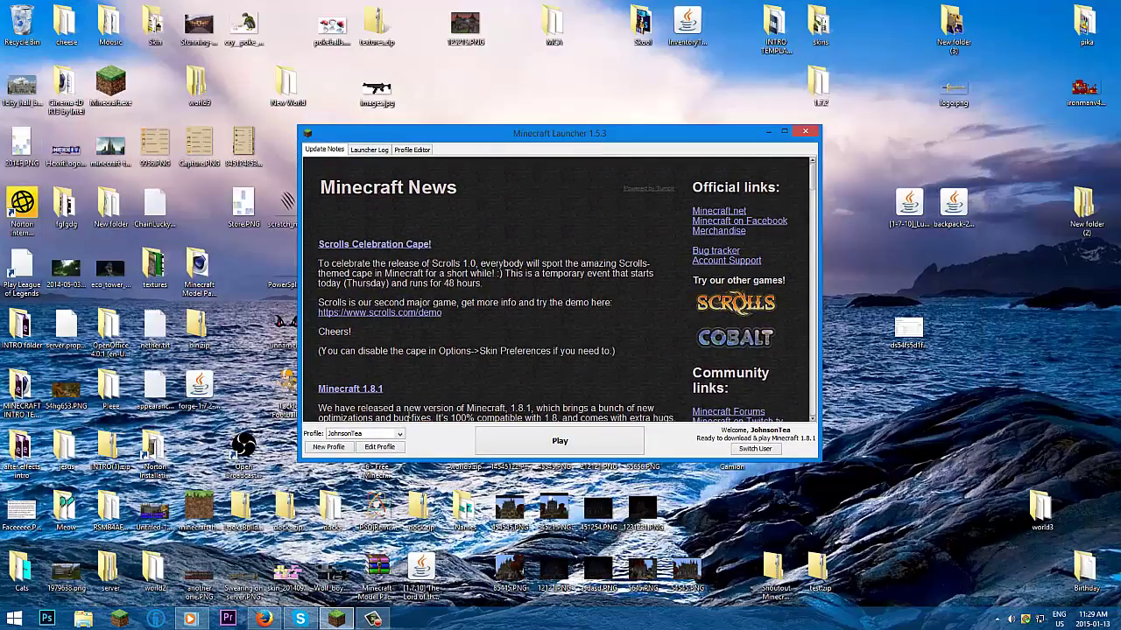
Step: Keep the launcher's existing profile, move the launcher window right, and bring up the Run box
{"action": "left_click", "coordinate": [264, 619]}
{"action": "left_click", "coordinate": [337, 619]}
{"action": "left_click", "coordinate": [346, 435]}
{"action": "left_click", "coordinate": [344, 443]}
{"action": "left_click", "coordinate": [344, 436]}
{"action": "left_click", "coordinate": [344, 443]}
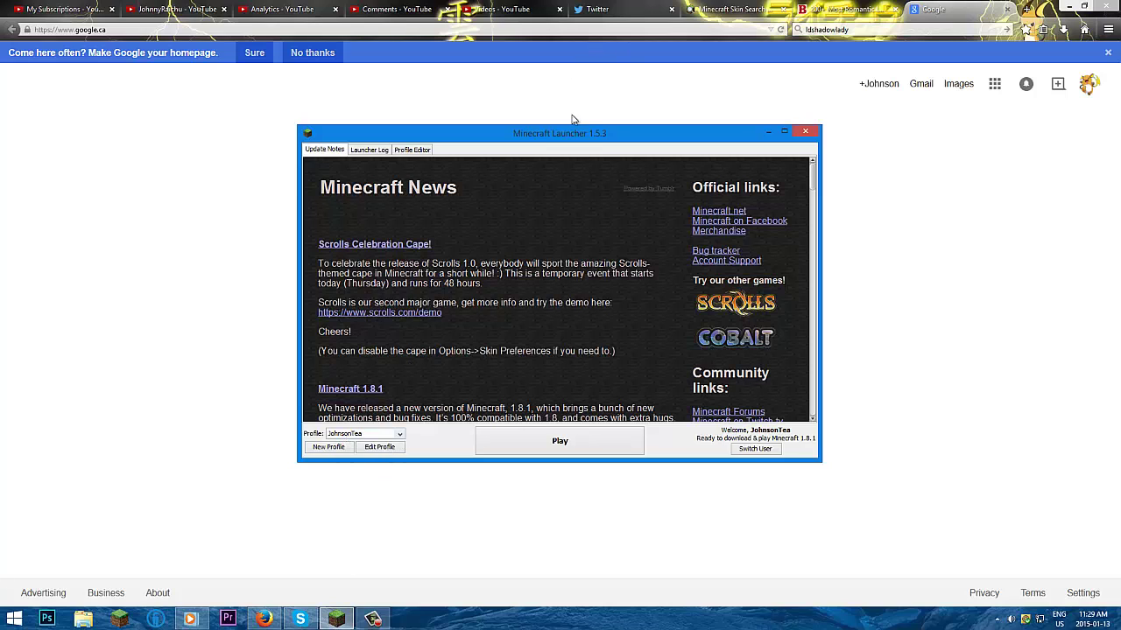
{"action": "left_click_drag", "start_coordinate": [561, 138], "coordinate": [620, 132]}
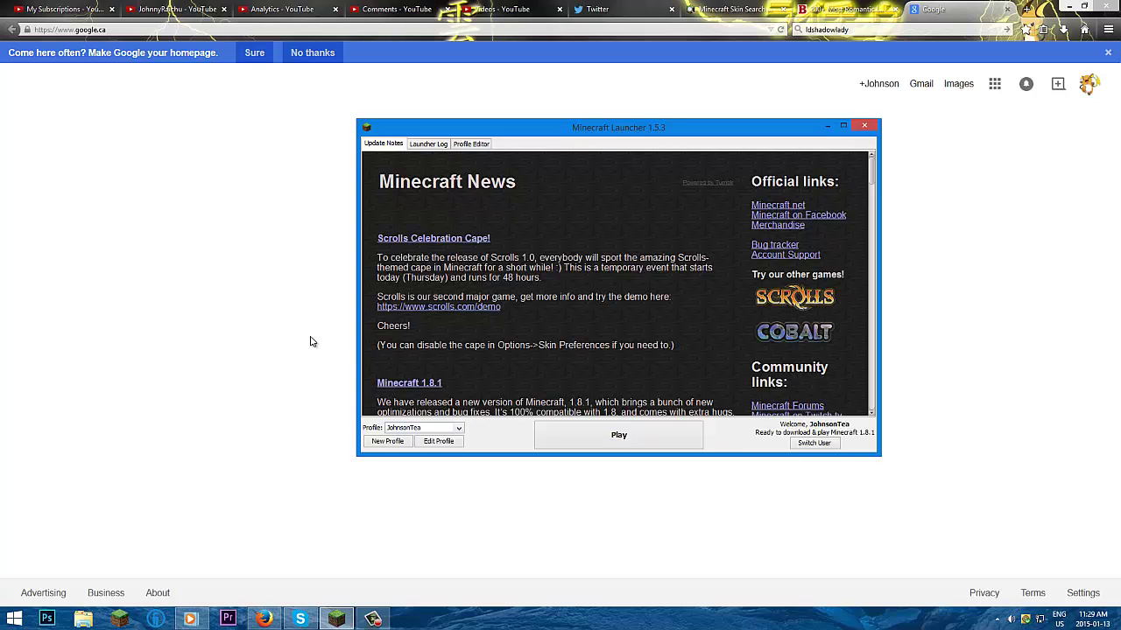
{"action": "key", "text": "super+r"}
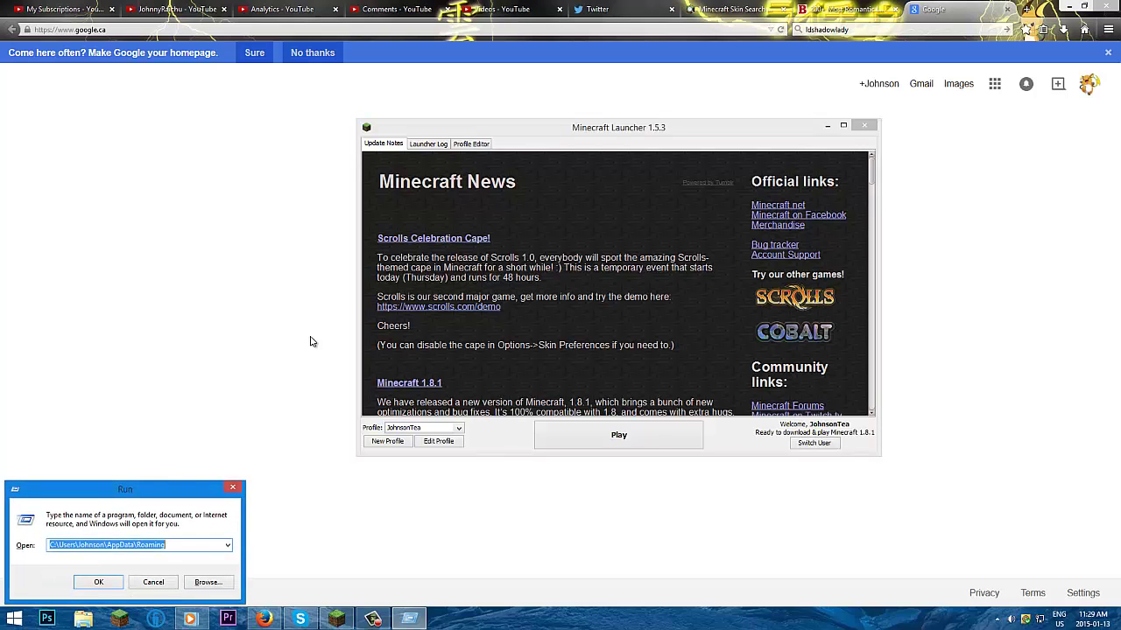
Step: Open roaming AppData from Run, close it, then reopen it by searching %appdata% from Start
{"action": "key", "text": "Return"}
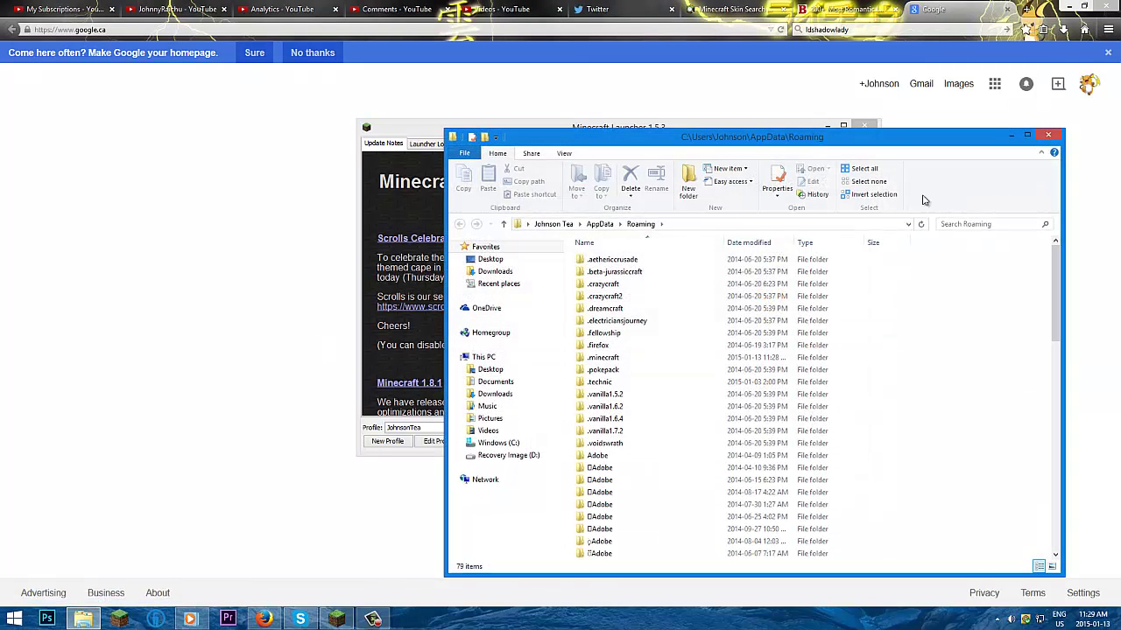
{"action": "left_click", "coordinate": [1049, 136]}
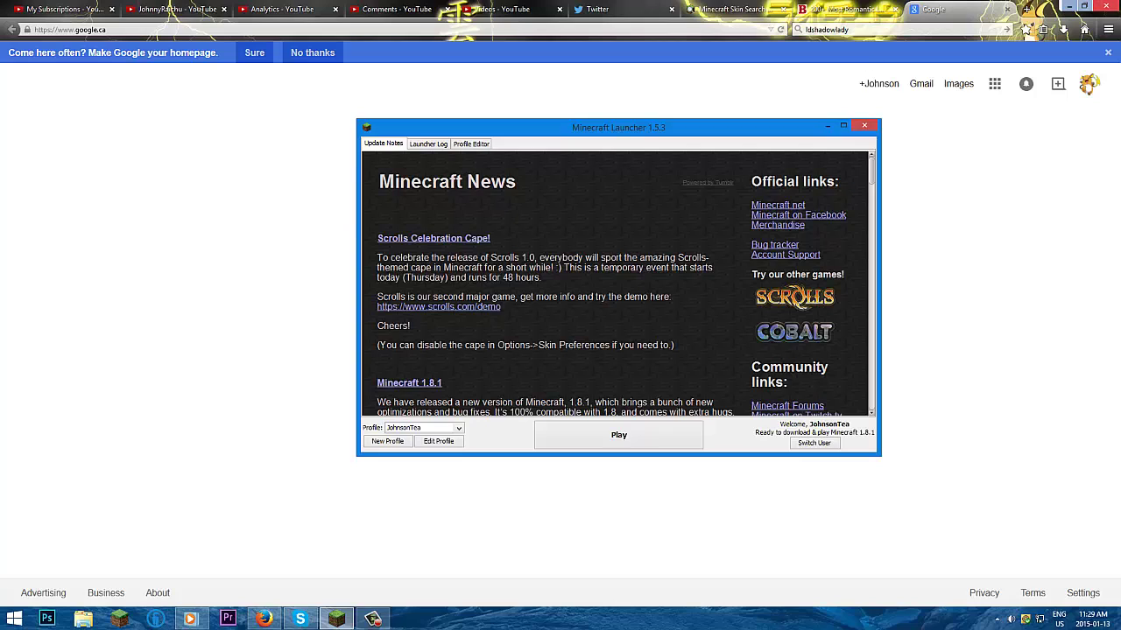
{"action": "mouse_move", "coordinate": [1118, 3]}
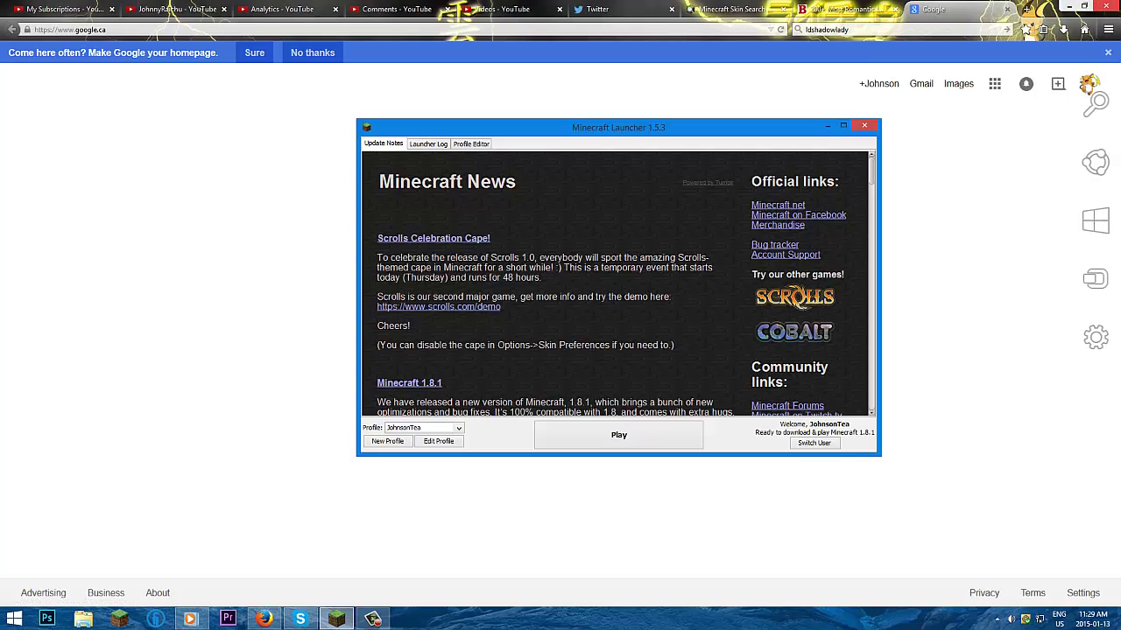
{"action": "left_click", "coordinate": [1106, 123]}
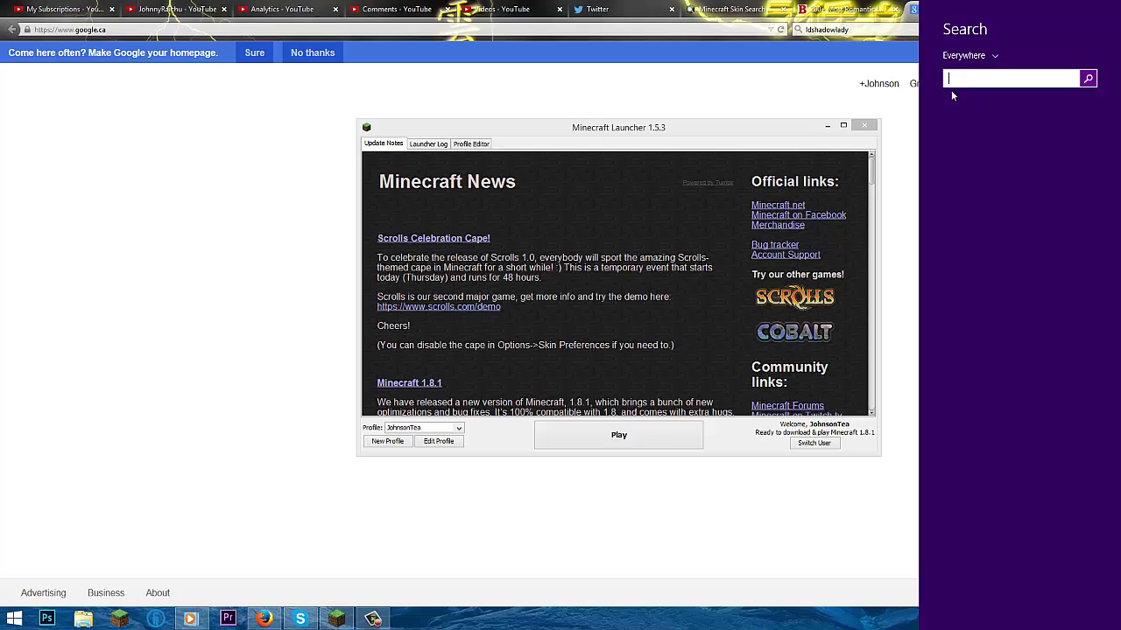
{"action": "left_click", "coordinate": [18, 618]}
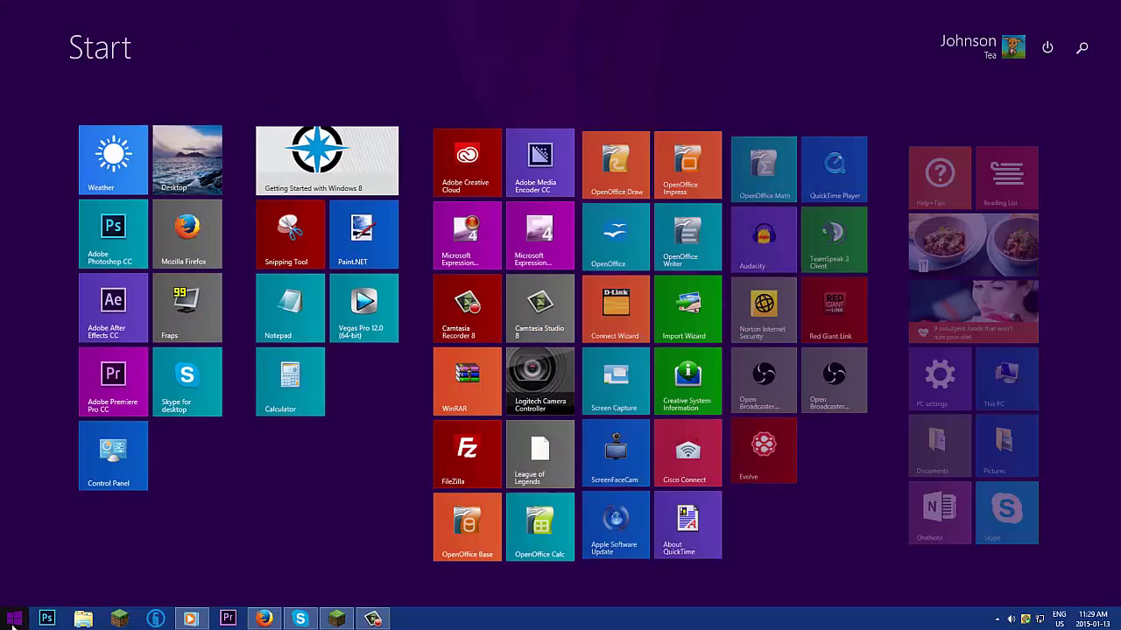
{"action": "left_click", "coordinate": [1083, 50]}
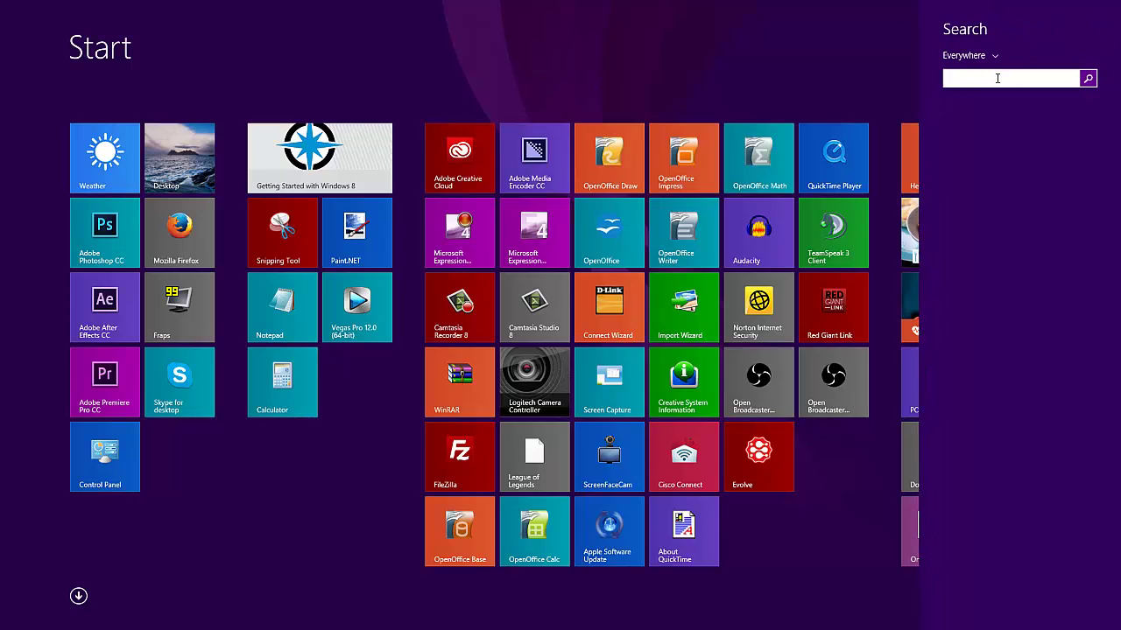
{"action": "type", "text": "%appfa"}
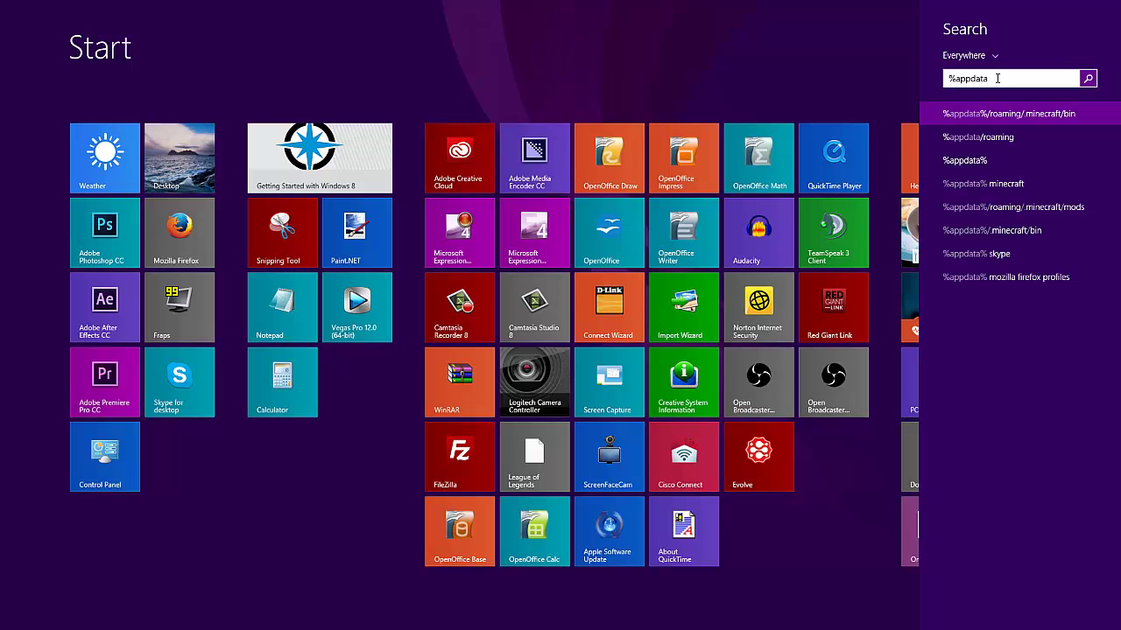
{"action": "type", "text": "%"}
{"action": "key", "text": "Return"}
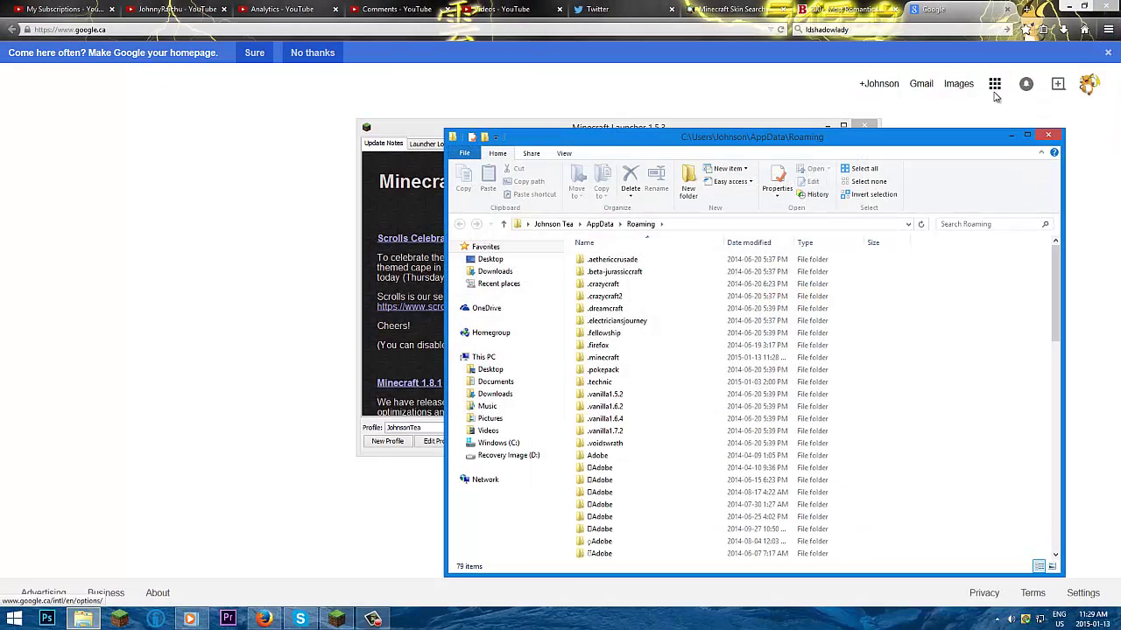
Step: Open the .minecraft folder in File Explorer
{"action": "left_click", "coordinate": [602, 358]}
{"action": "left_click", "coordinate": [602, 357]}
{"action": "double_click", "coordinate": [580, 359]}
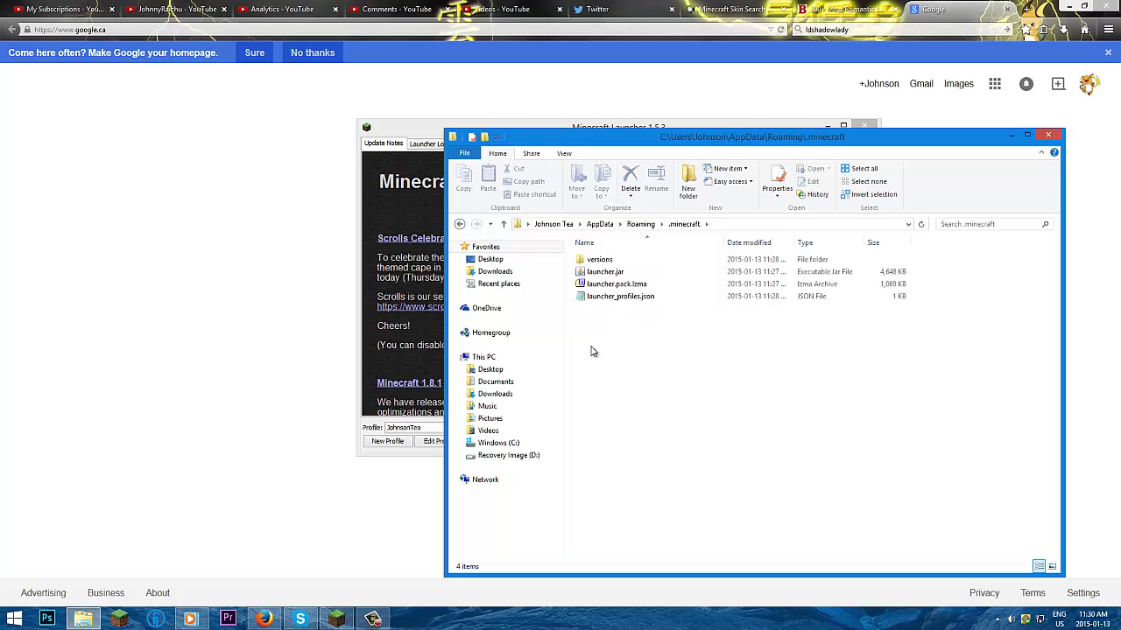
Step: Start Play in the launcher so game files download, and arrange the launcher and folder windows
{"action": "left_click", "coordinate": [424, 131]}
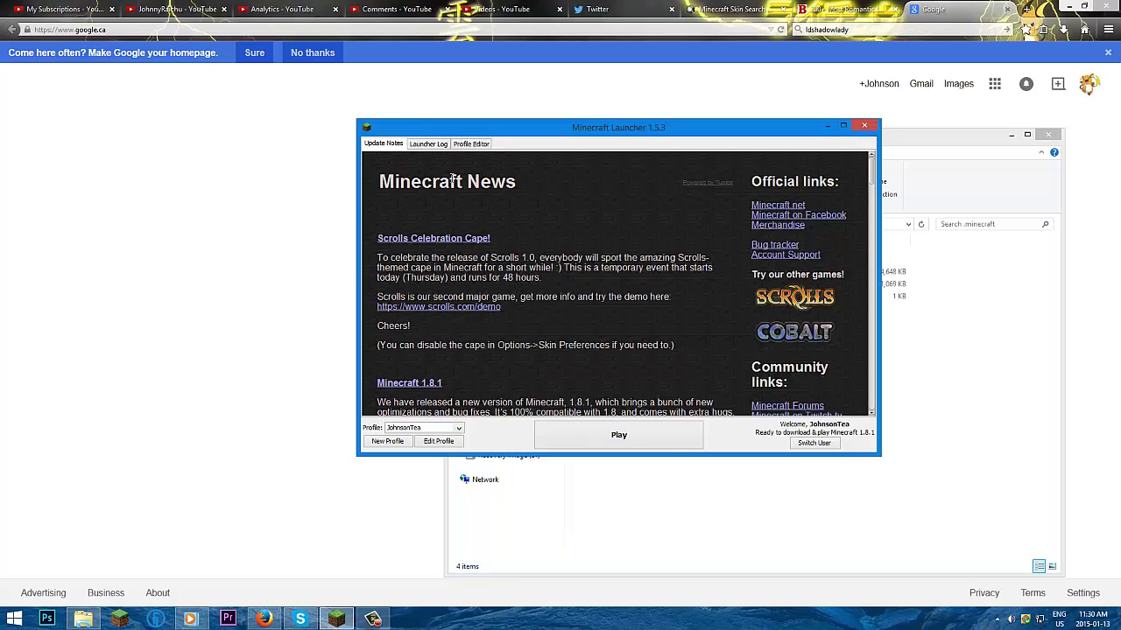
{"action": "left_click", "coordinate": [650, 438]}
{"action": "left_click", "coordinate": [668, 488]}
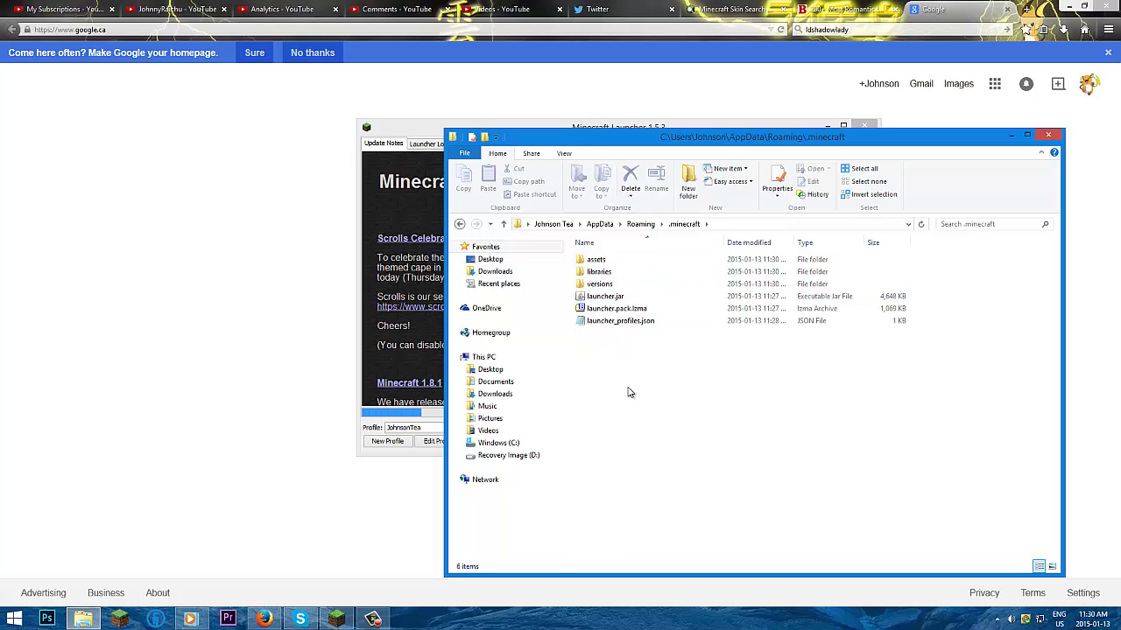
{"action": "left_click_drag", "start_coordinate": [407, 131], "coordinate": [224, 131]}
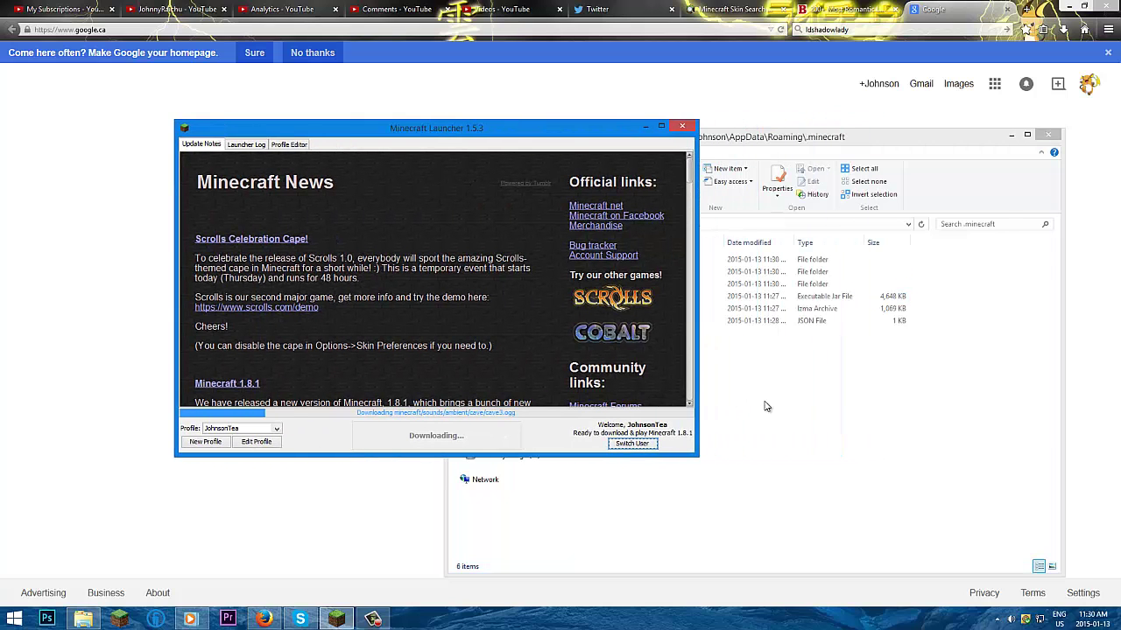
{"action": "left_click", "coordinate": [765, 406]}
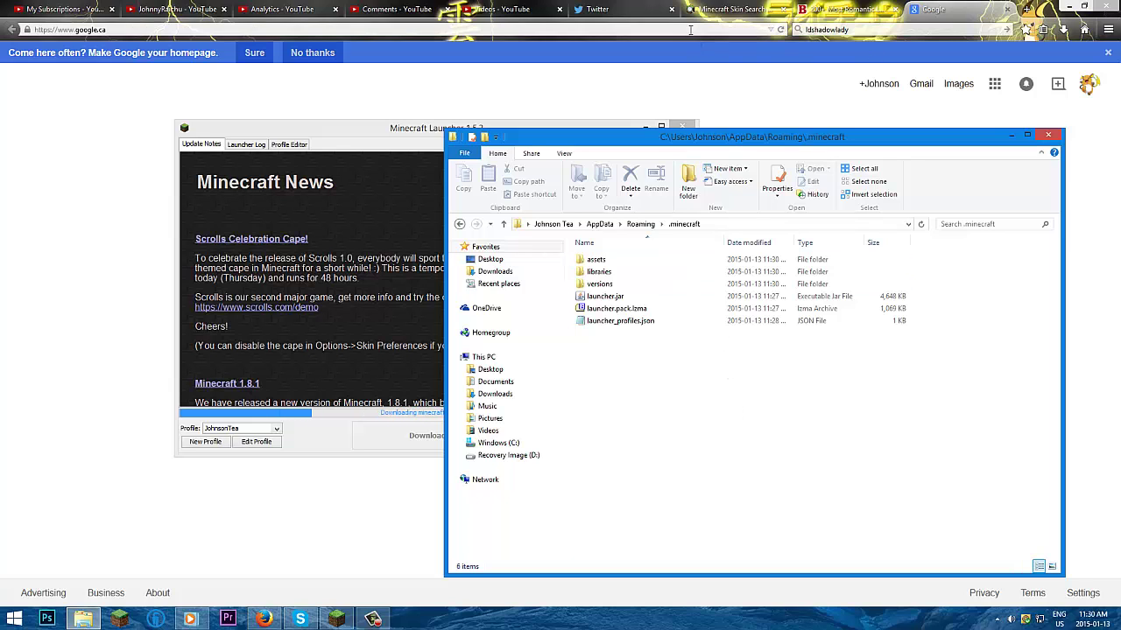
{"action": "left_click", "coordinate": [690, 29]}
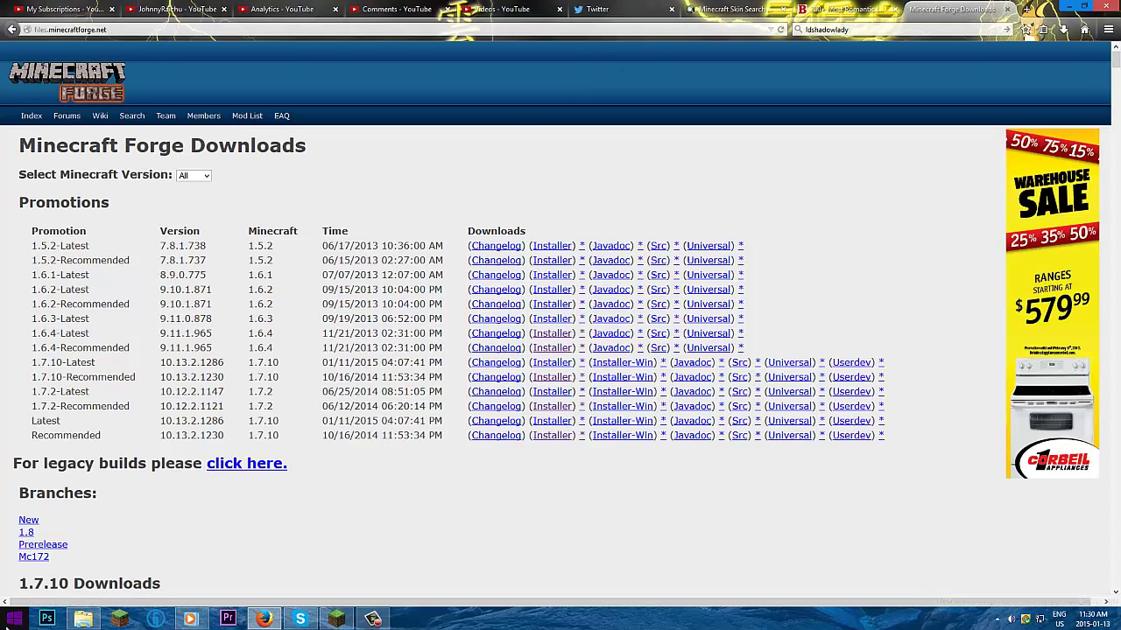
Step: Open Notepad, then download the Forge 1.7.10-Recommended 10.13.2.1230 installer
{"action": "left_click", "coordinate": [14, 619]}
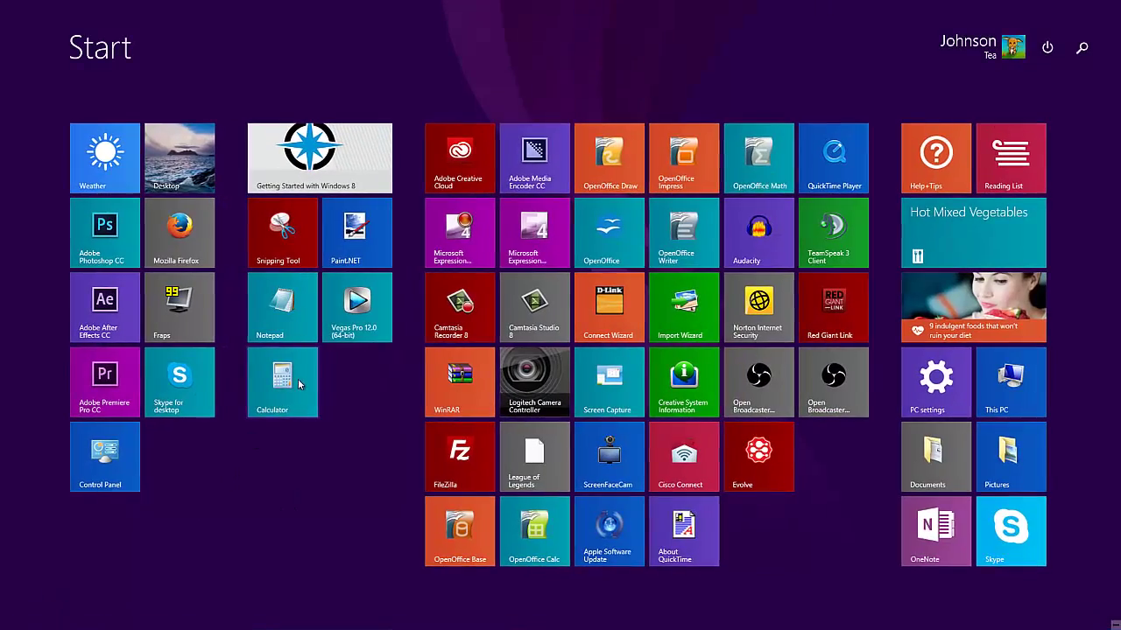
{"action": "left_click", "coordinate": [296, 307]}
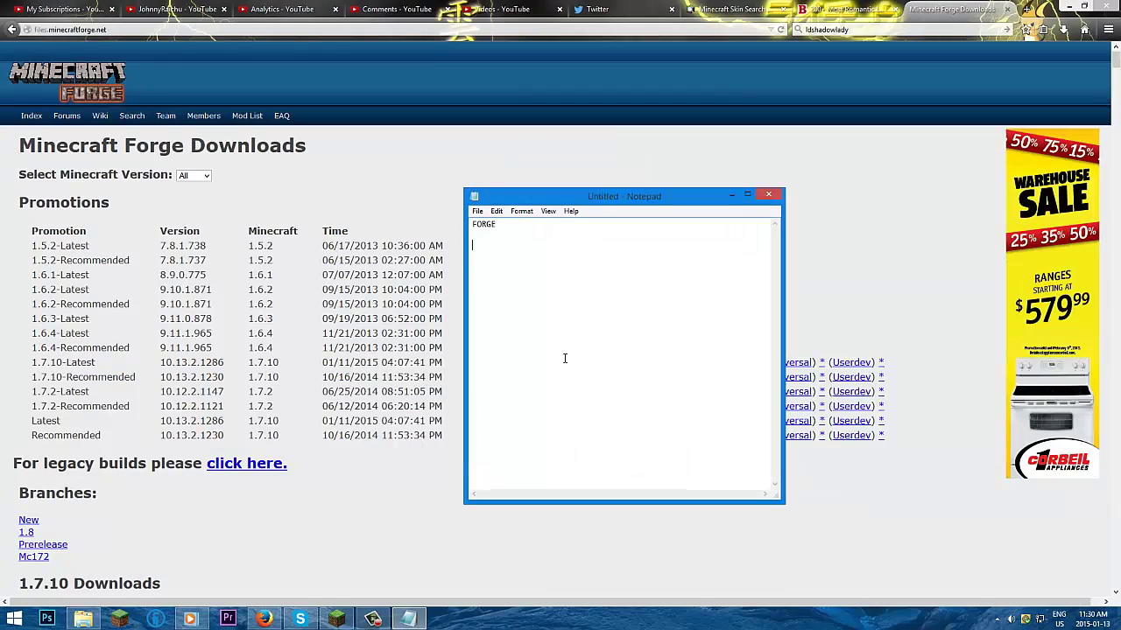
{"action": "left_click", "coordinate": [11, 394]}
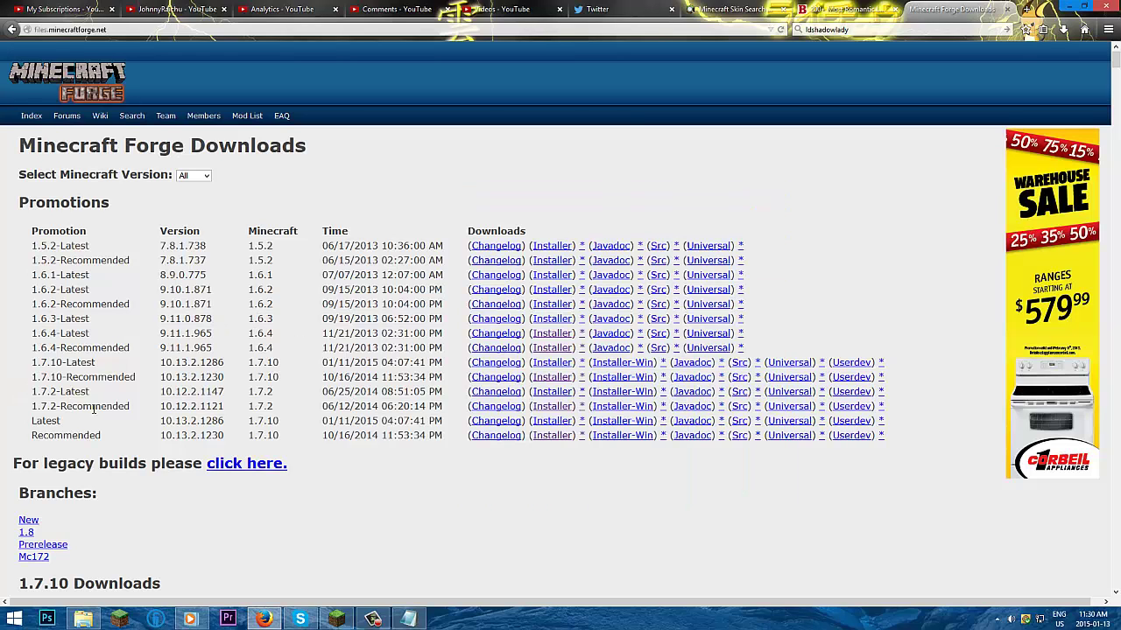
{"action": "left_click_drag", "start_coordinate": [68, 377], "coordinate": [545, 383]}
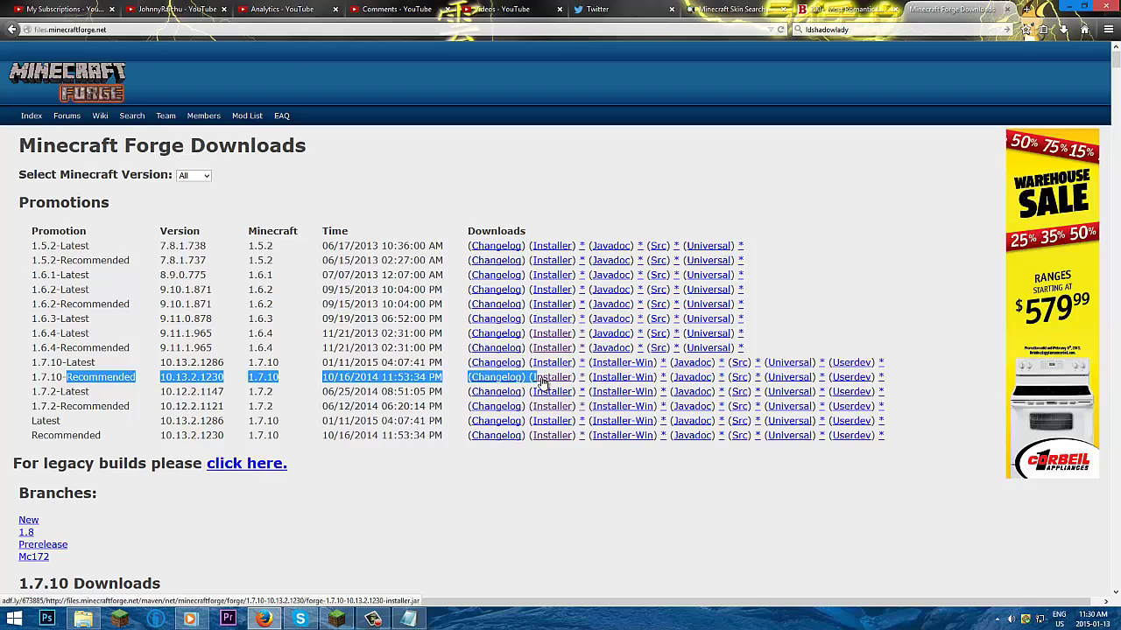
{"action": "left_click", "coordinate": [543, 378]}
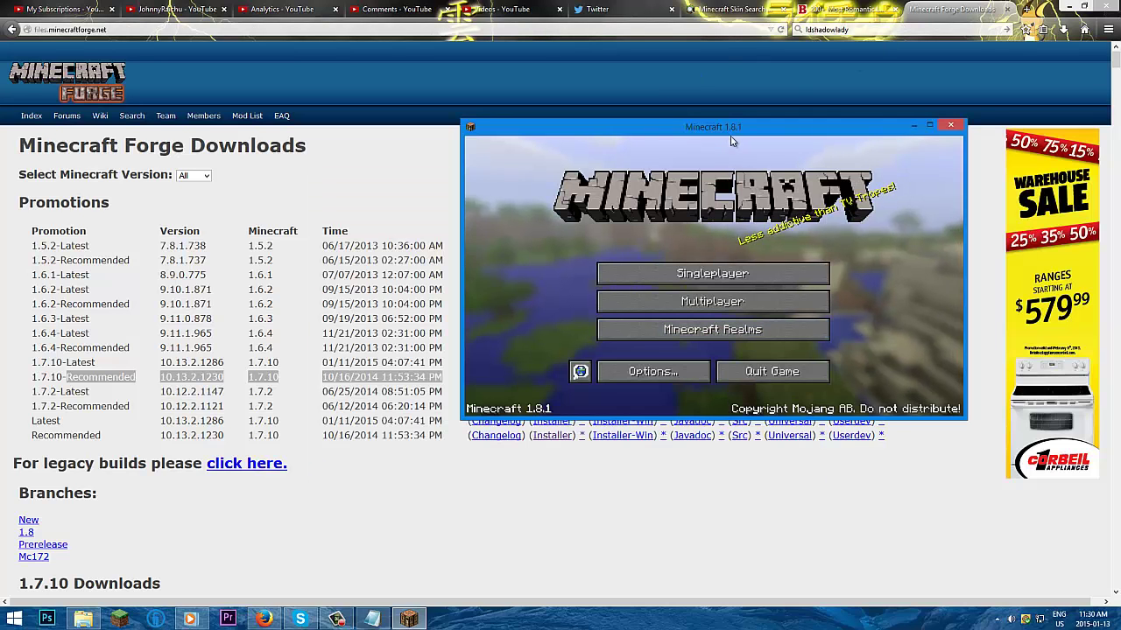
Step: Set Minecraft's Master Volume to OFF in Music & Sound Options, then raise the browser window
{"action": "left_click_drag", "start_coordinate": [732, 140], "coordinate": [768, 81]}
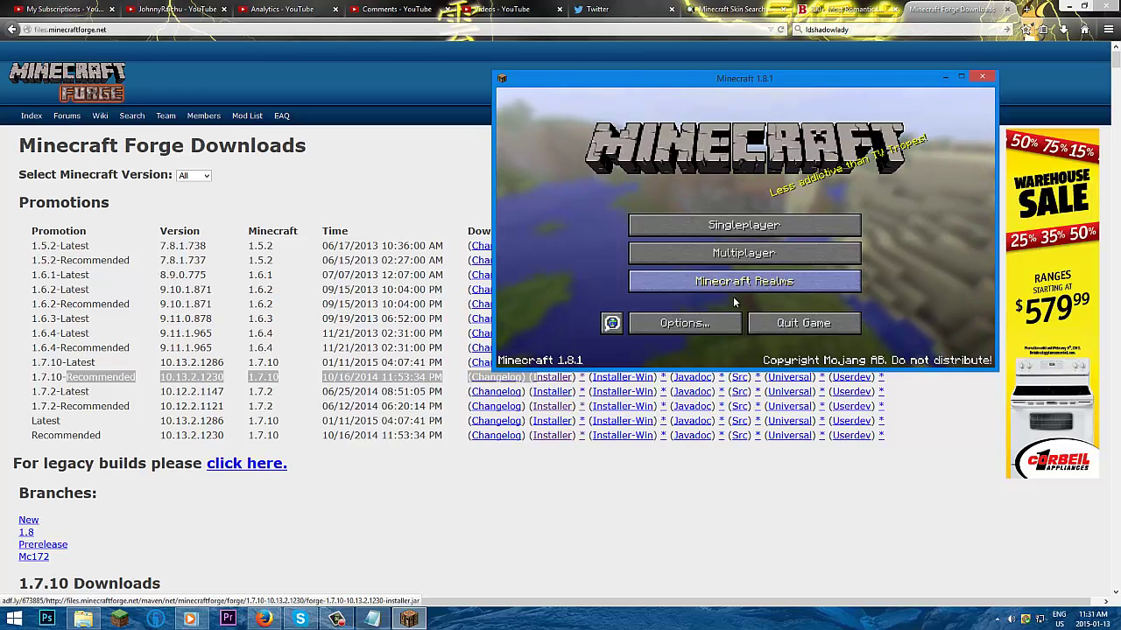
{"action": "left_click", "coordinate": [696, 323]}
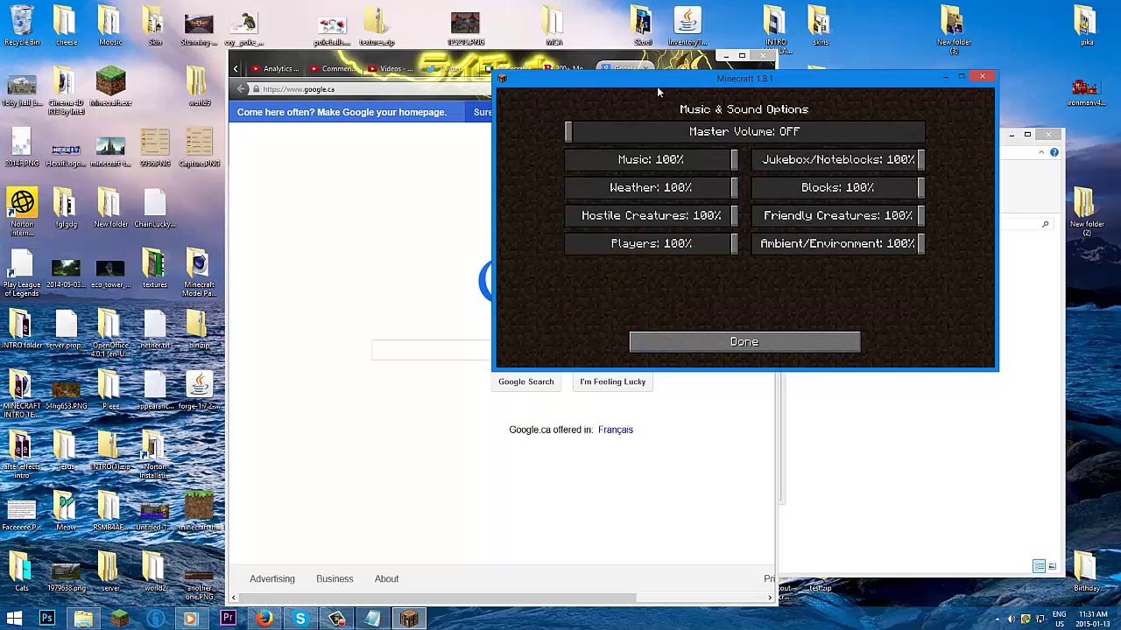
{"action": "left_click_drag", "start_coordinate": [657, 86], "coordinate": [748, 167]}
{"action": "left_click", "coordinate": [551, 54]}
{"action": "left_click_drag", "start_coordinate": [552, 54], "coordinate": [512, 44]}
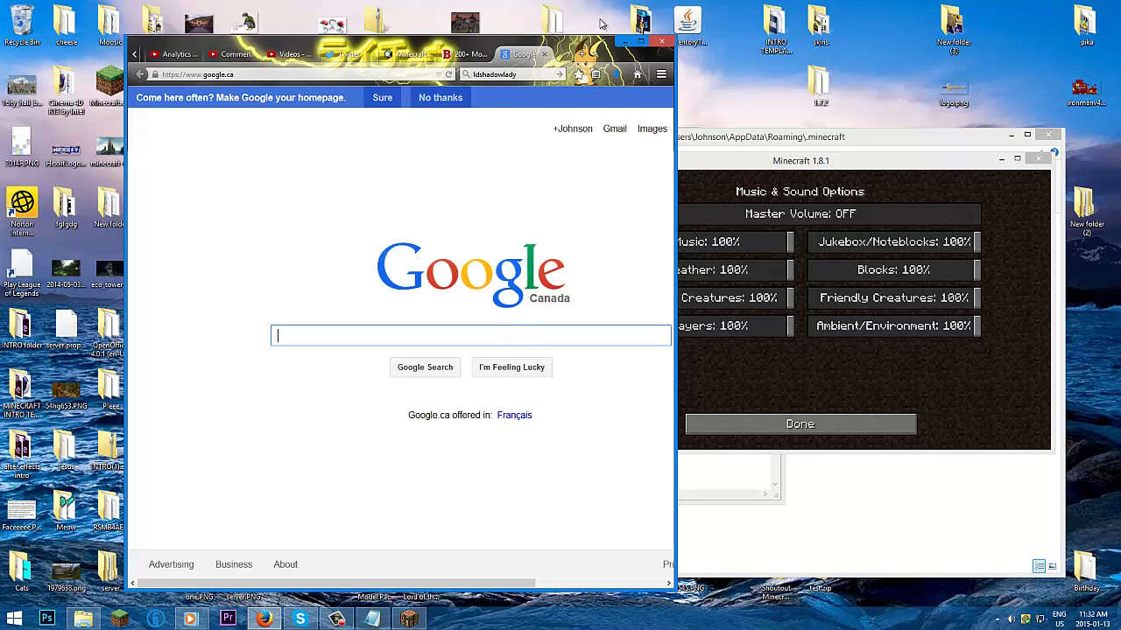
Step: Drag the Forge installer jar from Firefox Downloads to the desktop and close Minecraft 1.8.1
{"action": "left_click", "coordinate": [617, 77]}
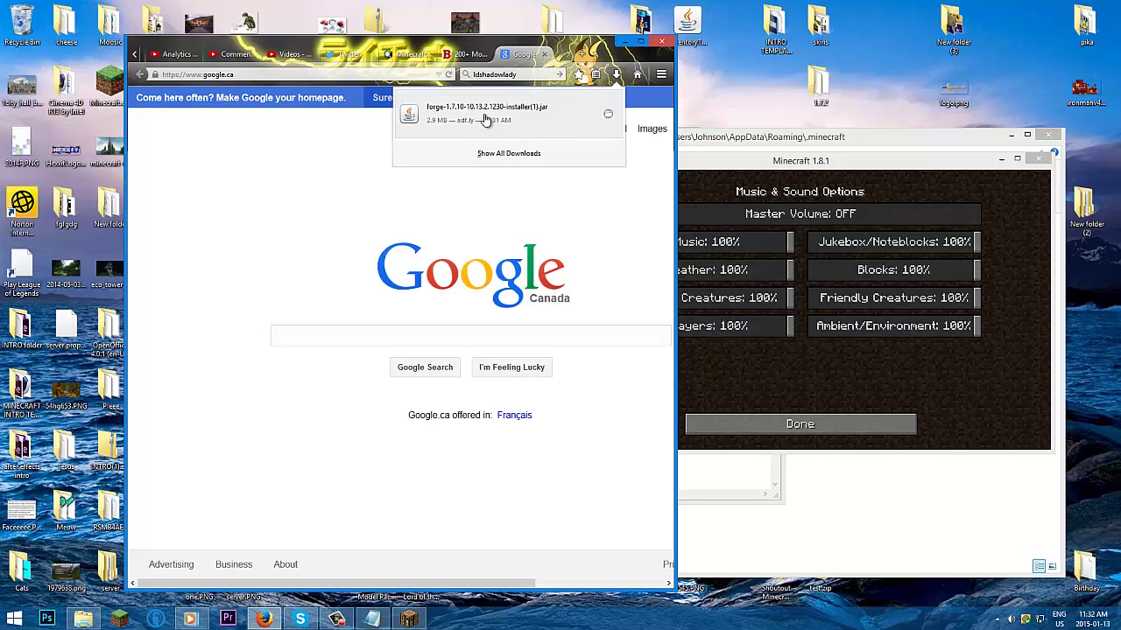
{"action": "left_click_drag", "start_coordinate": [477, 118], "coordinate": [876, 90]}
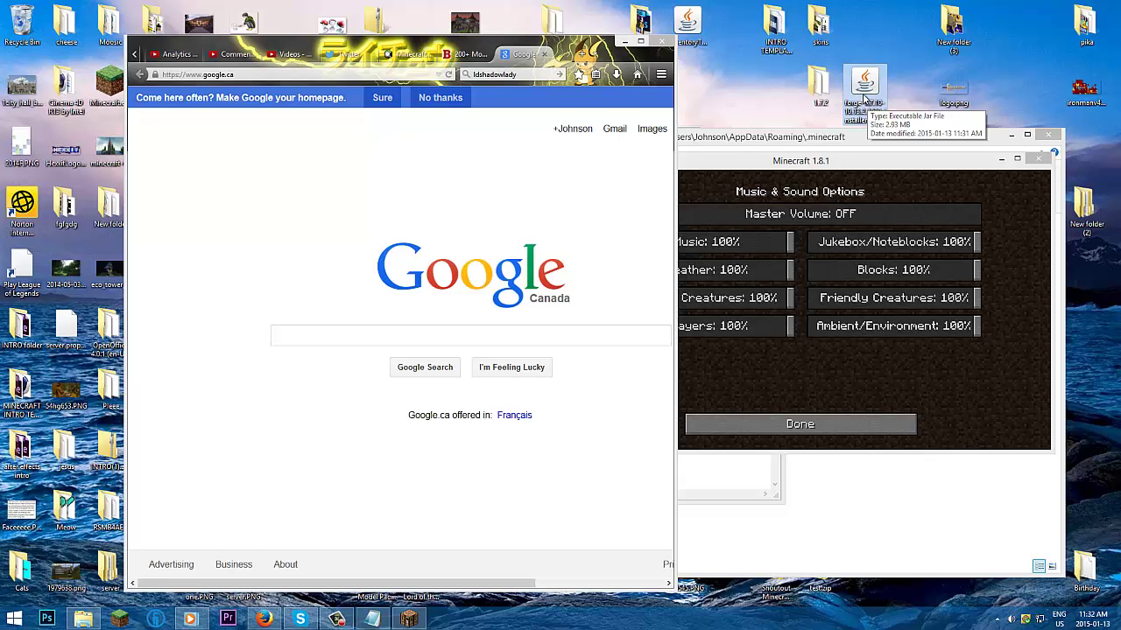
{"action": "left_click_drag", "start_coordinate": [597, 47], "coordinate": [573, 34]}
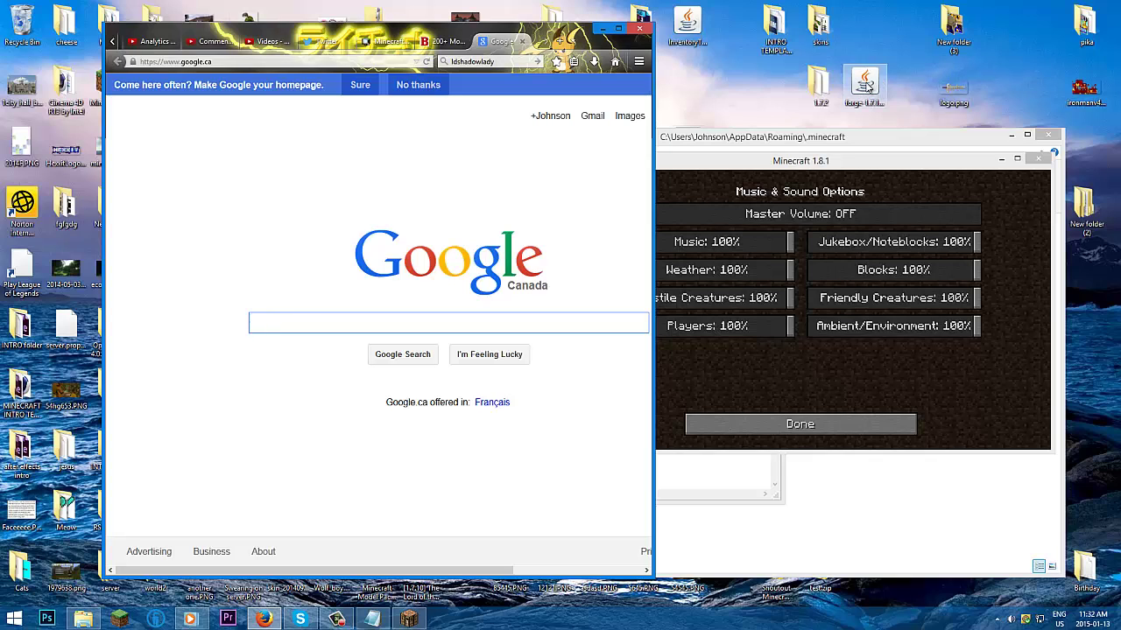
{"action": "left_click", "coordinate": [922, 183]}
{"action": "left_click_drag", "start_coordinate": [967, 173], "coordinate": [887, 191]}
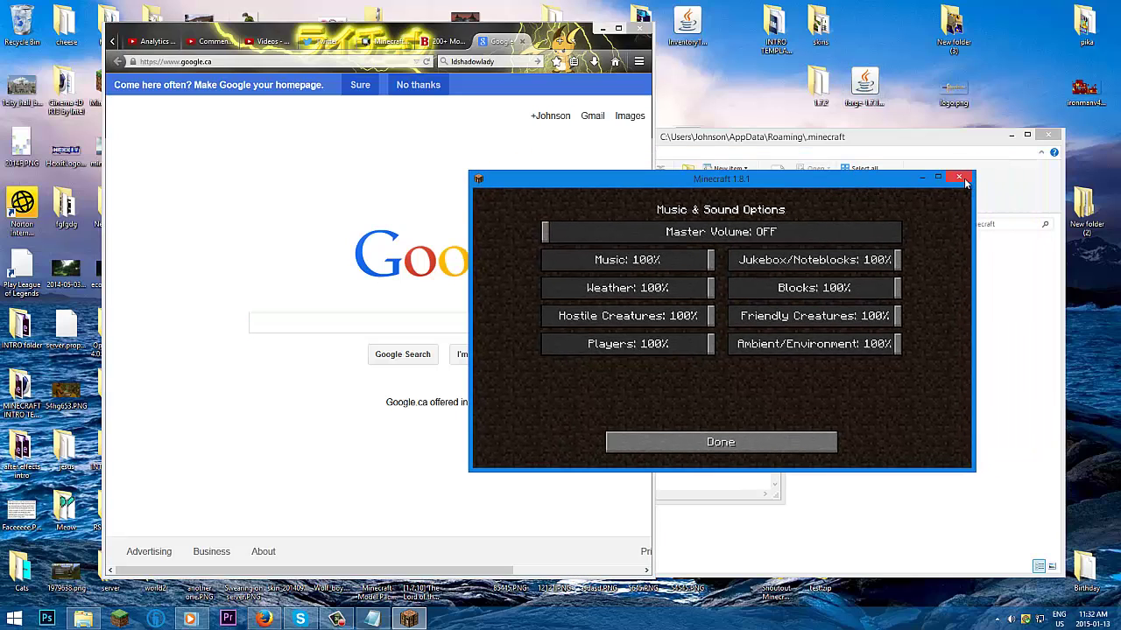
{"action": "left_click", "coordinate": [958, 178]}
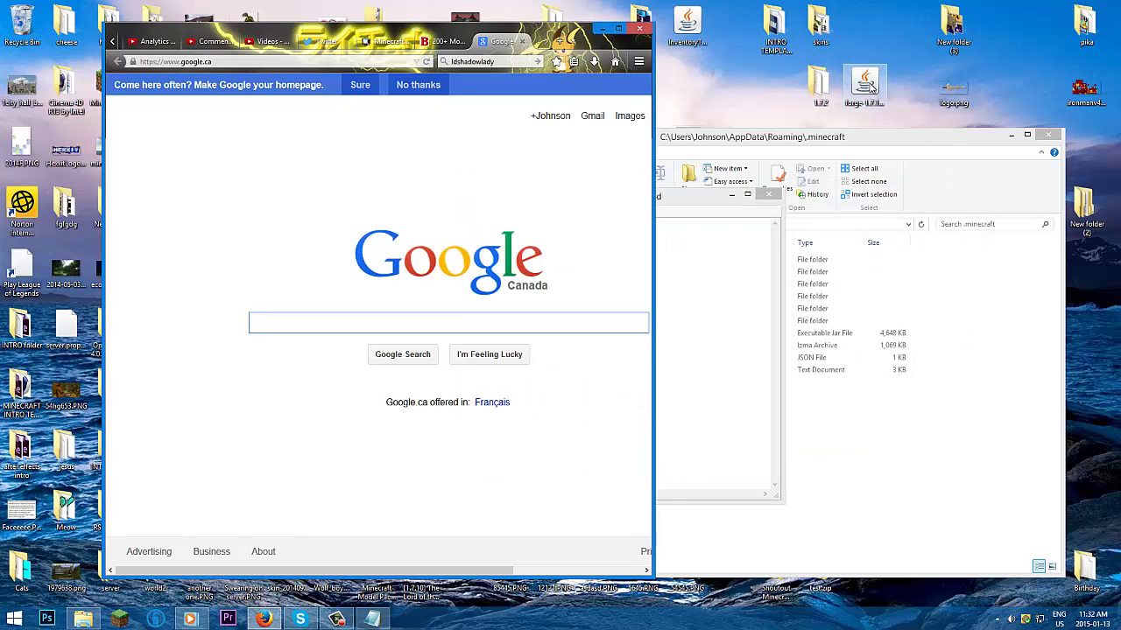
Step: Dismiss and close the WinRAR archive view of the forge jar
{"action": "right_click", "coordinate": [868, 85]}
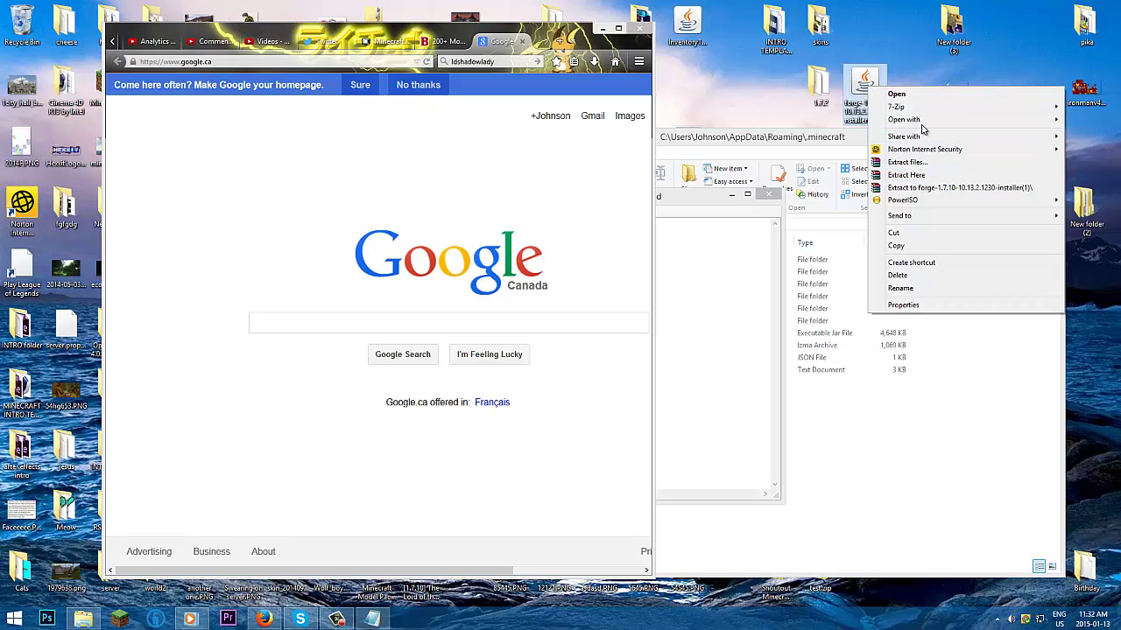
{"action": "mouse_move", "coordinate": [915, 120]}
{"action": "left_click", "coordinate": [771, 131]}
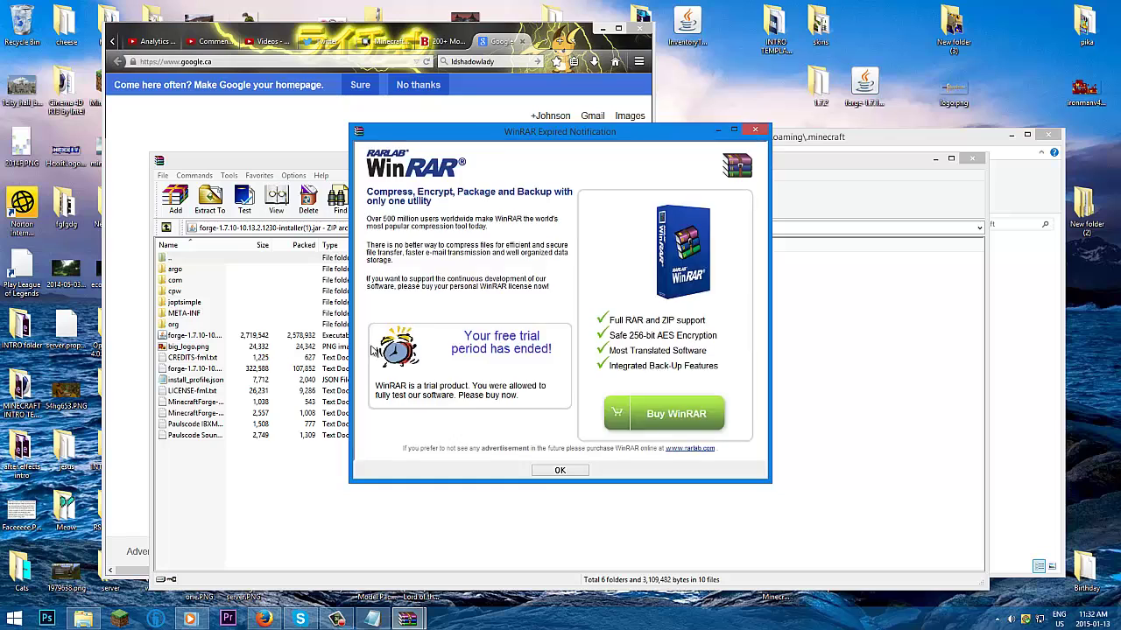
{"action": "key", "text": "Escape"}
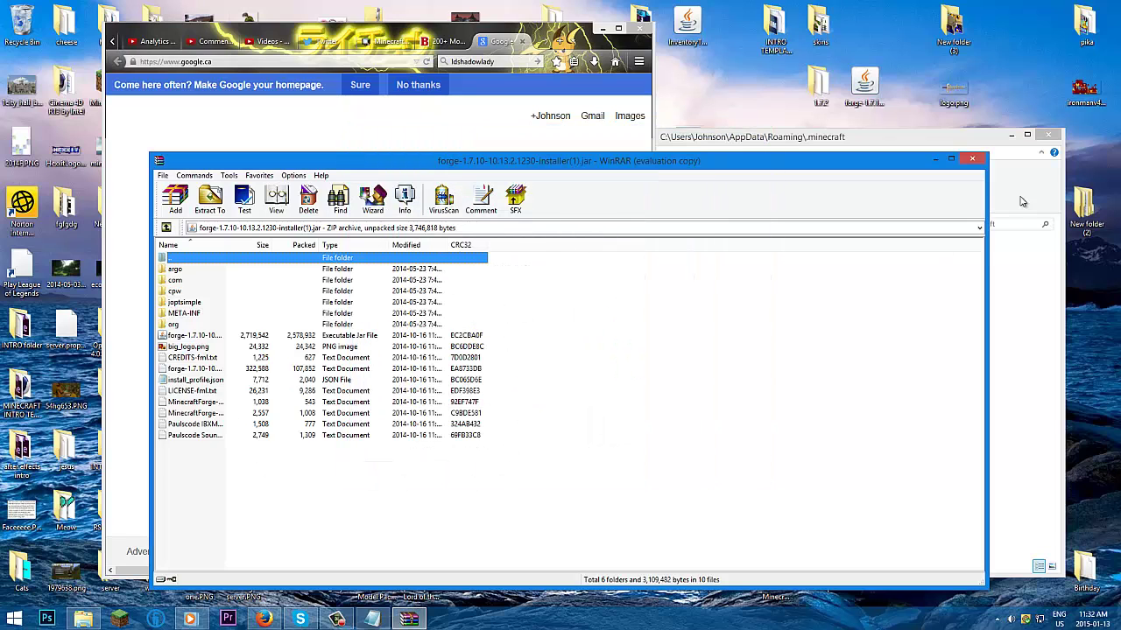
{"action": "left_click", "coordinate": [972, 159]}
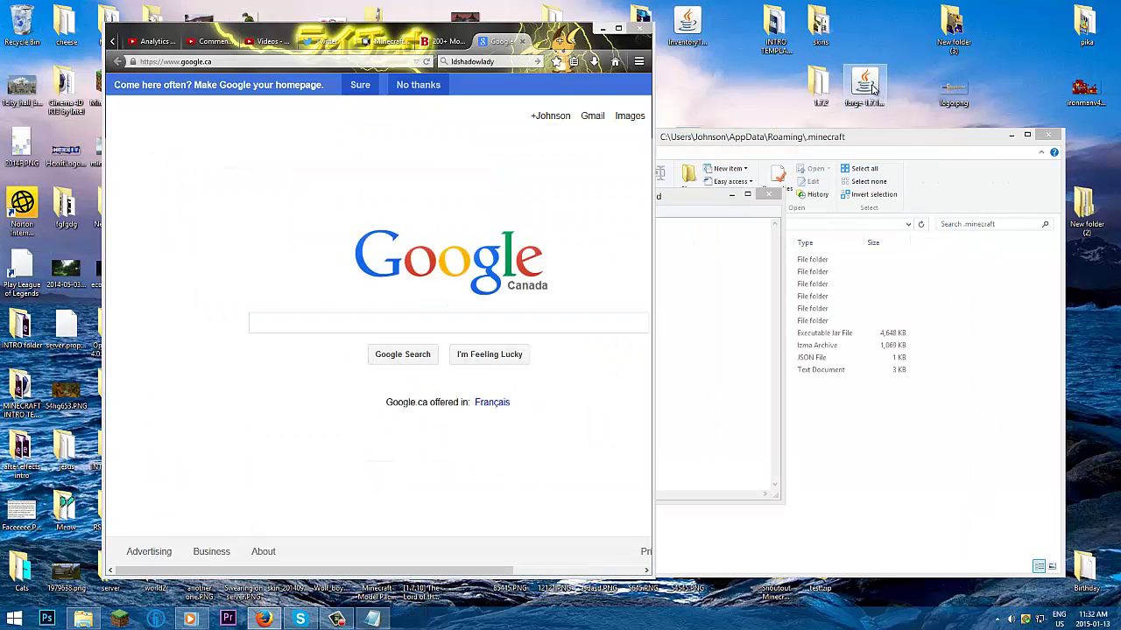
Step: Run the forge jar with Java, try Install client, and dismiss the 'run 1.7.10 first' error
{"action": "double_click", "coordinate": [873, 87]}
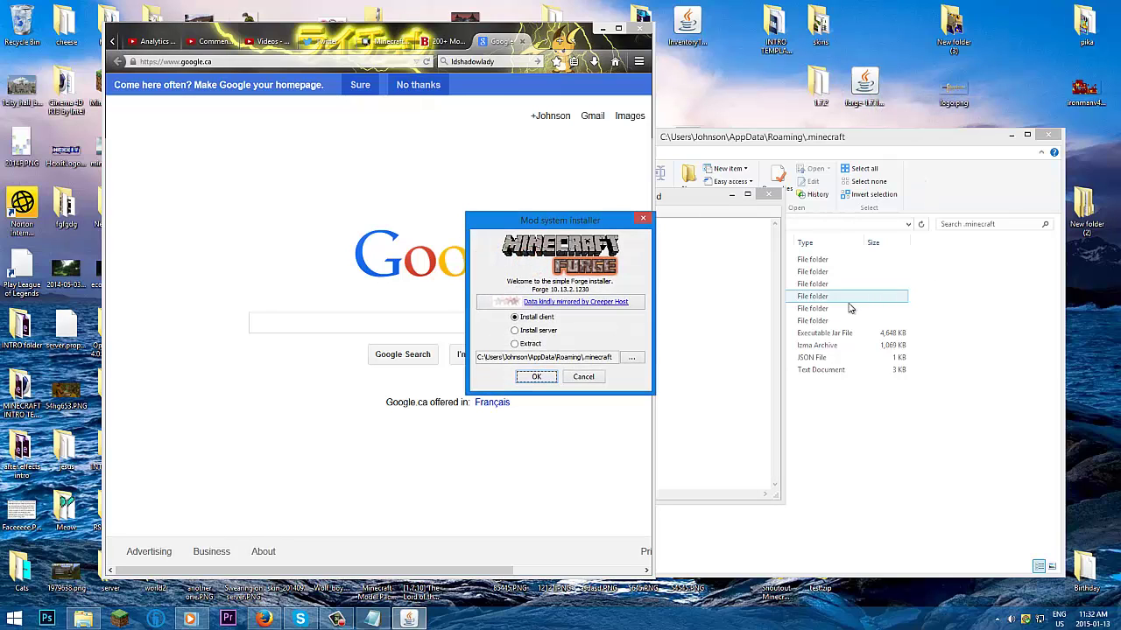
{"action": "left_click", "coordinate": [643, 218]}
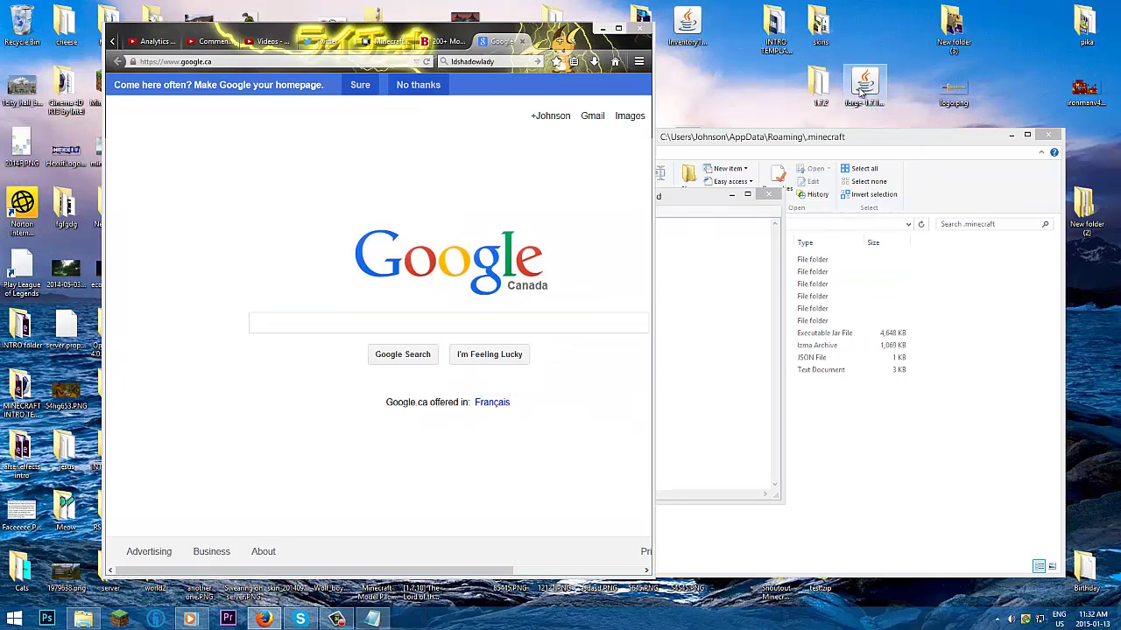
{"action": "right_click", "coordinate": [862, 91]}
{"action": "mouse_move", "coordinate": [905, 123]}
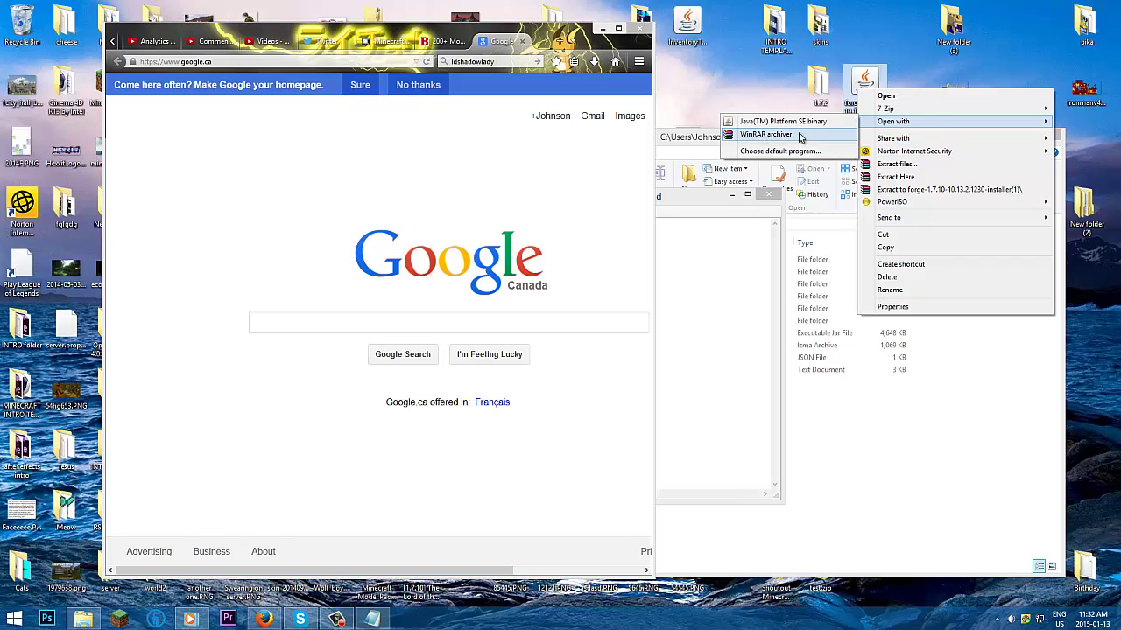
{"action": "left_click", "coordinate": [782, 120]}
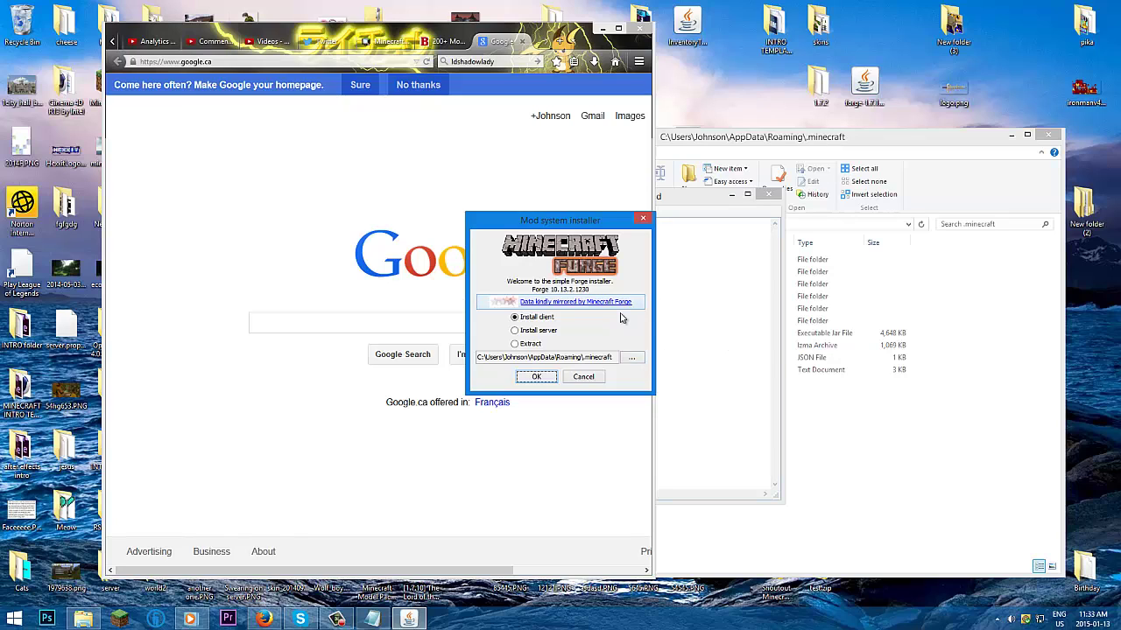
{"action": "left_click", "coordinate": [536, 377]}
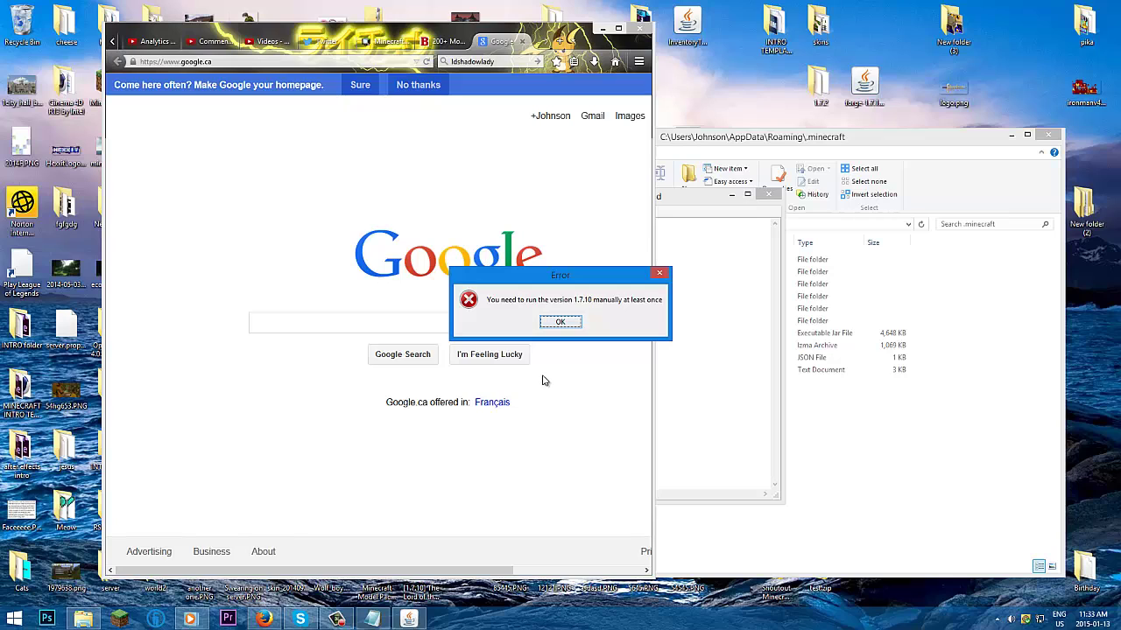
{"action": "left_click", "coordinate": [560, 323]}
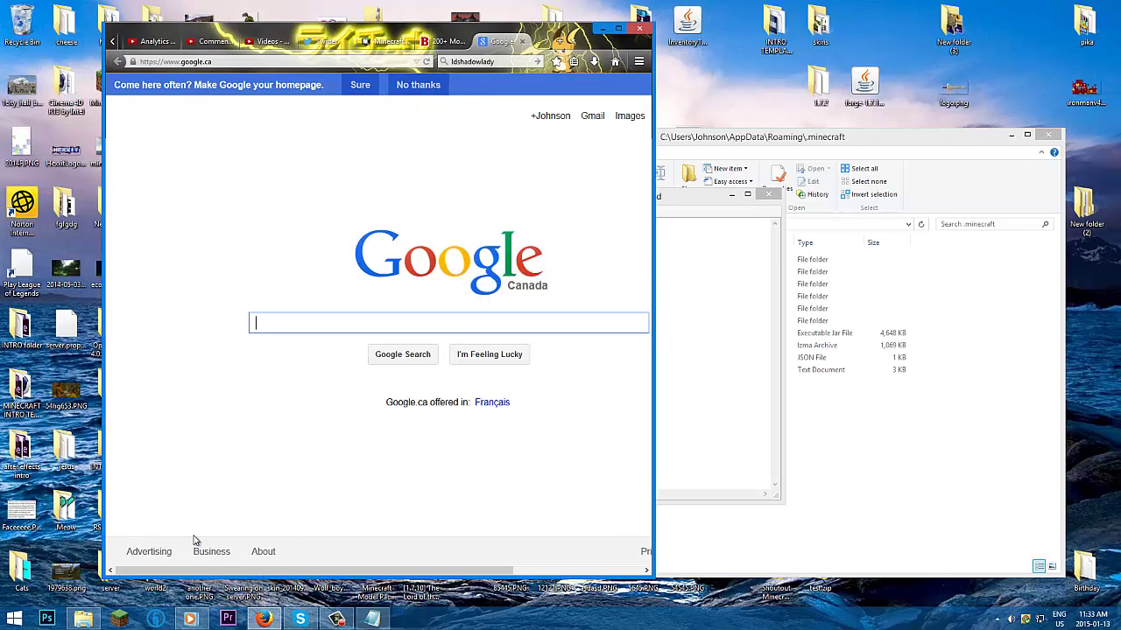
Step: Set the profile's Launcher Visibility to hide the launcher and re-open when the game closes
{"action": "left_click", "coordinate": [124, 622]}
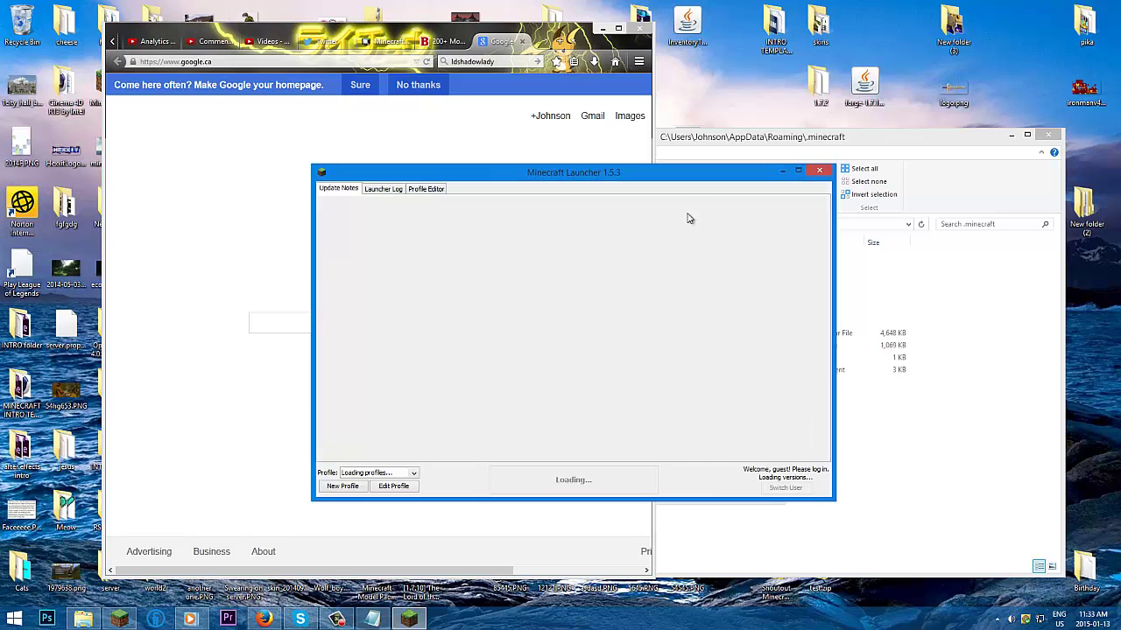
{"action": "left_click", "coordinate": [393, 487]}
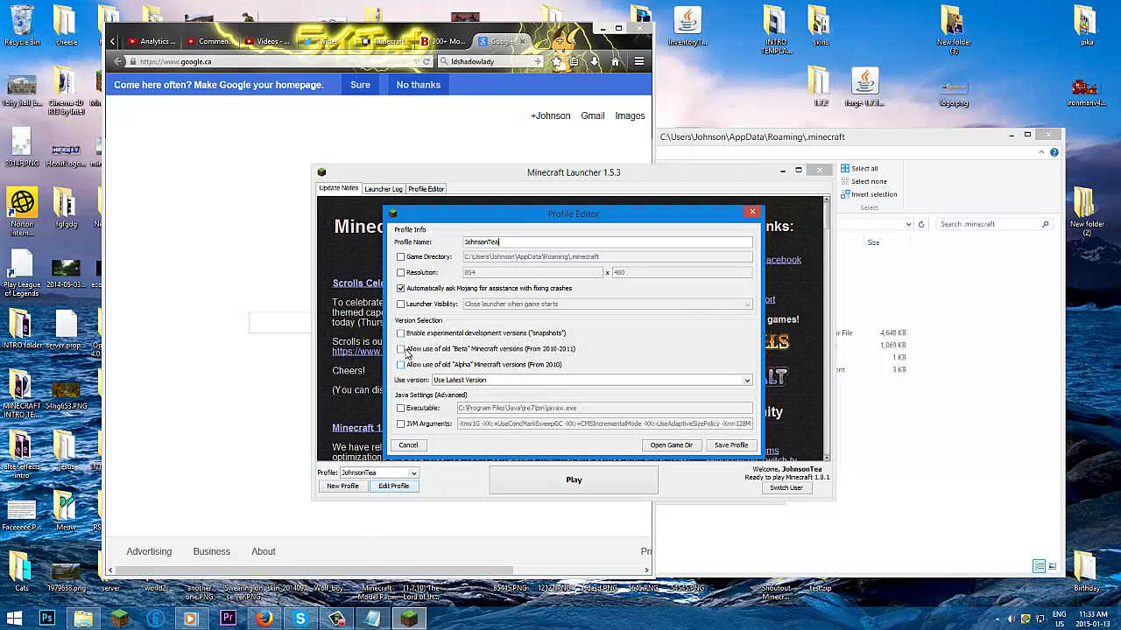
{"action": "left_click", "coordinate": [401, 305]}
{"action": "left_click", "coordinate": [480, 306]}
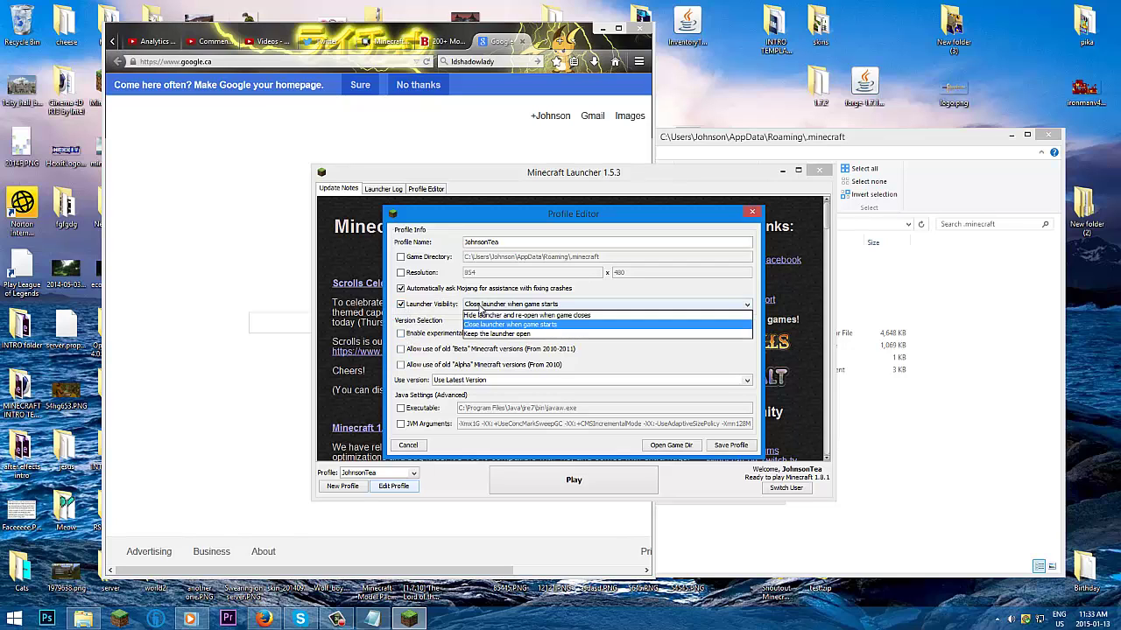
{"action": "left_click", "coordinate": [487, 317]}
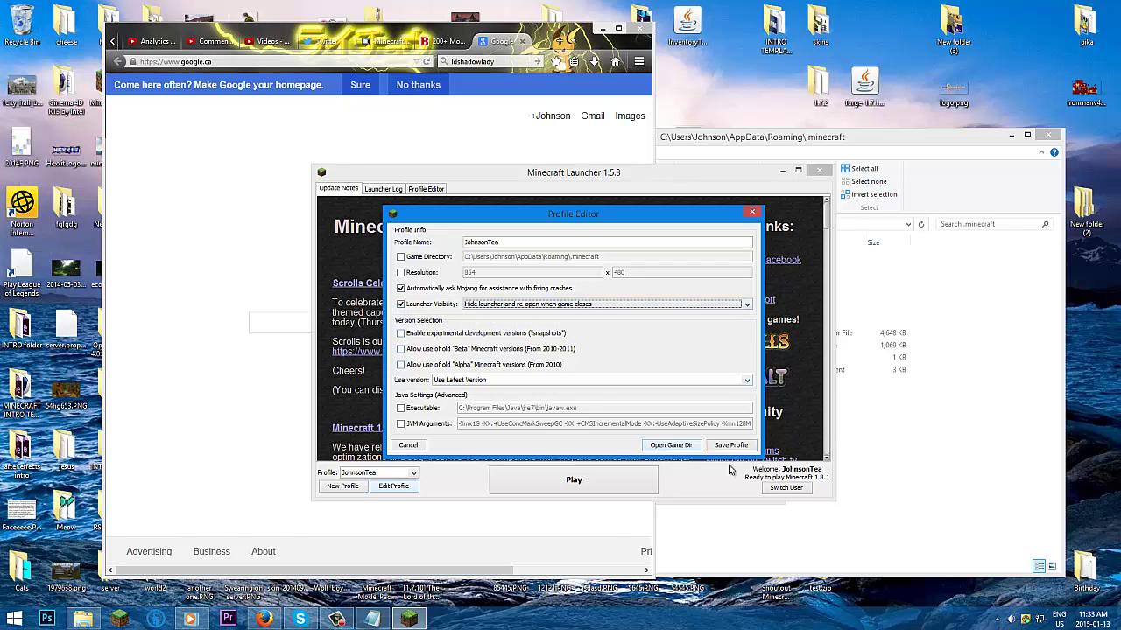
{"action": "left_click", "coordinate": [730, 445]}
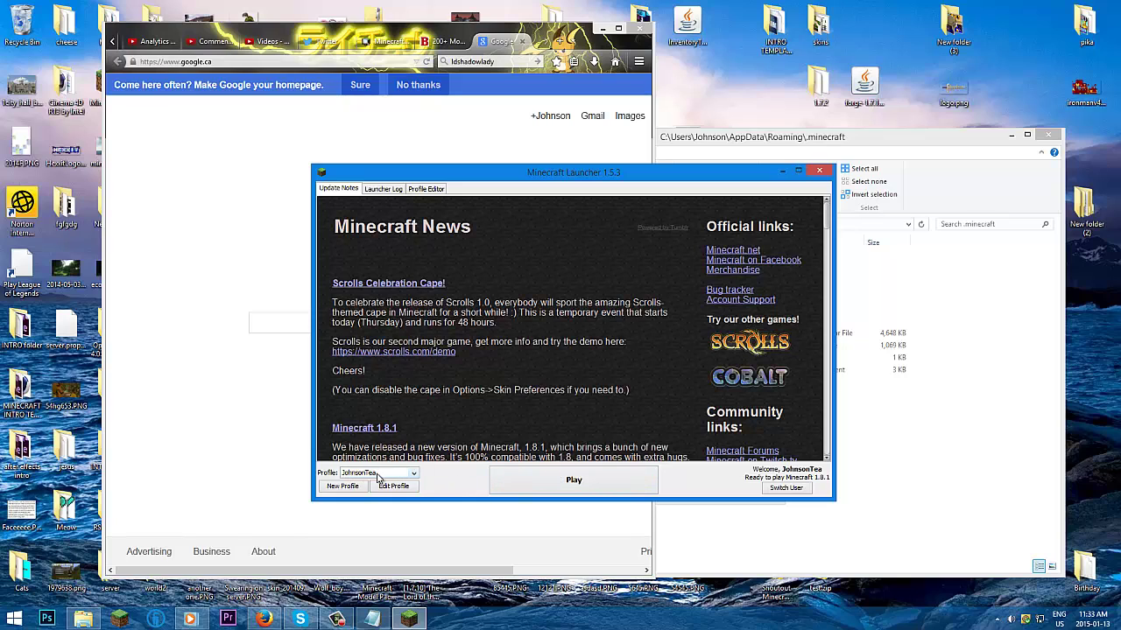
Step: Switch the profile to release 1.7.10, save it, and launch Minecraft 1.7.10
{"action": "left_click", "coordinate": [405, 475]}
{"action": "left_click", "coordinate": [410, 475]}
{"action": "left_click", "coordinate": [394, 487]}
{"action": "left_click", "coordinate": [465, 381]}
{"action": "left_click", "coordinate": [470, 419]}
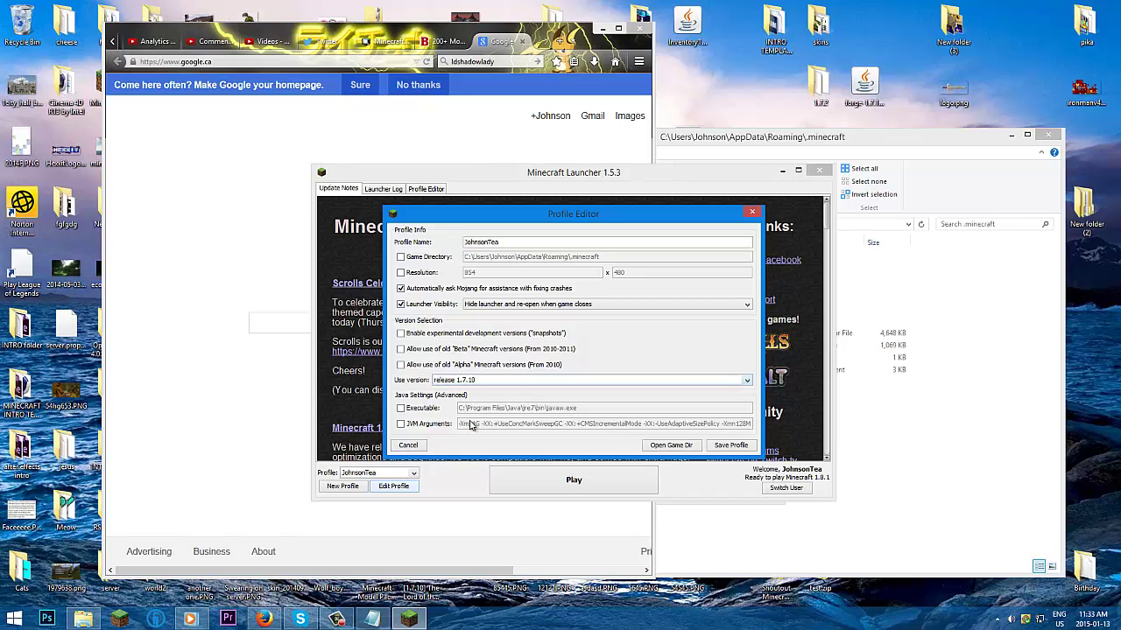
{"action": "left_click", "coordinate": [727, 446]}
{"action": "left_click", "coordinate": [591, 482]}
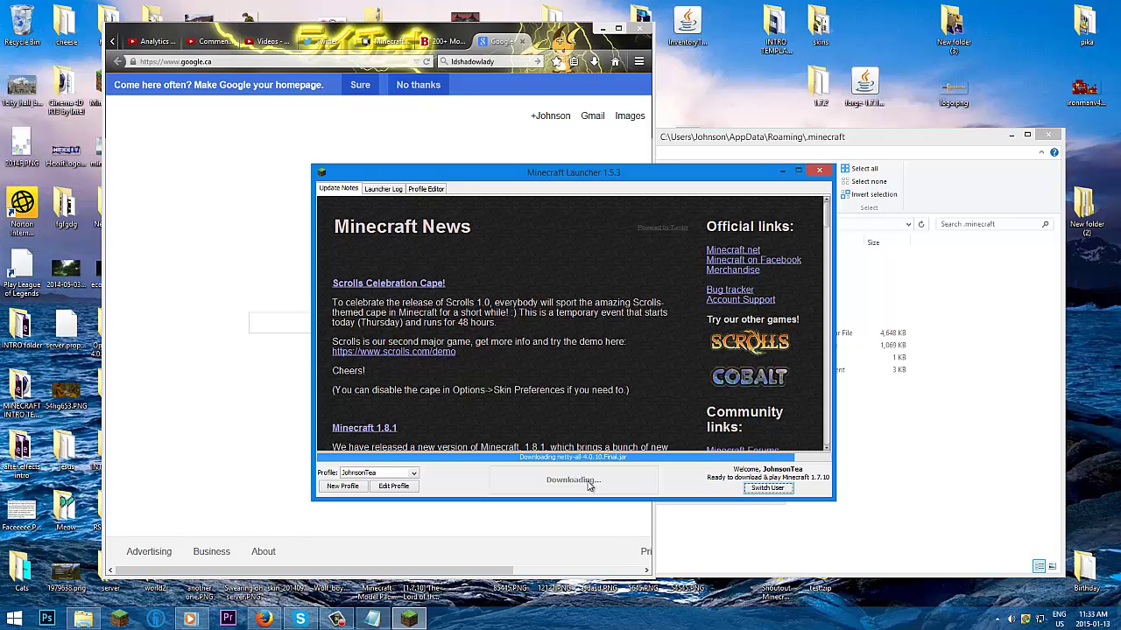
{"action": "left_click_drag", "start_coordinate": [612, 172], "coordinate": [419, 72]}
{"action": "left_click", "coordinate": [889, 371]}
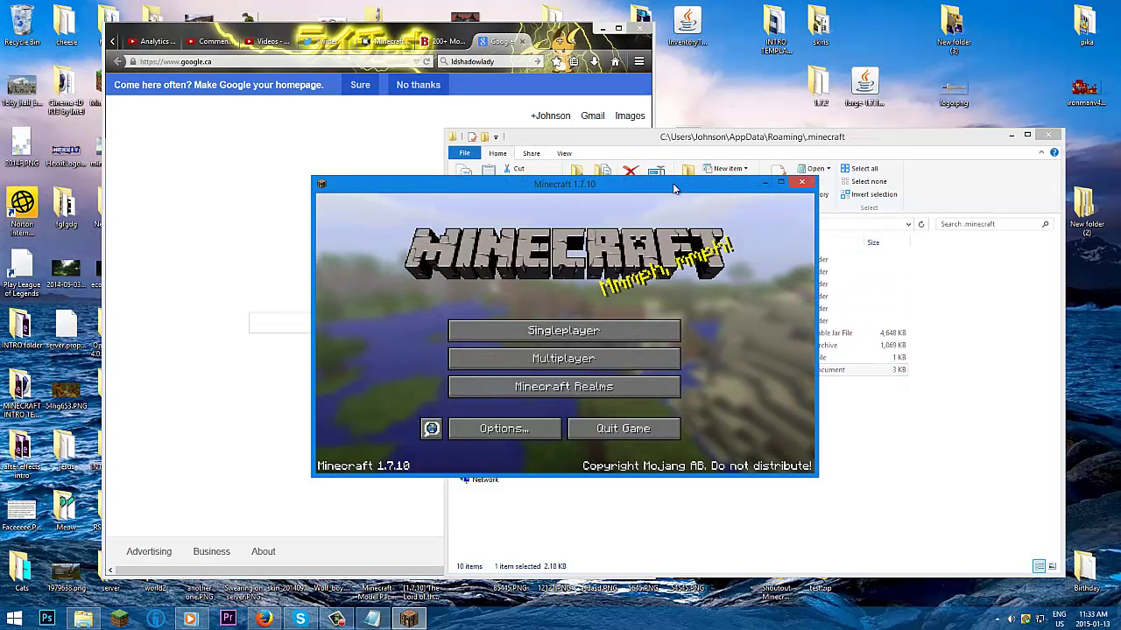
Step: Install the Forge 10.13.2.1230 client, confirm completion, and close Minecraft 1.7.10
{"action": "double_click", "coordinate": [860, 85]}
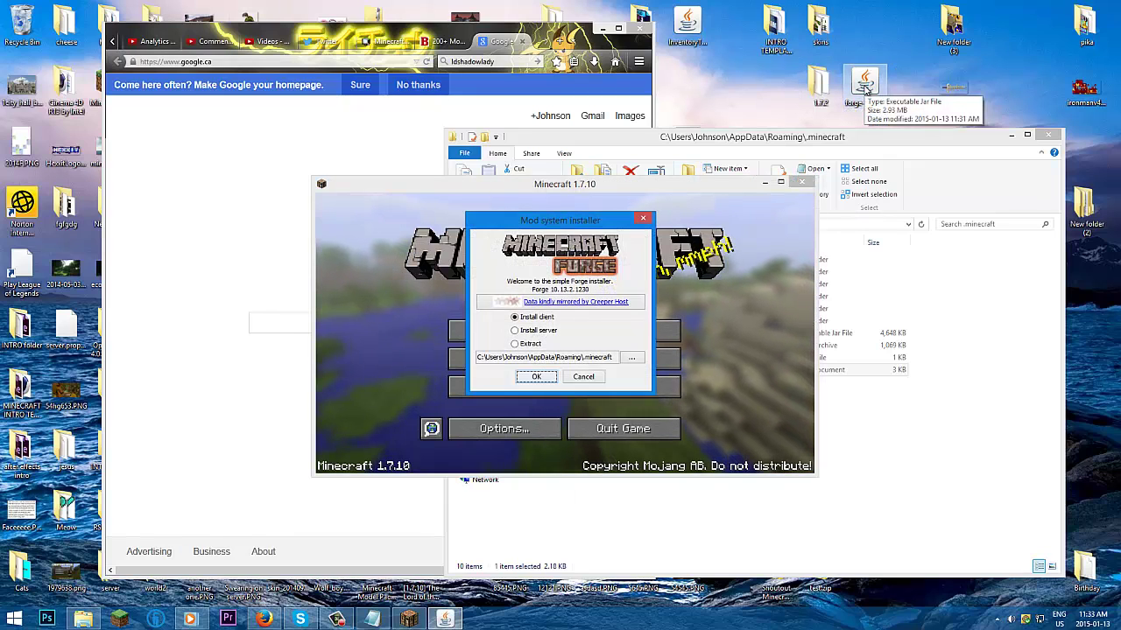
{"action": "left_click", "coordinate": [539, 377]}
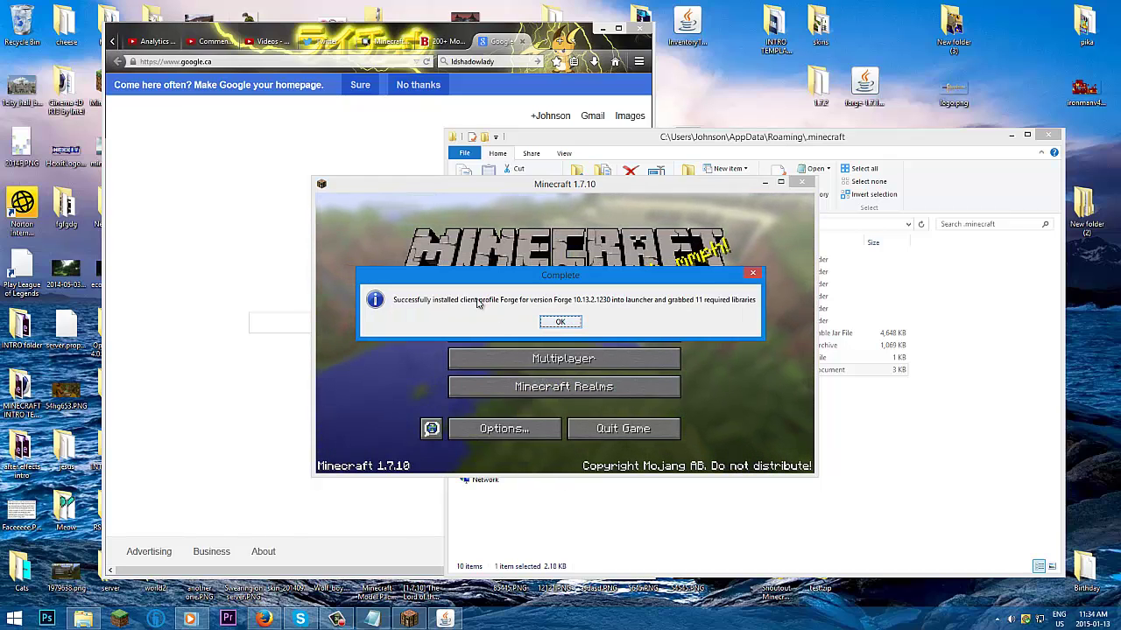
{"action": "left_click", "coordinate": [569, 323]}
{"action": "left_click", "coordinate": [802, 182]}
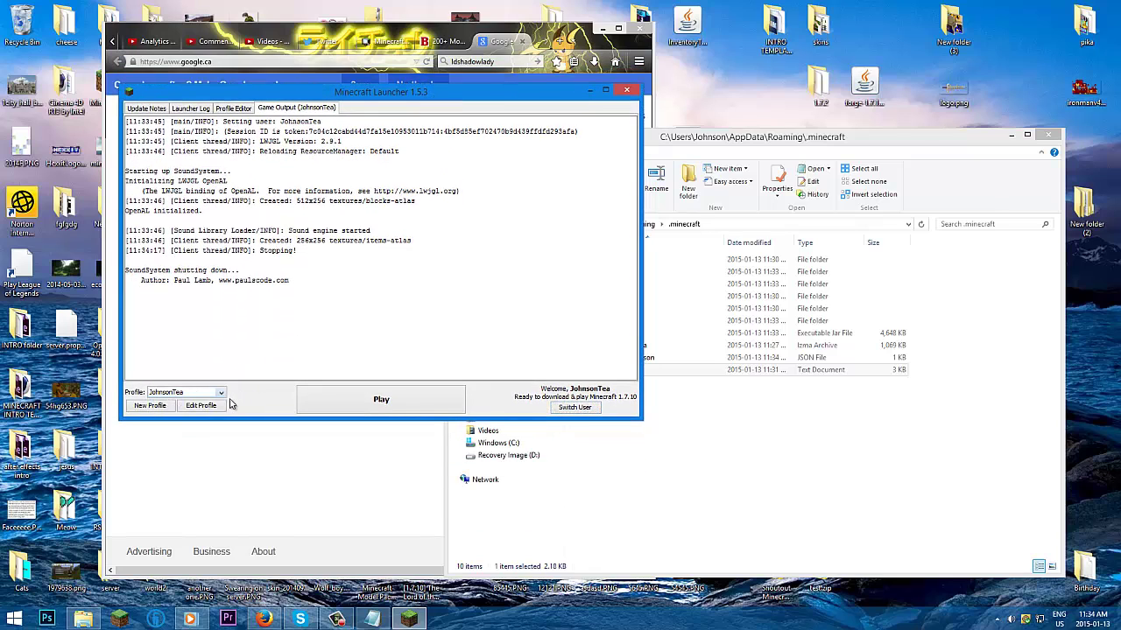
Step: Reopen the launcher, select the Forge profile, and launch the game
{"action": "left_click", "coordinate": [596, 93]}
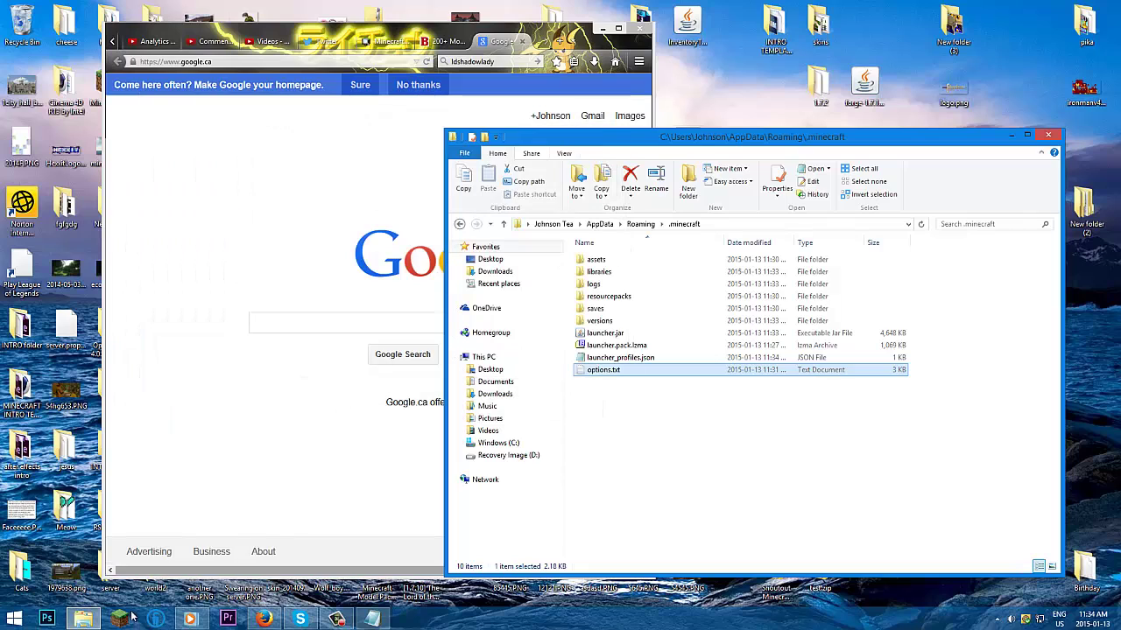
{"action": "left_click", "coordinate": [120, 619]}
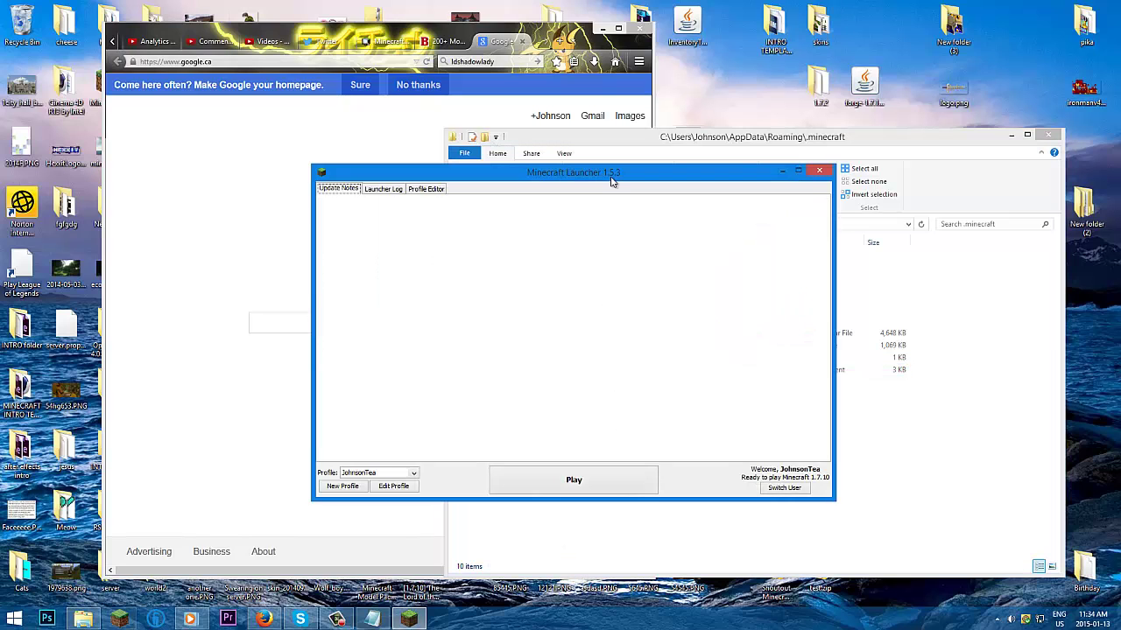
{"action": "left_click_drag", "start_coordinate": [606, 172], "coordinate": [430, 107]}
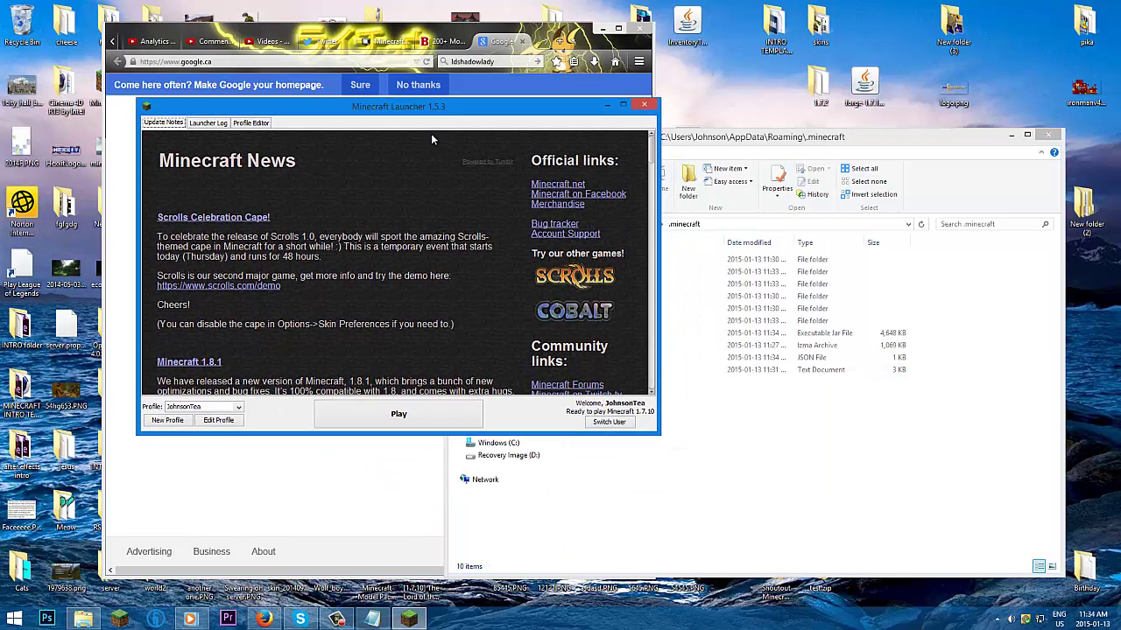
{"action": "left_click", "coordinate": [240, 408]}
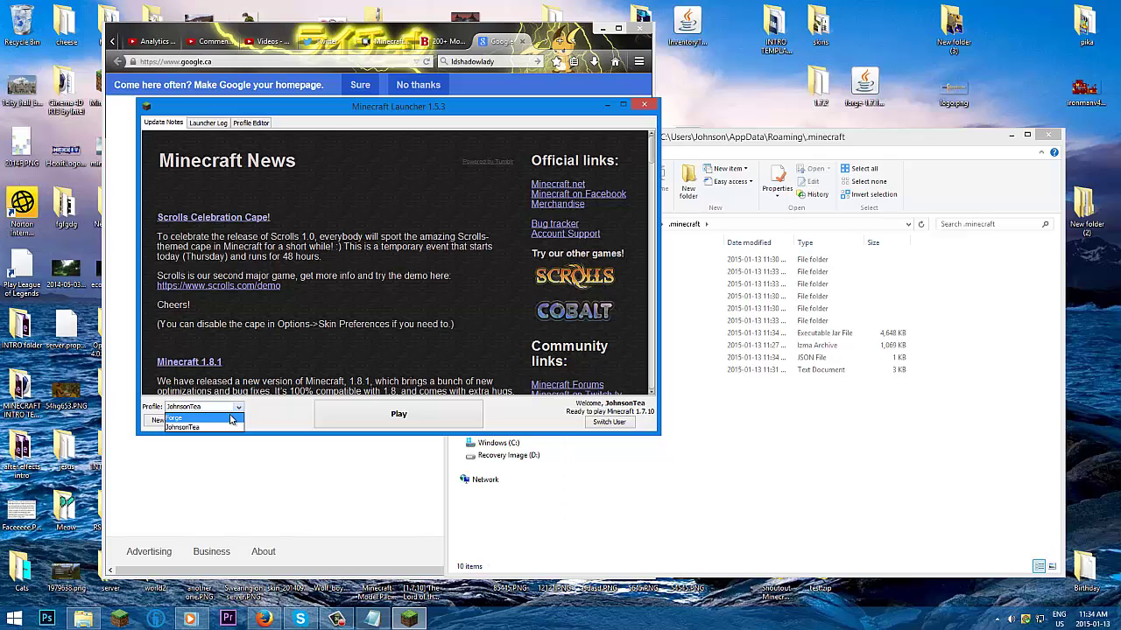
{"action": "left_click", "coordinate": [192, 418]}
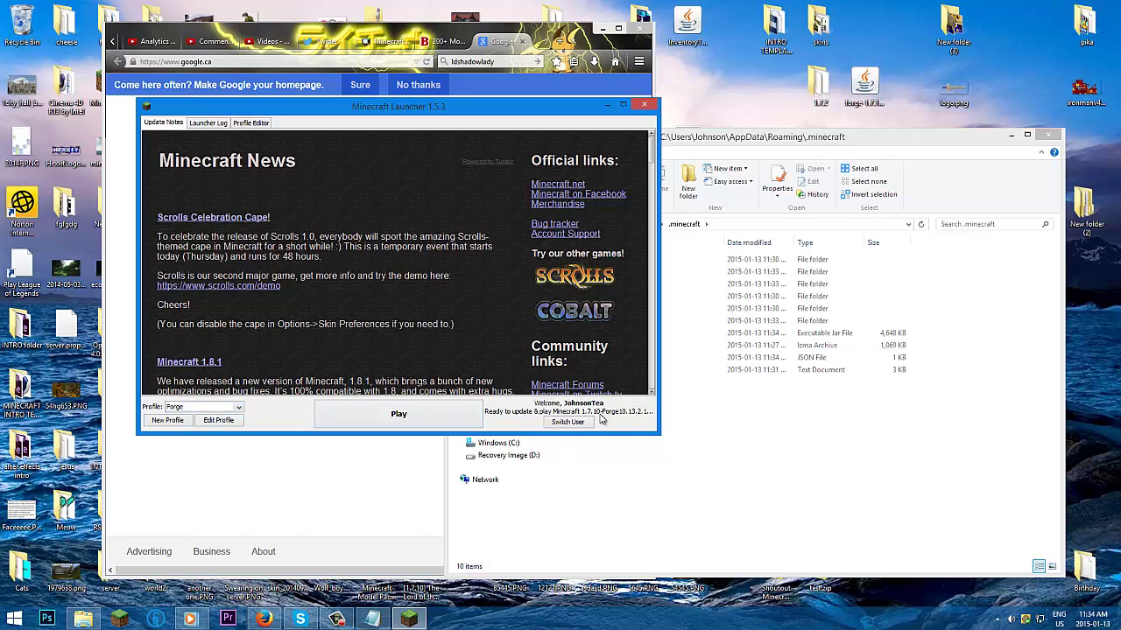
{"action": "left_click", "coordinate": [408, 423]}
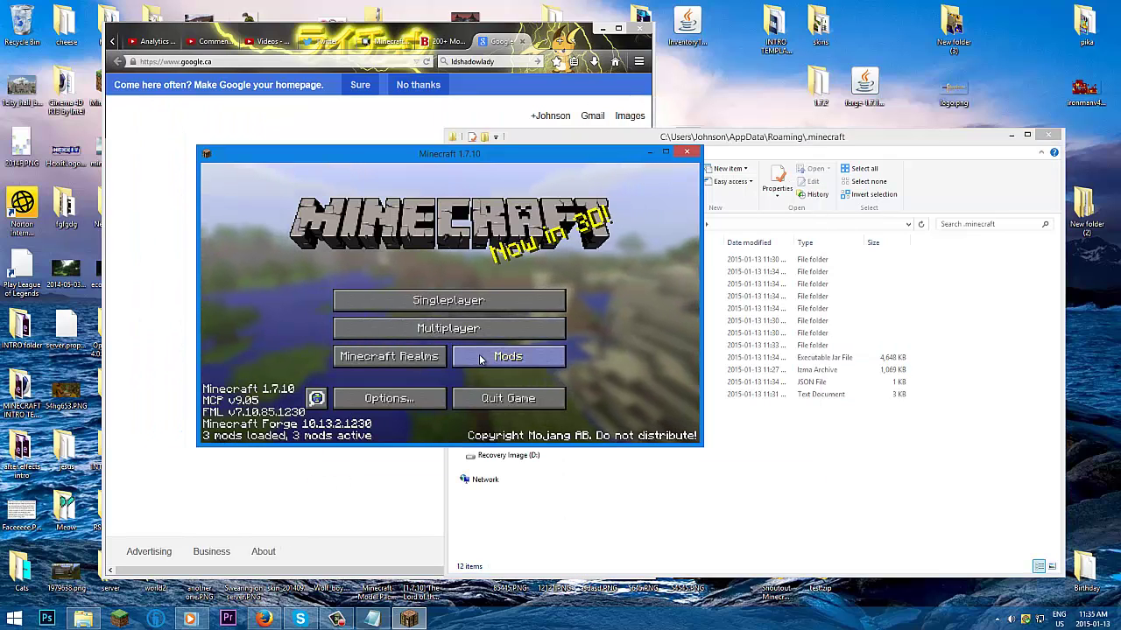
Step: Check the Mods list showing 3 mods loaded, return to the menu, and close Minecraft
{"action": "left_click", "coordinate": [480, 359]}
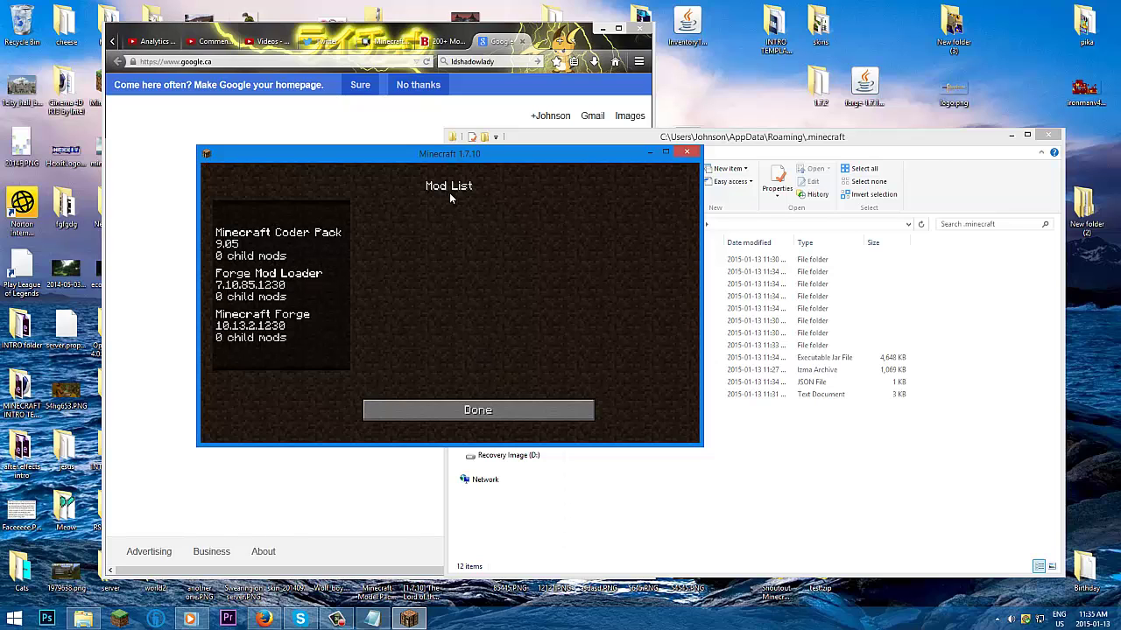
{"action": "left_click_drag", "start_coordinate": [469, 158], "coordinate": [521, 117]}
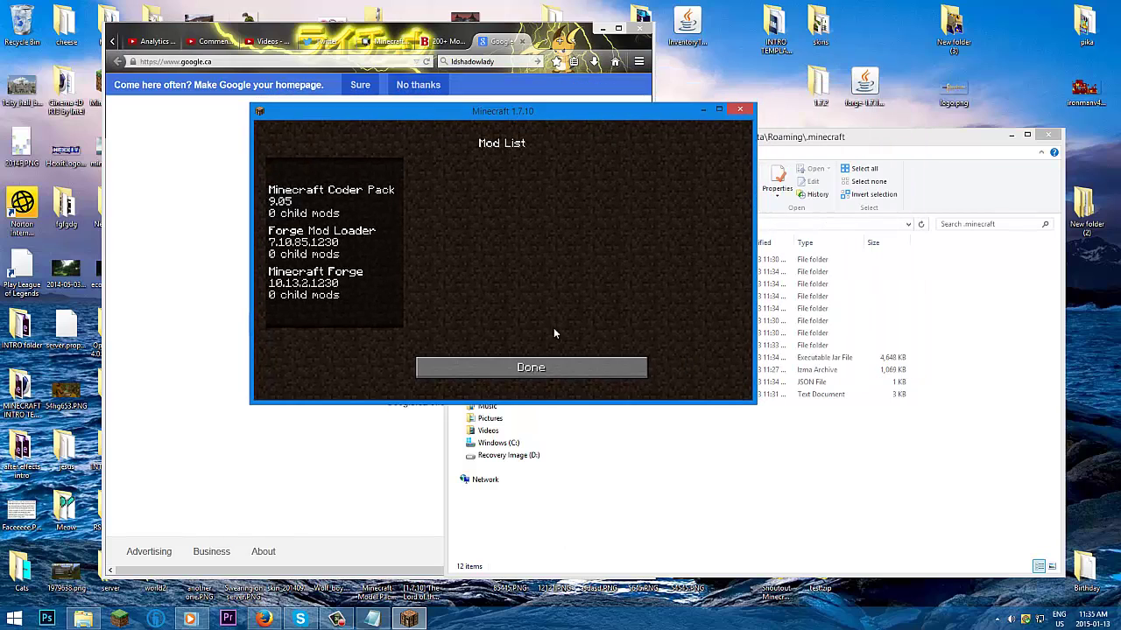
{"action": "left_click", "coordinate": [562, 361]}
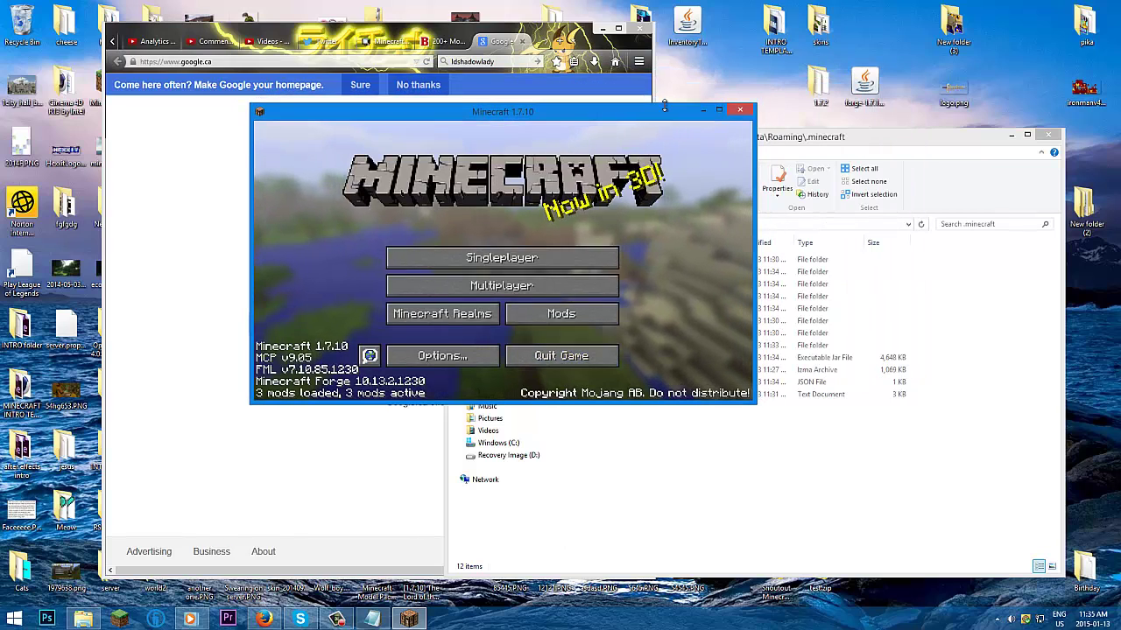
{"action": "key", "text": "F11"}
{"action": "key", "text": "F11"}
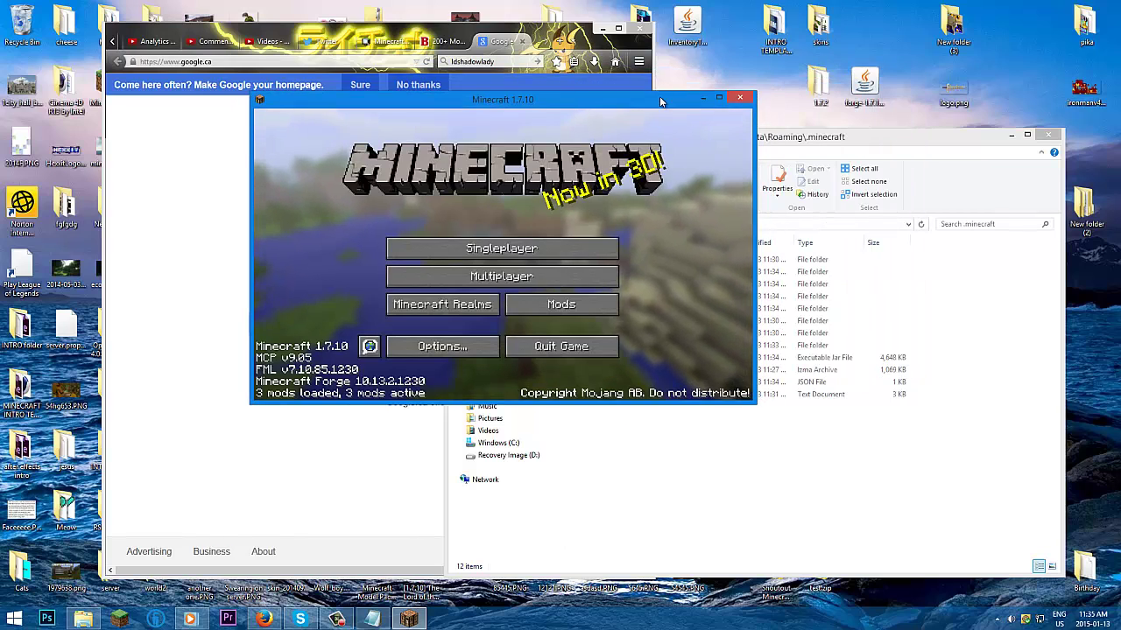
{"action": "left_click", "coordinate": [700, 150]}
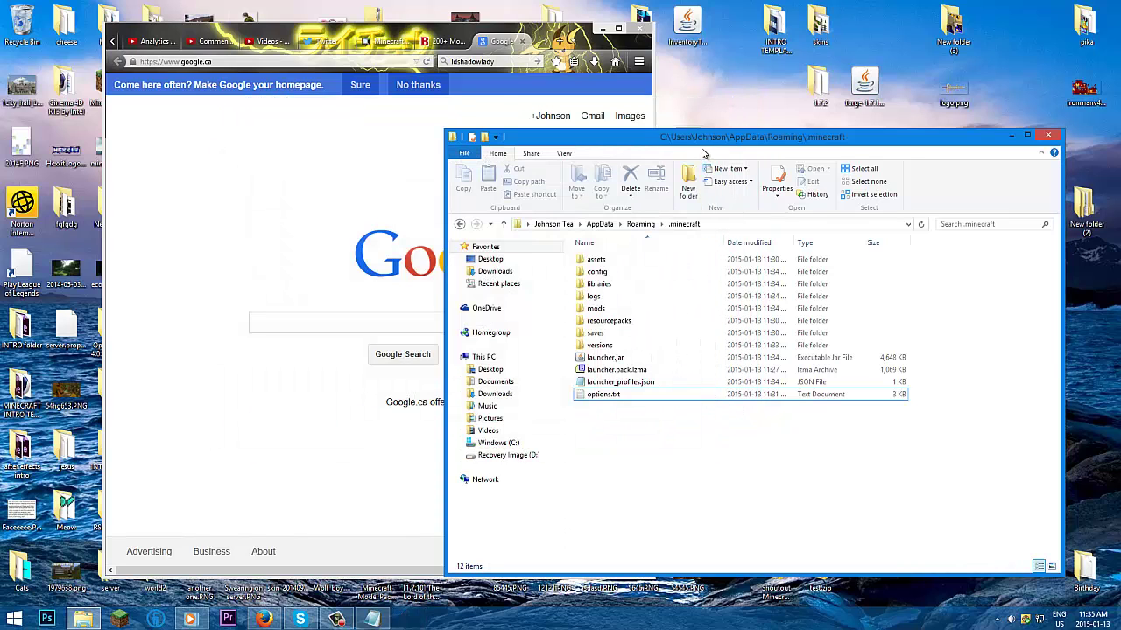
Step: Check the mods folder, find it empty, go back to .minecraft and bring Firefox forward
{"action": "double_click", "coordinate": [600, 310]}
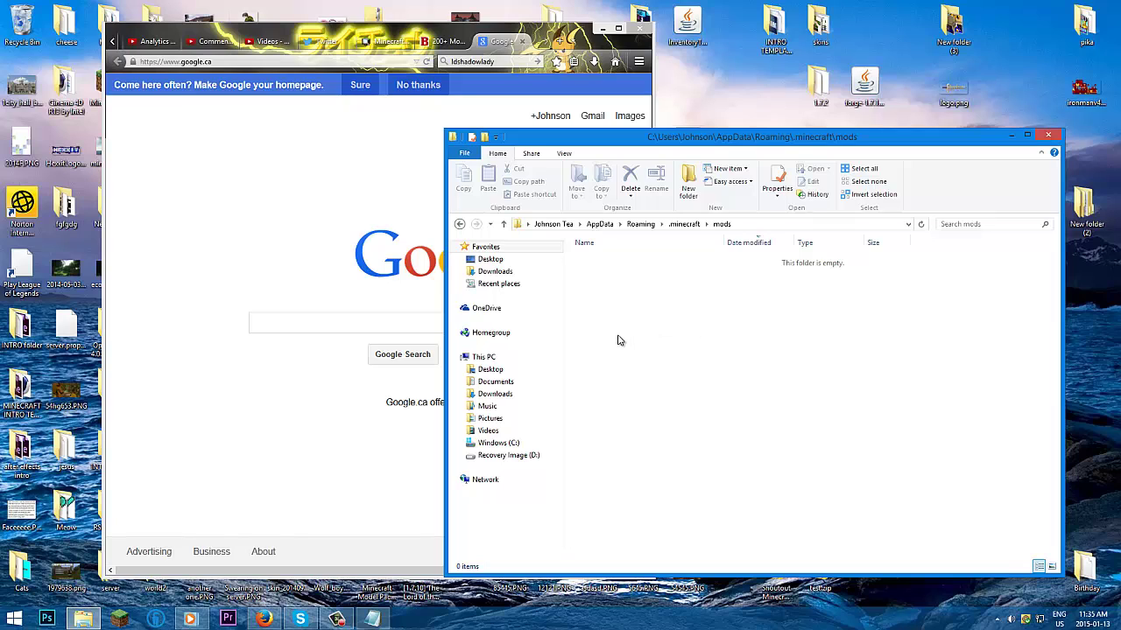
{"action": "left_click", "coordinate": [460, 225]}
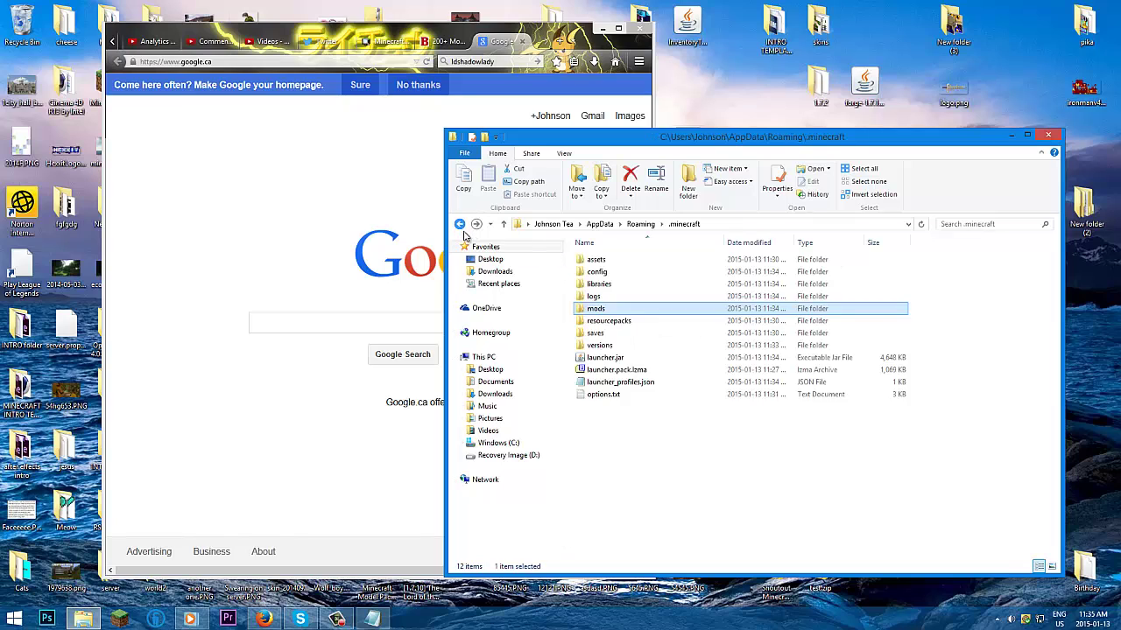
{"action": "left_click", "coordinate": [399, 72]}
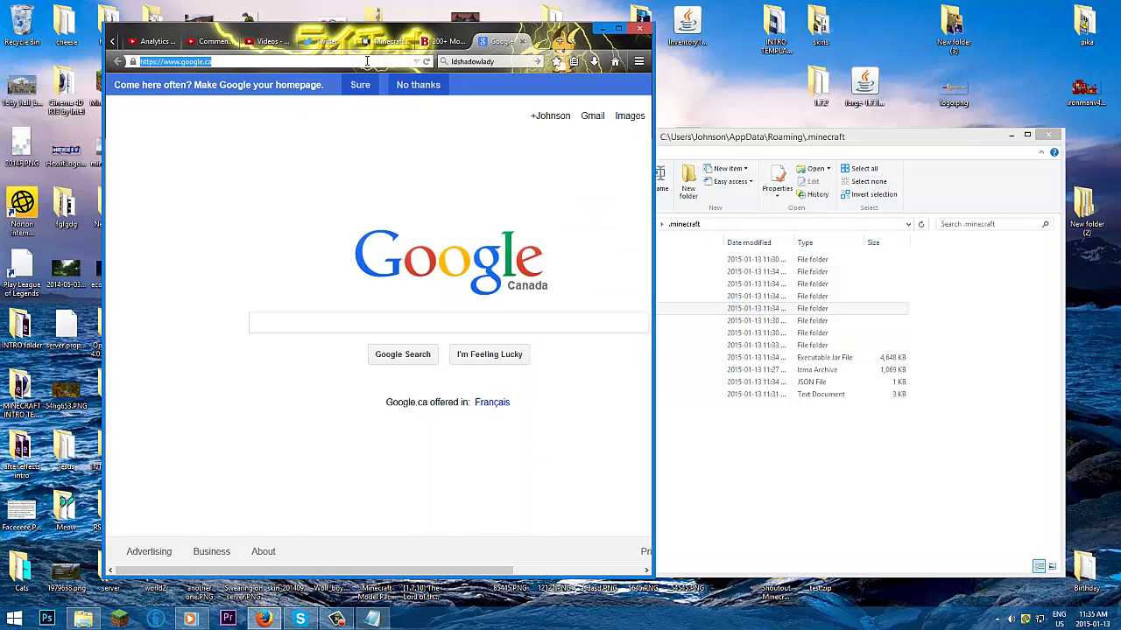
Step: Open 9minecraft's Minecraft 1.7.2 mods page and paste its address under a new MODPACK line in Notepad
{"action": "left_click", "coordinate": [331, 84]}
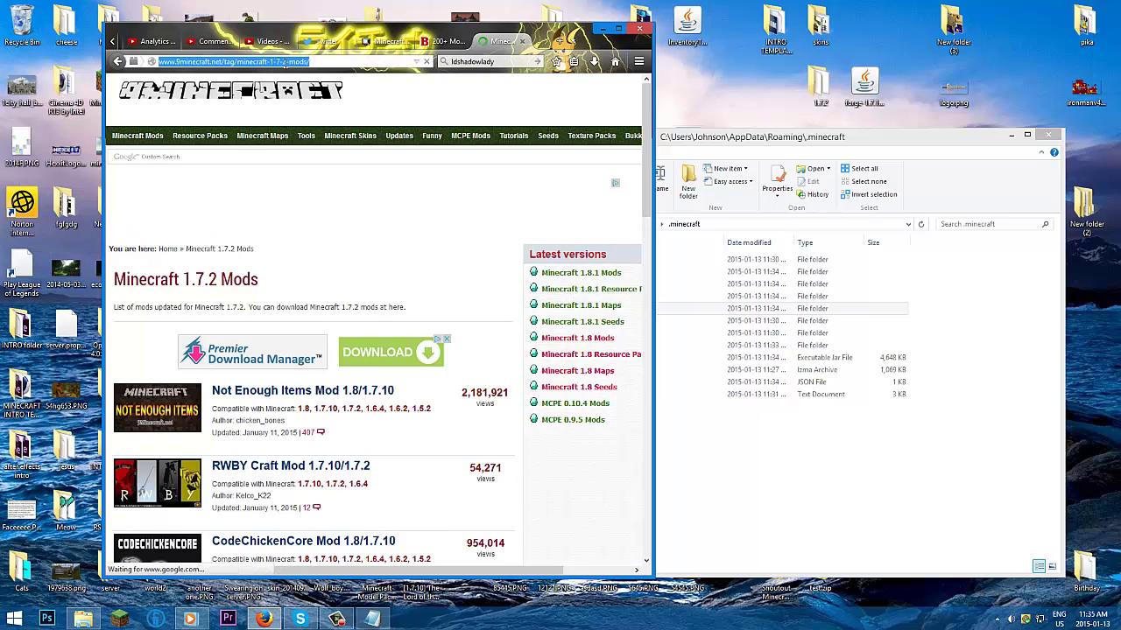
{"action": "left_click", "coordinate": [372, 619]}
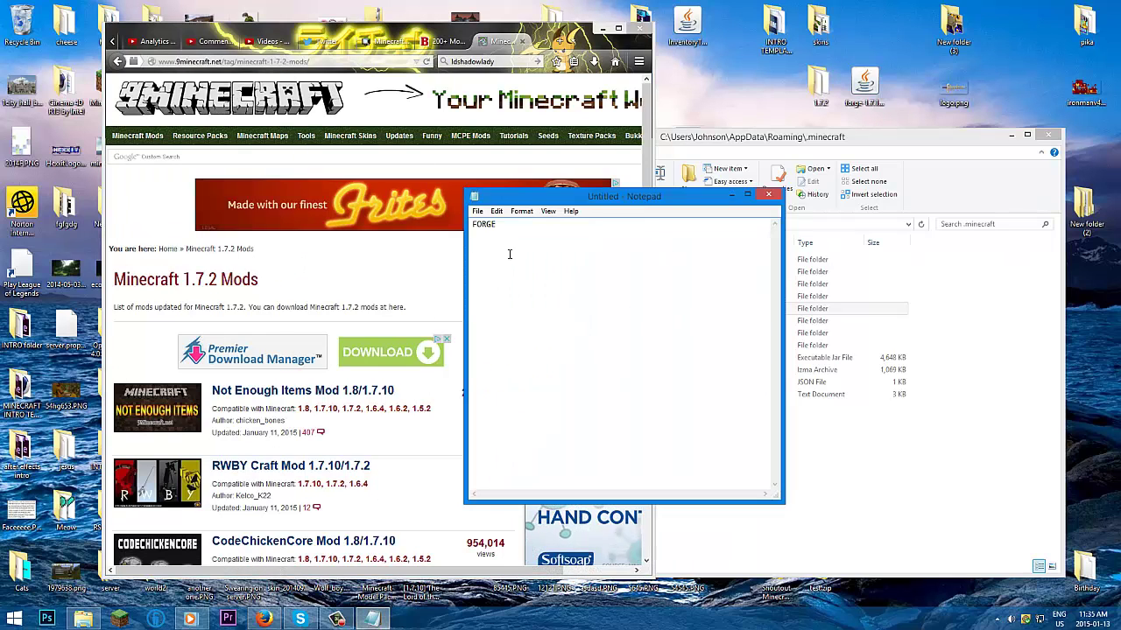
{"action": "key", "text": "Return"}
{"action": "key", "text": "Return"}
{"action": "type", "text": "MODPACK"}
{"action": "type", "text": "http://www.9minecraft.net/tag/minecraft-1-7-2-mods/"}
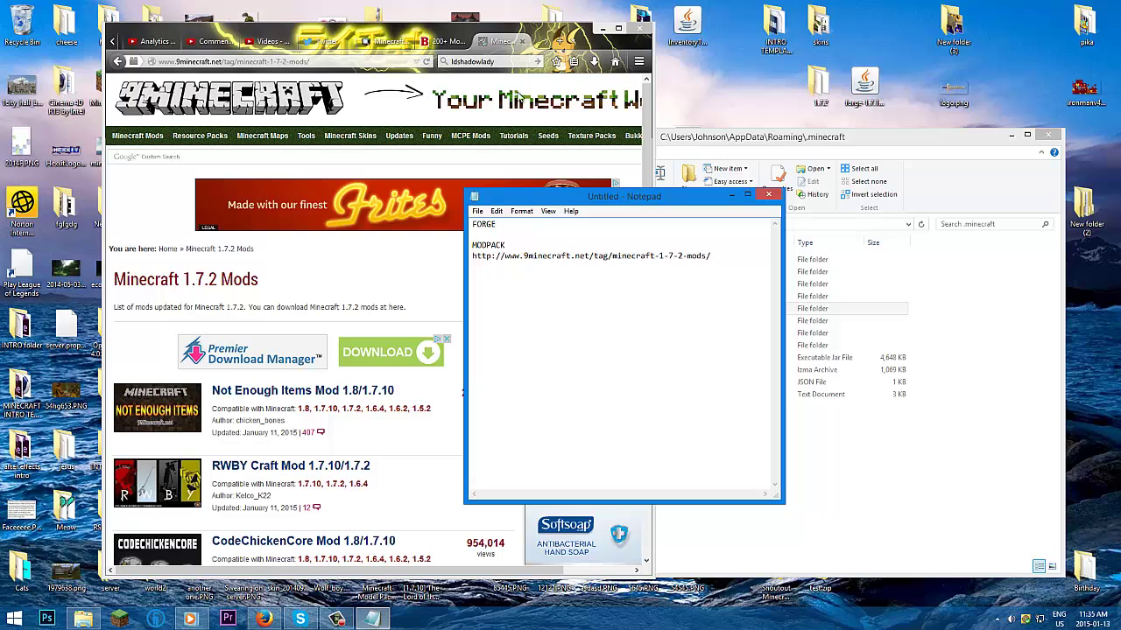
Step: Return to Firefox, then widen its window and shift it slightly left
{"action": "left_click", "coordinate": [513, 33]}
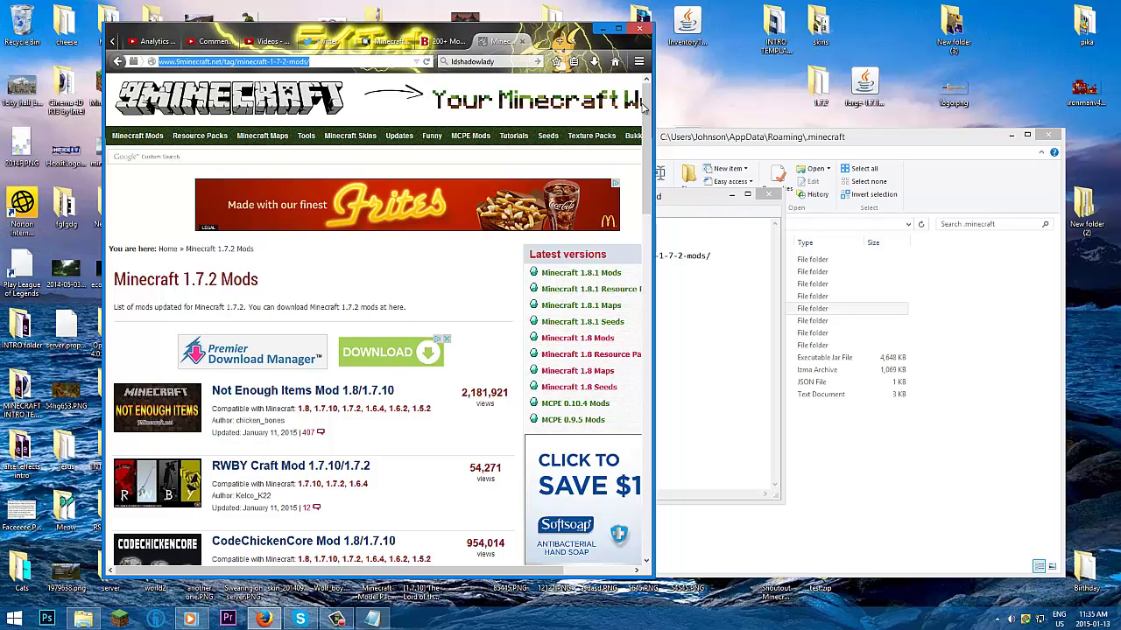
{"action": "left_click_drag", "start_coordinate": [655, 44], "coordinate": [697, 46]}
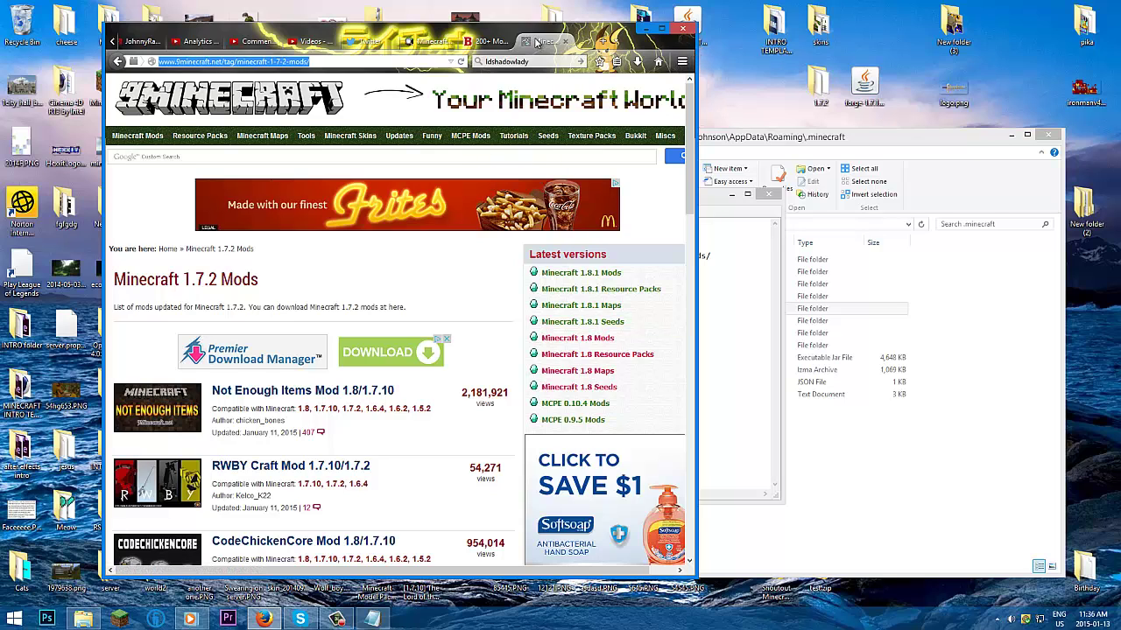
{"action": "left_click_drag", "start_coordinate": [530, 33], "coordinate": [506, 34]}
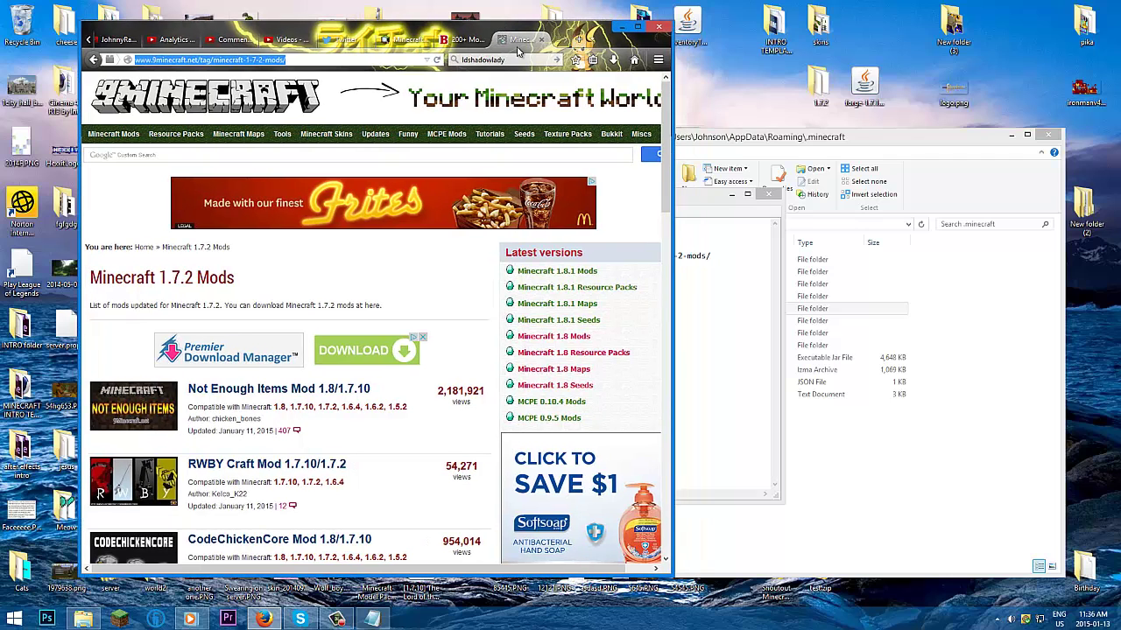
Step: Open files.minecraftforge.net from autocomplete in a new tab to grab its address, then close that tab
{"action": "key", "text": "ctrl+t"}
{"action": "type", "text": "fo"}
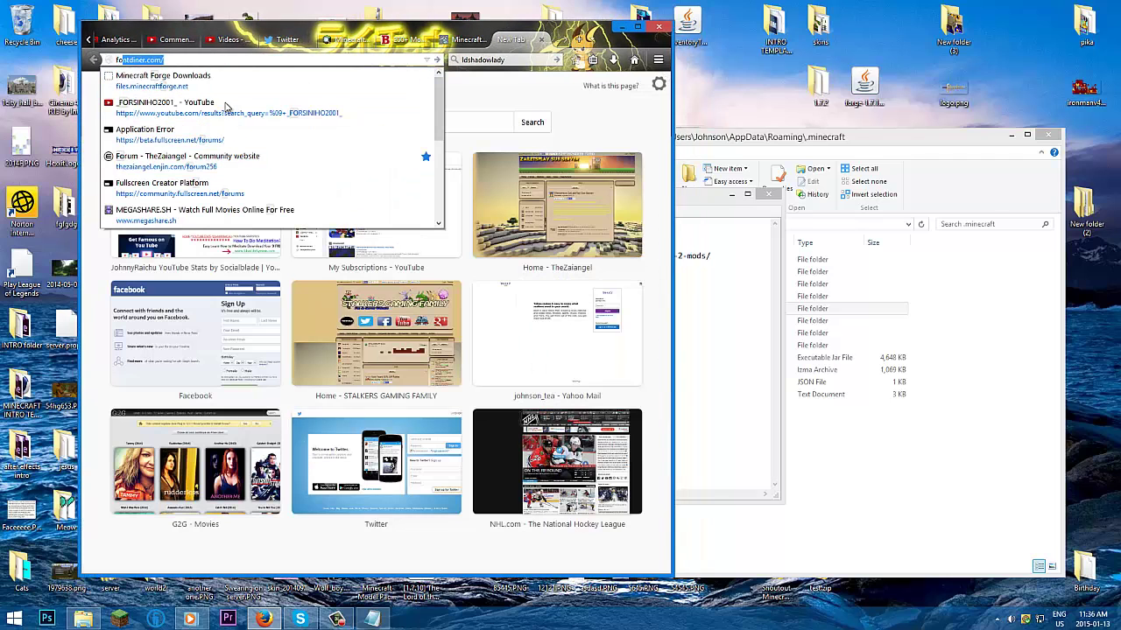
{"action": "left_click", "coordinate": [220, 86]}
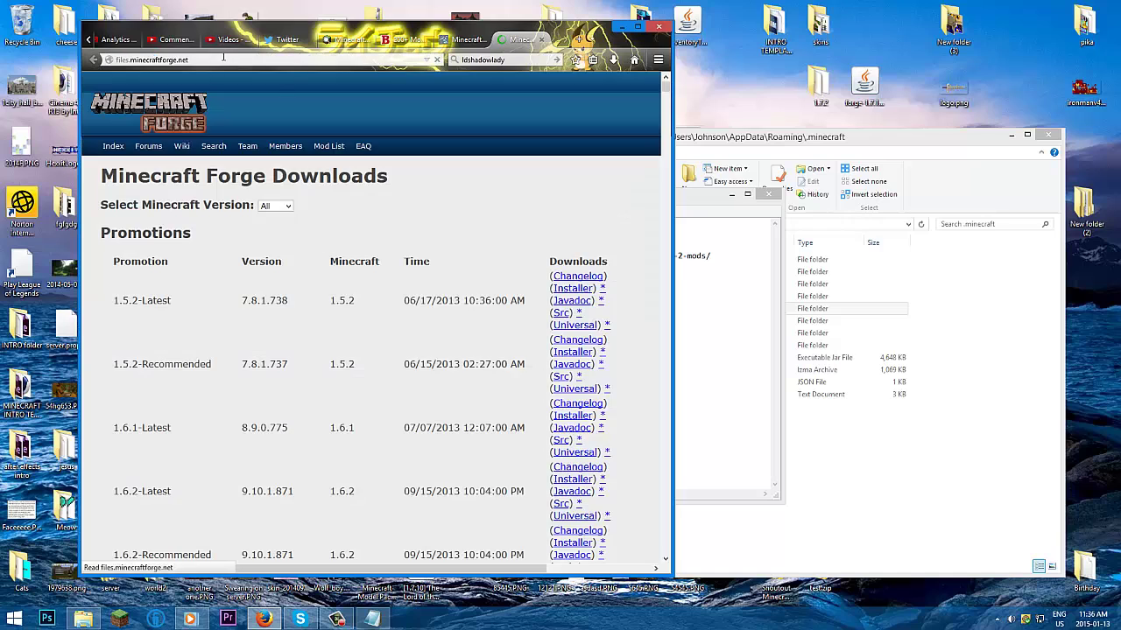
{"action": "left_click", "coordinate": [541, 40]}
{"action": "left_click", "coordinate": [687, 300]}
{"action": "key", "text": "Return"}
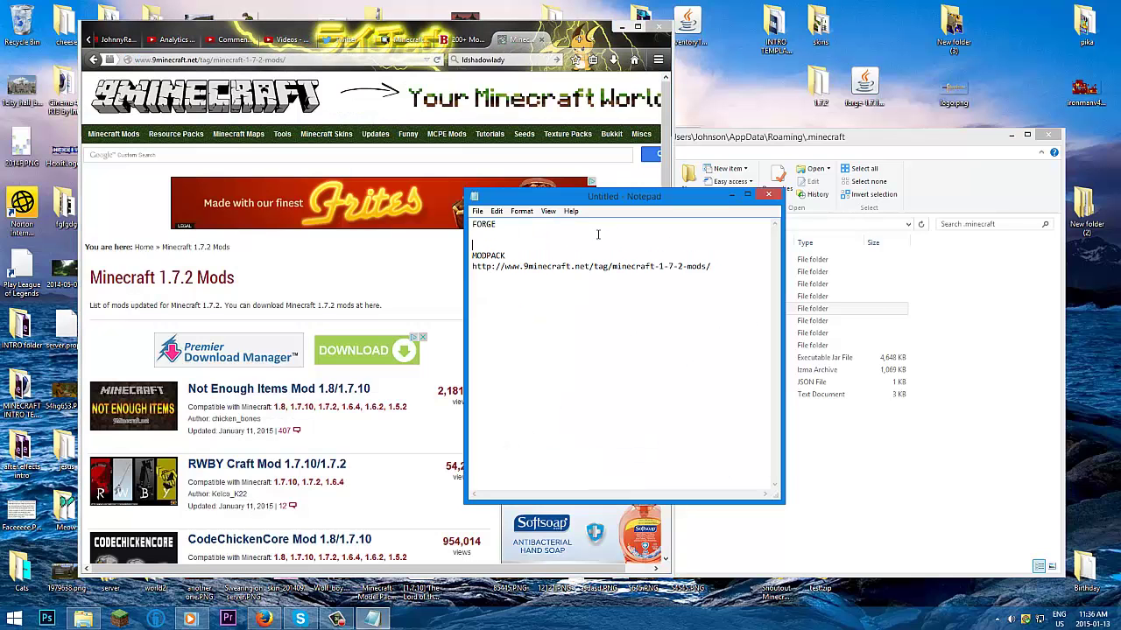
{"action": "type", "text": "http://files.minecraftforge.net/"}
{"action": "left_click_drag", "start_coordinate": [506, 267], "coordinate": [631, 267]}
{"action": "left_click", "coordinate": [630, 267]}
{"action": "left_click", "coordinate": [512, 44]}
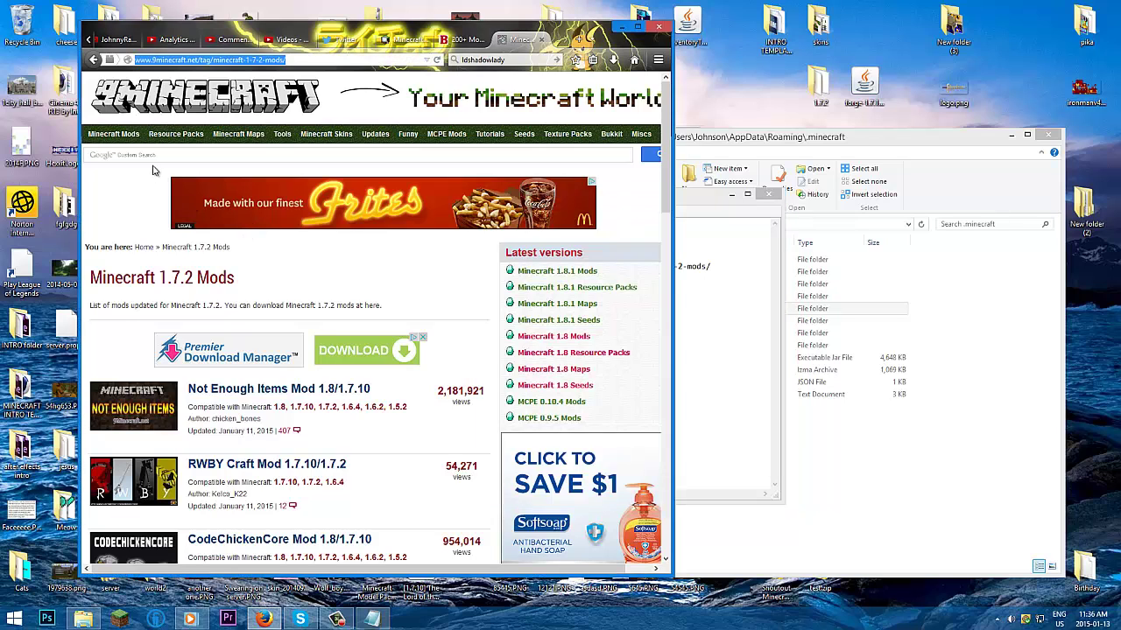
{"action": "mouse_move", "coordinate": [130, 140]}
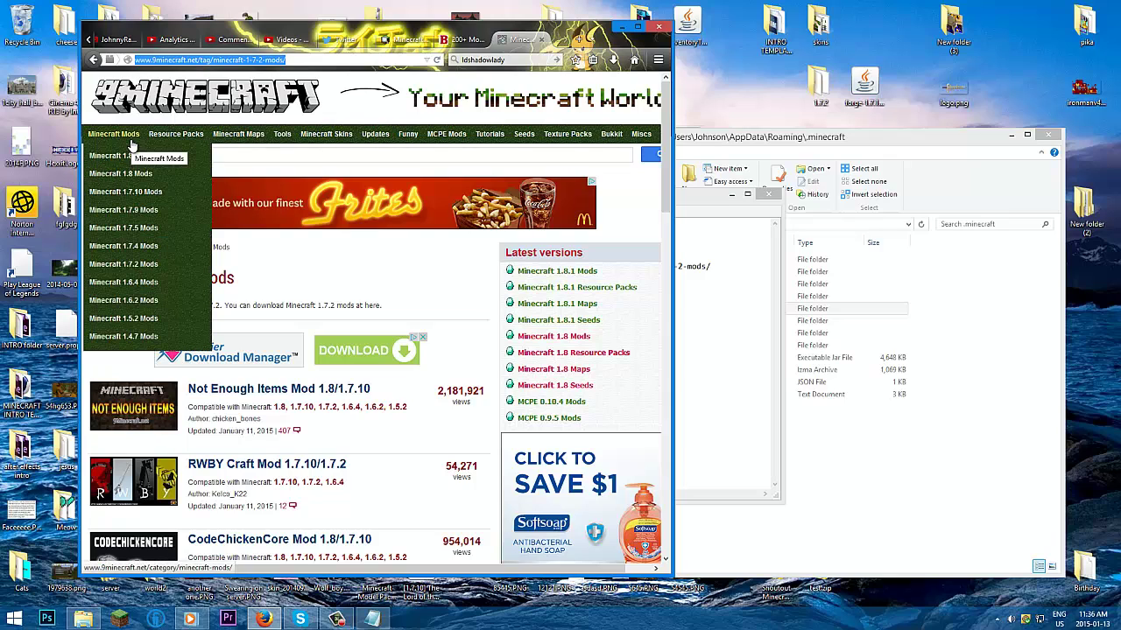
Step: Open the Minecraft 1.7.10 mods list and browse through pages 10, 15 and 20
{"action": "left_click", "coordinate": [147, 191]}
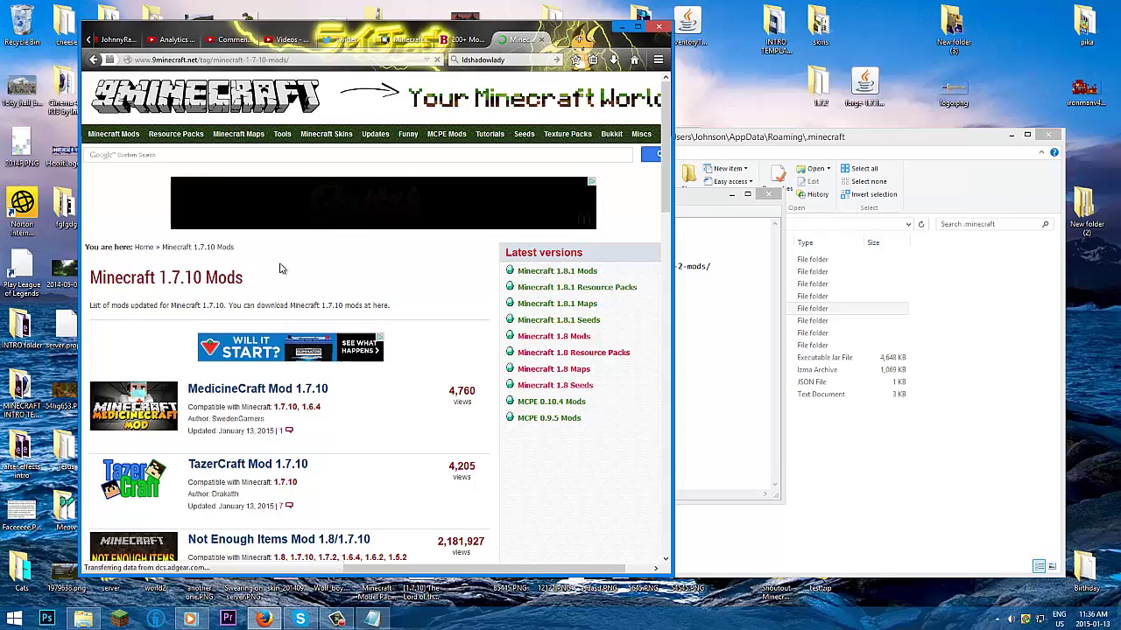
{"action": "scroll", "coordinate": [339, 254], "scroll_direction": "down", "scroll_amount": 3}
{"action": "scroll", "coordinate": [342, 254], "scroll_direction": "down", "scroll_amount": 4}
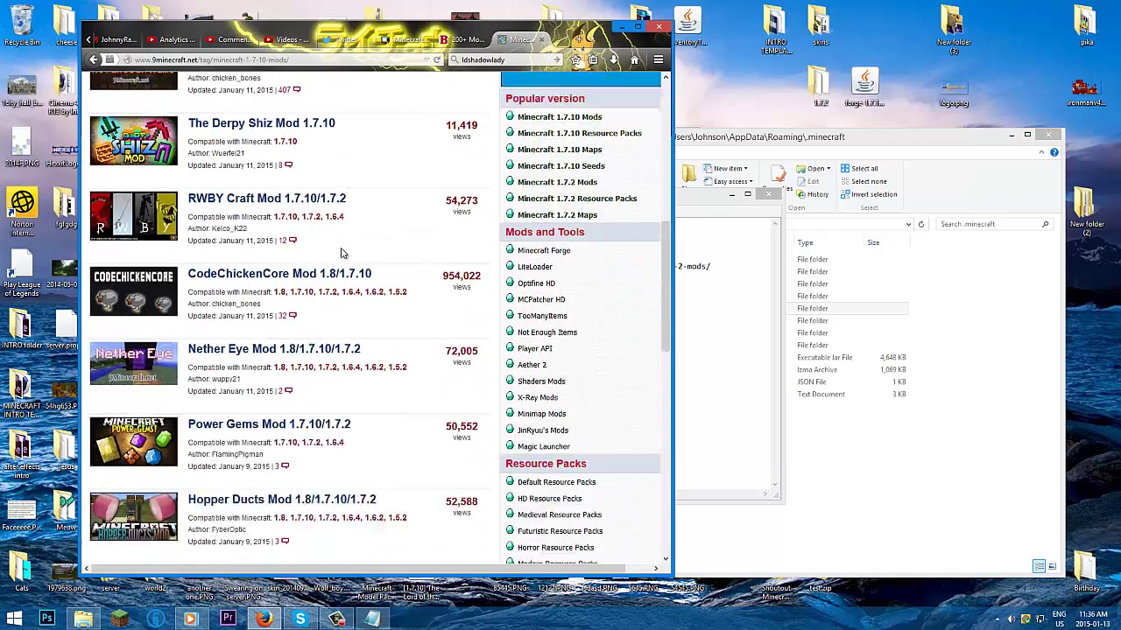
{"action": "scroll", "coordinate": [324, 254], "scroll_direction": "down", "scroll_amount": 5}
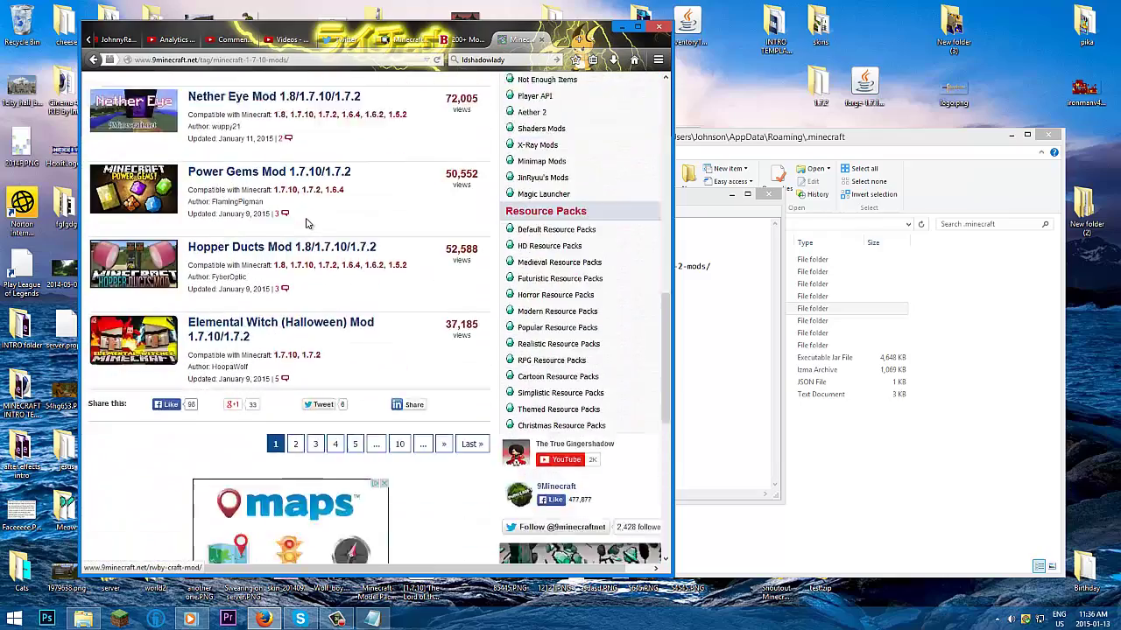
{"action": "scroll", "coordinate": [318, 251], "scroll_direction": "up", "scroll_amount": 3}
{"action": "left_click", "coordinate": [400, 522]}
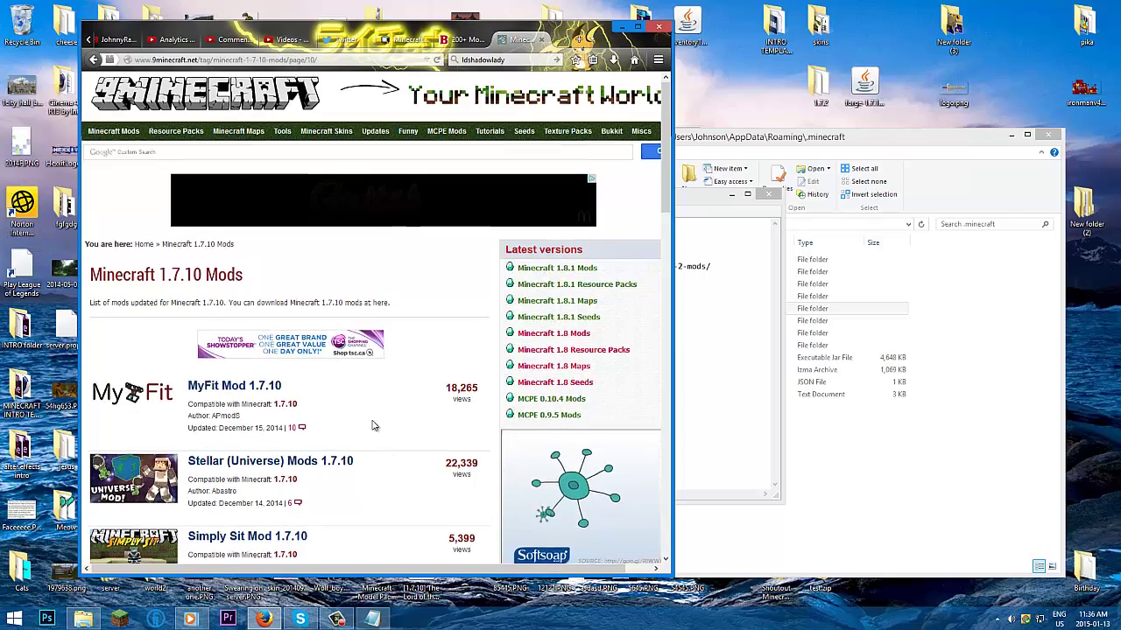
{"action": "scroll", "coordinate": [370, 425], "scroll_direction": "down", "scroll_amount": 5}
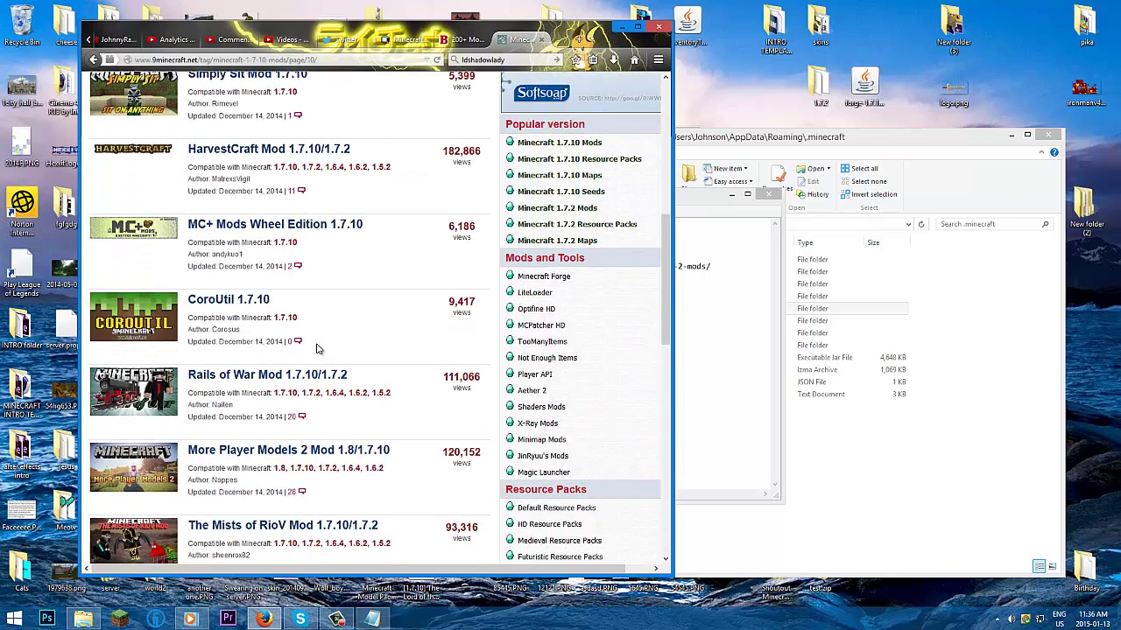
{"action": "scroll", "coordinate": [318, 348], "scroll_direction": "down", "scroll_amount": 4}
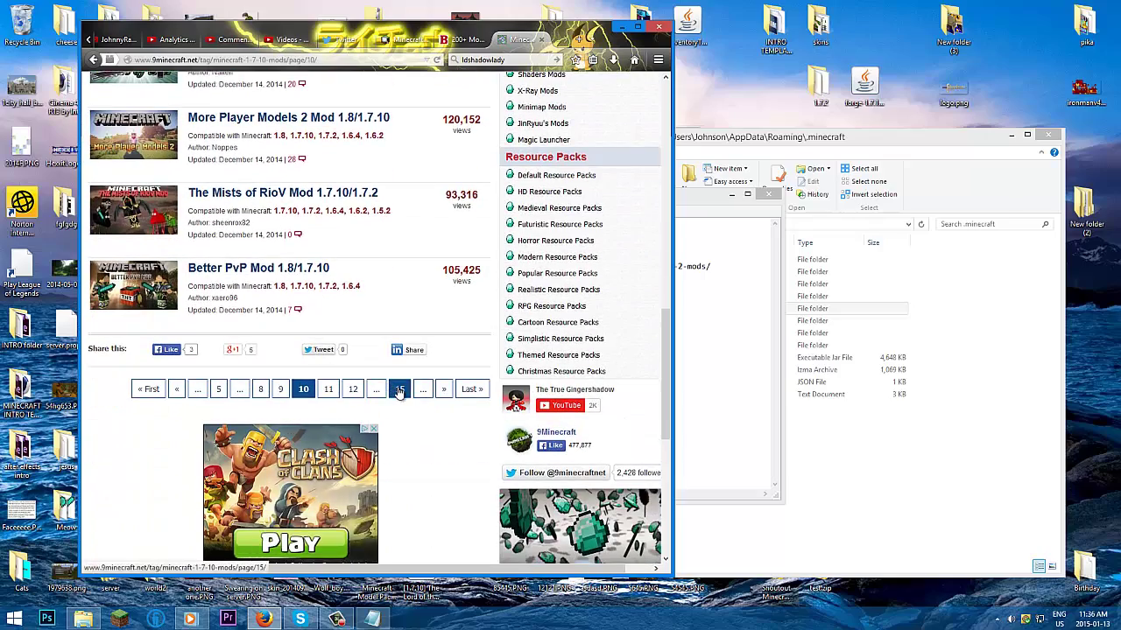
{"action": "left_click", "coordinate": [399, 391]}
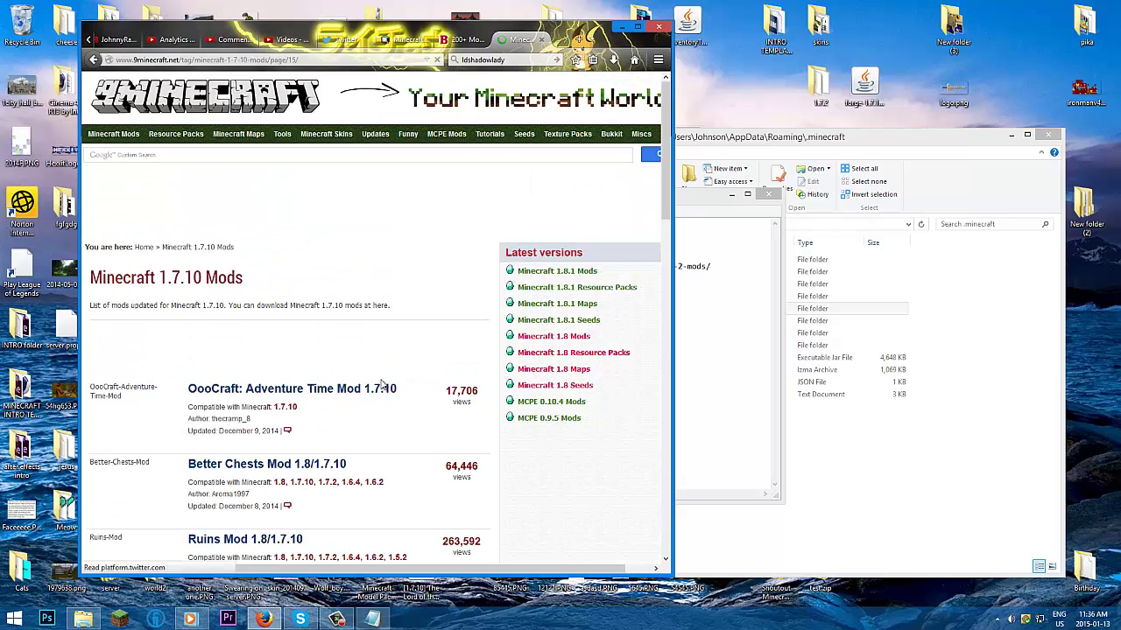
{"action": "scroll", "coordinate": [350, 372], "scroll_direction": "down", "scroll_amount": 4}
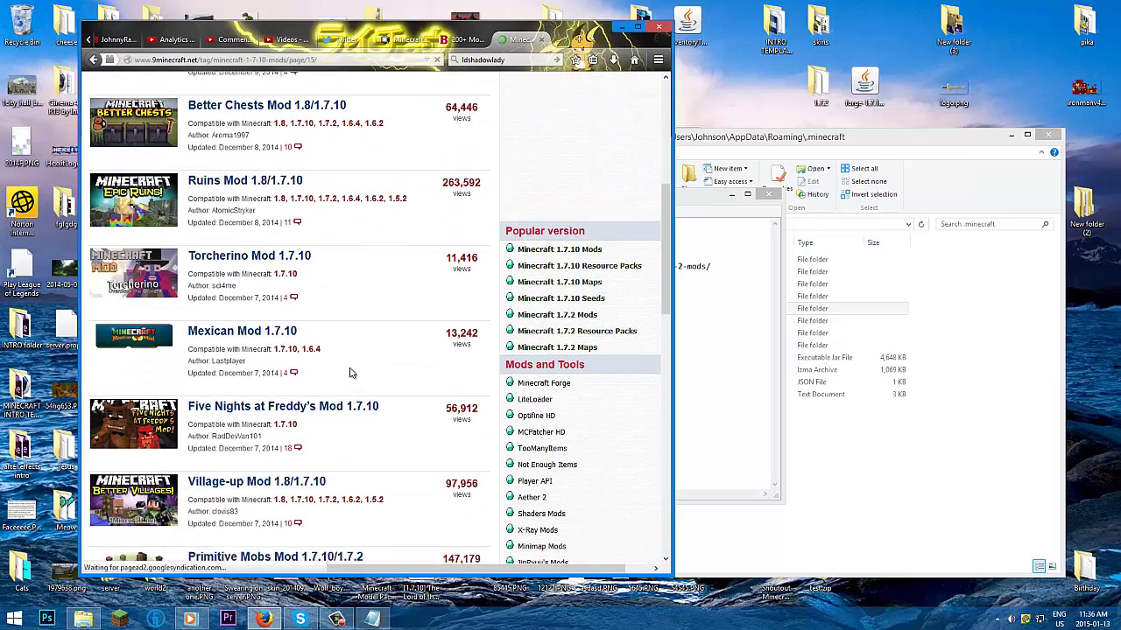
{"action": "scroll", "coordinate": [350, 373], "scroll_direction": "down", "scroll_amount": 4}
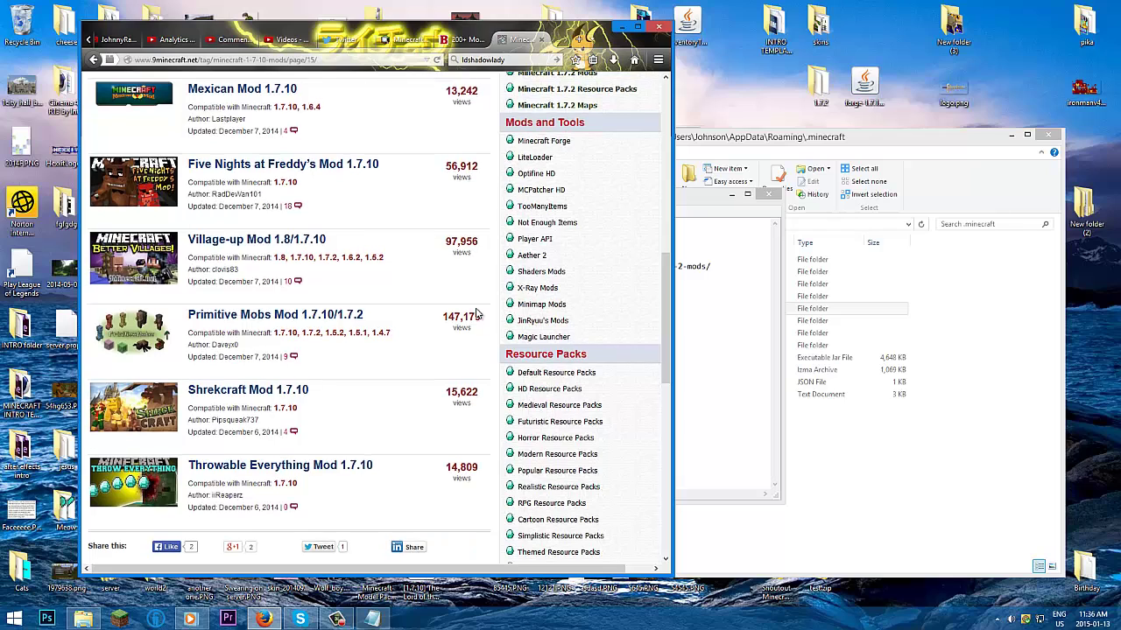
{"action": "scroll", "coordinate": [490, 340], "scroll_direction": "down", "scroll_amount": 3}
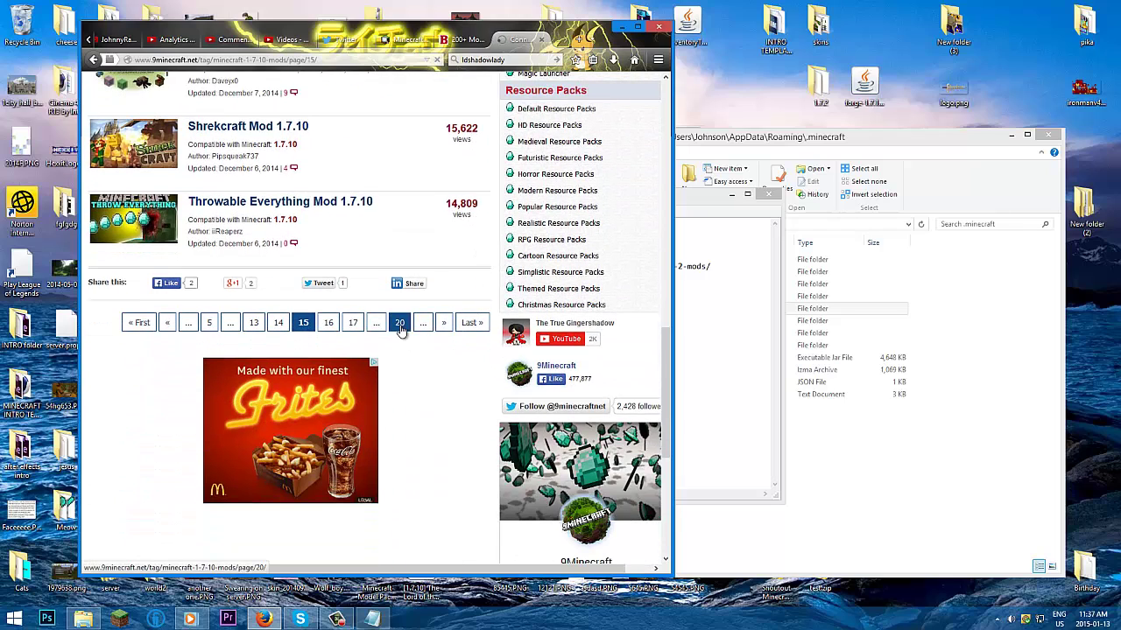
{"action": "left_click", "coordinate": [398, 324]}
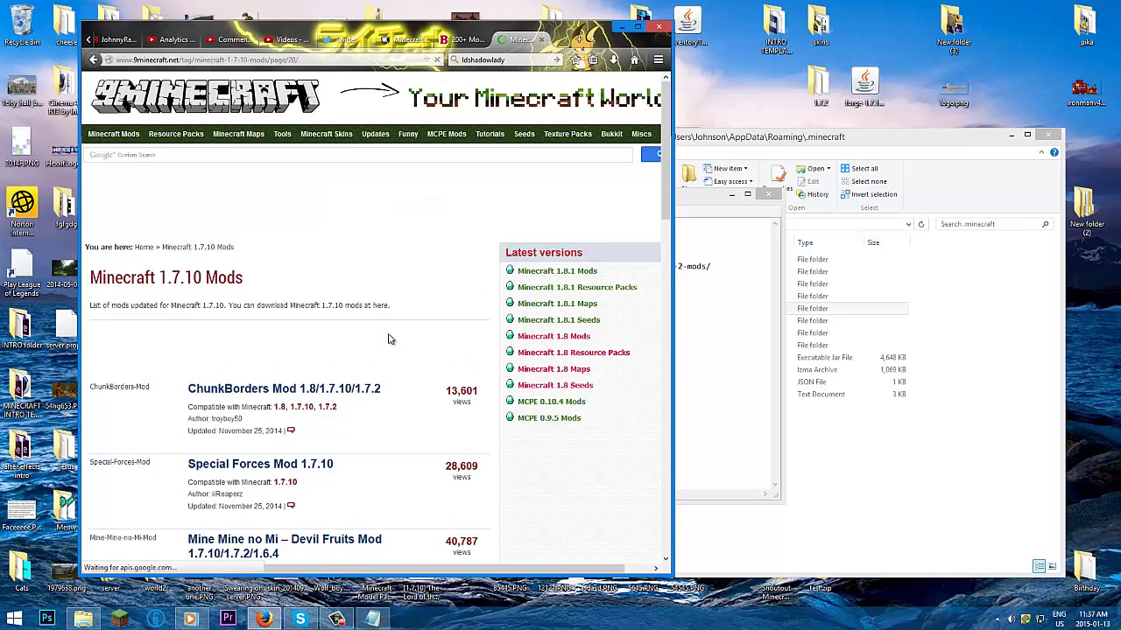
{"action": "scroll", "coordinate": [390, 340], "scroll_direction": "down", "scroll_amount": 5}
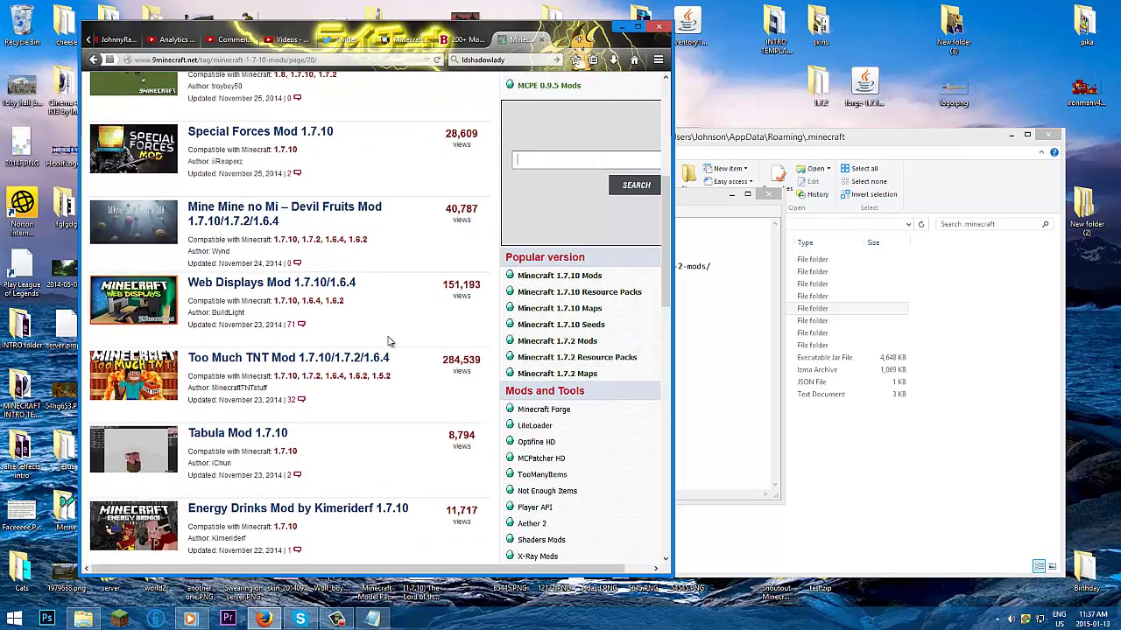
{"action": "scroll", "coordinate": [390, 339], "scroll_direction": "down", "scroll_amount": 5}
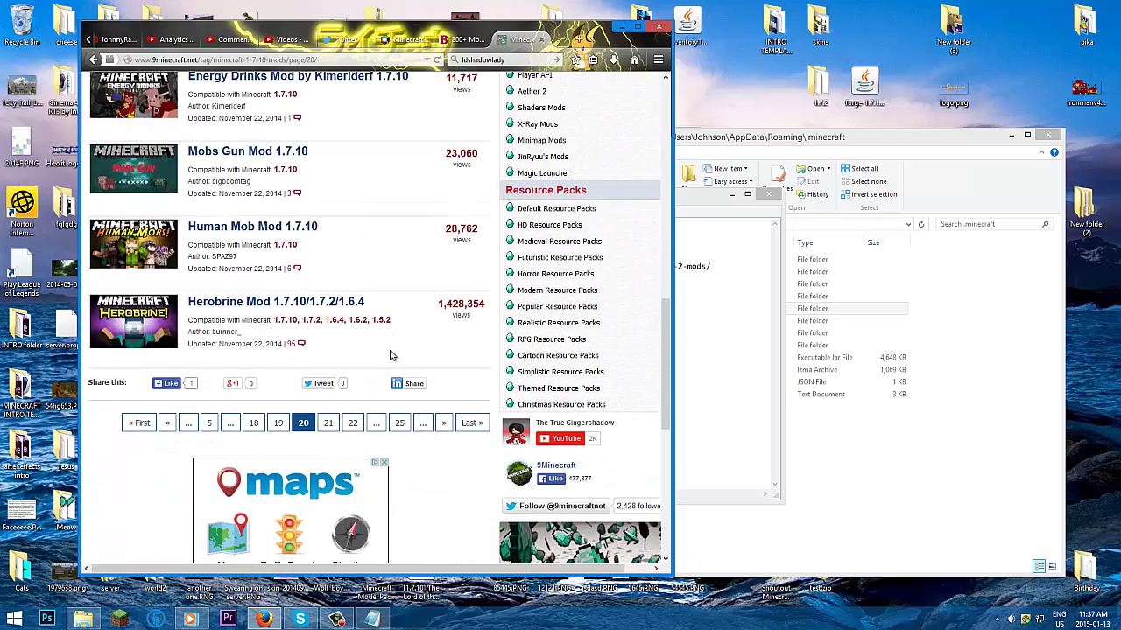
Step: Keep browsing the mod list through pages 25, 30, 35, 40 and 45
{"action": "left_click", "coordinate": [399, 425]}
{"action": "scroll", "coordinate": [424, 343], "scroll_direction": "down", "scroll_amount": 3}
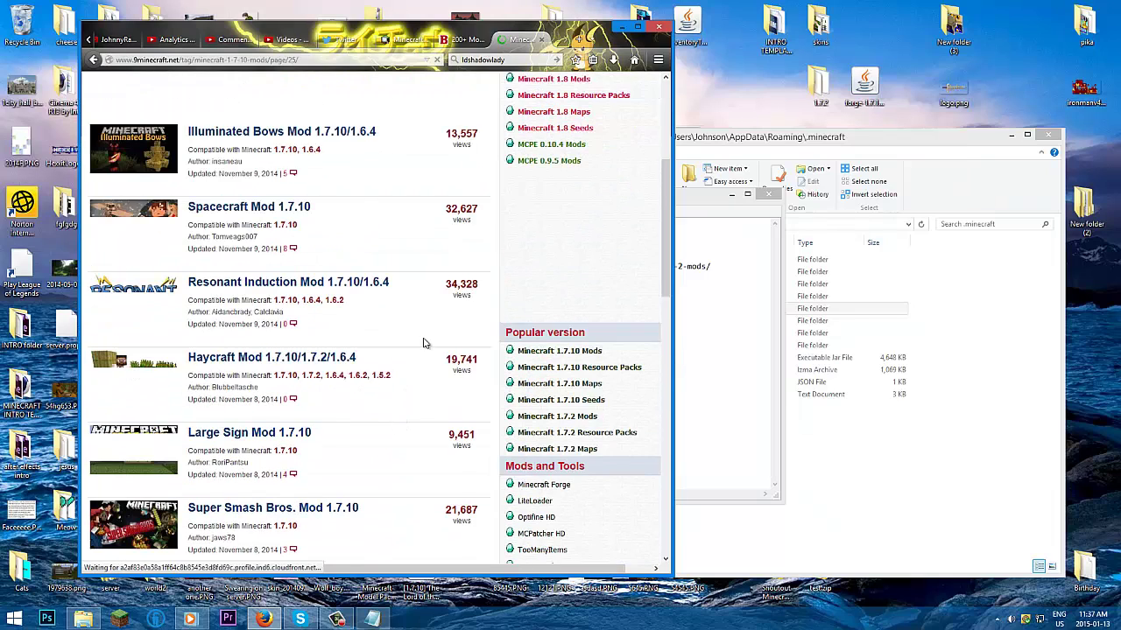
{"action": "scroll", "coordinate": [346, 289], "scroll_direction": "down", "scroll_amount": 8}
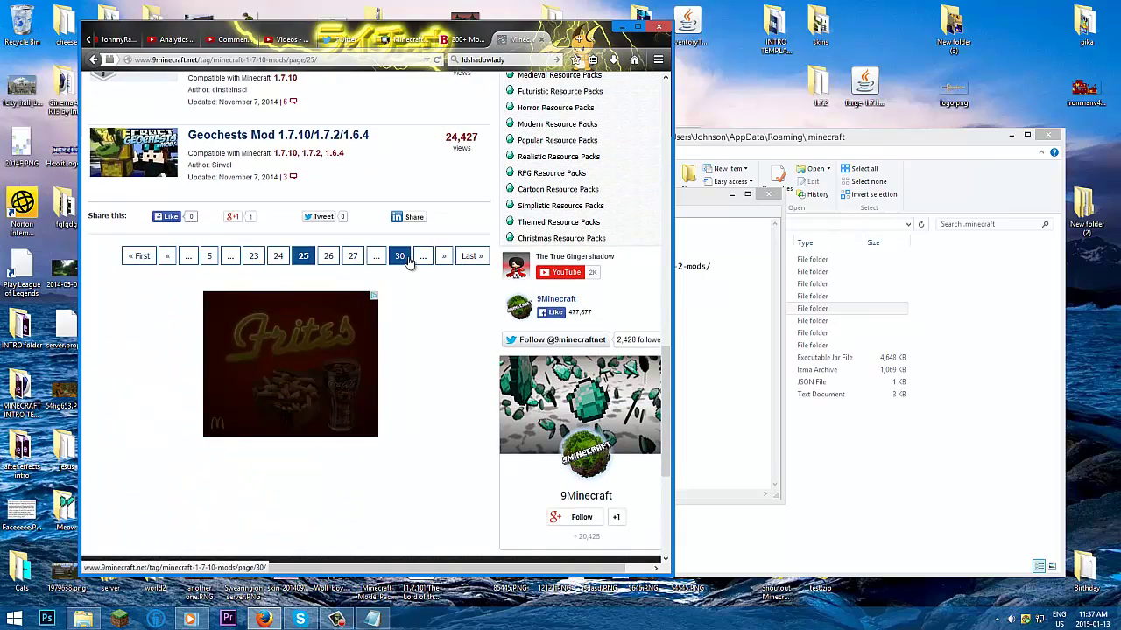
{"action": "left_click", "coordinate": [406, 265]}
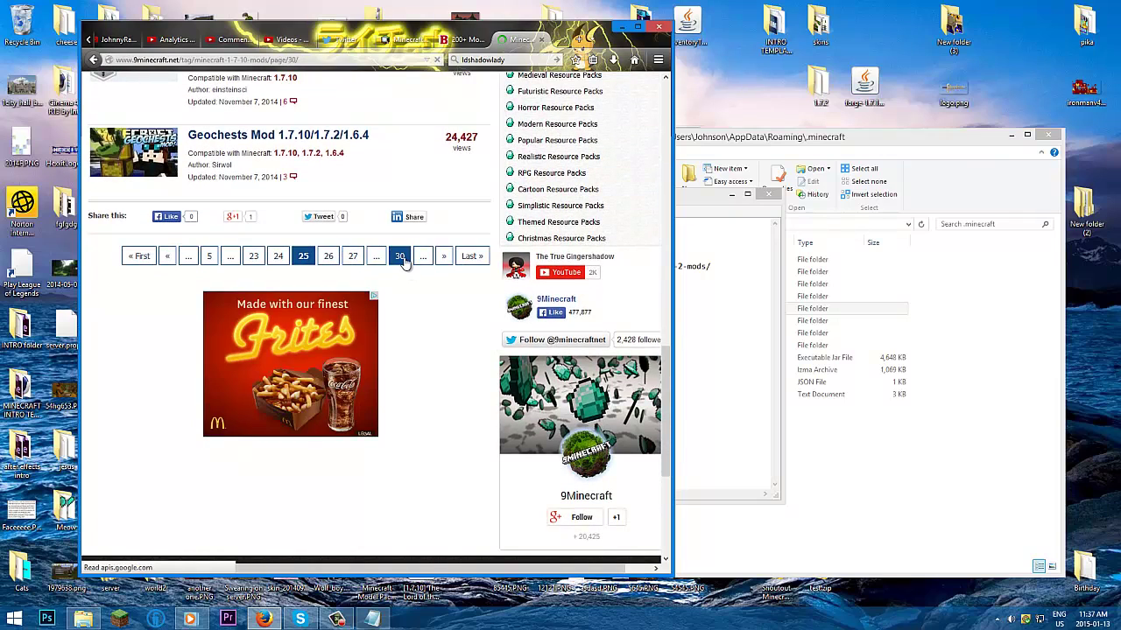
{"action": "scroll", "coordinate": [401, 272], "scroll_direction": "down", "scroll_amount": 3}
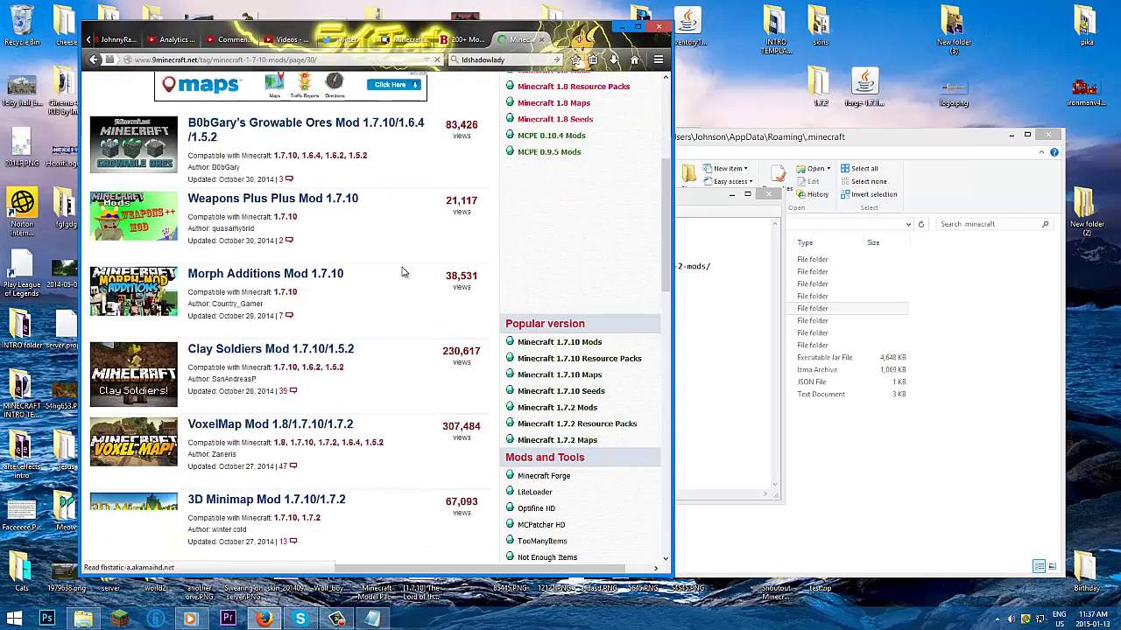
{"action": "scroll", "coordinate": [402, 274], "scroll_direction": "down", "scroll_amount": 2}
{"action": "scroll", "coordinate": [402, 274], "scroll_direction": "down", "scroll_amount": 5}
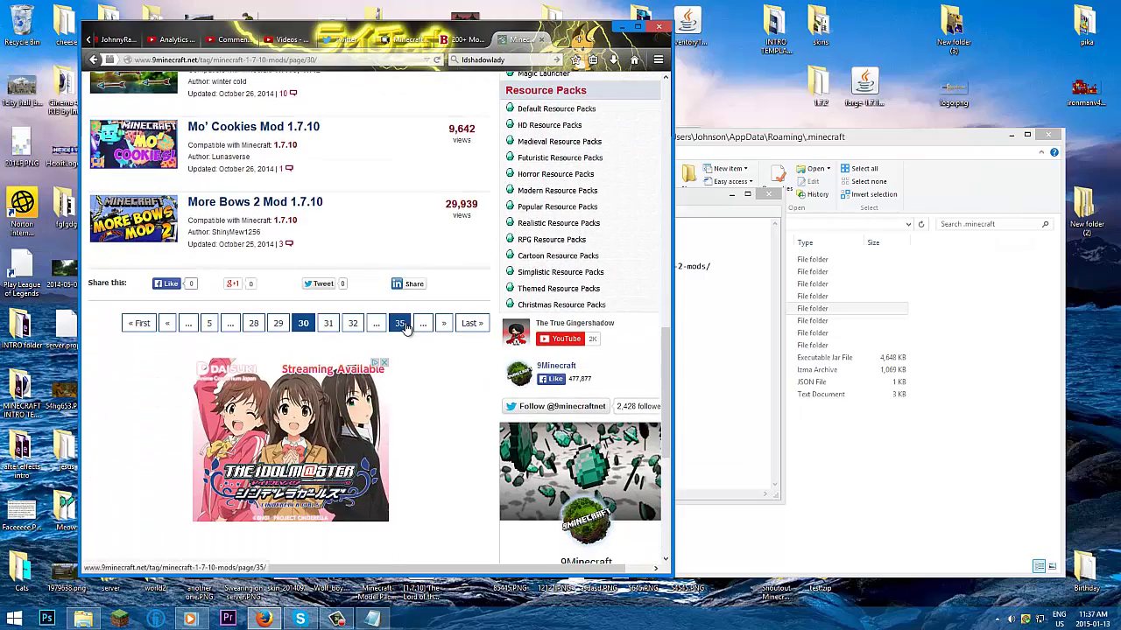
{"action": "left_click", "coordinate": [401, 324]}
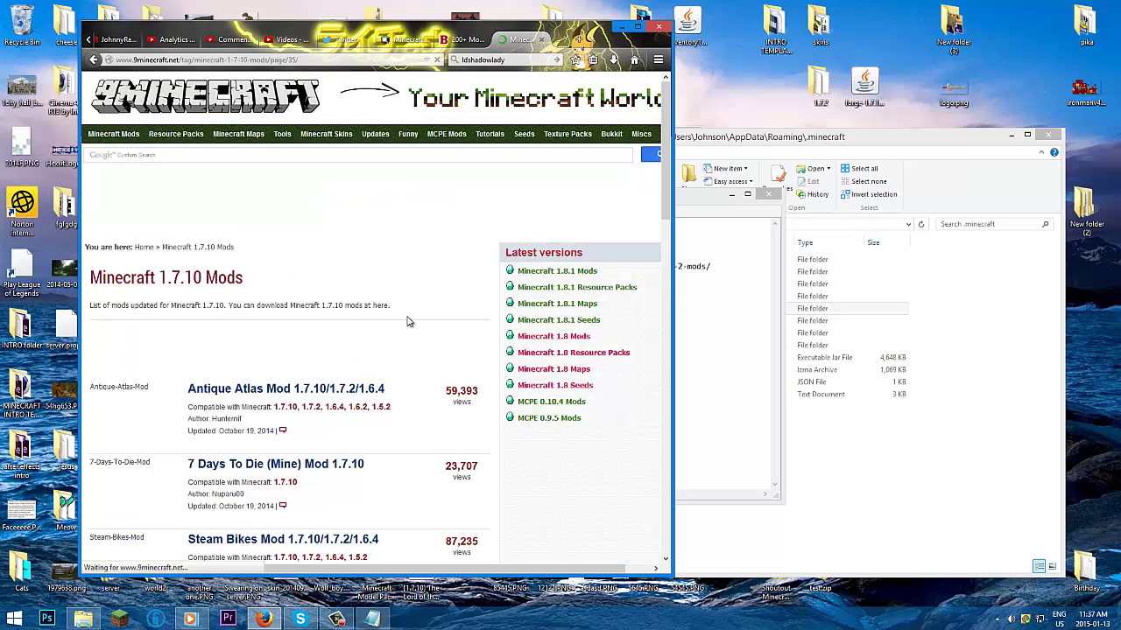
{"action": "scroll", "coordinate": [408, 324], "scroll_direction": "down", "scroll_amount": 6}
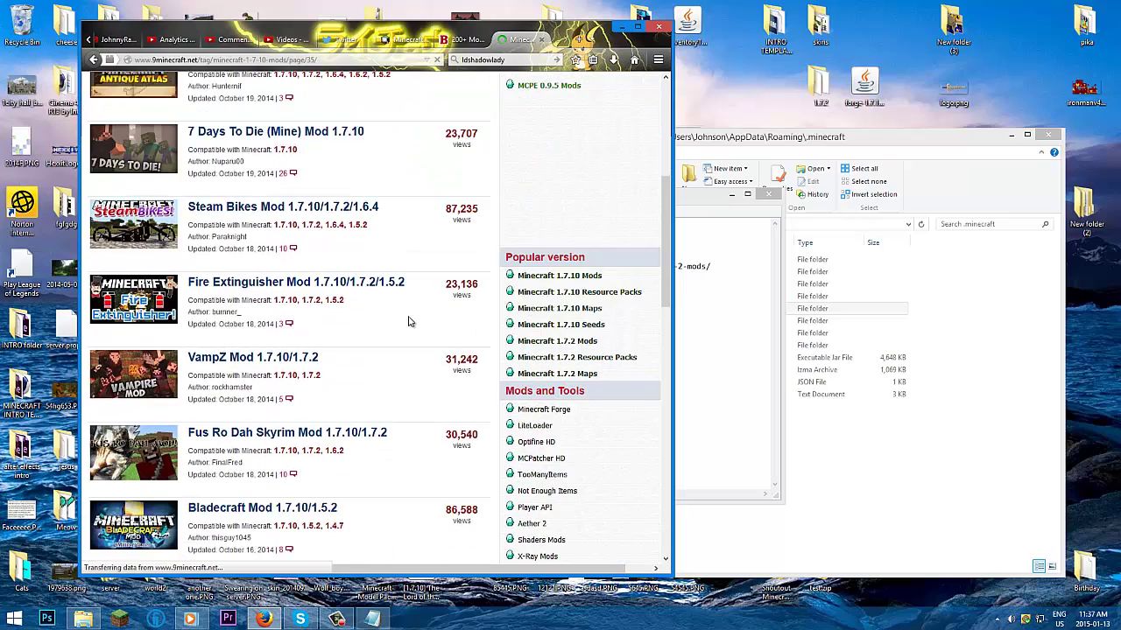
{"action": "scroll", "coordinate": [406, 328], "scroll_direction": "down", "scroll_amount": 3}
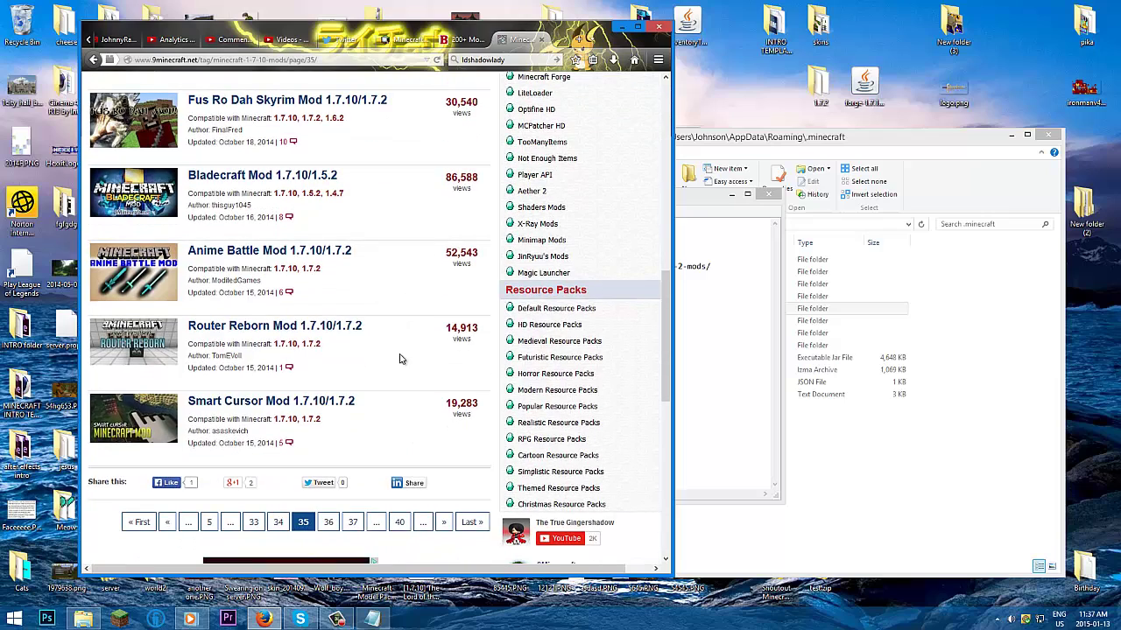
{"action": "scroll", "coordinate": [404, 425], "scroll_direction": "down", "scroll_amount": 1}
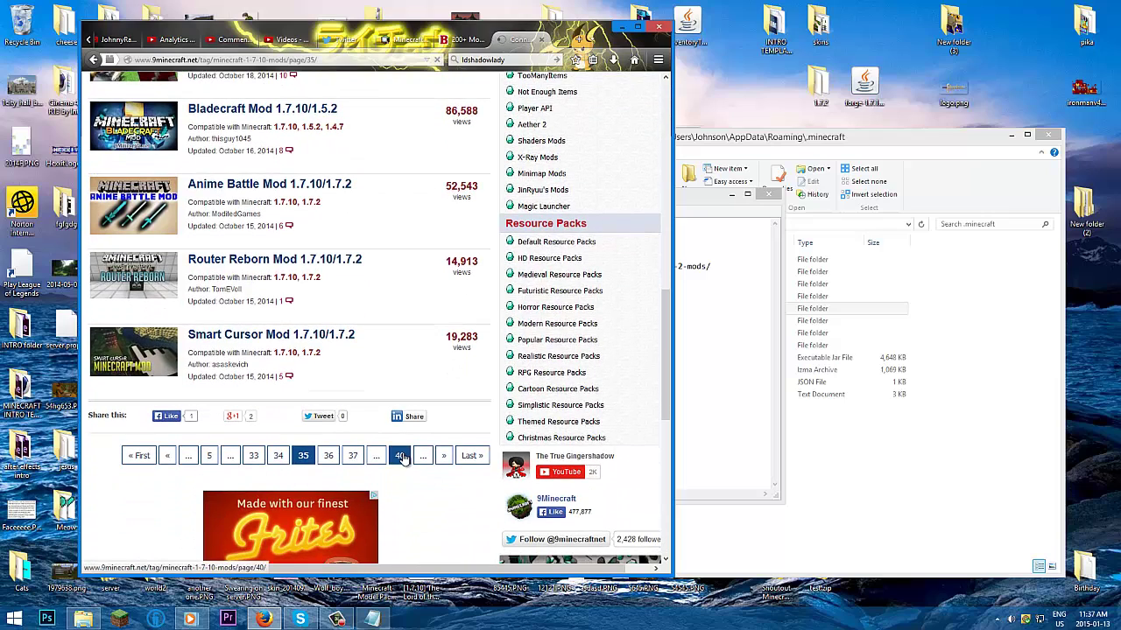
{"action": "left_click", "coordinate": [401, 456]}
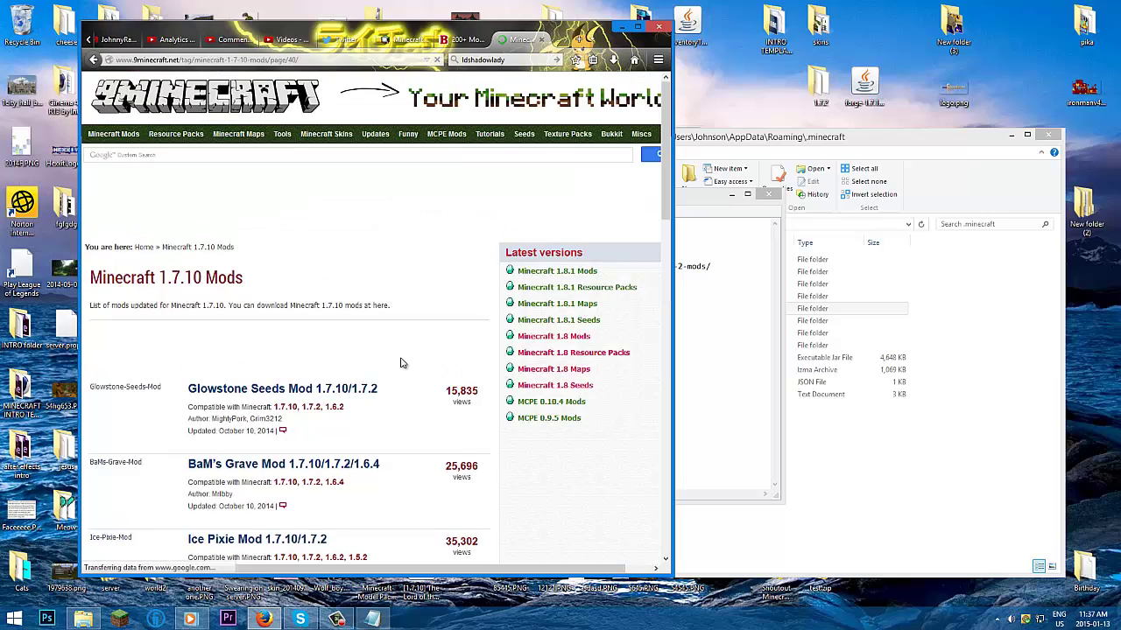
{"action": "scroll", "coordinate": [401, 363], "scroll_direction": "down", "scroll_amount": 3}
{"action": "scroll", "coordinate": [401, 362], "scroll_direction": "down", "scroll_amount": 4}
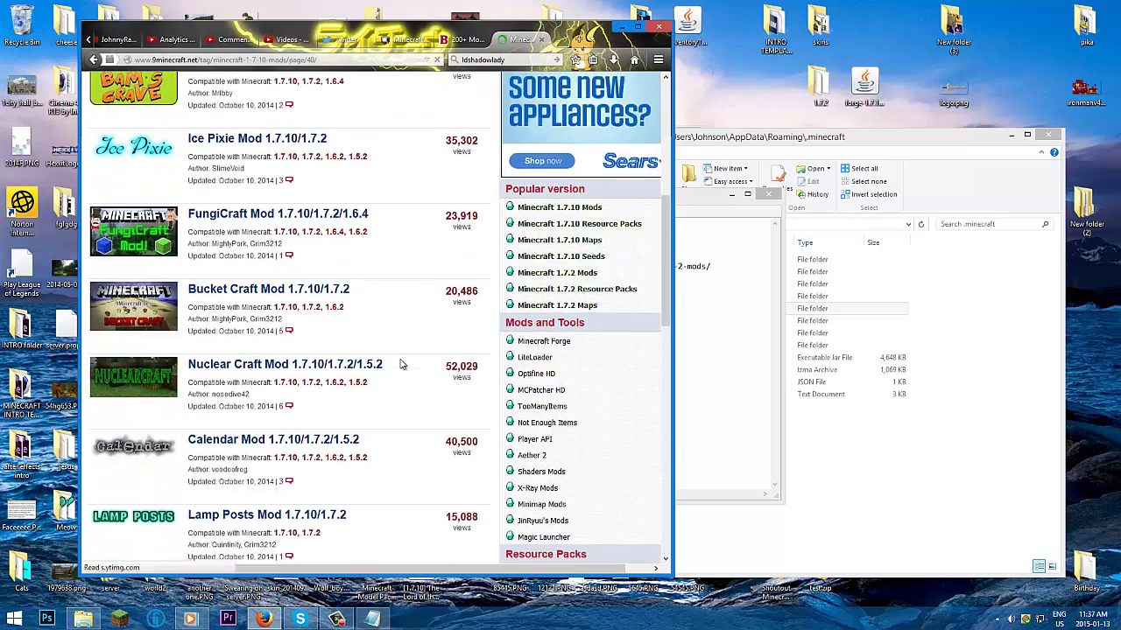
{"action": "scroll", "coordinate": [403, 363], "scroll_direction": "down", "scroll_amount": 4}
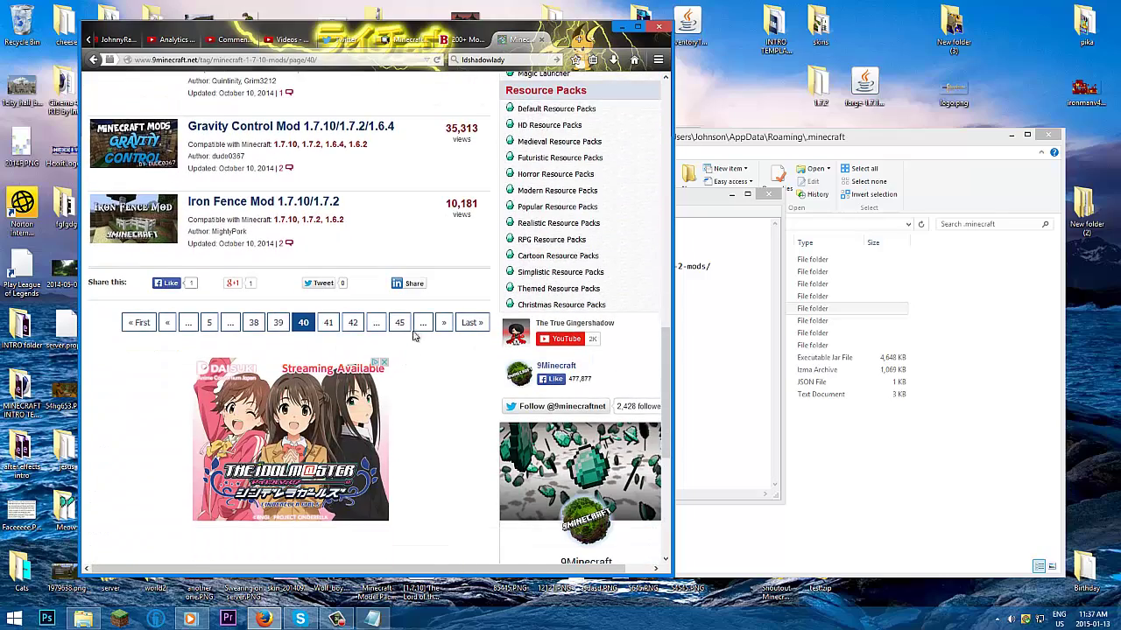
{"action": "left_click", "coordinate": [408, 327]}
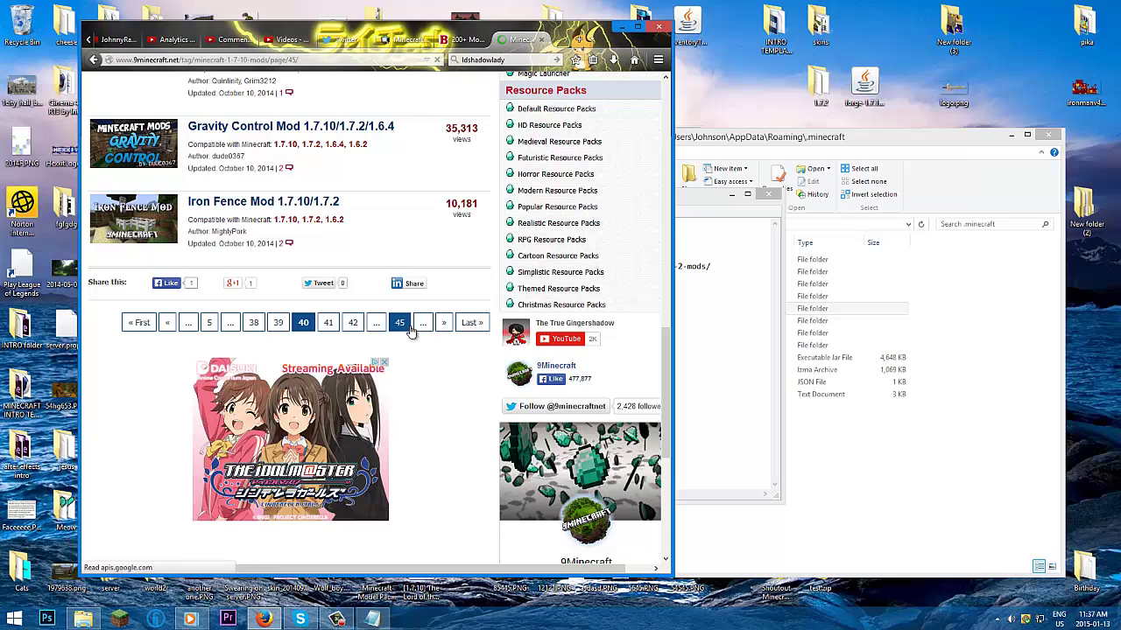
{"action": "scroll", "coordinate": [416, 335], "scroll_direction": "down", "scroll_amount": 10}
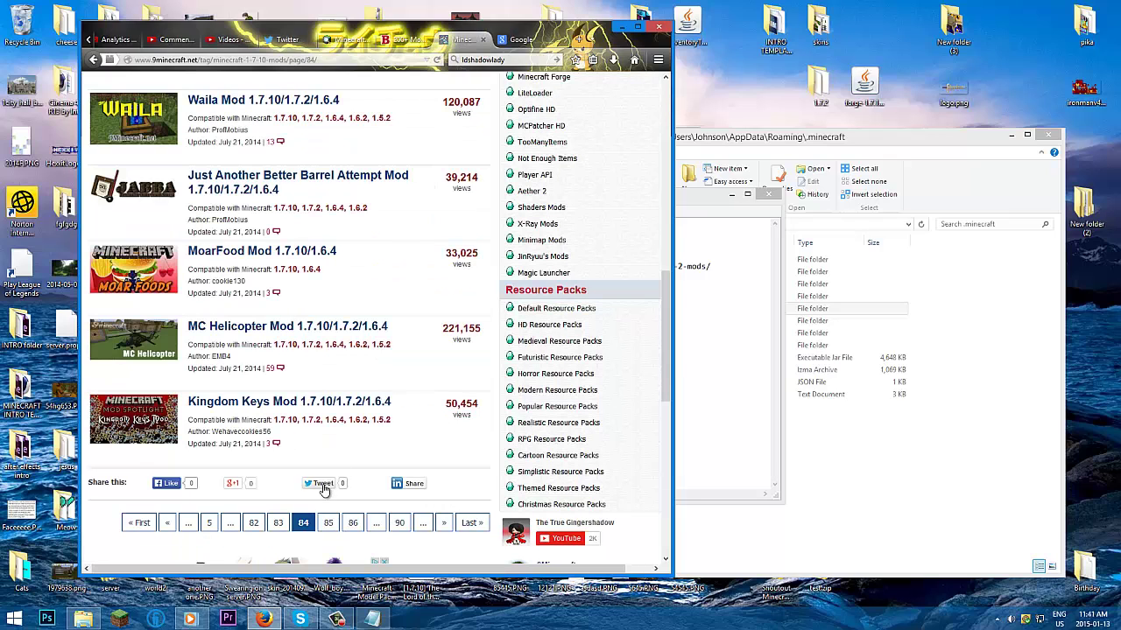
Step: Open page 83 of the 1.7.10 mod list and scroll through it
{"action": "left_click", "coordinate": [278, 523]}
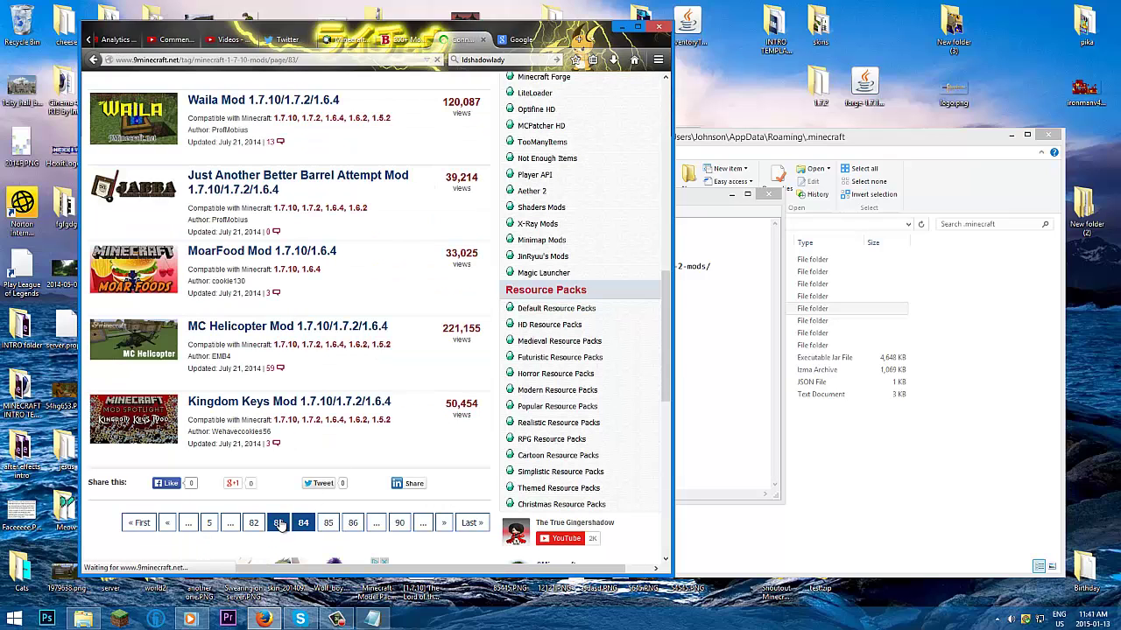
{"action": "scroll", "coordinate": [394, 376], "scroll_direction": "down", "scroll_amount": 5}
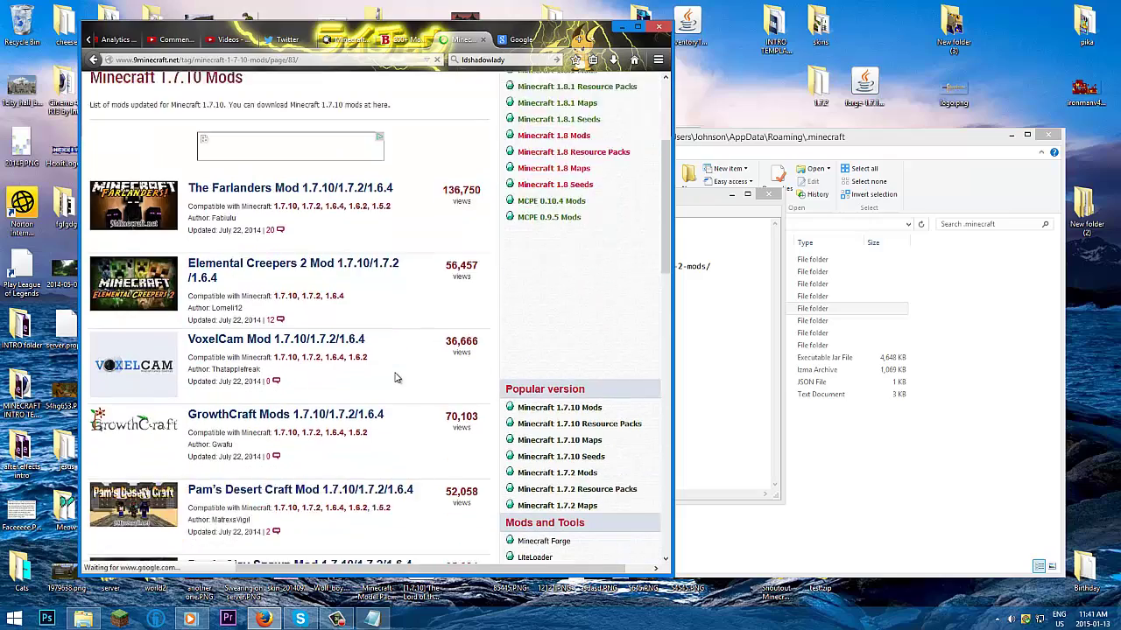
{"action": "scroll", "coordinate": [396, 378], "scroll_direction": "down", "scroll_amount": 3}
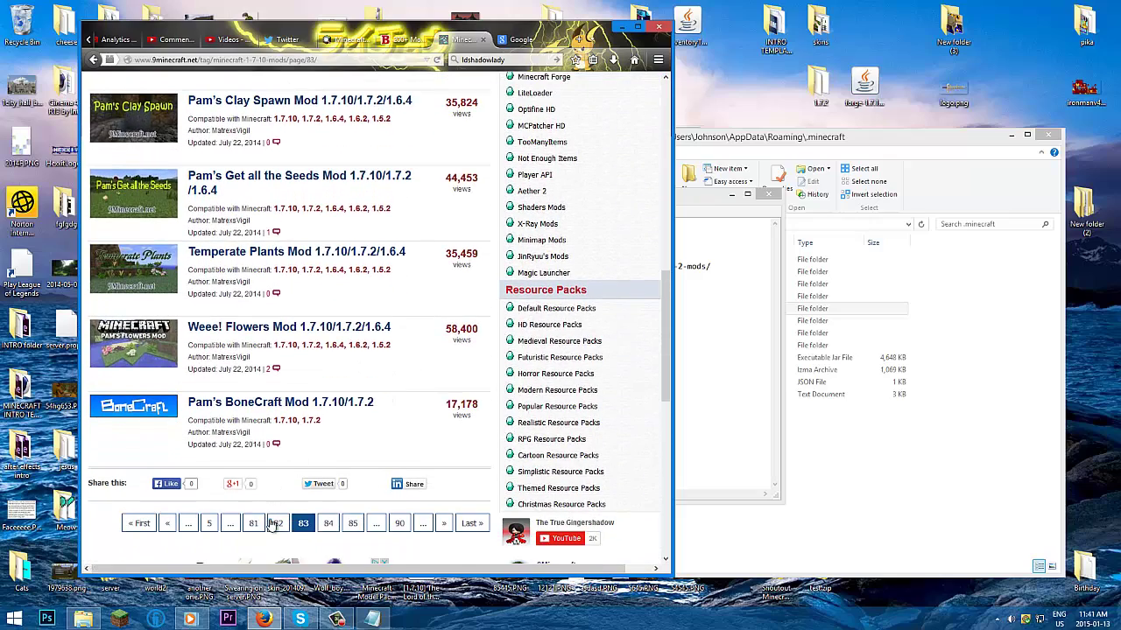
Step: Browse page 82 and onward in the mod list, then switch to the Google search tab
{"action": "left_click", "coordinate": [276, 524]}
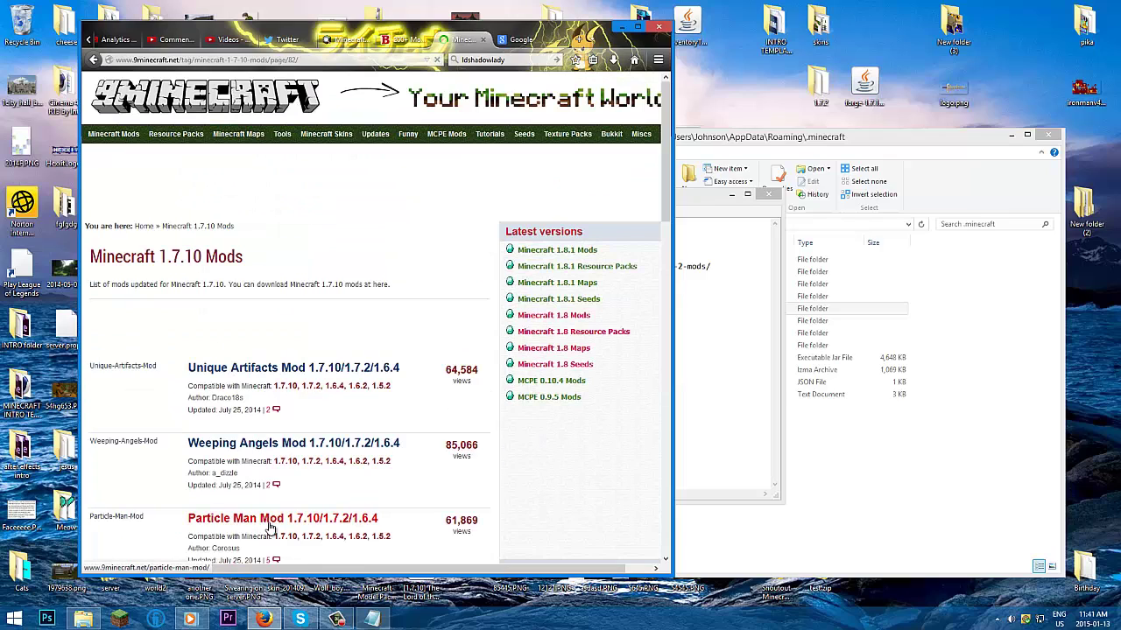
{"action": "scroll", "coordinate": [274, 510], "scroll_direction": "down", "scroll_amount": 3}
{"action": "scroll", "coordinate": [274, 511], "scroll_direction": "down", "scroll_amount": 2}
{"action": "scroll", "coordinate": [274, 512], "scroll_direction": "down", "scroll_amount": 2}
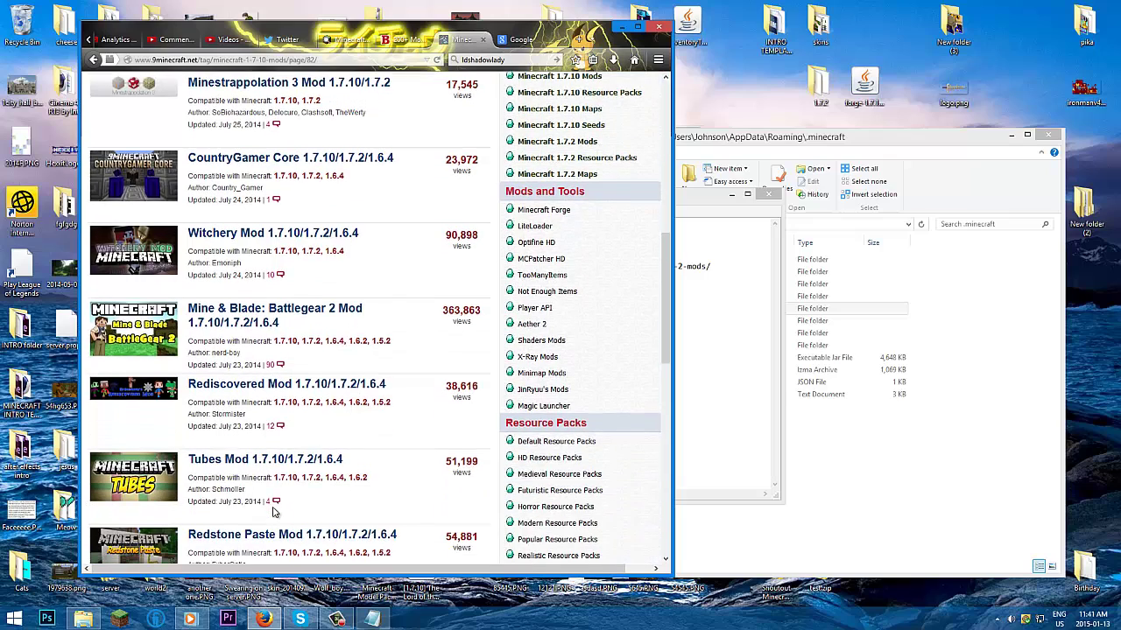
{"action": "scroll", "coordinate": [274, 512], "scroll_direction": "down", "scroll_amount": 2}
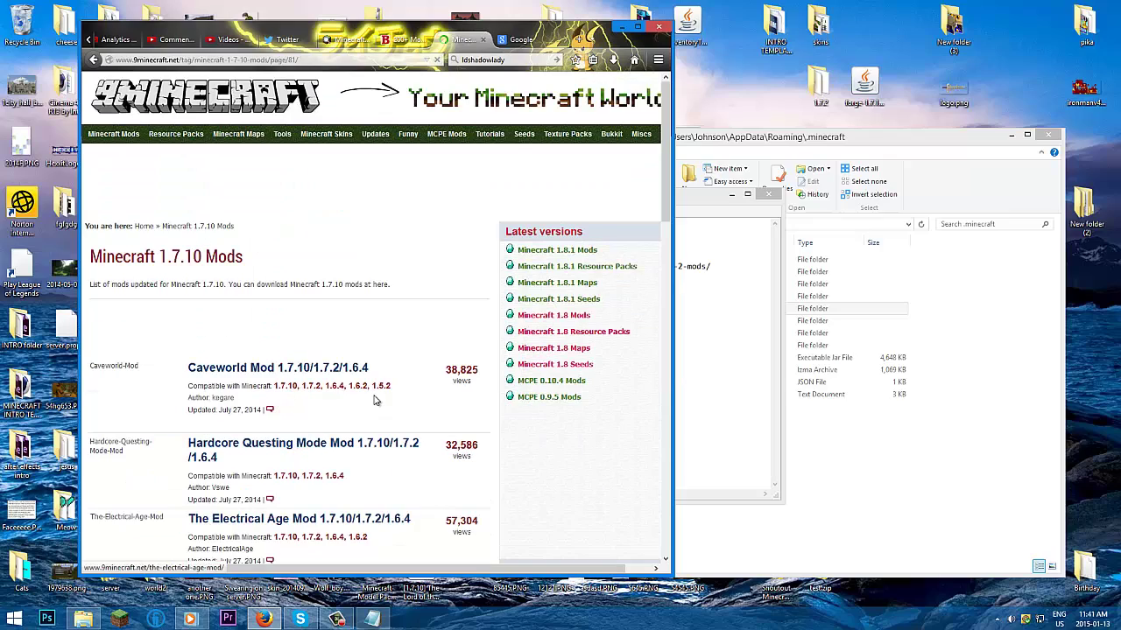
{"action": "scroll", "coordinate": [374, 400], "scroll_direction": "down", "scroll_amount": 2}
{"action": "scroll", "coordinate": [371, 408], "scroll_direction": "down", "scroll_amount": 4}
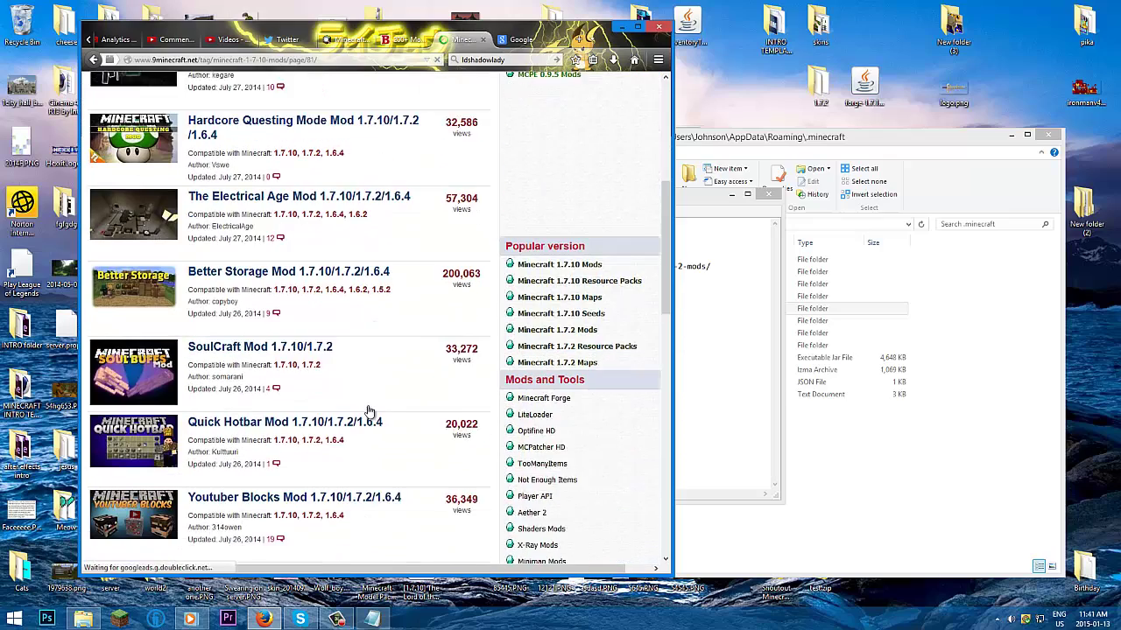
{"action": "scroll", "coordinate": [369, 411], "scroll_direction": "down", "scroll_amount": 3}
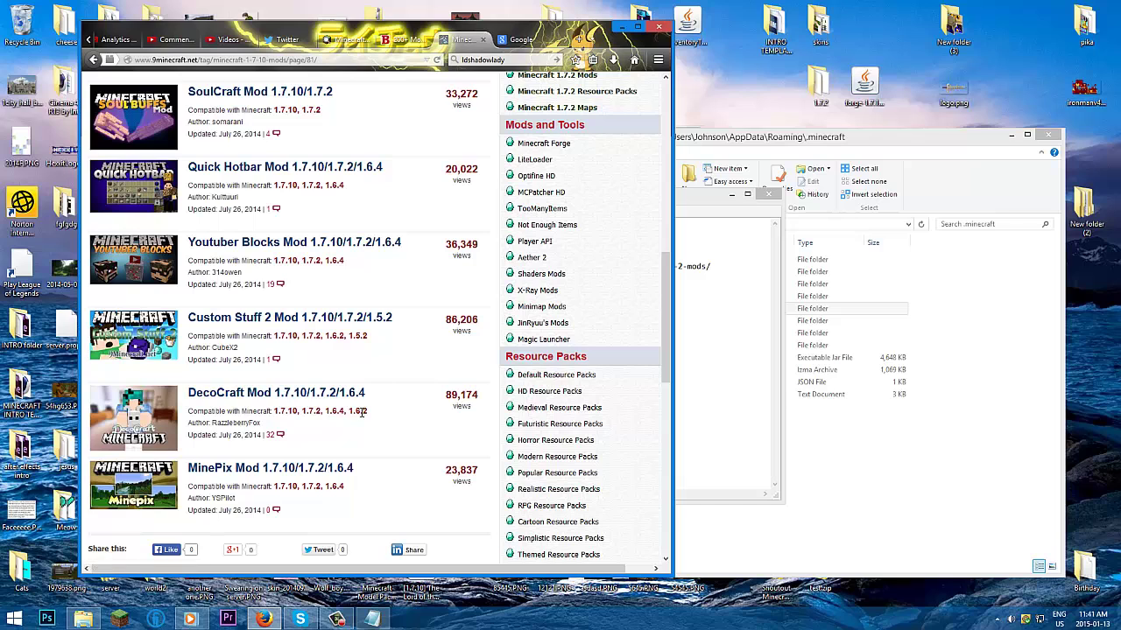
{"action": "scroll", "coordinate": [360, 415], "scroll_direction": "down", "scroll_amount": 3}
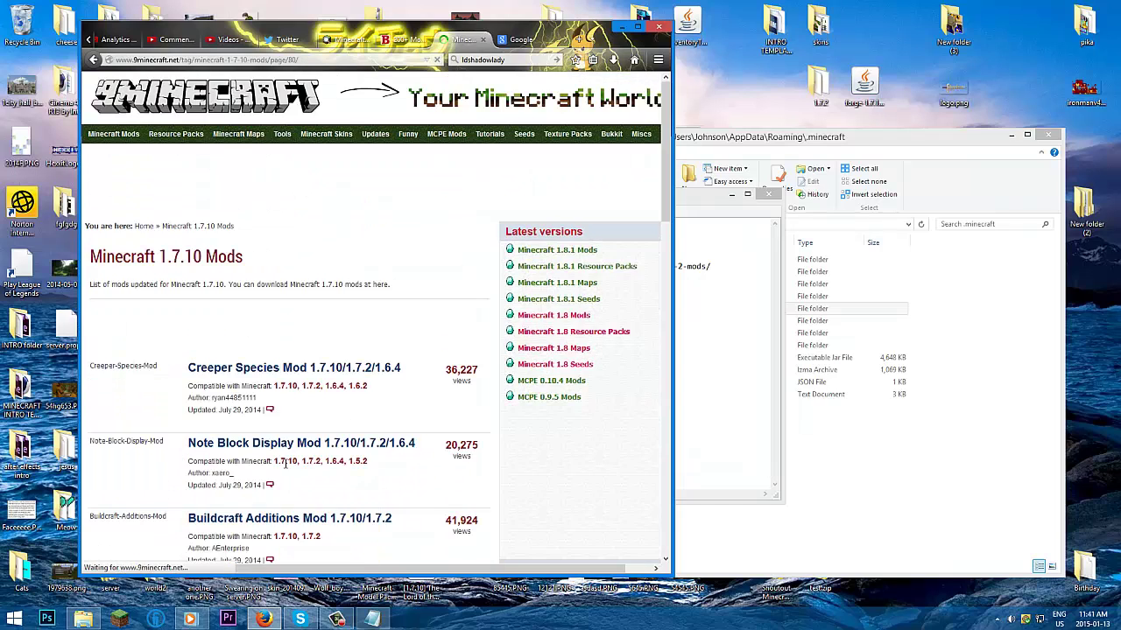
{"action": "scroll", "coordinate": [294, 453], "scroll_direction": "down", "scroll_amount": 1}
{"action": "scroll", "coordinate": [294, 453], "scroll_direction": "down", "scroll_amount": 5}
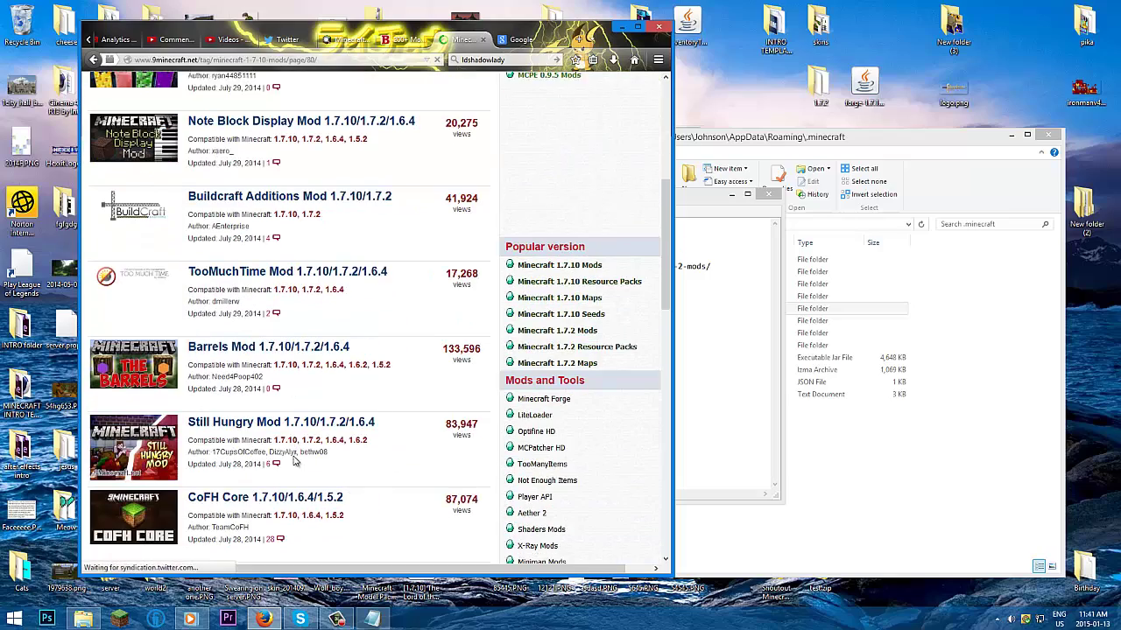
{"action": "scroll", "coordinate": [295, 462], "scroll_direction": "down", "scroll_amount": 3}
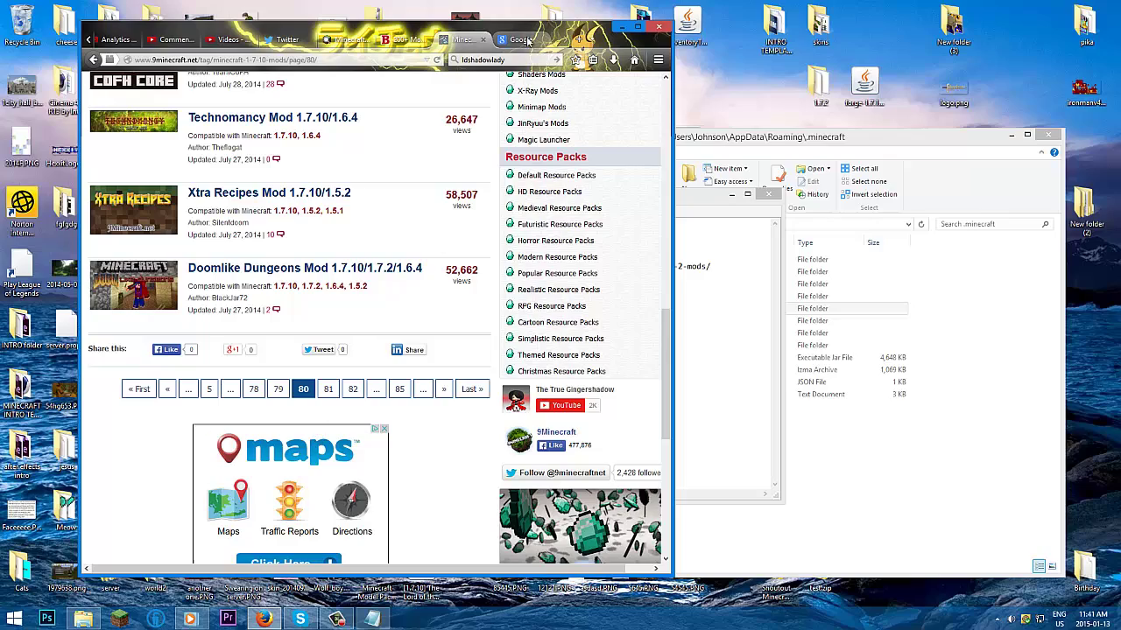
{"action": "scroll", "coordinate": [500, 239], "scroll_direction": "up", "scroll_amount": 12}
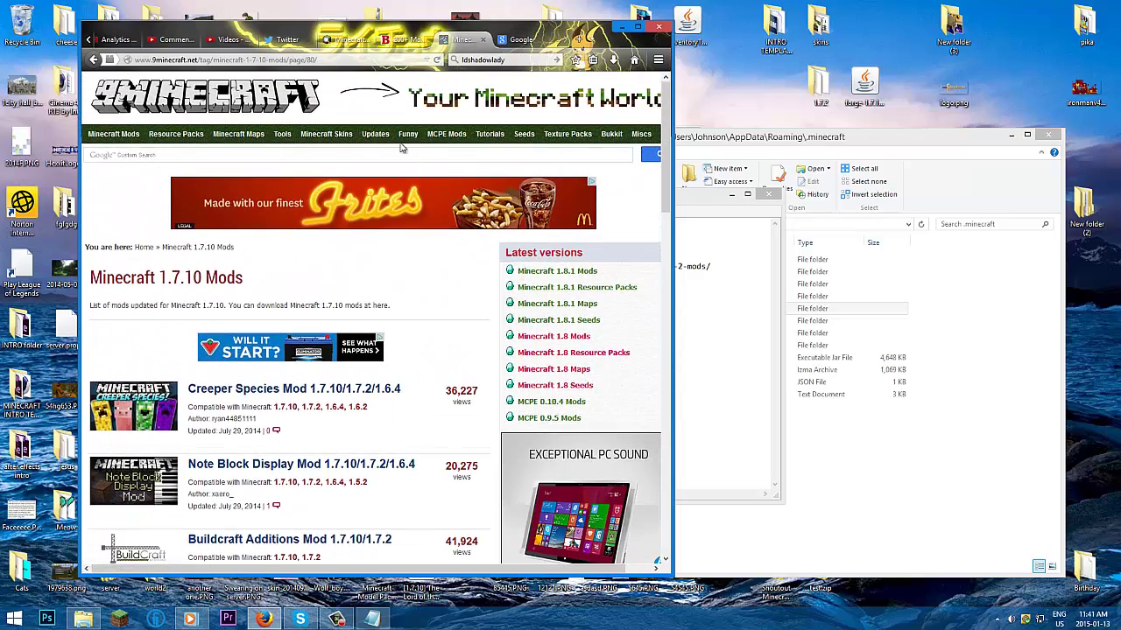
{"action": "scroll", "coordinate": [140, 171], "scroll_direction": "down", "scroll_amount": 12}
{"action": "scroll", "coordinate": [264, 306], "scroll_direction": "up", "scroll_amount": 3}
{"action": "scroll", "coordinate": [265, 306], "scroll_direction": "up", "scroll_amount": 2}
{"action": "key", "text": "ctrl+Tab"}
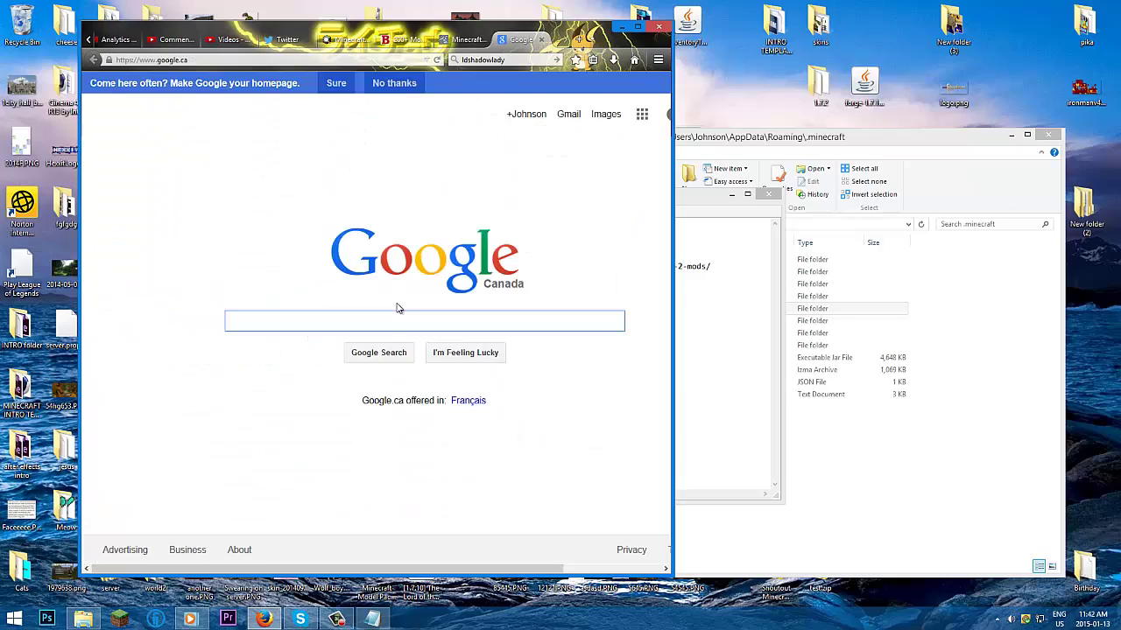
Step: Search Google for 'minecraft comes alive' and open the Minecraft Comes Alive v4.1.5 forum thread's Downloads section
{"action": "type", "text": "Minecraft"}
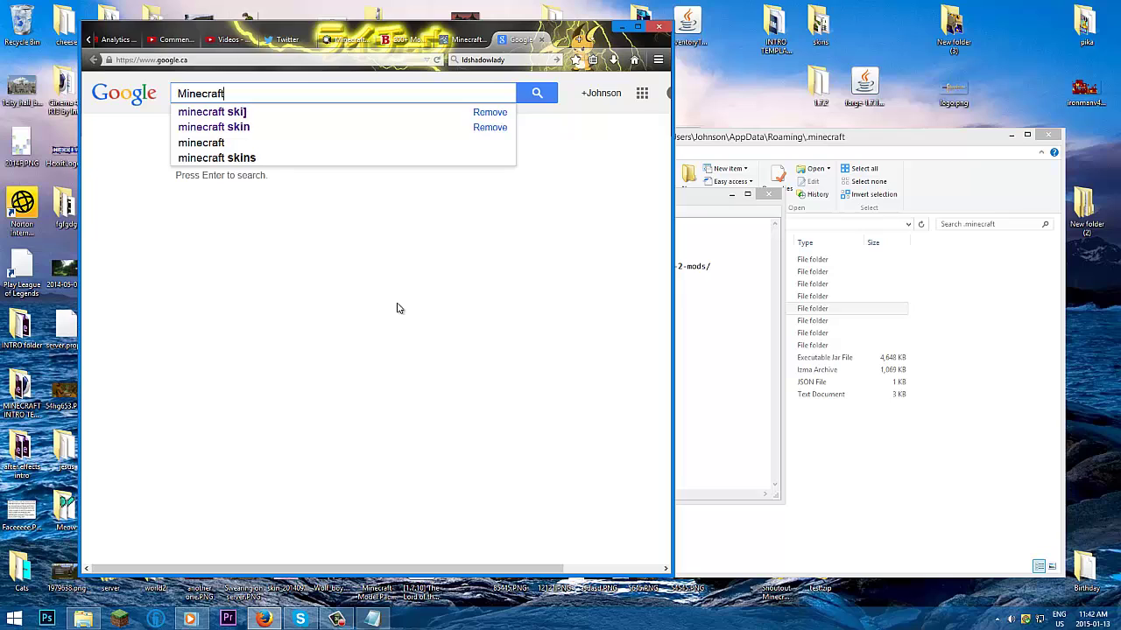
{"action": "type", "text": " comes"}
{"action": "key", "text": "Down"}
{"action": "key", "text": "Down"}
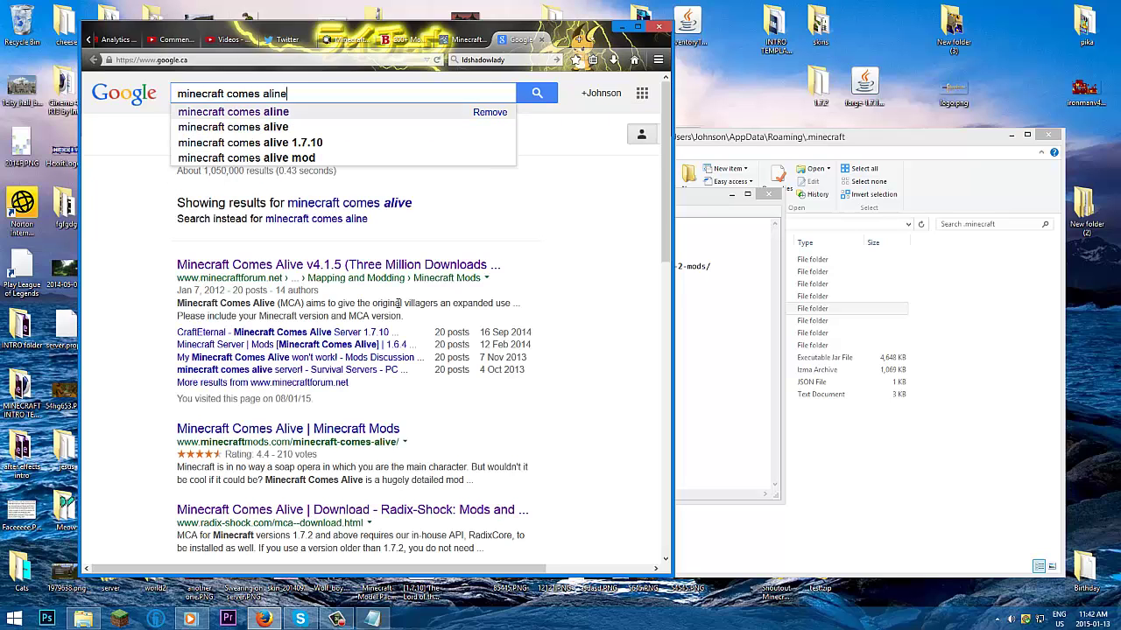
{"action": "left_click", "coordinate": [370, 208]}
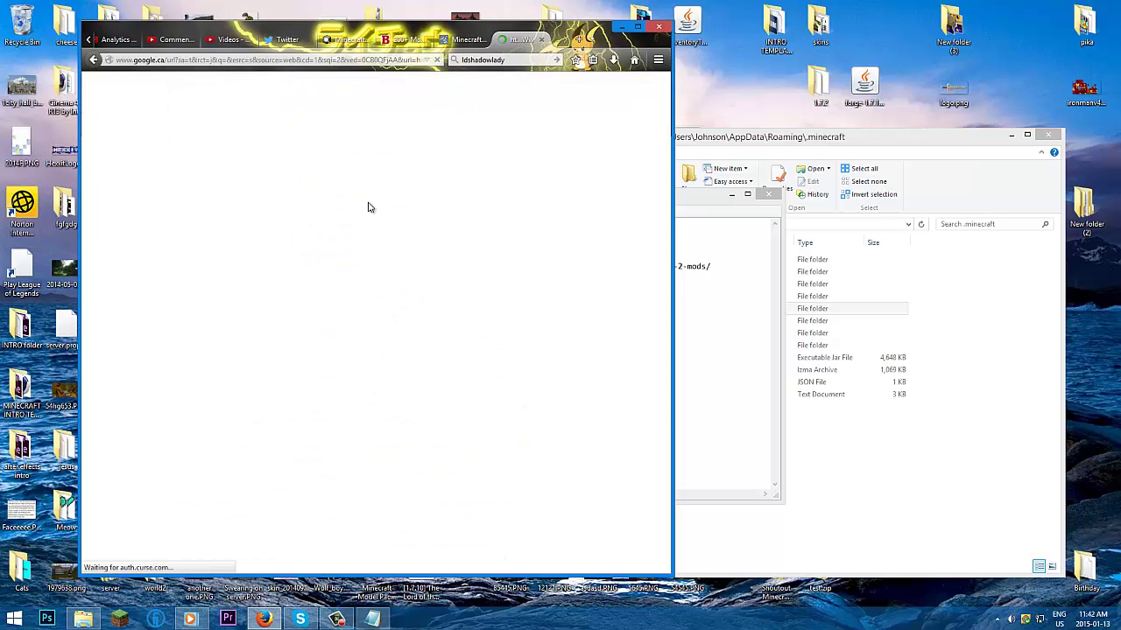
{"action": "scroll", "coordinate": [369, 208], "scroll_direction": "down", "scroll_amount": 5}
{"action": "scroll", "coordinate": [370, 208], "scroll_direction": "up", "scroll_amount": 3}
{"action": "scroll", "coordinate": [370, 209], "scroll_direction": "up", "scroll_amount": 3}
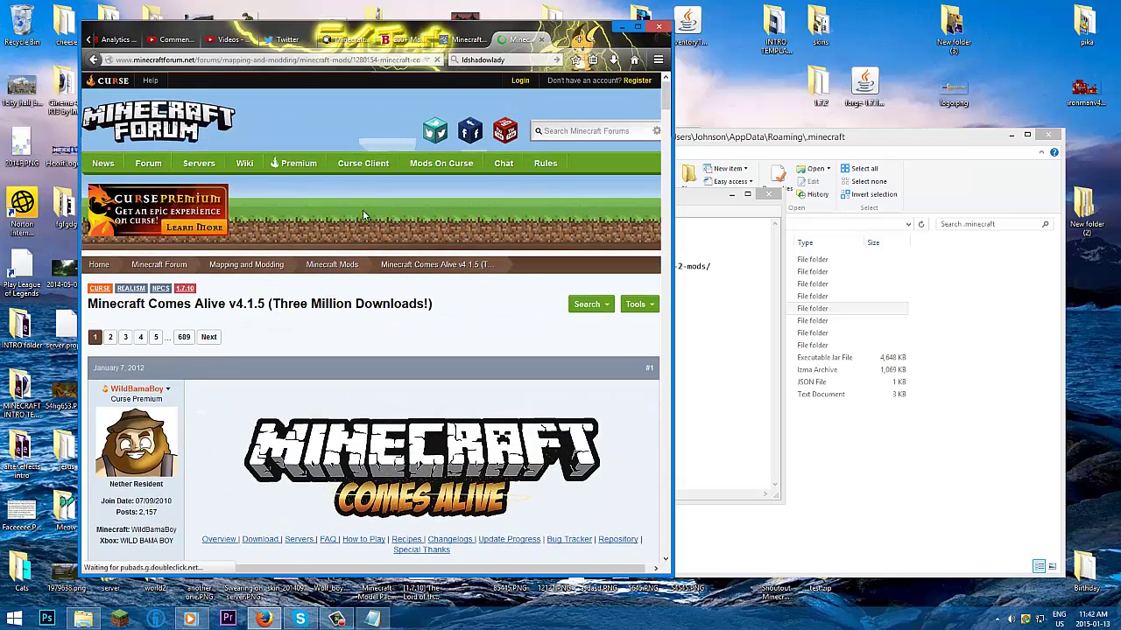
{"action": "scroll", "coordinate": [297, 181], "scroll_direction": "down", "scroll_amount": 10}
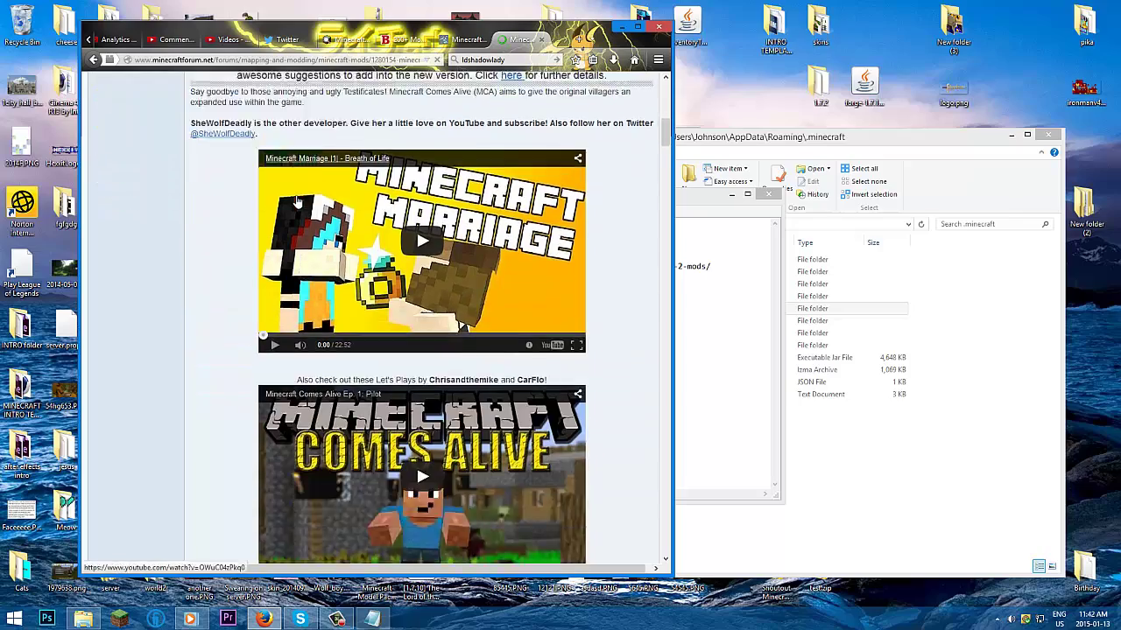
{"action": "scroll", "coordinate": [298, 202], "scroll_direction": "up", "scroll_amount": 3}
{"action": "scroll", "coordinate": [301, 205], "scroll_direction": "down", "scroll_amount": 12}
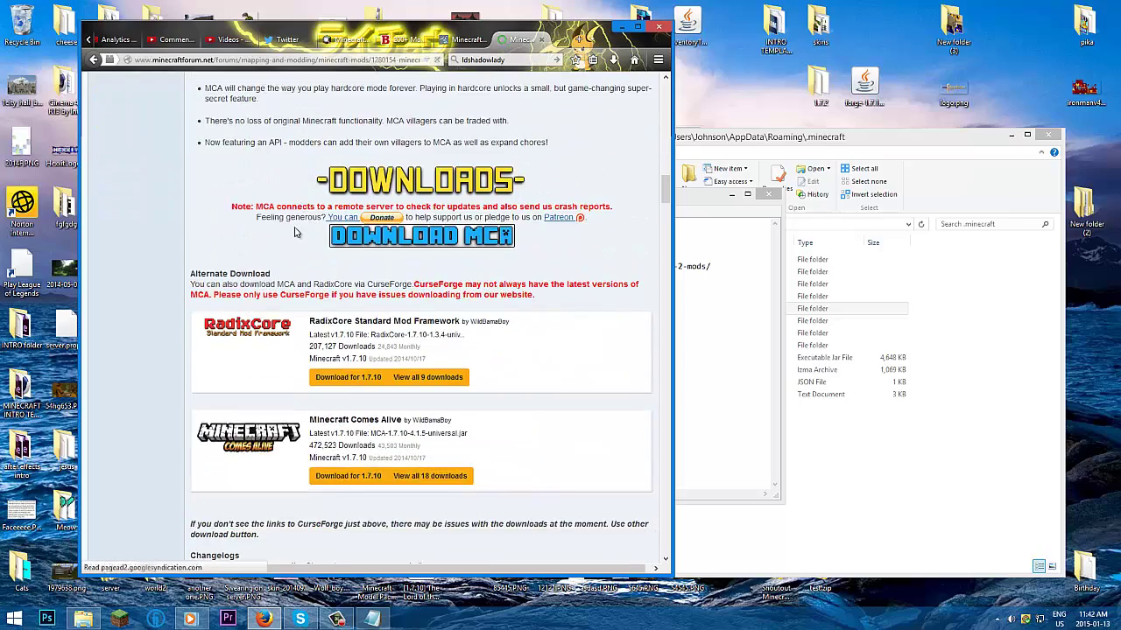
Step: Open the RadixCore and MCA 1.7.10 downloads in background tabs and go to the RadixCore one
{"action": "middle_click", "coordinate": [393, 377]}
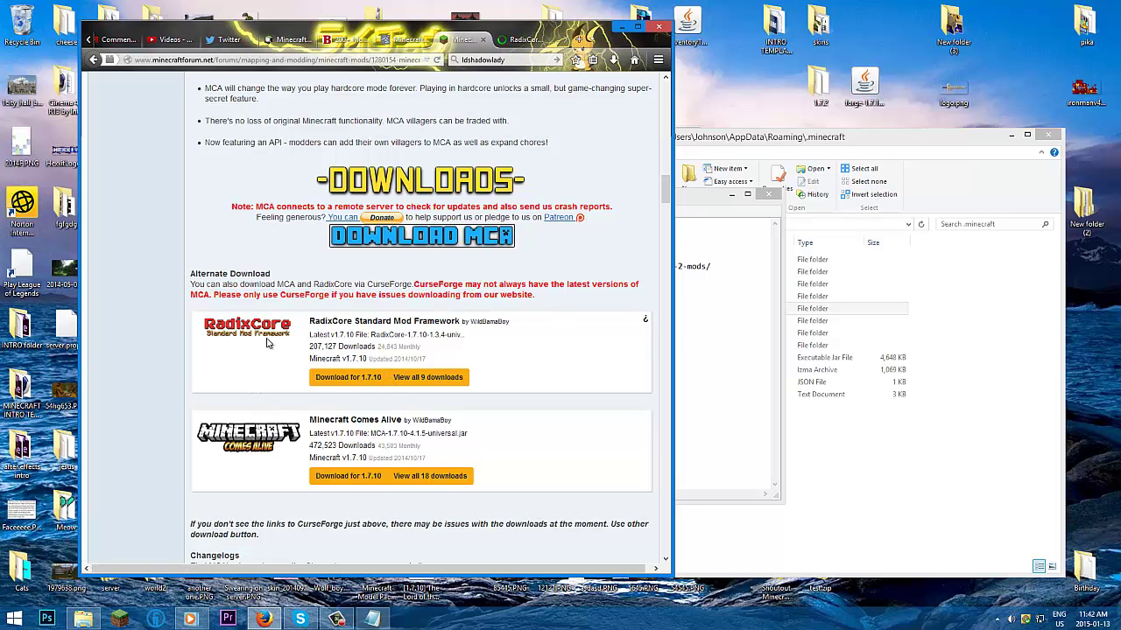
{"action": "middle_click", "coordinate": [338, 475]}
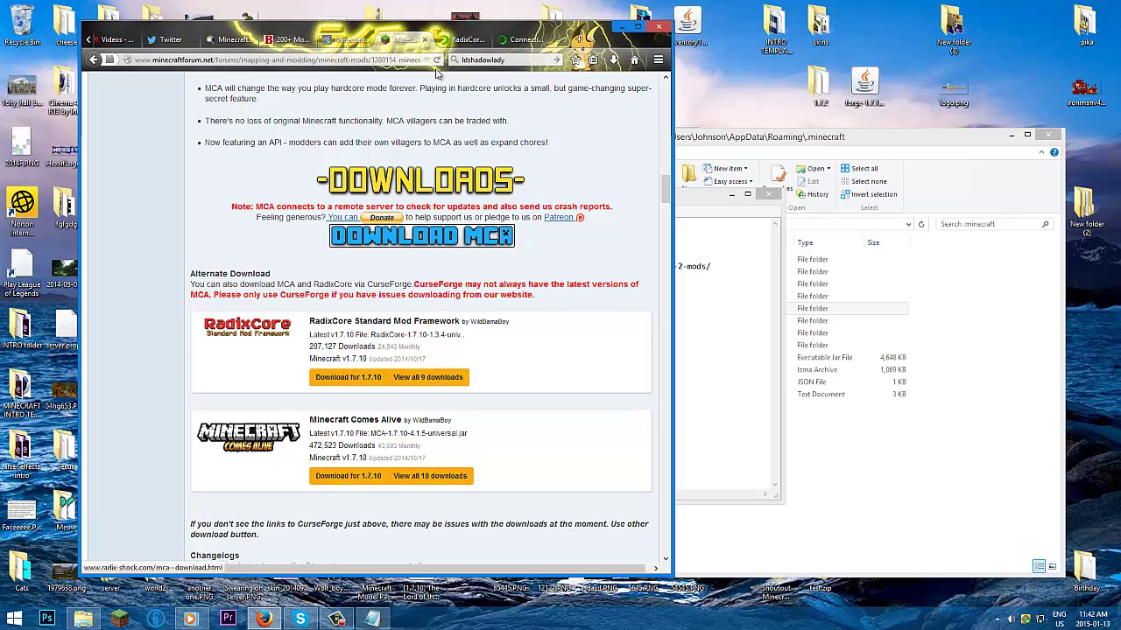
{"action": "left_click", "coordinate": [455, 41]}
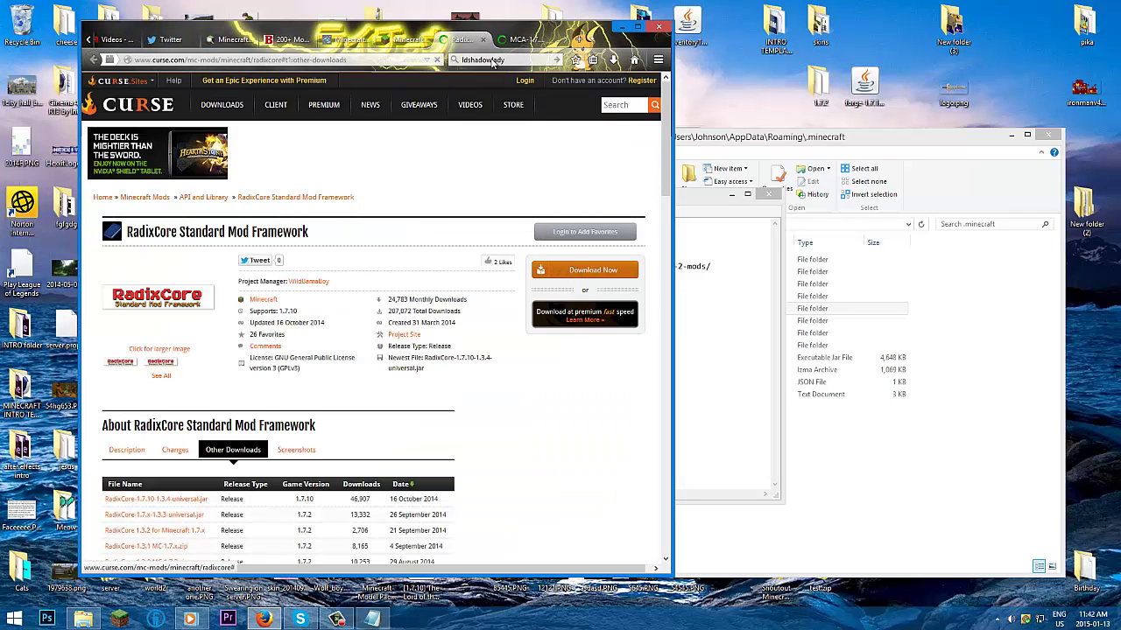
Step: Save MCA-1.7.10-4.1.5-universal.jar and start downloading the RadixCore jar from Curse
{"action": "left_click", "coordinate": [518, 39]}
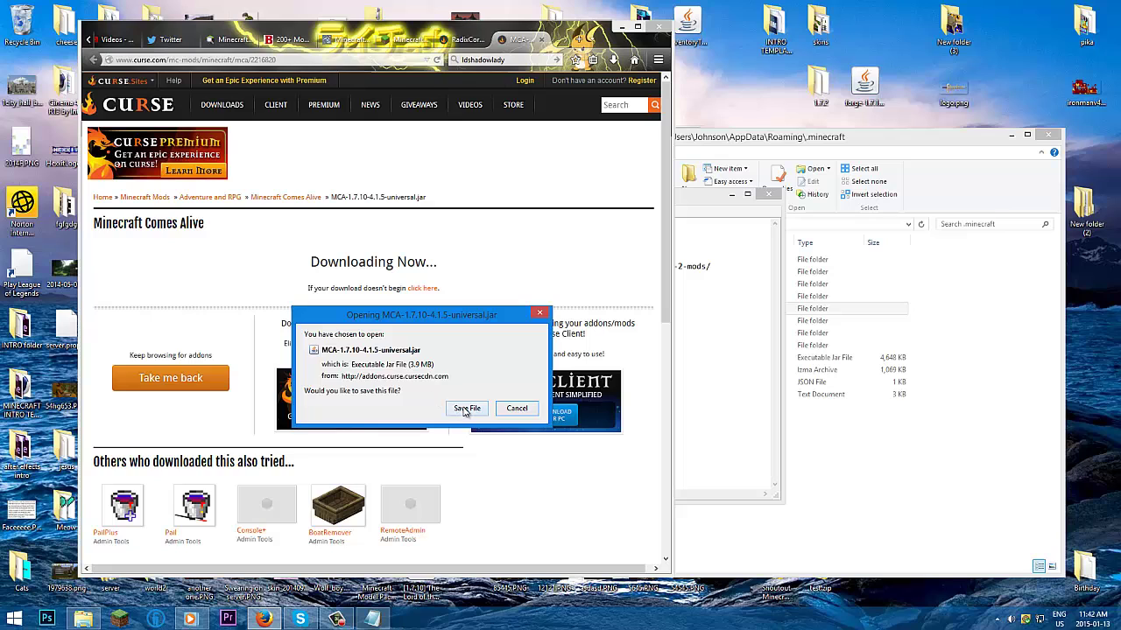
{"action": "left_click", "coordinate": [465, 409]}
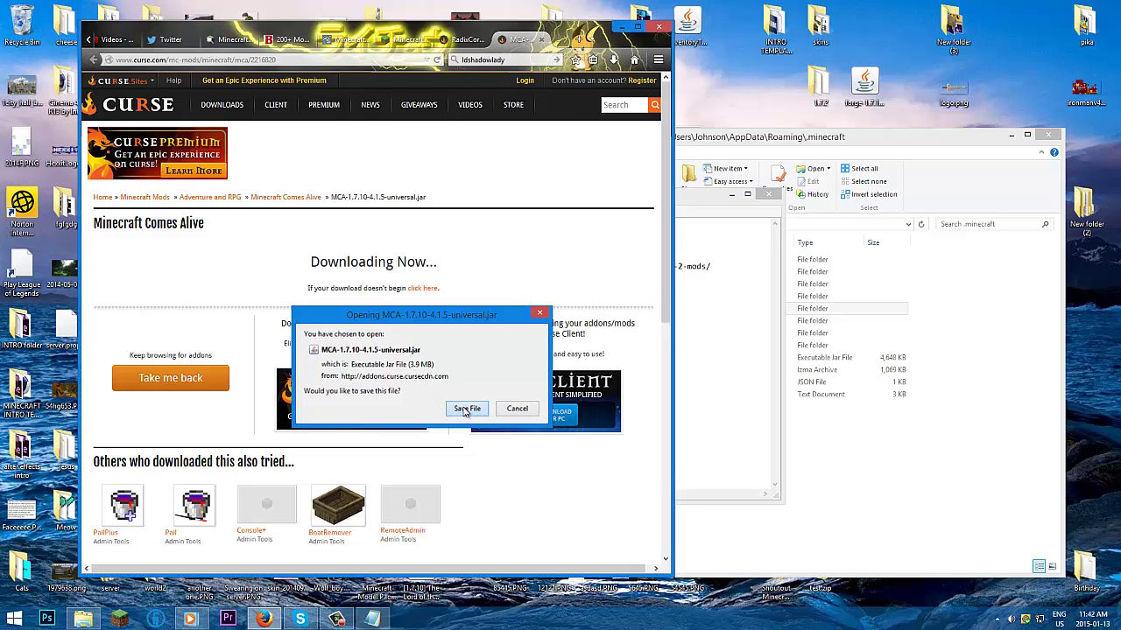
{"action": "left_click", "coordinate": [469, 40]}
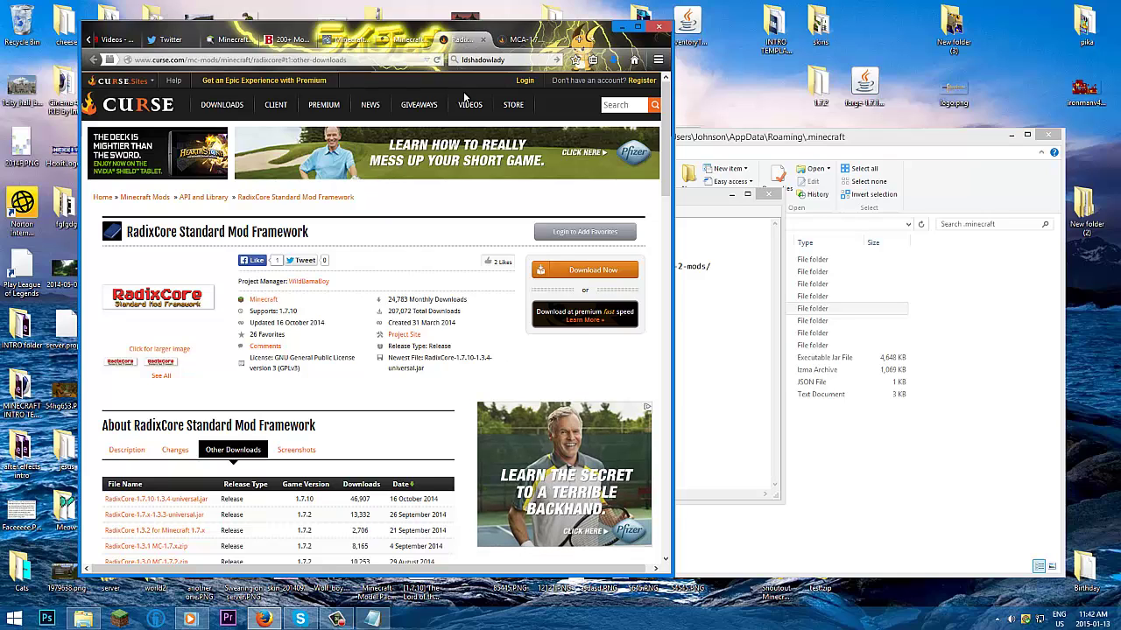
{"action": "left_click", "coordinate": [600, 274]}
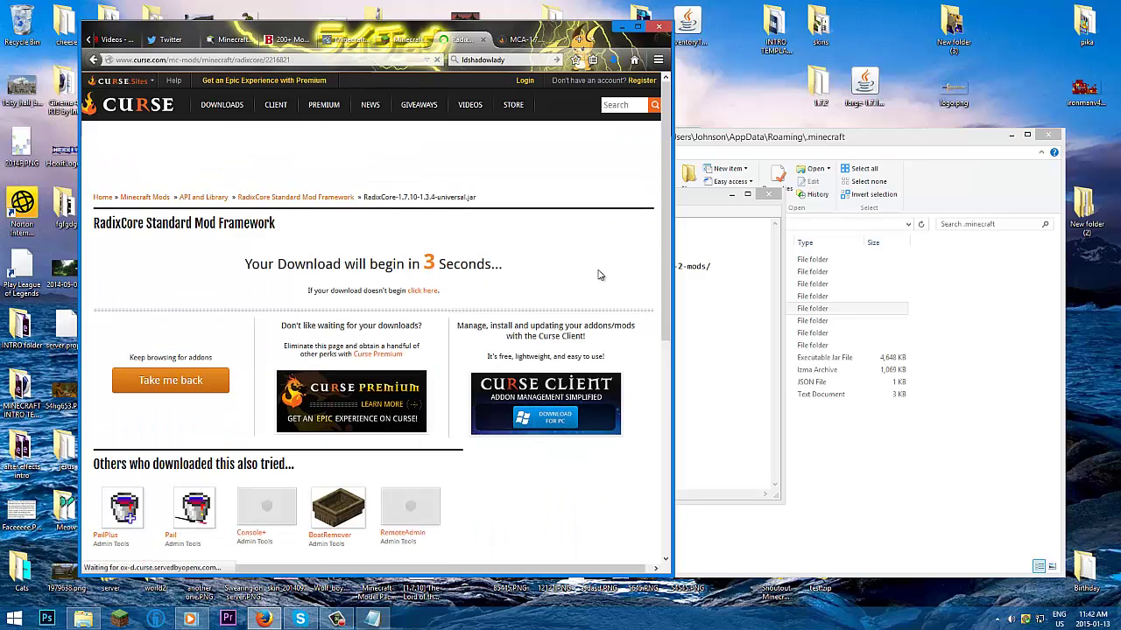
{"action": "left_click", "coordinate": [747, 259]}
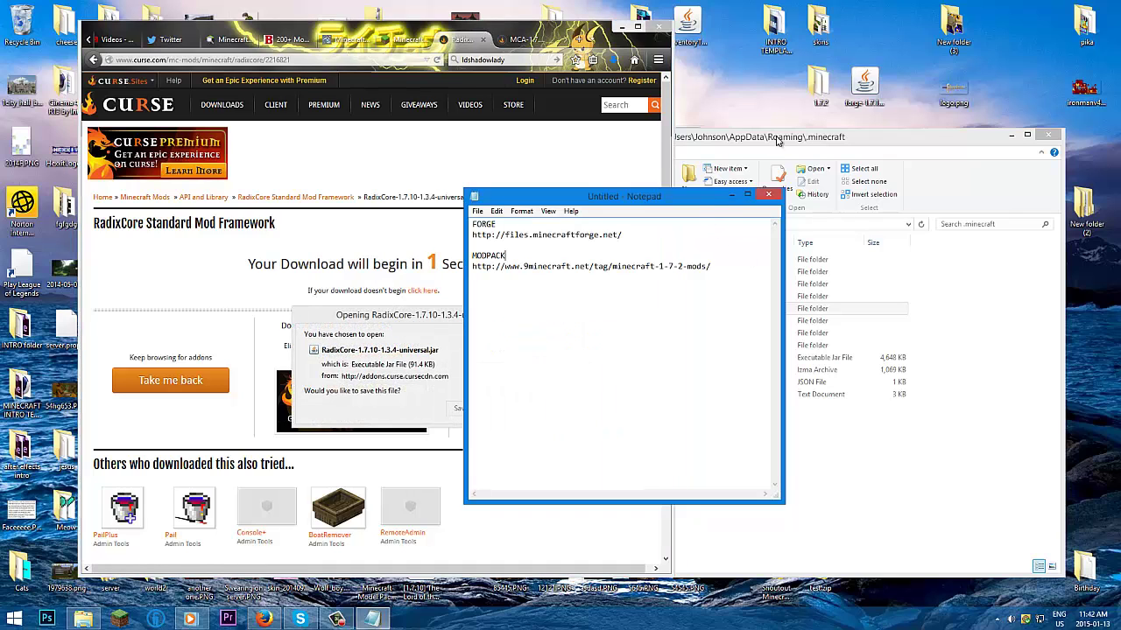
Step: Save the RadixCore jar and open the .minecraft mods folder in File Explorer
{"action": "left_click", "coordinate": [442, 350]}
{"action": "left_click", "coordinate": [467, 408]}
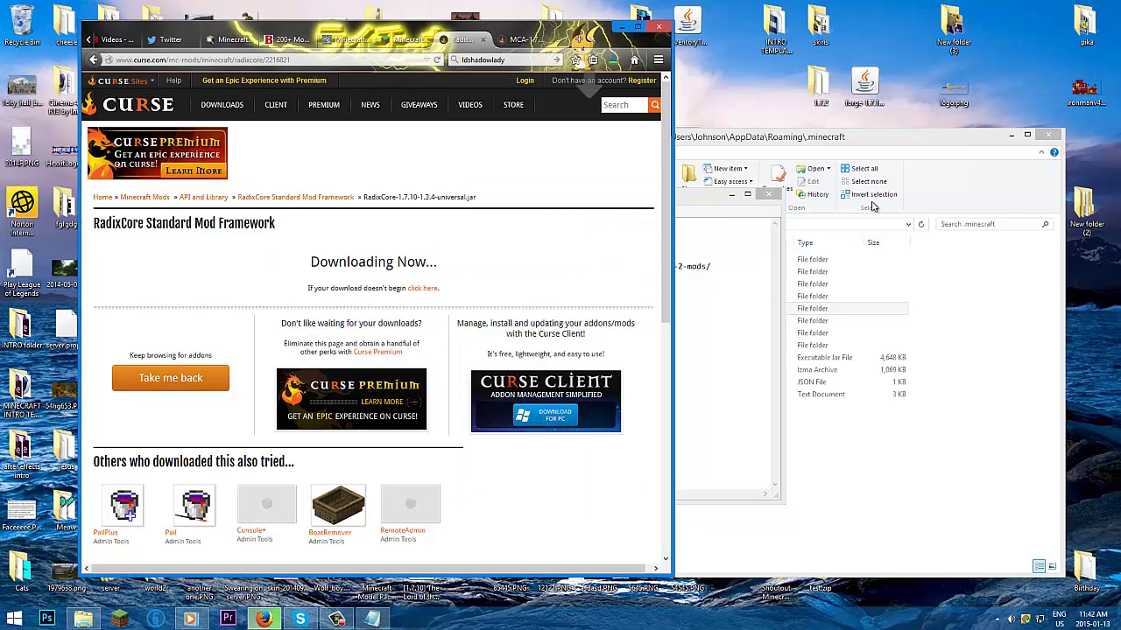
{"action": "left_click", "coordinate": [596, 318]}
{"action": "double_click", "coordinate": [596, 317]}
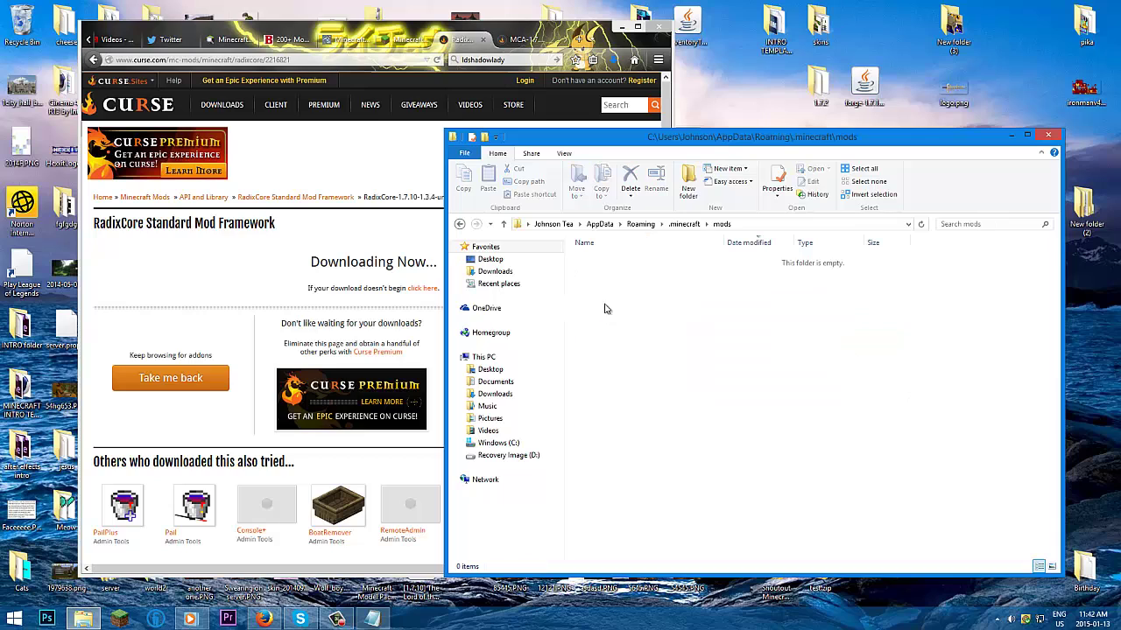
{"action": "left_click", "coordinate": [688, 227]}
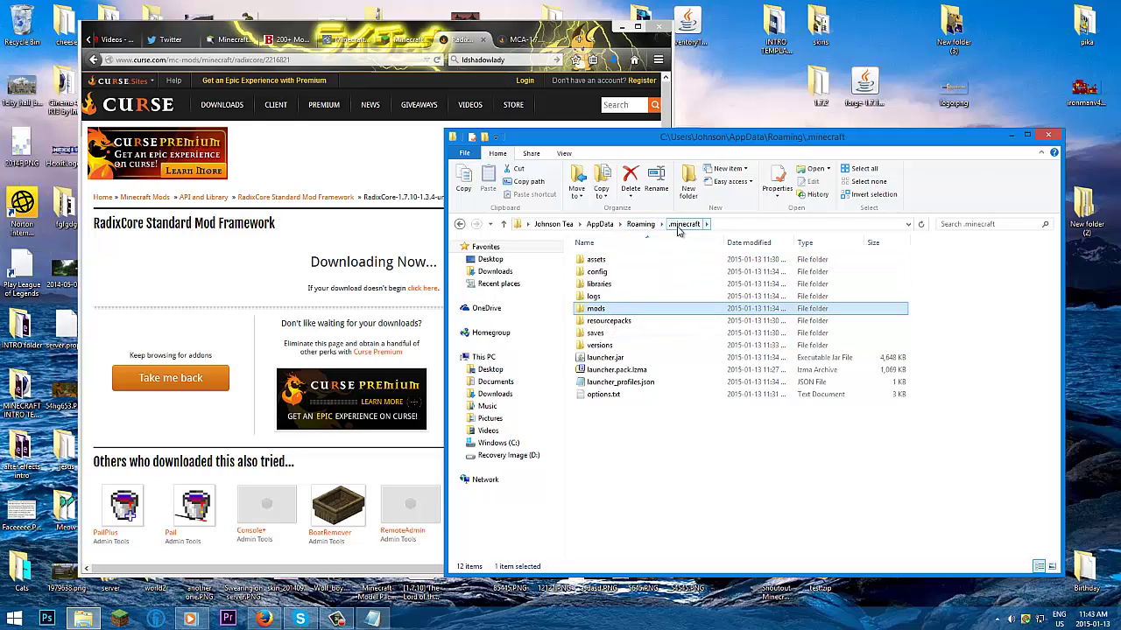
{"action": "double_click", "coordinate": [597, 309]}
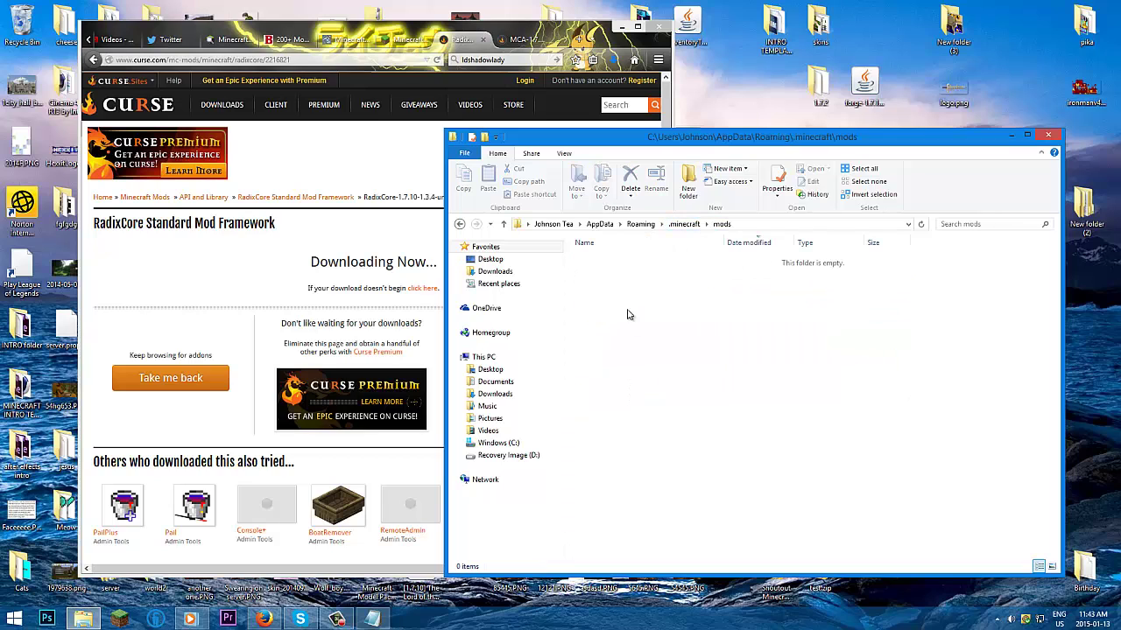
{"action": "left_click", "coordinate": [683, 224]}
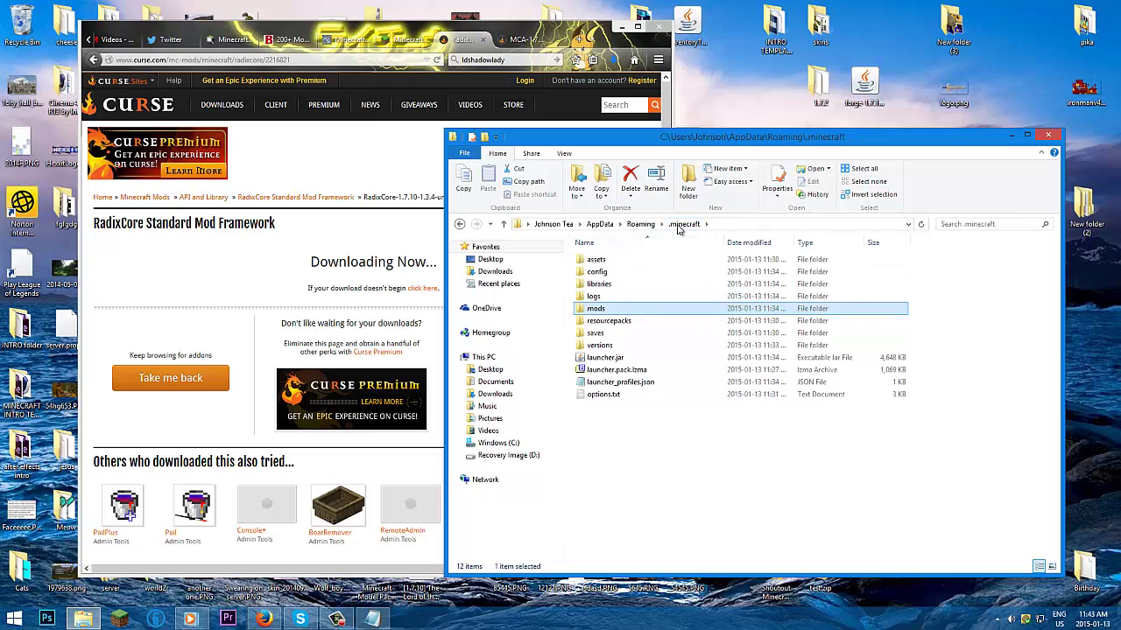
{"action": "left_click", "coordinate": [639, 224]}
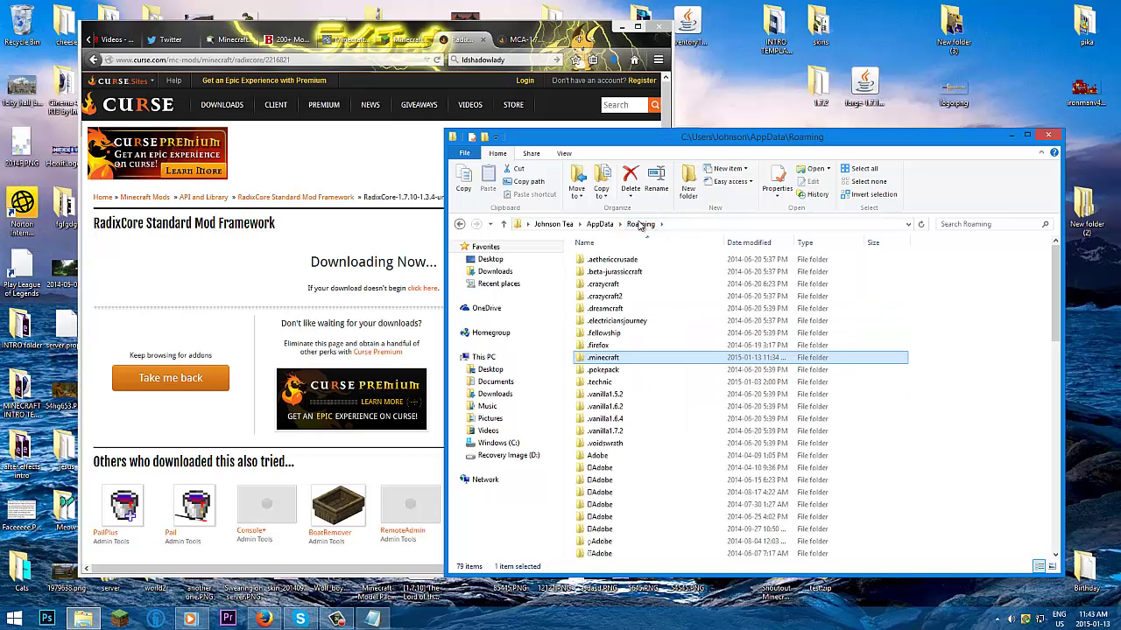
{"action": "double_click", "coordinate": [606, 358]}
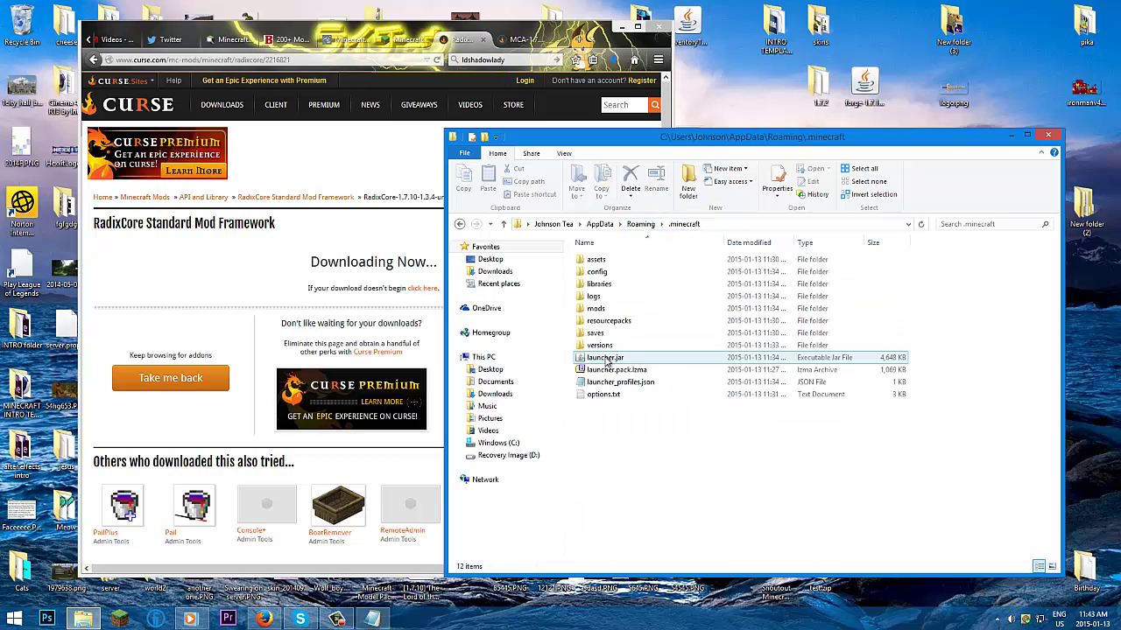
{"action": "double_click", "coordinate": [613, 317]}
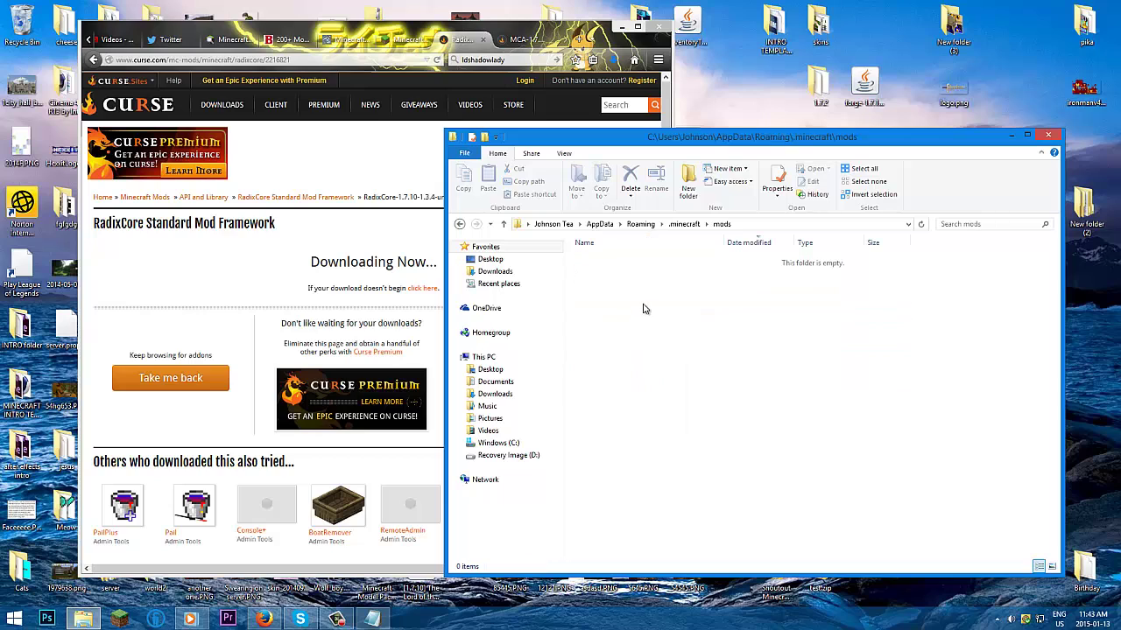
Step: Drag the MCA and RadixCore jars from Firefox's downloads list into the mods folder
{"action": "left_click", "coordinate": [561, 37]}
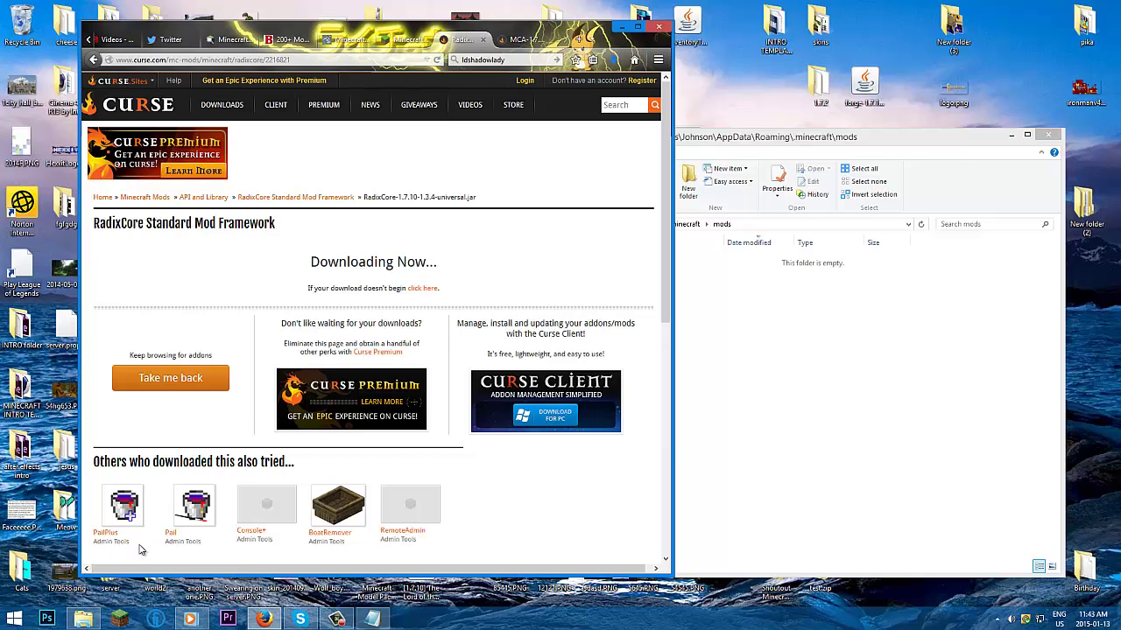
{"action": "left_click", "coordinate": [613, 60]}
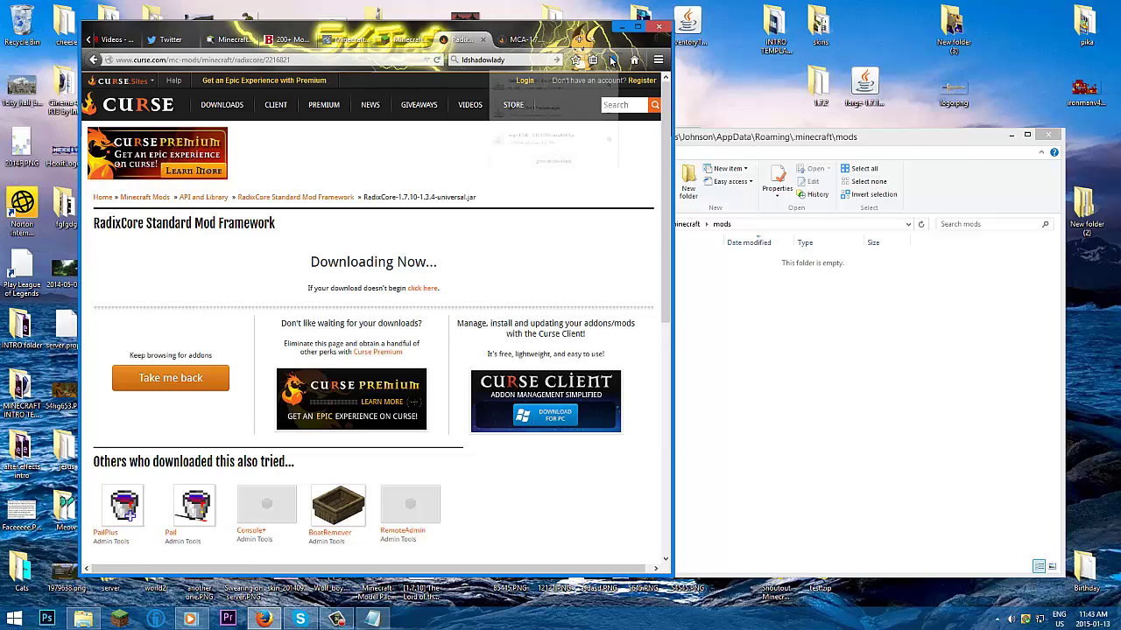
{"action": "left_click_drag", "start_coordinate": [482, 154], "coordinate": [779, 359]}
{"action": "left_click", "coordinate": [612, 60]}
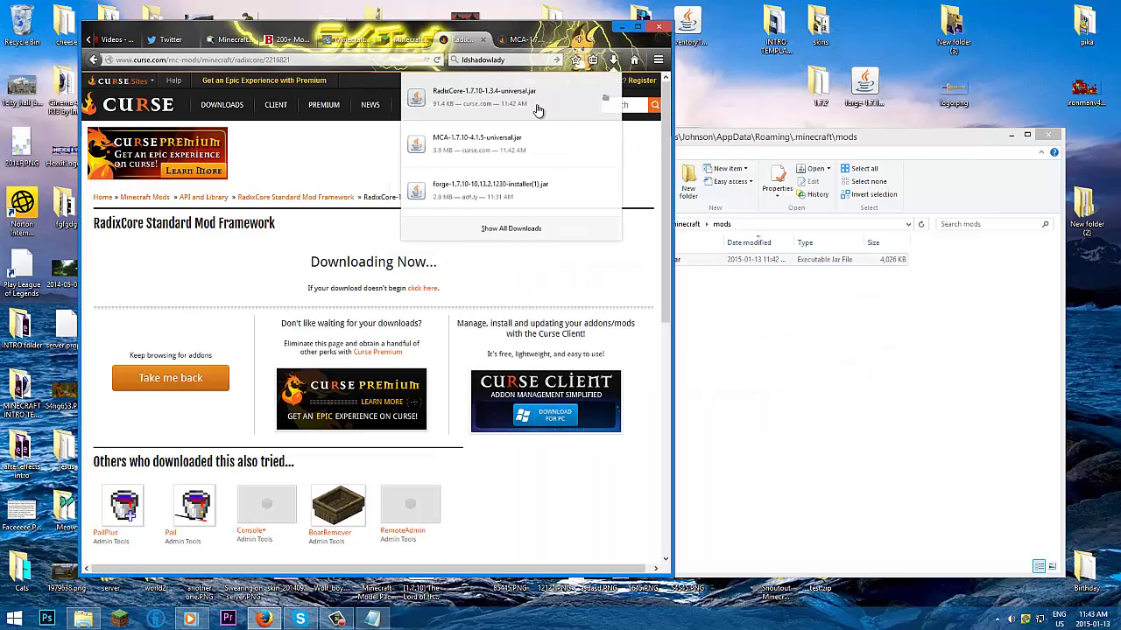
{"action": "left_click_drag", "start_coordinate": [486, 112], "coordinate": [840, 359]}
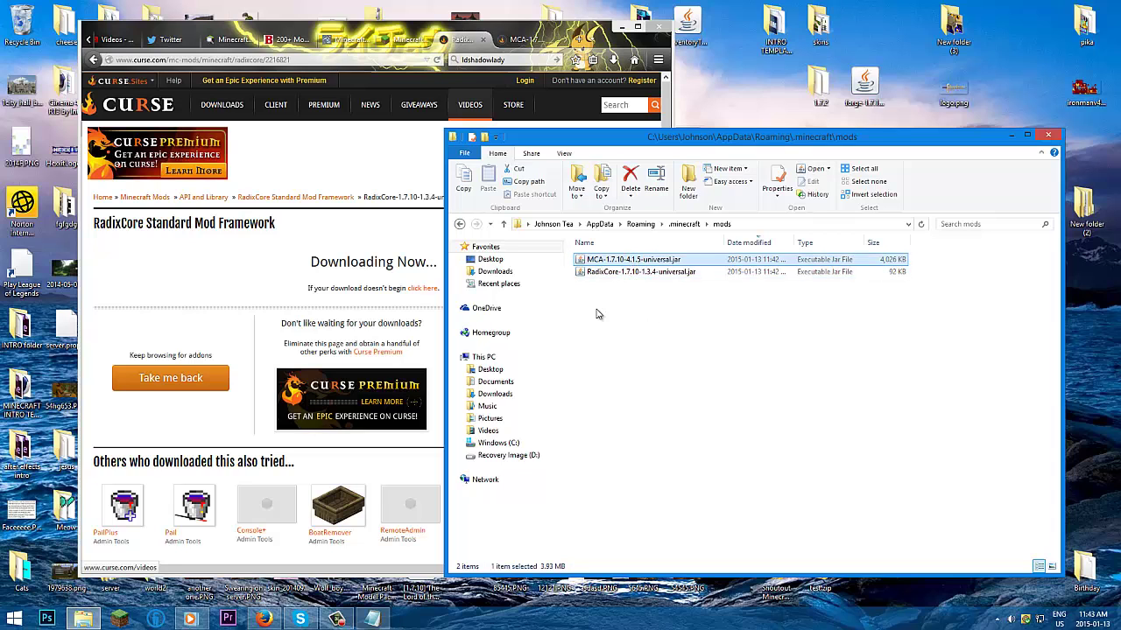
Step: Open a Downloads folder window beside the mods folder, then launch the Minecraft Launcher
{"action": "left_click", "coordinate": [84, 620]}
{"action": "left_click", "coordinate": [83, 620]}
{"action": "right_click", "coordinate": [83, 622]}
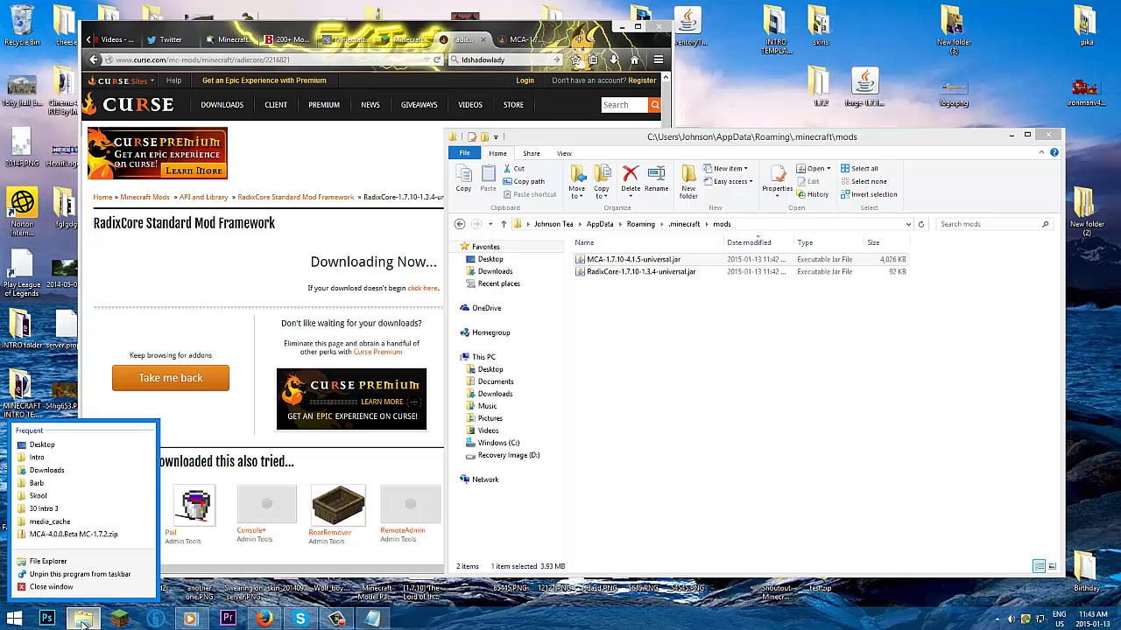
{"action": "left_click", "coordinate": [76, 470]}
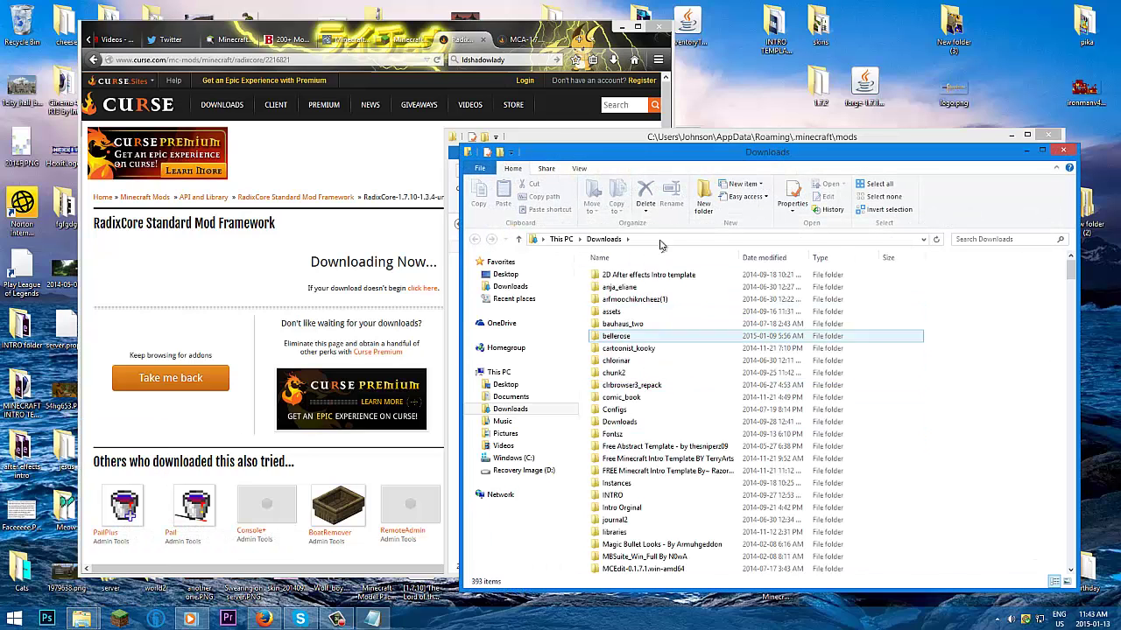
{"action": "left_click_drag", "start_coordinate": [677, 154], "coordinate": [403, 346]}
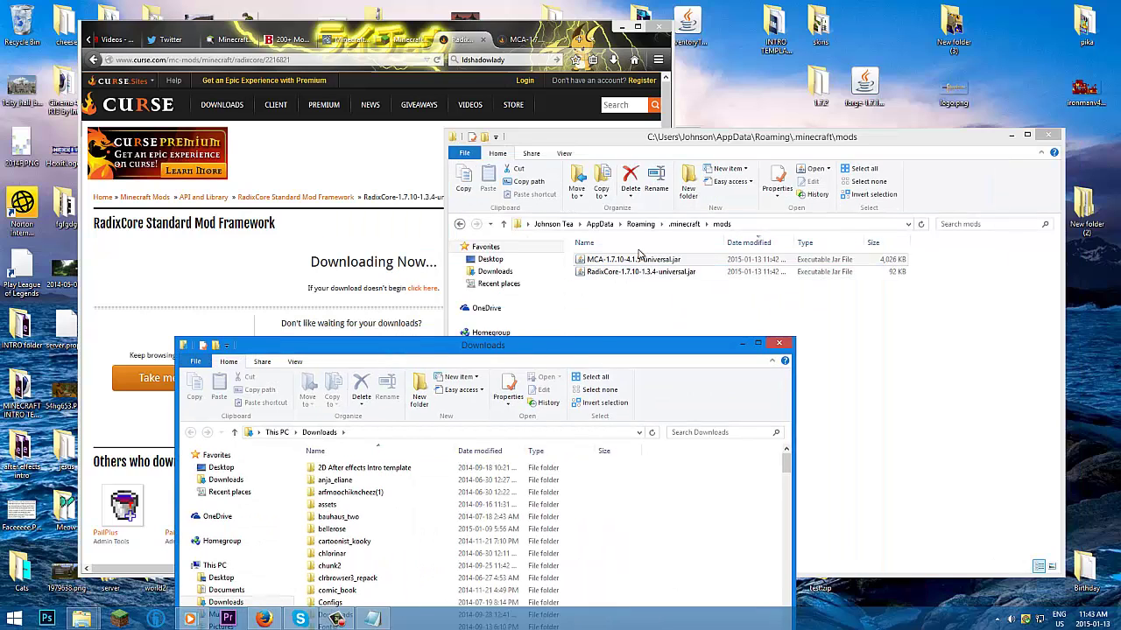
{"action": "left_click", "coordinate": [871, 403]}
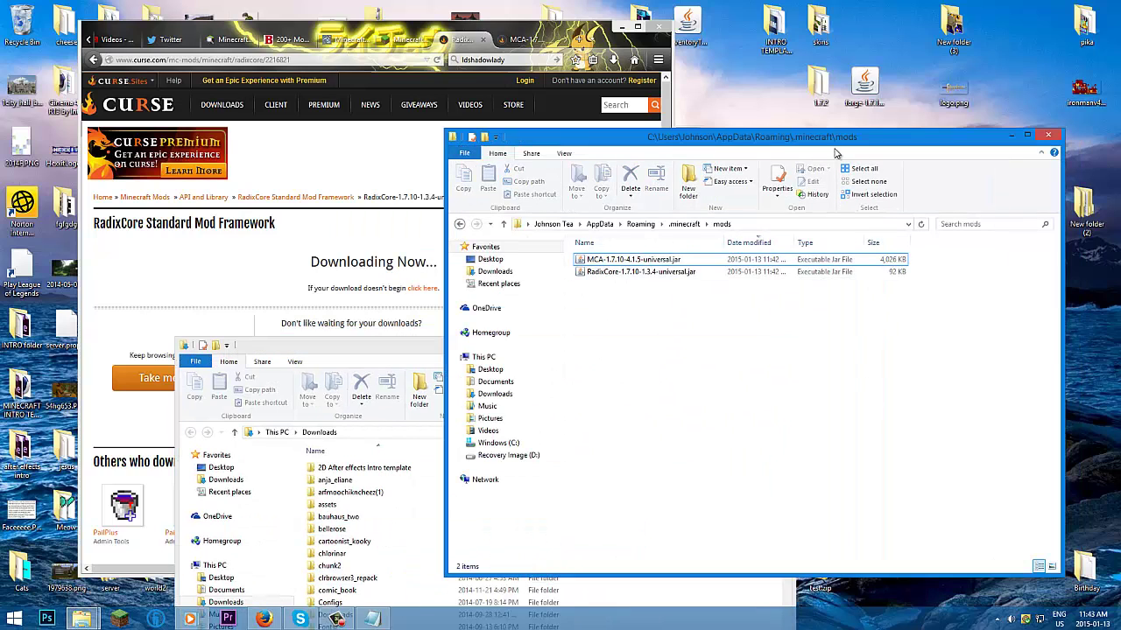
{"action": "left_click", "coordinate": [118, 621]}
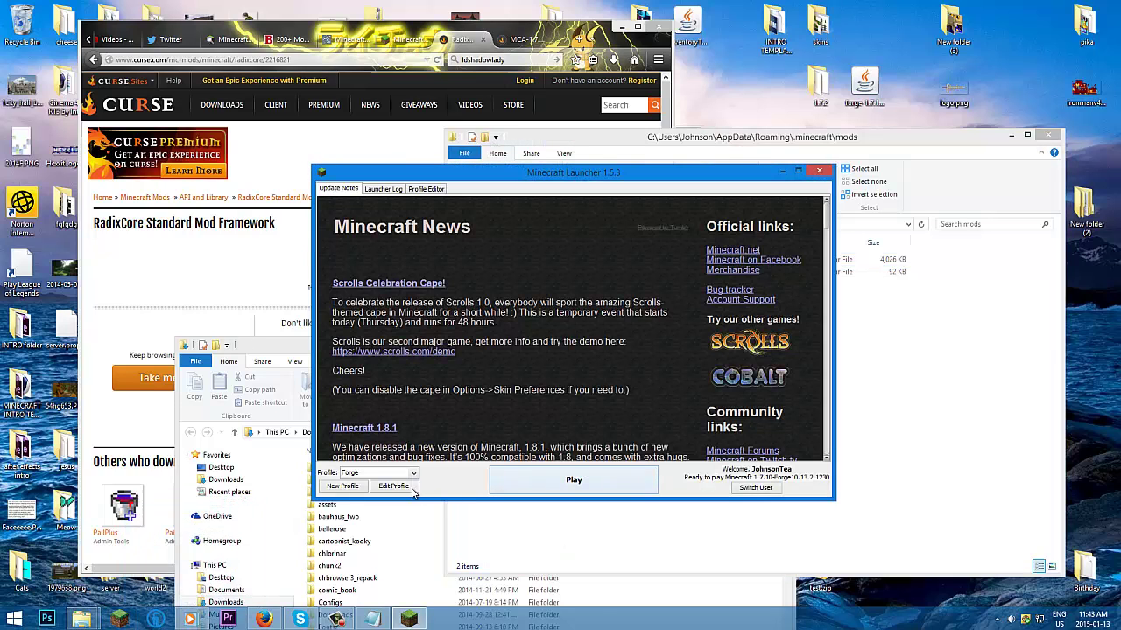
Step: Set the Forge profile to 'Hide launcher and re-open when game closes', save it, and play
{"action": "left_click", "coordinate": [404, 486]}
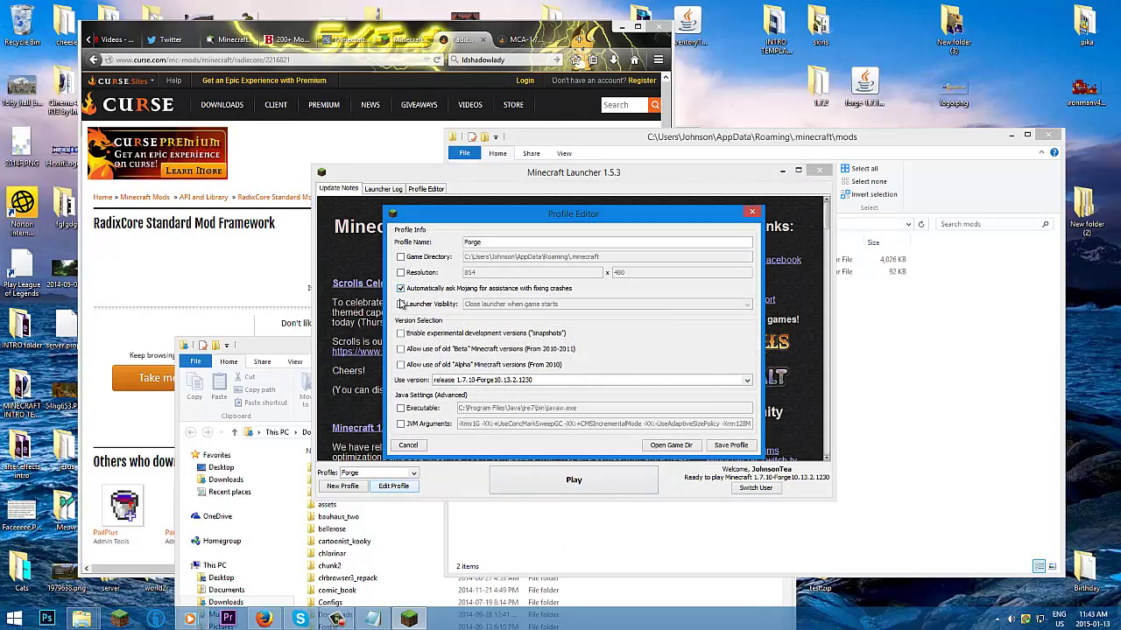
{"action": "left_click", "coordinate": [467, 307]}
{"action": "left_click", "coordinate": [476, 319]}
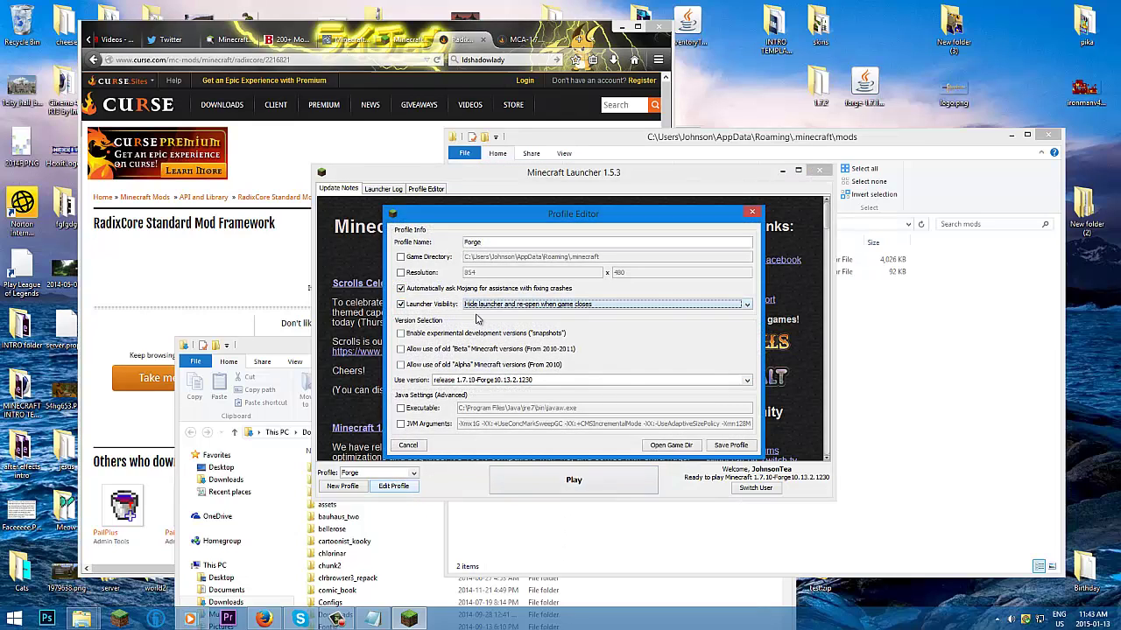
{"action": "left_click", "coordinate": [730, 446]}
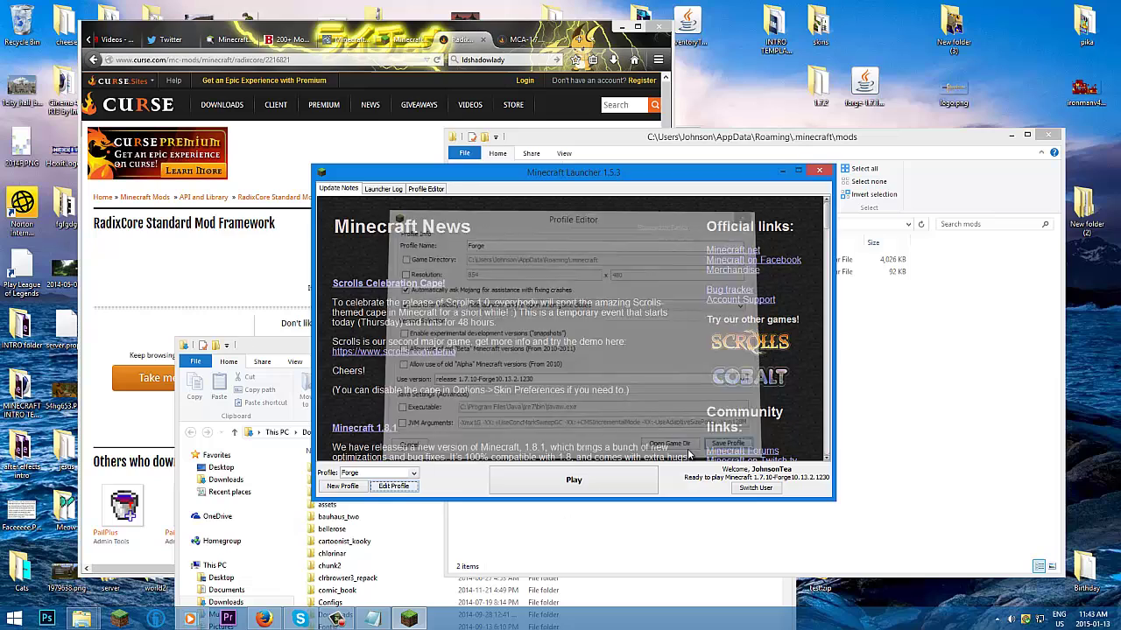
{"action": "left_click_drag", "start_coordinate": [601, 176], "coordinate": [683, 185]}
{"action": "left_click", "coordinate": [586, 503]}
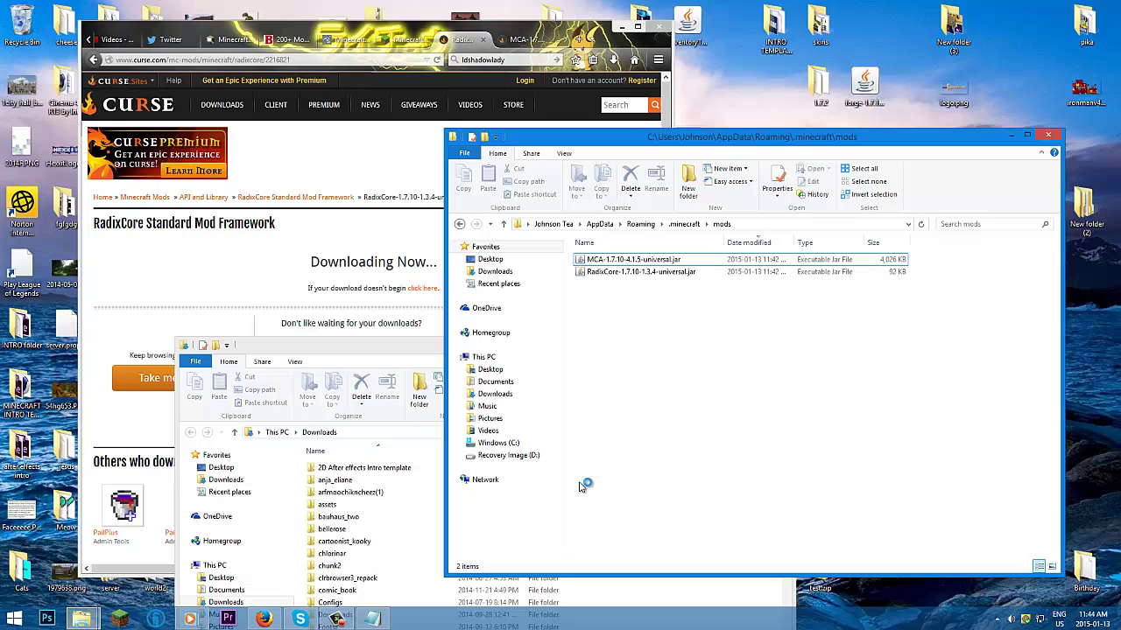
Step: Close the RadixCore and MCA download tabs and go to page 85 of the 9minecraft mod list
{"action": "left_click", "coordinate": [485, 40]}
{"action": "left_click", "coordinate": [484, 40]}
{"action": "left_click", "coordinate": [484, 41]}
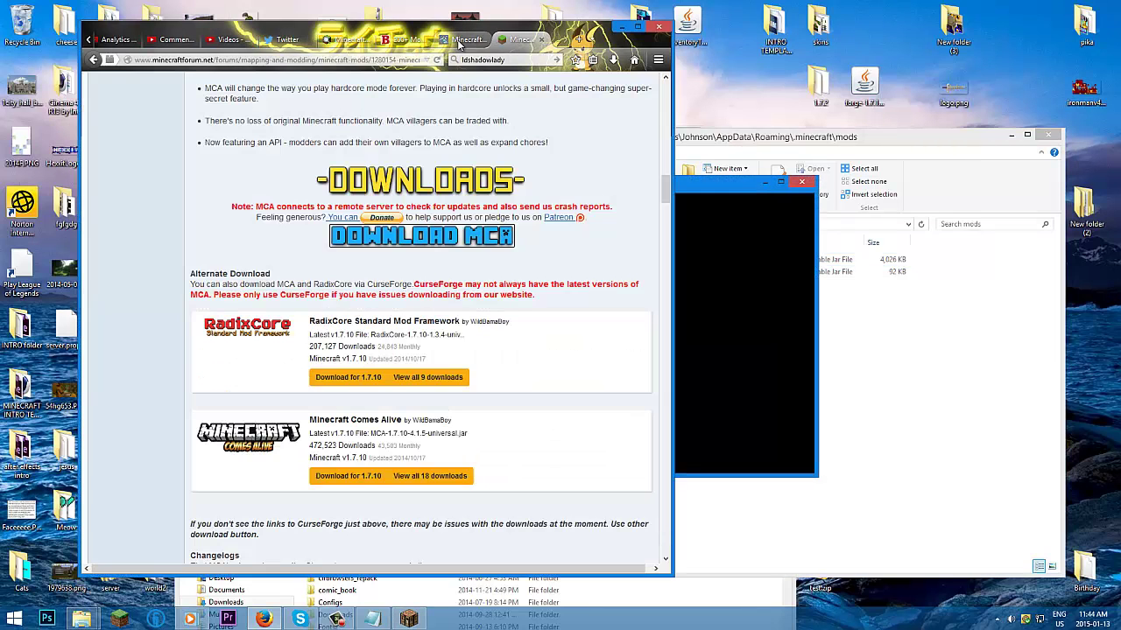
{"action": "left_click", "coordinate": [457, 41]}
{"action": "scroll", "coordinate": [364, 274], "scroll_direction": "down", "scroll_amount": 3}
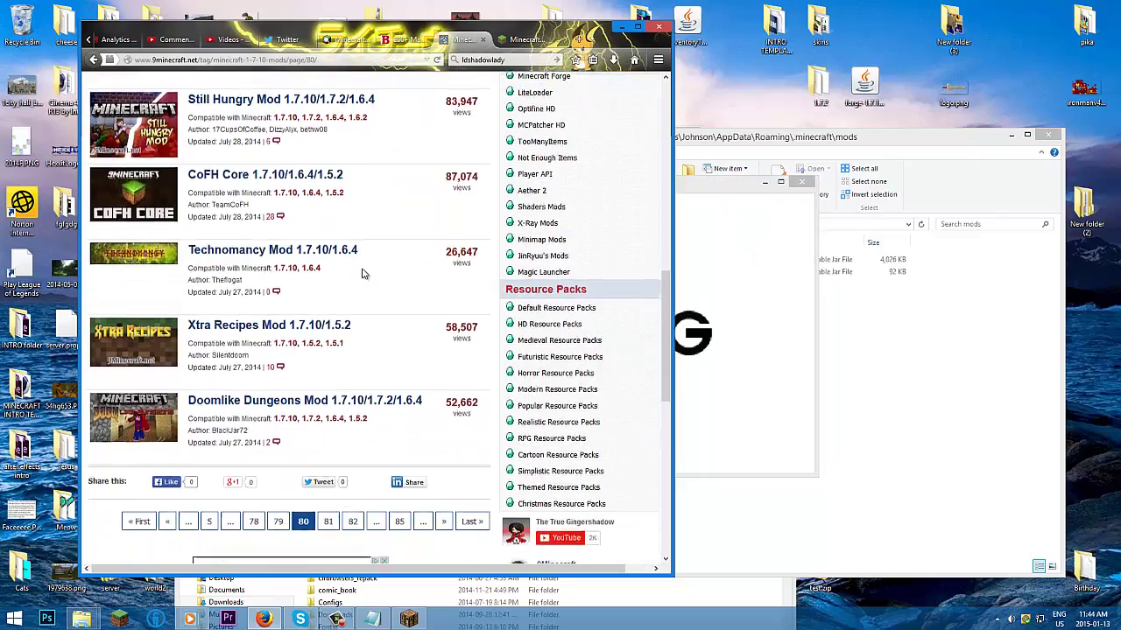
{"action": "scroll", "coordinate": [363, 275], "scroll_direction": "up", "scroll_amount": 3}
{"action": "scroll", "coordinate": [359, 276], "scroll_direction": "up", "scroll_amount": 3}
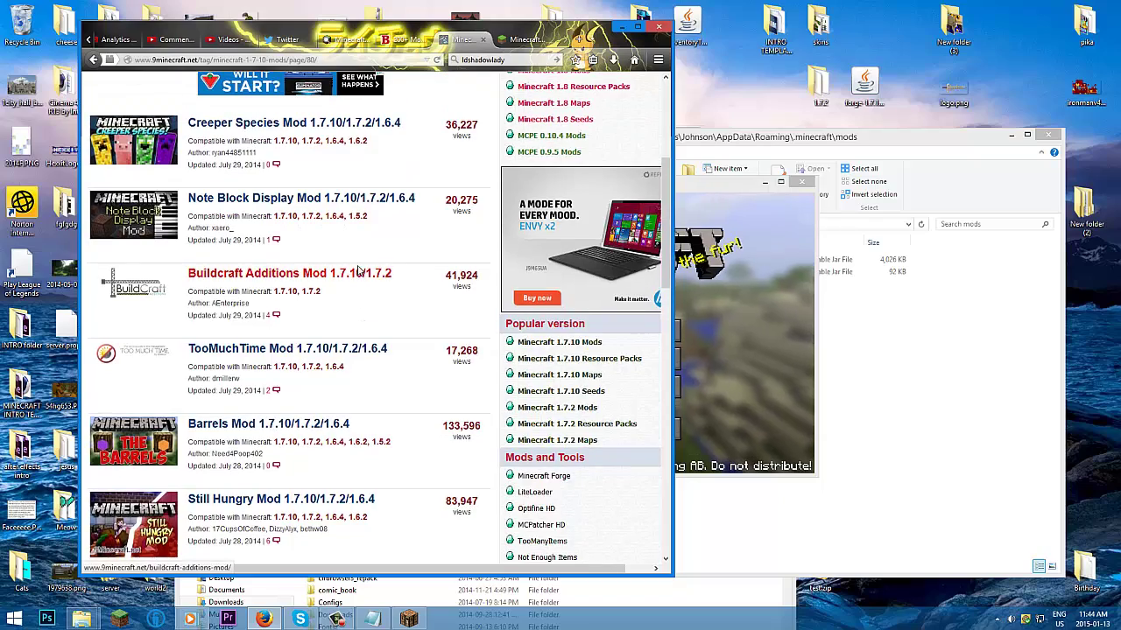
{"action": "scroll", "coordinate": [359, 276], "scroll_direction": "down", "scroll_amount": 5}
{"action": "left_click", "coordinate": [402, 394]}
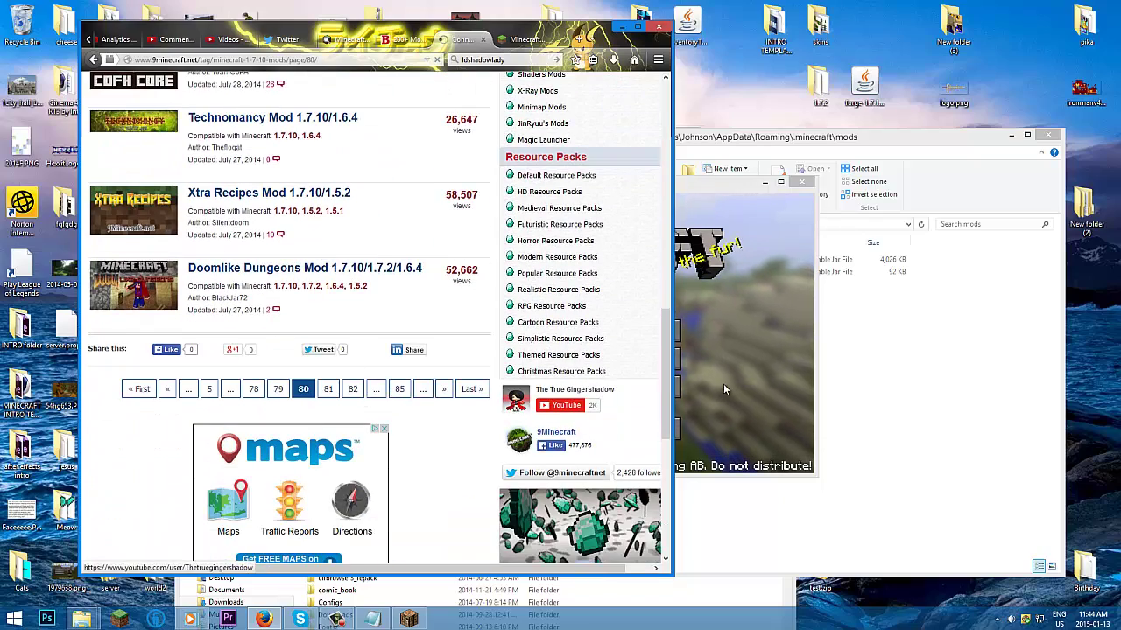
Step: Move the Minecraft window into view and open its Mods list to confirm RadixCore loaded
{"action": "left_click", "coordinate": [723, 384]}
{"action": "left_click_drag", "start_coordinate": [591, 179], "coordinate": [724, 128]}
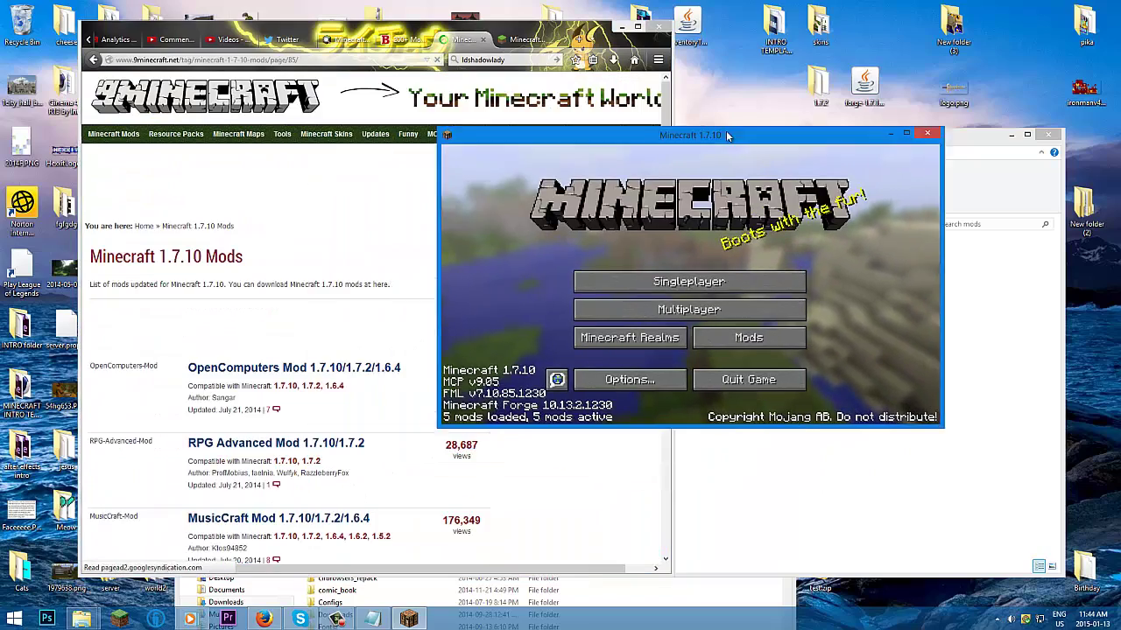
{"action": "left_click", "coordinate": [770, 338]}
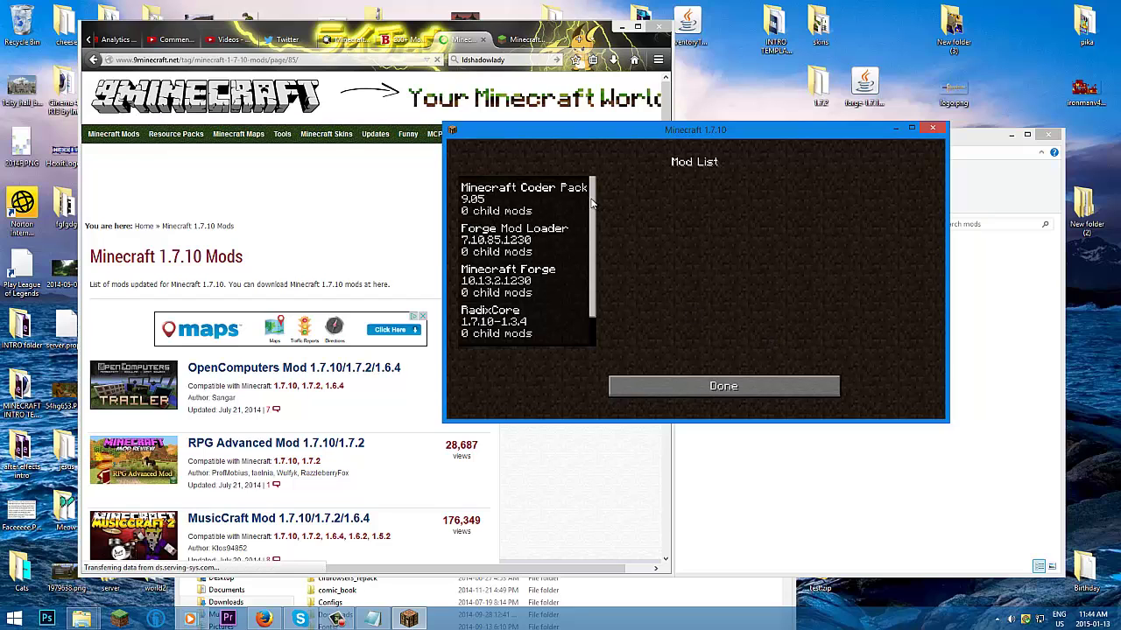
{"action": "scroll", "coordinate": [534, 254], "scroll_direction": "down", "scroll_amount": 1}
Step: Create a new singleplayer world of Default type with cheats allowed
{"action": "left_click", "coordinate": [685, 391]}
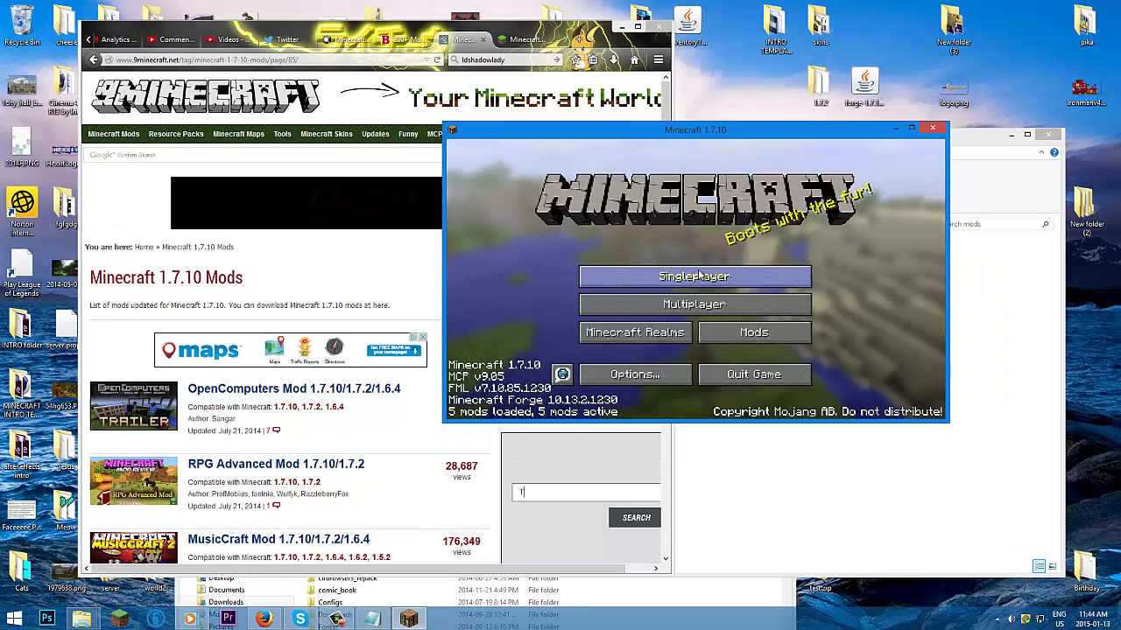
{"action": "left_click", "coordinate": [695, 278]}
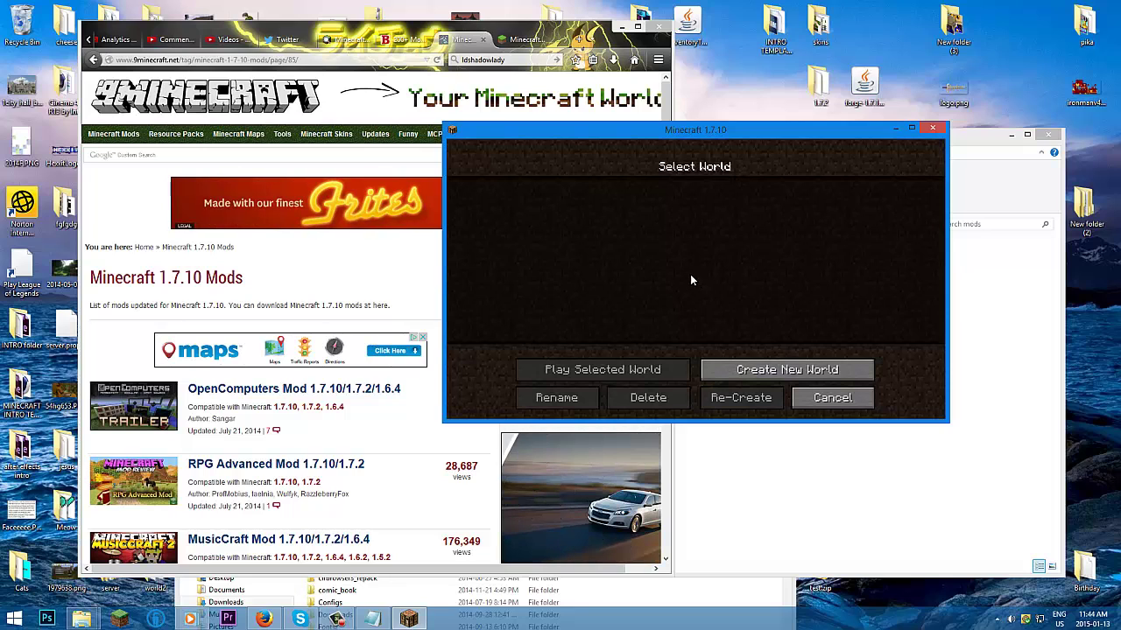
{"action": "left_click", "coordinate": [784, 369]}
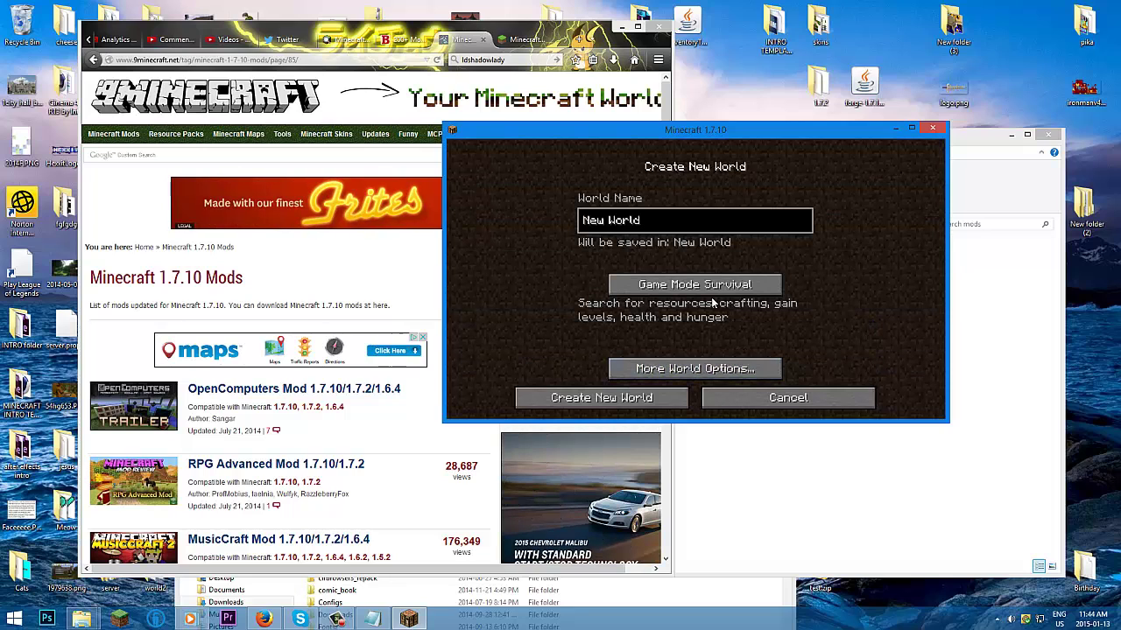
{"action": "left_click", "coordinate": [699, 371]}
{"action": "left_click", "coordinate": [779, 268]}
{"action": "left_click", "coordinate": [601, 327]}
{"action": "left_click", "coordinate": [744, 271]}
{"action": "left_click", "coordinate": [744, 272]}
{"action": "left_click", "coordinate": [744, 272]}
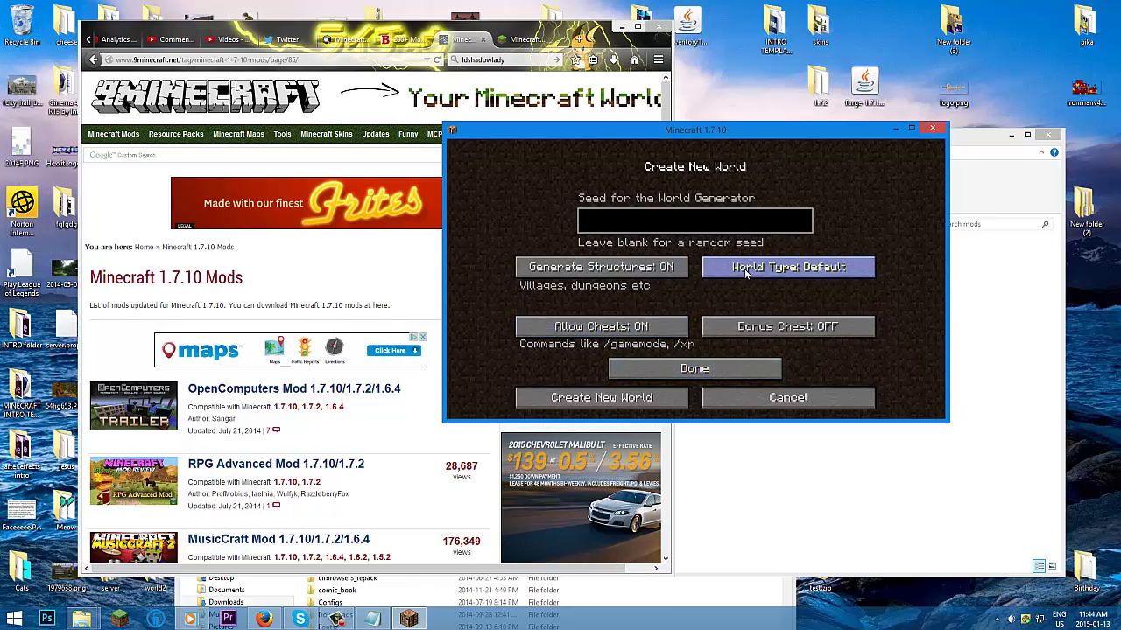
{"action": "left_click", "coordinate": [694, 367]}
{"action": "left_click", "coordinate": [649, 395]}
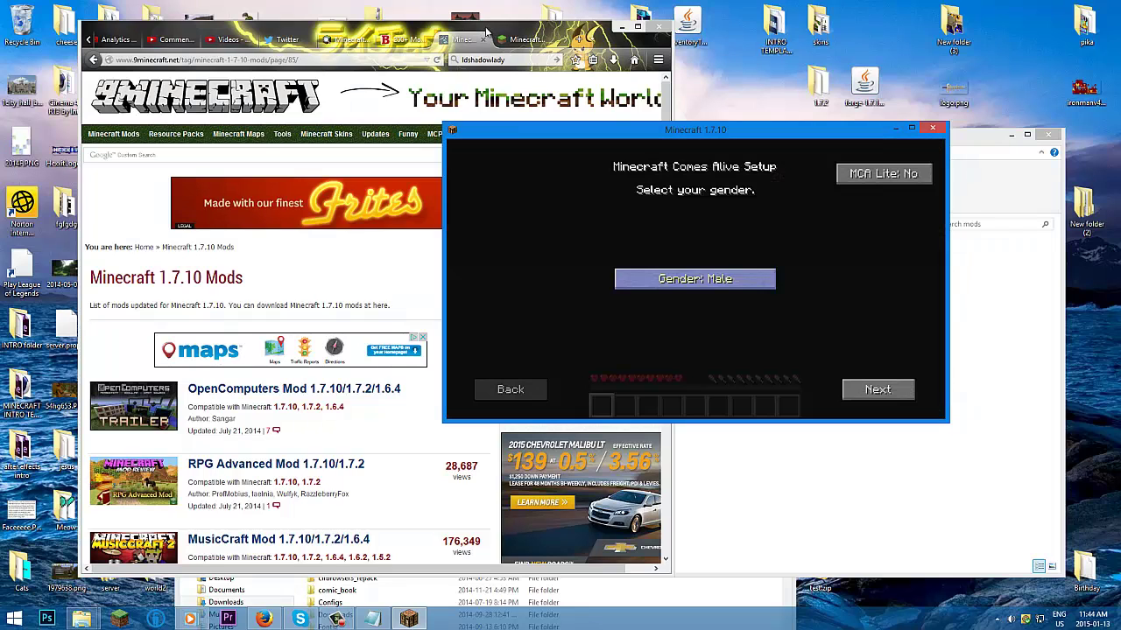
Step: Finish the Minecraft Comes Alive setup, keeping male gender and the suggested name
{"action": "left_click", "coordinate": [867, 394]}
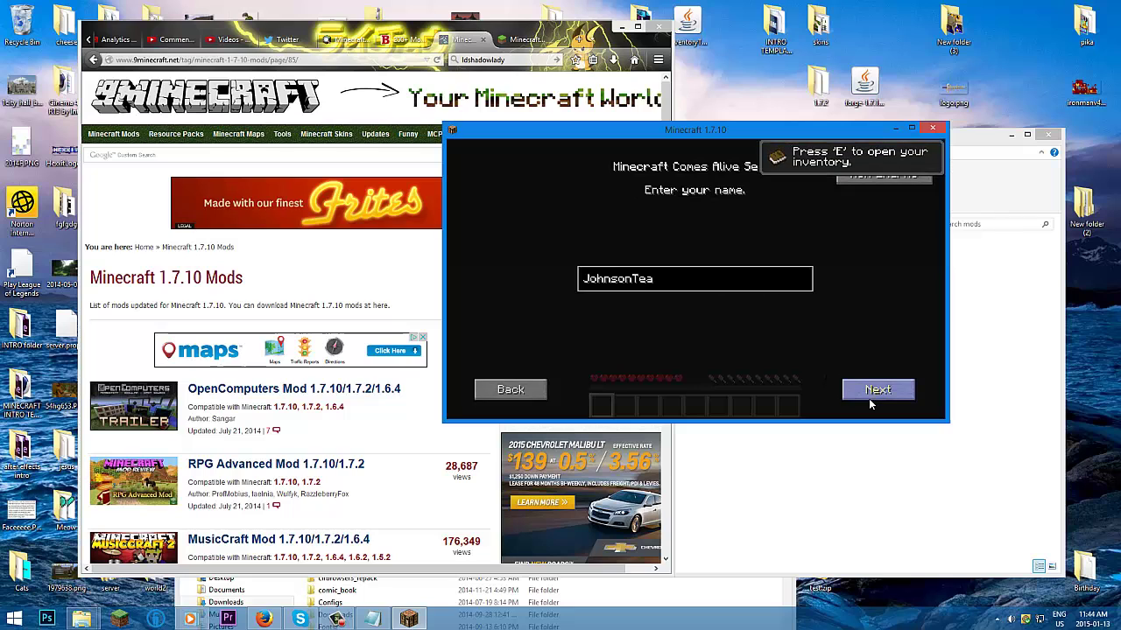
{"action": "left_click", "coordinate": [863, 393]}
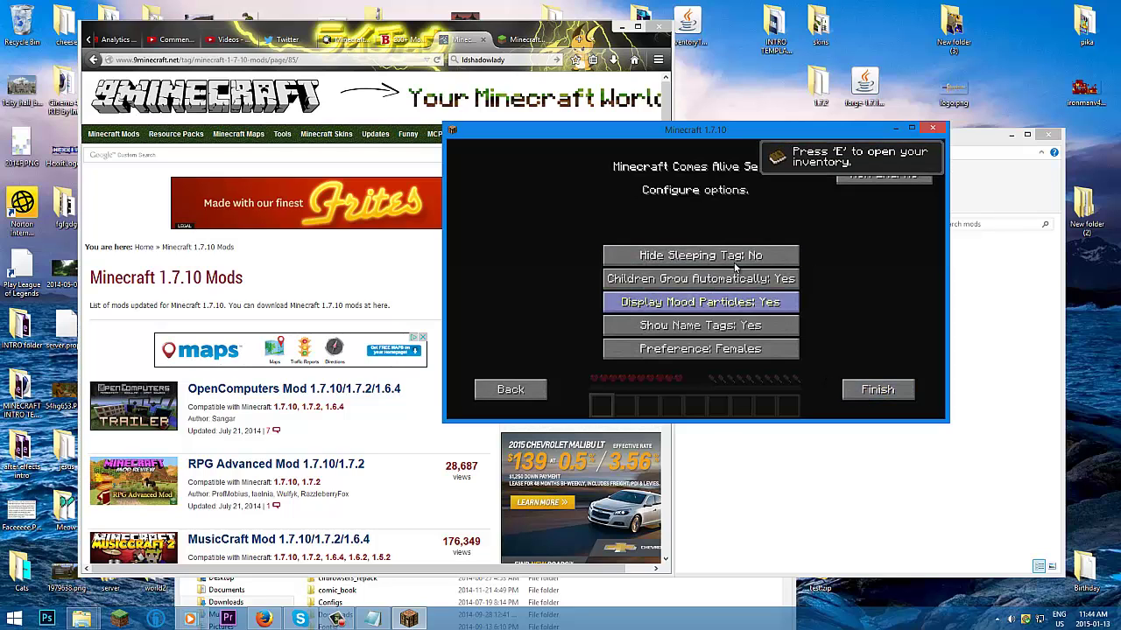
{"action": "left_click", "coordinate": [878, 390]}
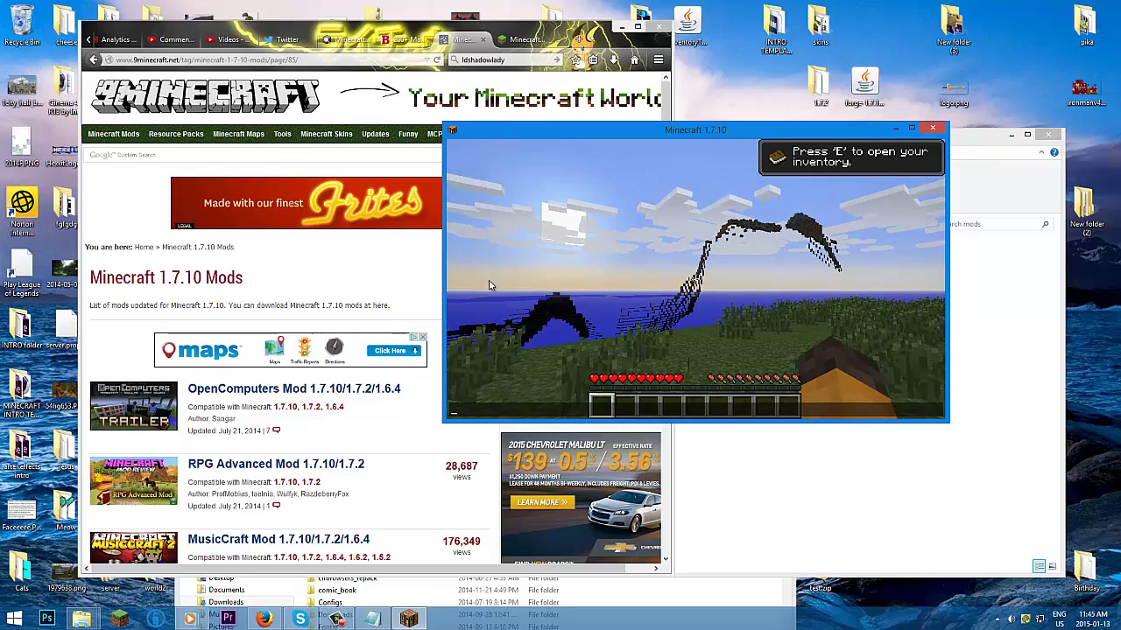
Step: Bring Firefox in front of the game and scroll through the 9minecraft mod list
{"action": "left_click", "coordinate": [454, 35]}
{"action": "scroll", "coordinate": [308, 399], "scroll_direction": "down", "scroll_amount": 5}
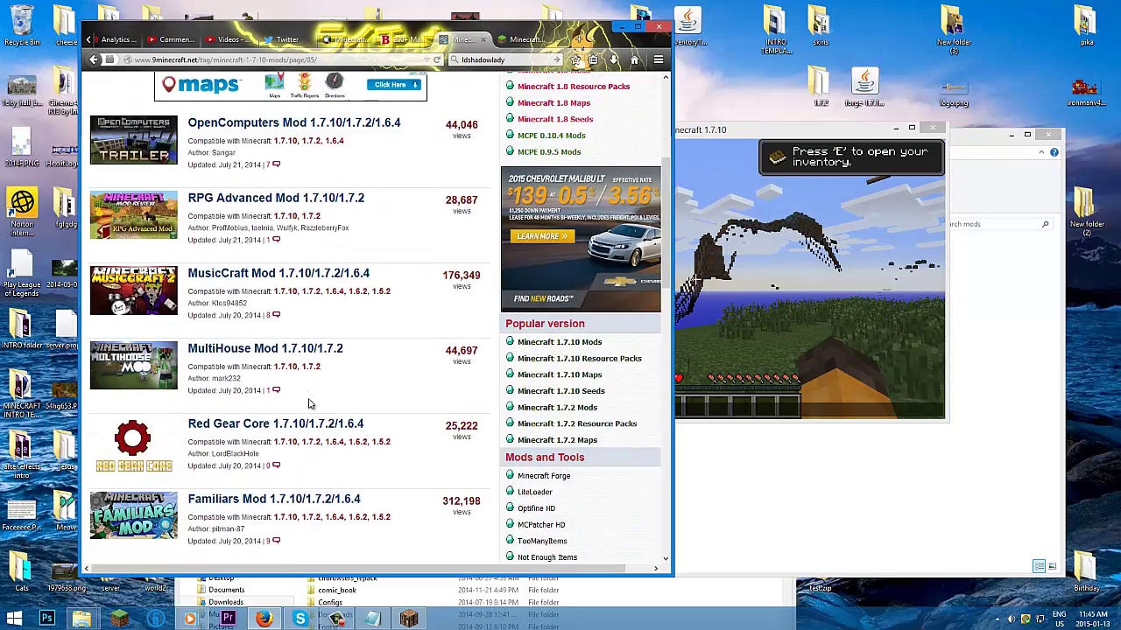
{"action": "scroll", "coordinate": [309, 403], "scroll_direction": "down", "scroll_amount": 4}
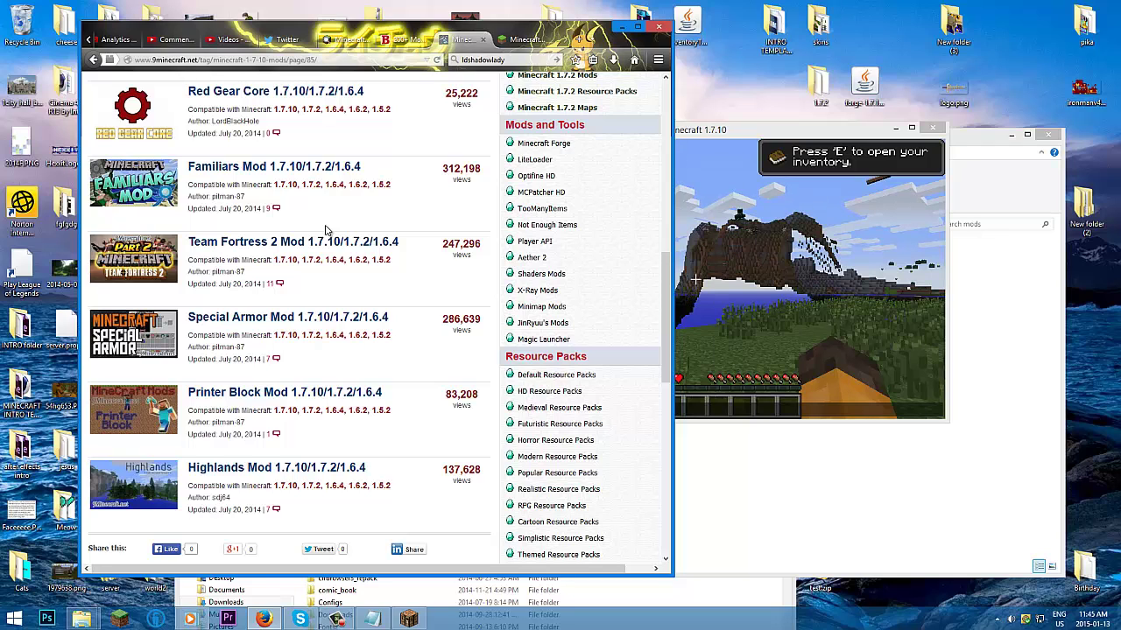
{"action": "scroll", "coordinate": [326, 230], "scroll_direction": "up", "scroll_amount": 1}
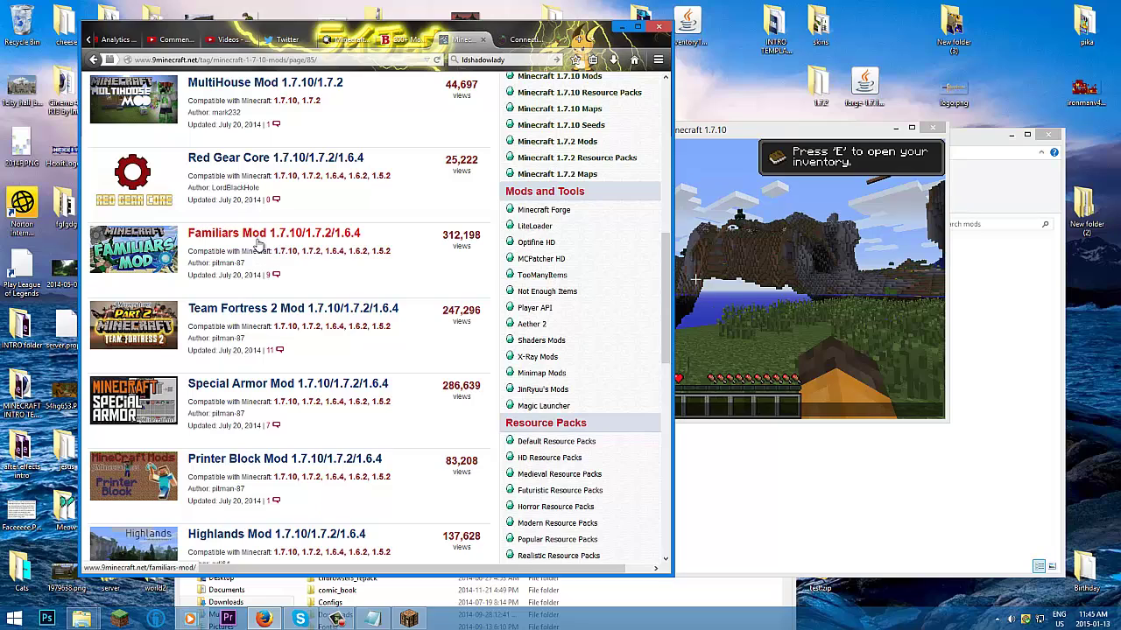
Step: Switch to the Familiars Mod tab and scroll down to its 1.7.10 download links
{"action": "left_click", "coordinate": [525, 43]}
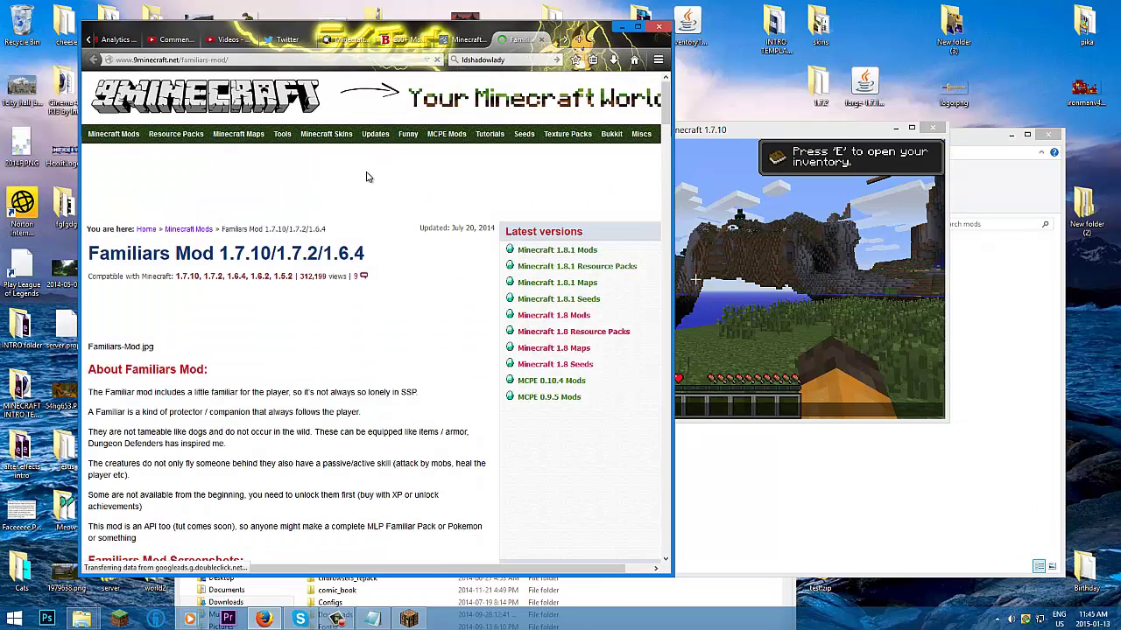
{"action": "scroll", "coordinate": [377, 210], "scroll_direction": "down", "scroll_amount": 2}
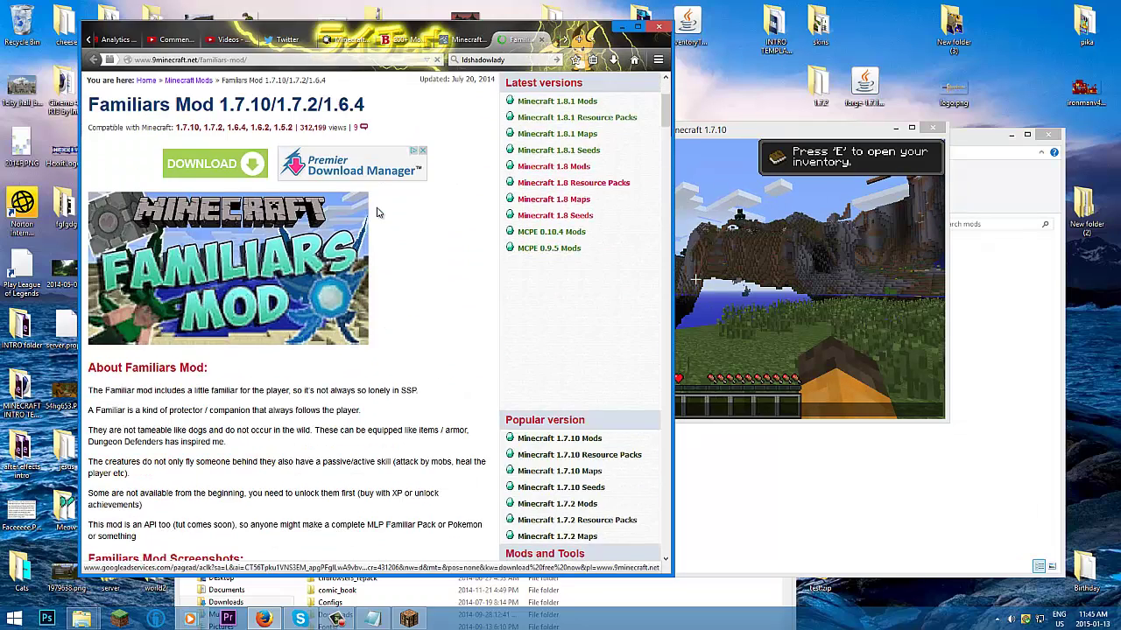
{"action": "scroll", "coordinate": [378, 210], "scroll_direction": "down", "scroll_amount": 4}
{"action": "scroll", "coordinate": [373, 210], "scroll_direction": "down", "scroll_amount": 3}
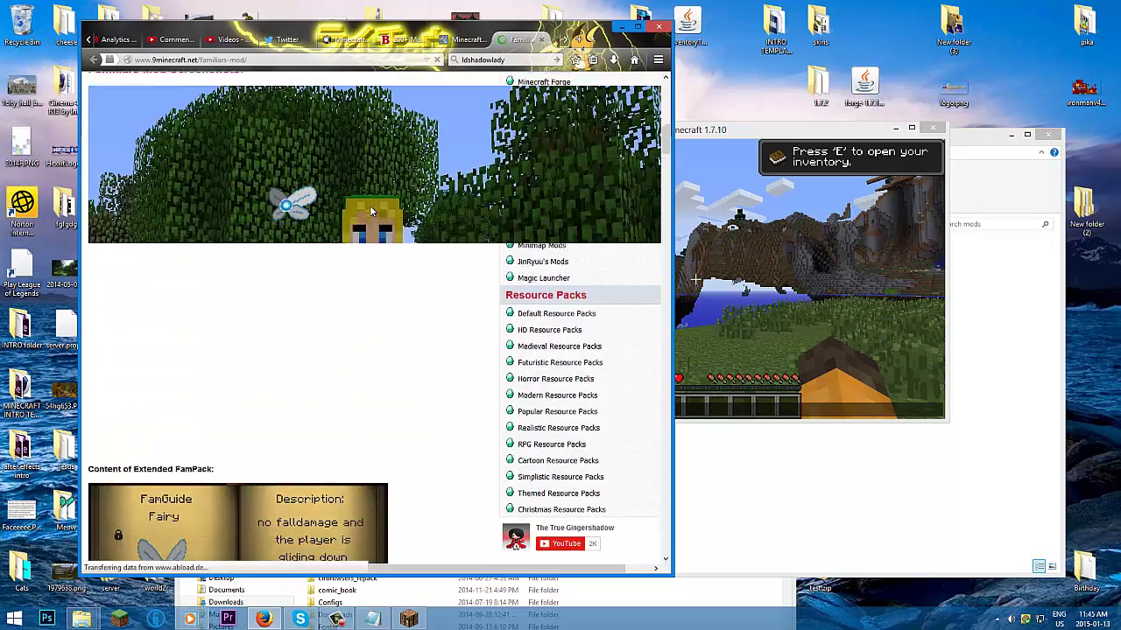
{"action": "scroll", "coordinate": [370, 204], "scroll_direction": "up", "scroll_amount": 4}
{"action": "scroll", "coordinate": [455, 205], "scroll_direction": "down", "scroll_amount": 5}
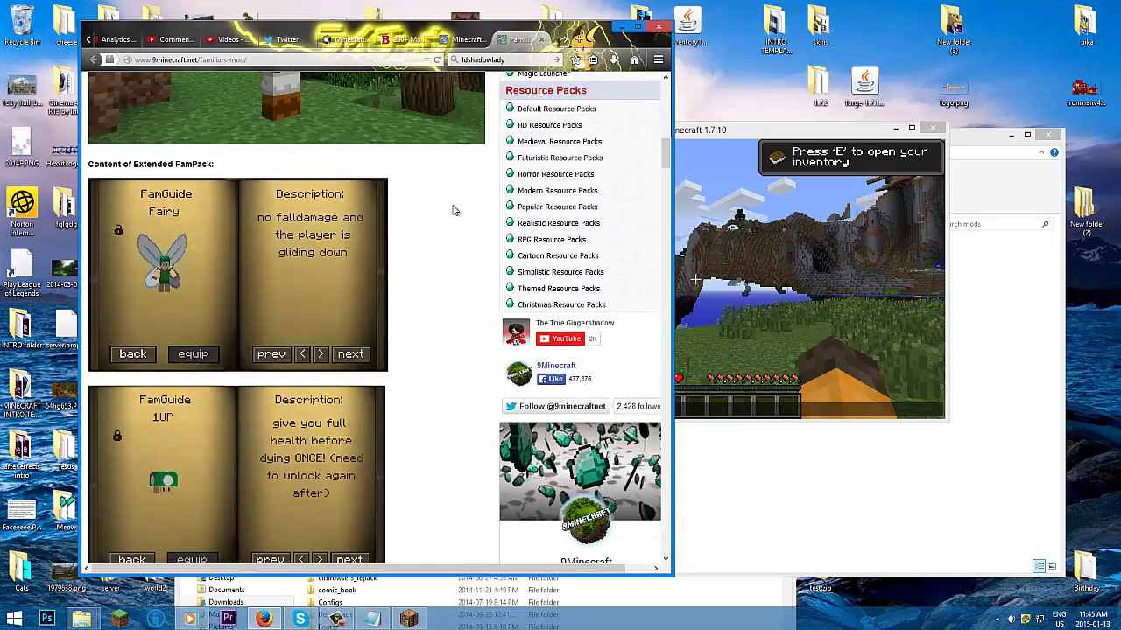
{"action": "scroll", "coordinate": [453, 210], "scroll_direction": "down", "scroll_amount": 12}
{"action": "scroll", "coordinate": [269, 297], "scroll_direction": "down", "scroll_amount": 20}
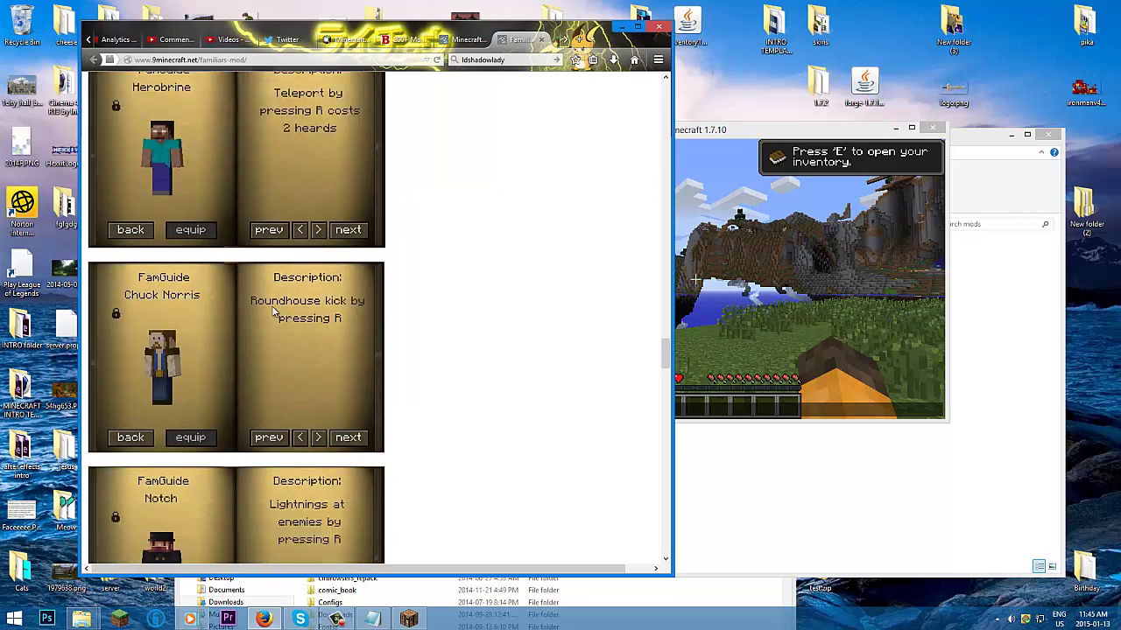
{"action": "scroll", "coordinate": [272, 310], "scroll_direction": "down", "scroll_amount": 15}
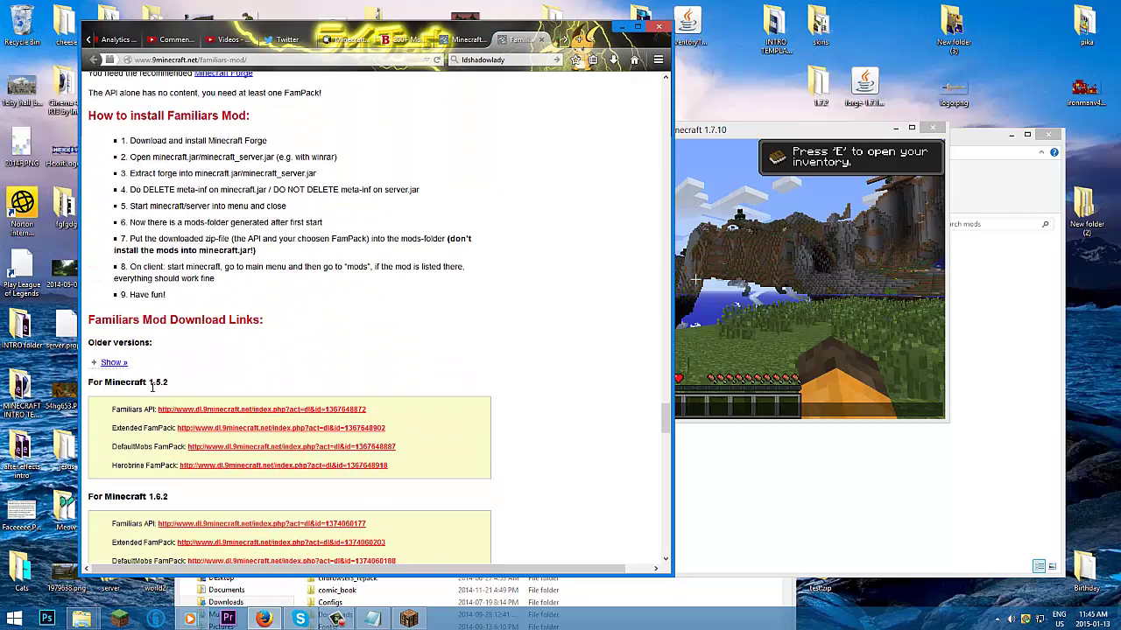
{"action": "scroll", "coordinate": [137, 379], "scroll_direction": "down", "scroll_amount": 7}
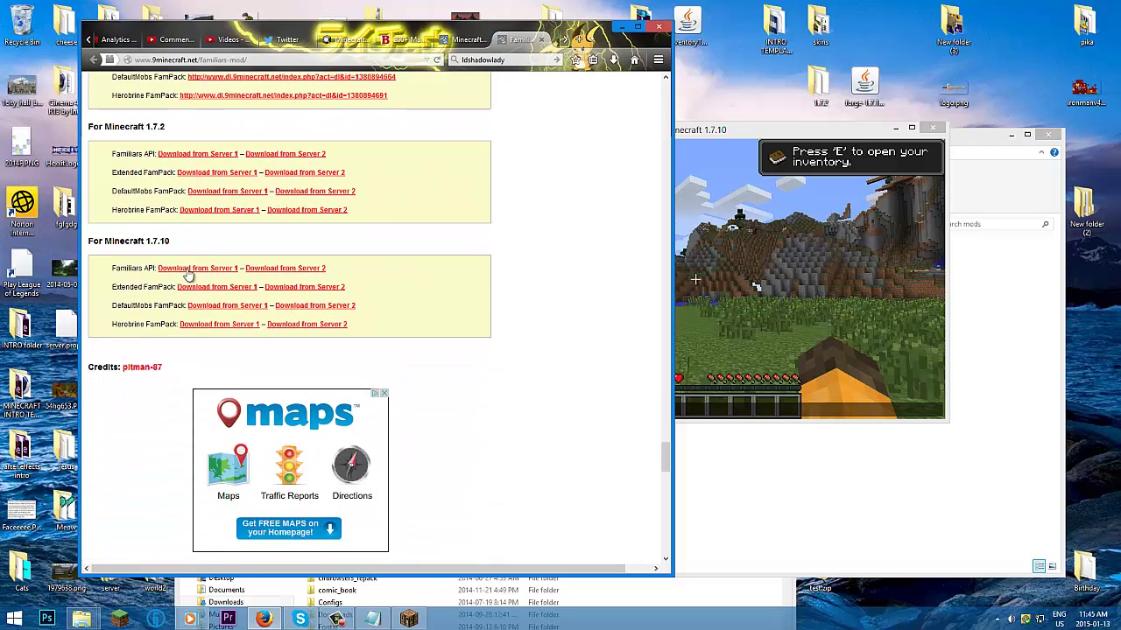
Step: Download and save the 1.7.10 Familiars API and FamPack jars from Server 1
{"action": "left_click", "coordinate": [201, 326]}
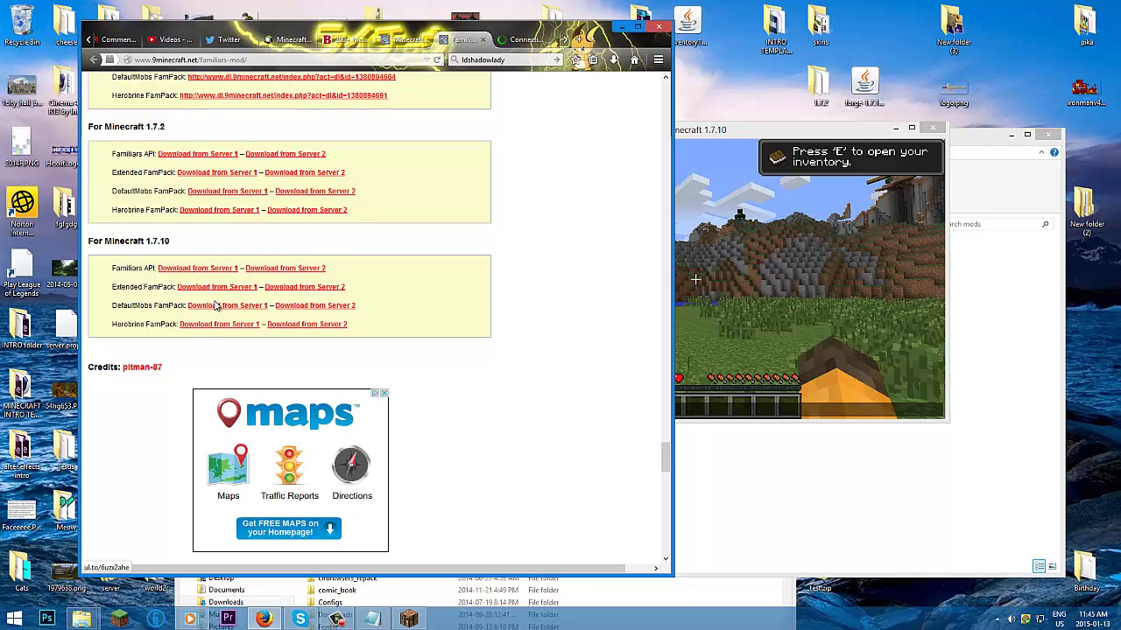
{"action": "left_click", "coordinate": [199, 269]}
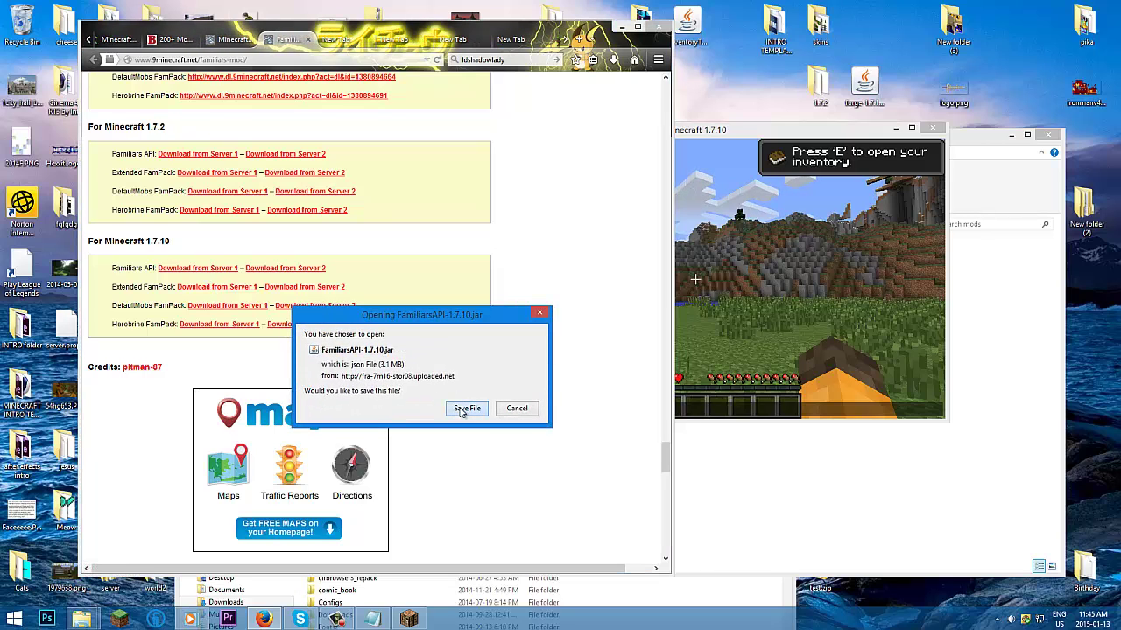
{"action": "left_click", "coordinate": [466, 408]}
{"action": "left_click", "coordinate": [466, 408]}
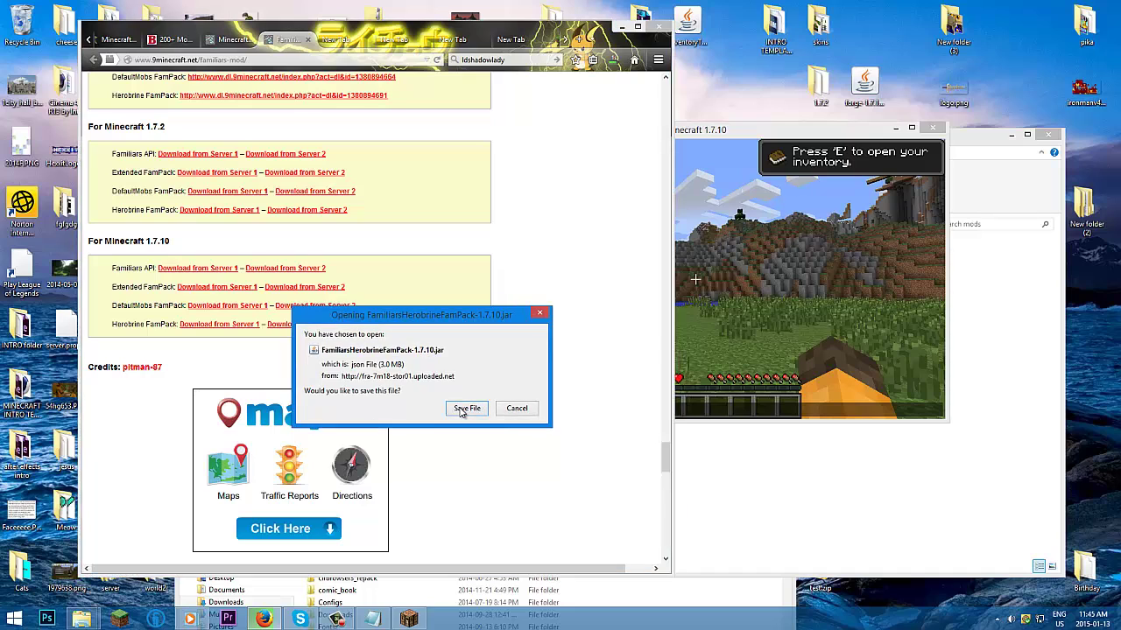
{"action": "left_click", "coordinate": [465, 408]}
Step: Drag the Herobrine, DefaultMob and Extended FamPack jars from Firefox downloads into the mods folder
{"action": "left_click", "coordinate": [956, 505]}
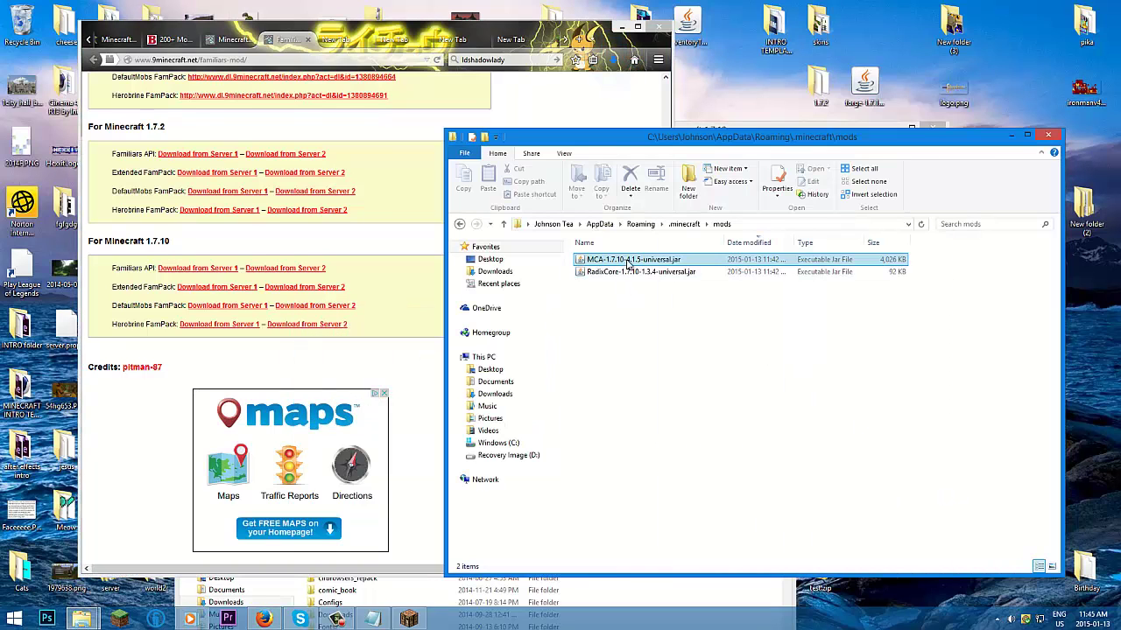
{"action": "left_click", "coordinate": [611, 61]}
{"action": "left_click_drag", "start_coordinate": [480, 108], "coordinate": [718, 368]}
{"action": "left_click", "coordinate": [620, 62]}
{"action": "left_click_drag", "start_coordinate": [563, 90], "coordinate": [726, 394]}
{"action": "left_click", "coordinate": [613, 59]}
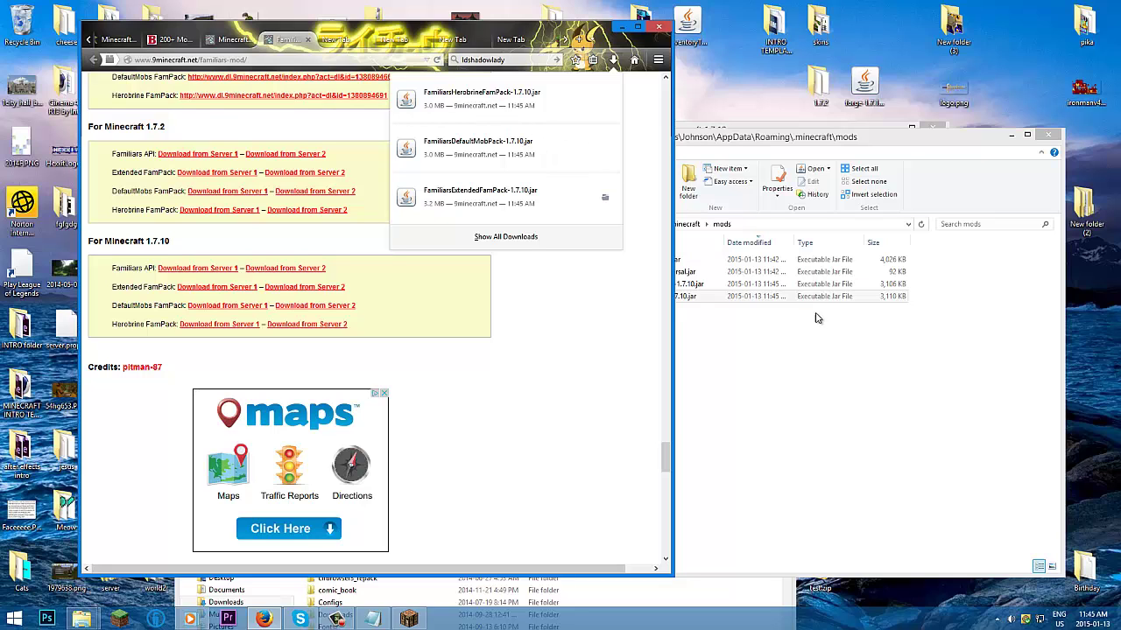
{"action": "left_click_drag", "start_coordinate": [530, 208], "coordinate": [813, 386]}
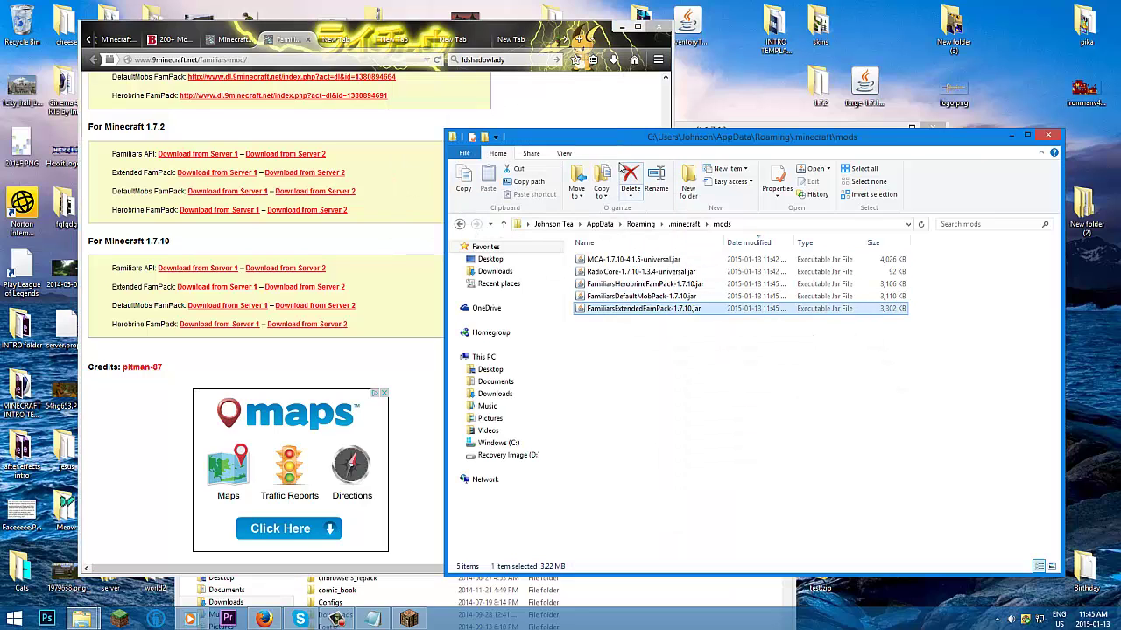
Step: Move the Familiars API jar from the downloads Library into the mods folder
{"action": "left_click", "coordinate": [621, 61]}
{"action": "left_click", "coordinate": [548, 235]}
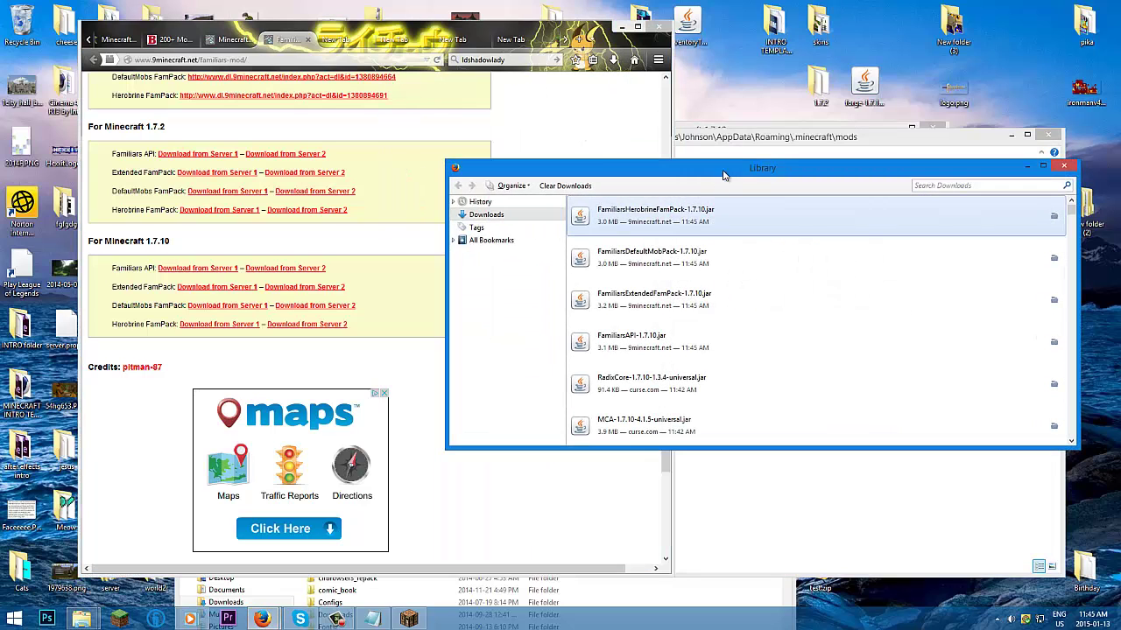
{"action": "left_click_drag", "start_coordinate": [724, 174], "coordinate": [476, 128]}
{"action": "left_click_drag", "start_coordinate": [412, 296], "coordinate": [840, 455]}
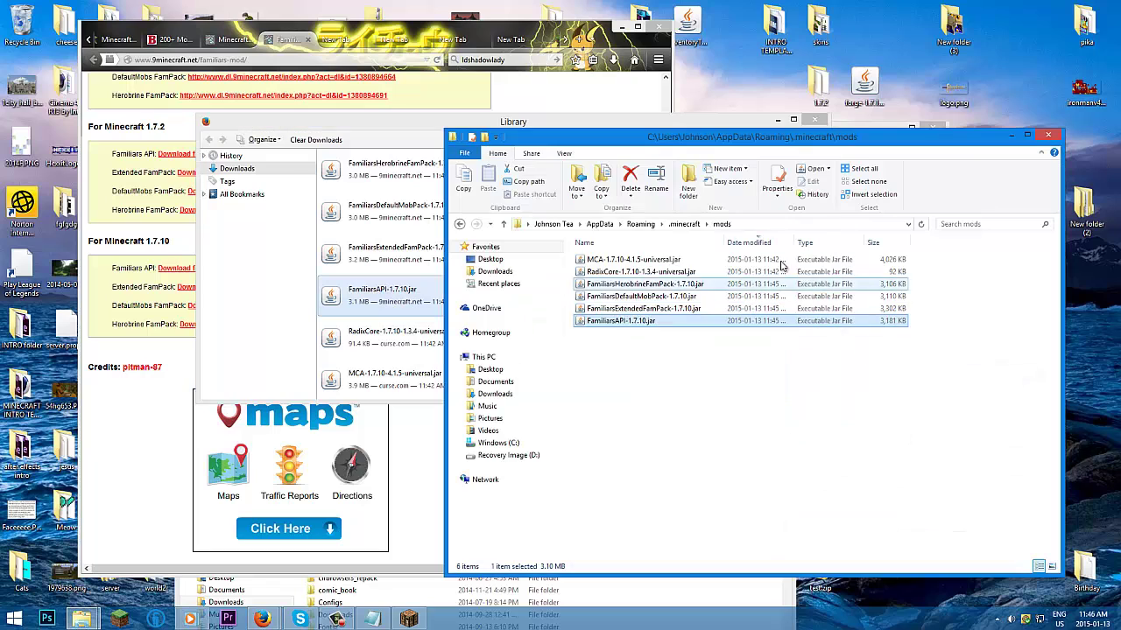
Step: Close the downloads Library and return to the running Minecraft game
{"action": "left_click", "coordinate": [617, 129]}
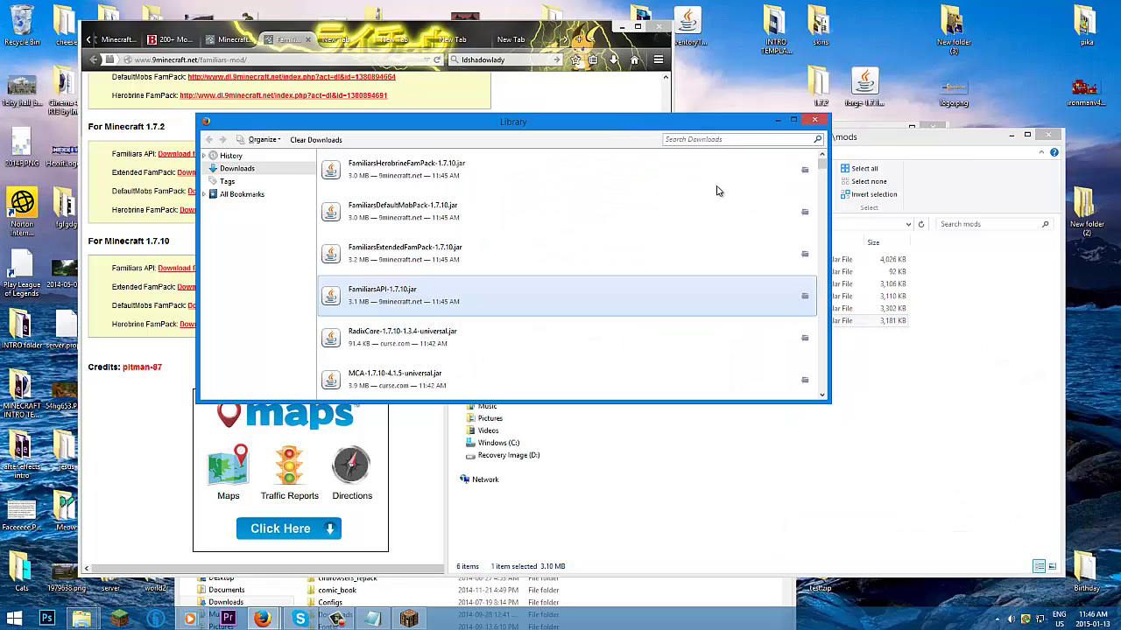
{"action": "left_click", "coordinate": [815, 120]}
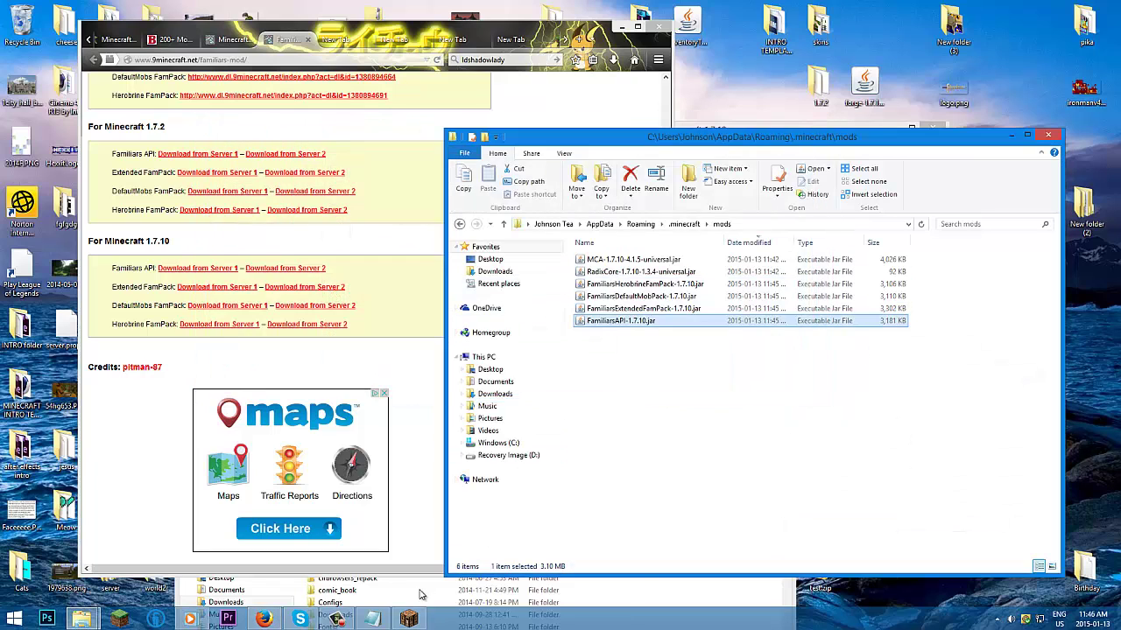
{"action": "left_click", "coordinate": [416, 614]}
{"action": "left_click", "coordinate": [646, 294]}
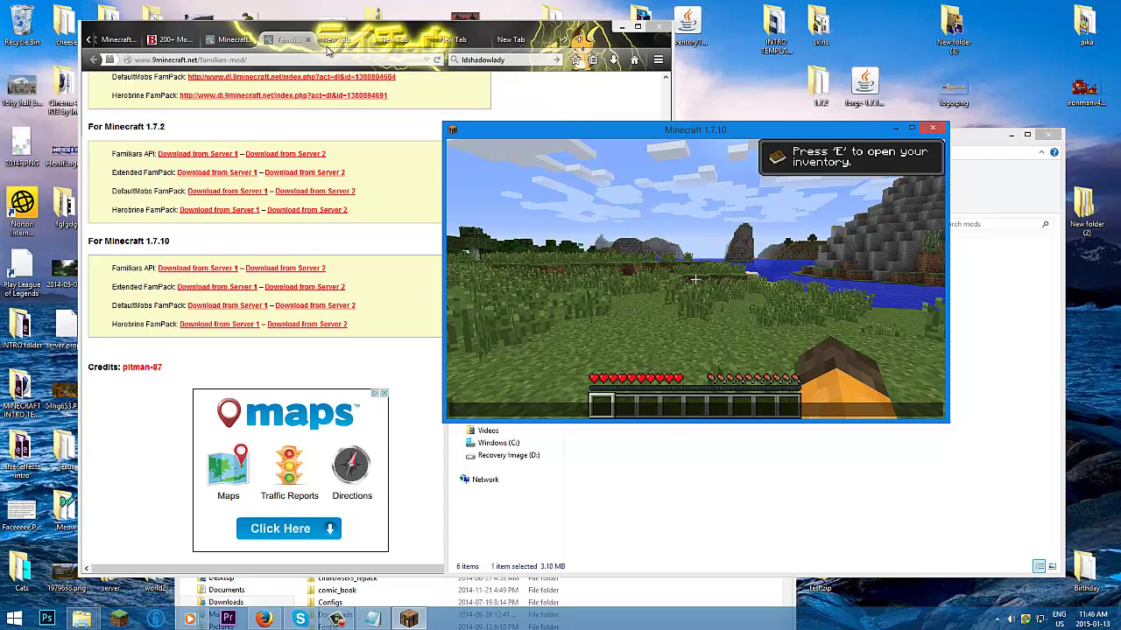
Step: Bring Firefox forward and look back over the Familiars Mod page
{"action": "left_click", "coordinate": [361, 42]}
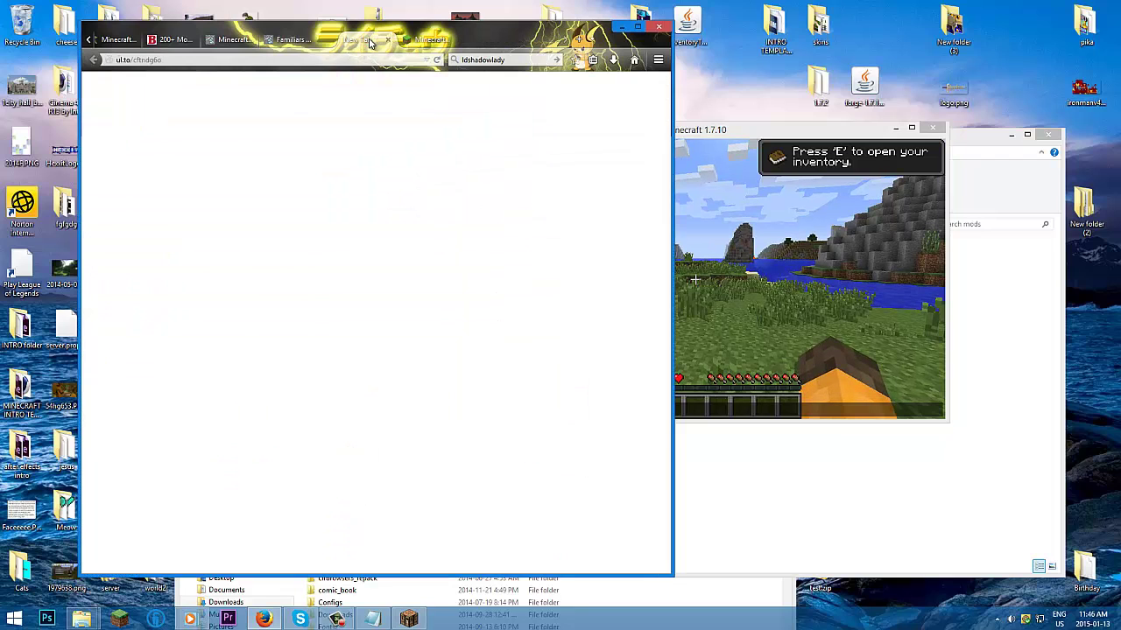
{"action": "left_click", "coordinate": [387, 41]}
{"action": "left_click", "coordinate": [460, 39]}
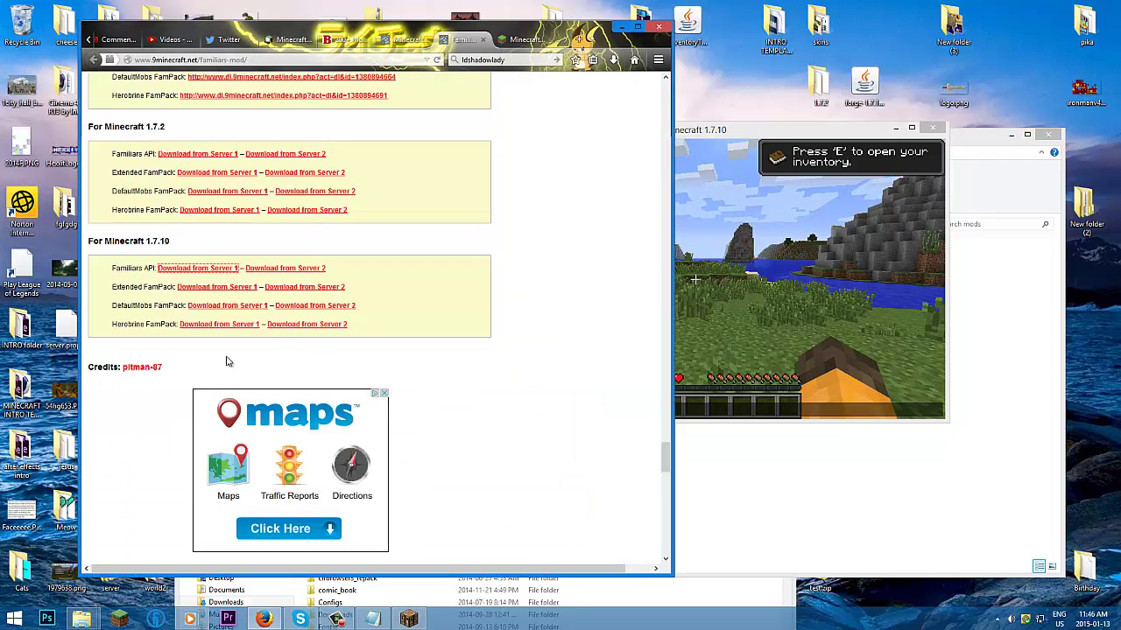
{"action": "scroll", "coordinate": [320, 427], "scroll_direction": "up", "scroll_amount": 20}
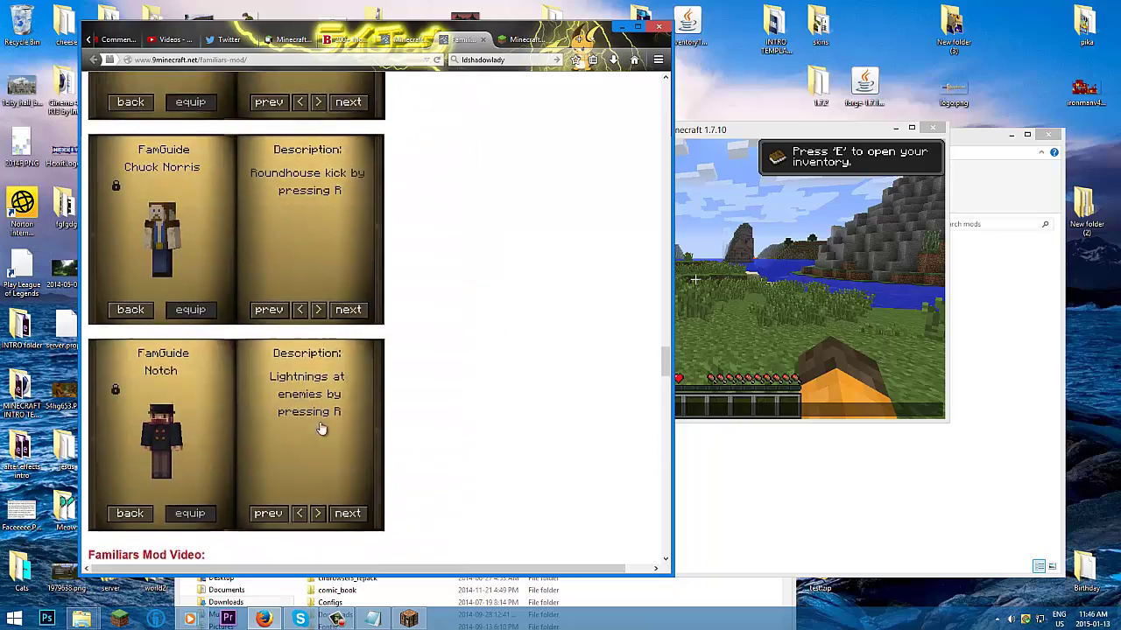
{"action": "scroll", "coordinate": [321, 427], "scroll_direction": "up", "scroll_amount": 5}
{"action": "left_click_drag", "start_coordinate": [668, 301], "coordinate": [674, 157]}
{"action": "scroll", "coordinate": [610, 289], "scroll_direction": "down", "scroll_amount": 1}
{"action": "scroll", "coordinate": [611, 283], "scroll_direction": "up", "scroll_amount": 1}
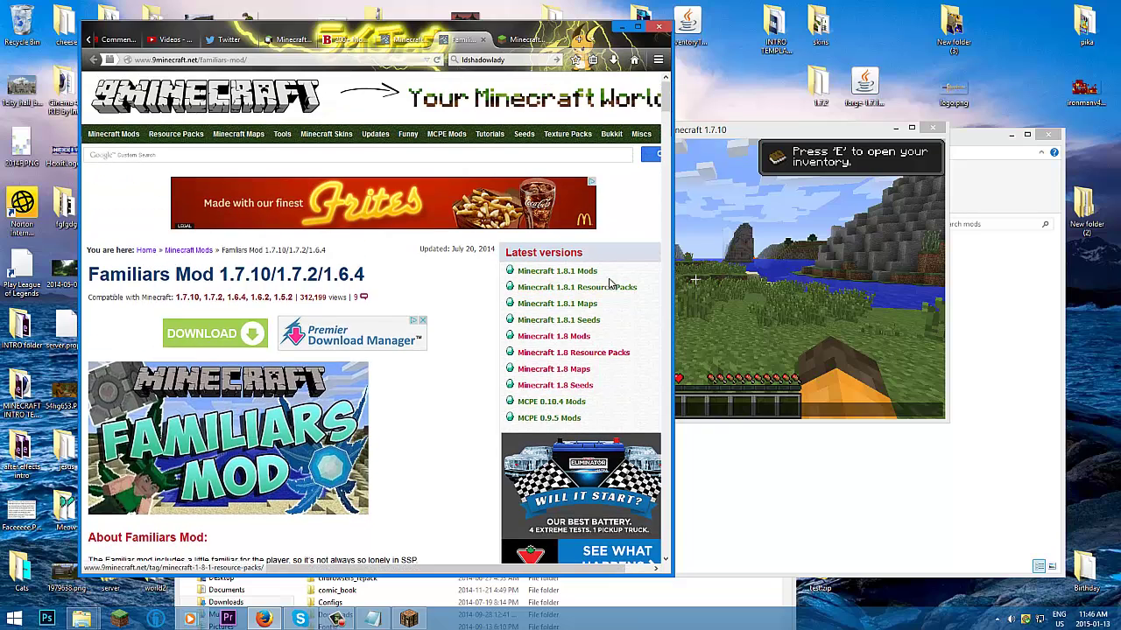
Step: Close the Familiars Mod and MCA download tabs, returning to the 1.7.10 mods list
{"action": "left_click", "coordinate": [483, 41]}
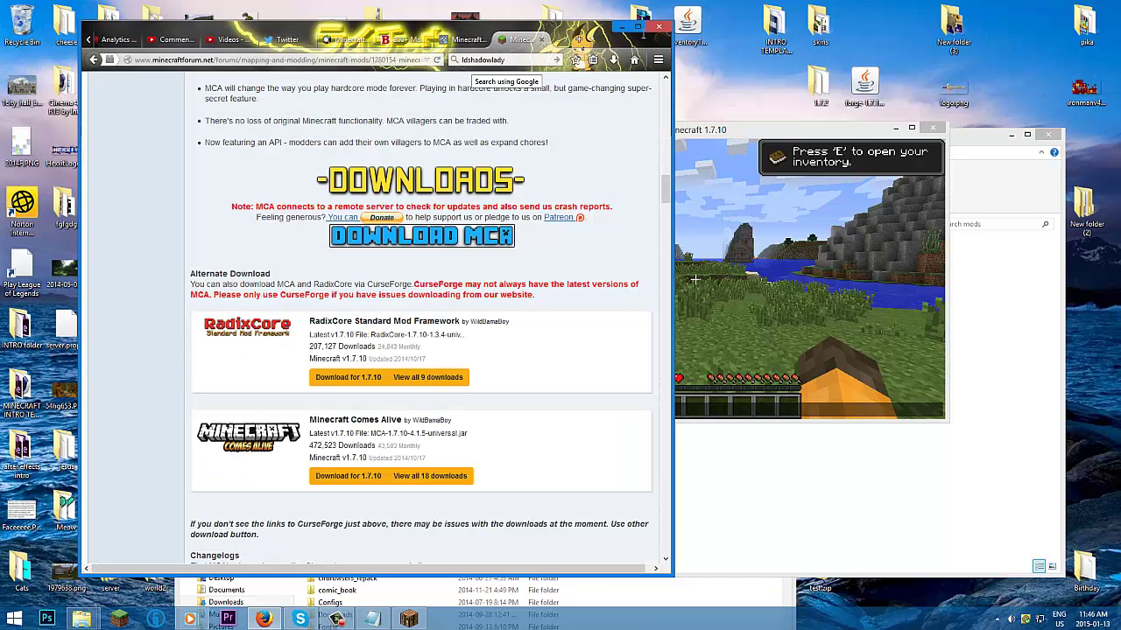
{"action": "left_click", "coordinate": [542, 41]}
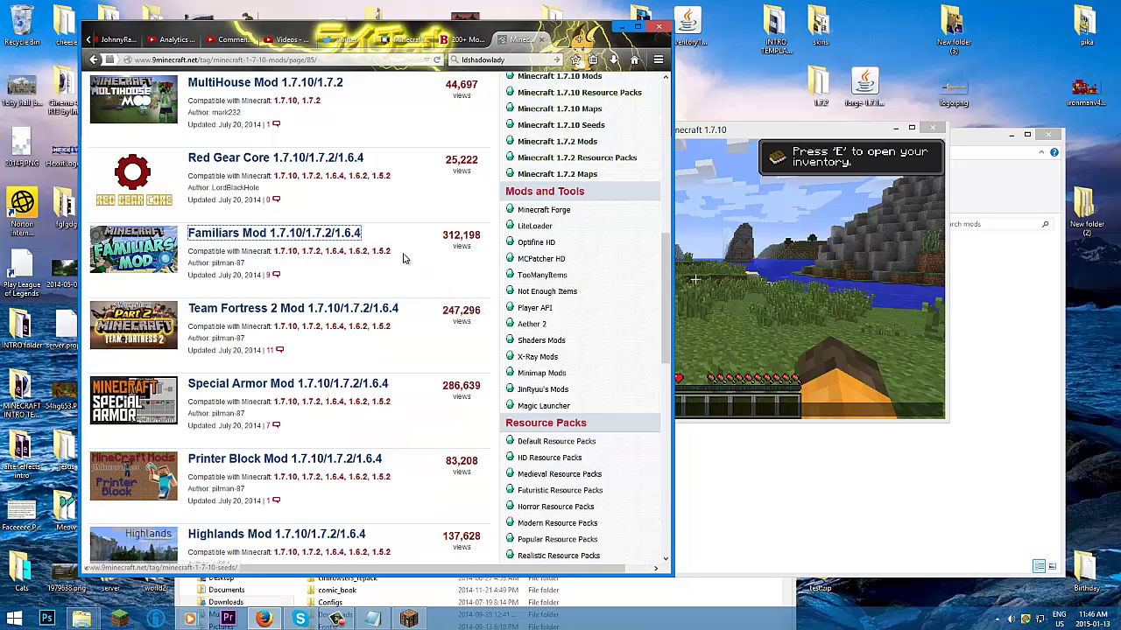
{"action": "scroll", "coordinate": [404, 259], "scroll_direction": "down", "scroll_amount": 3}
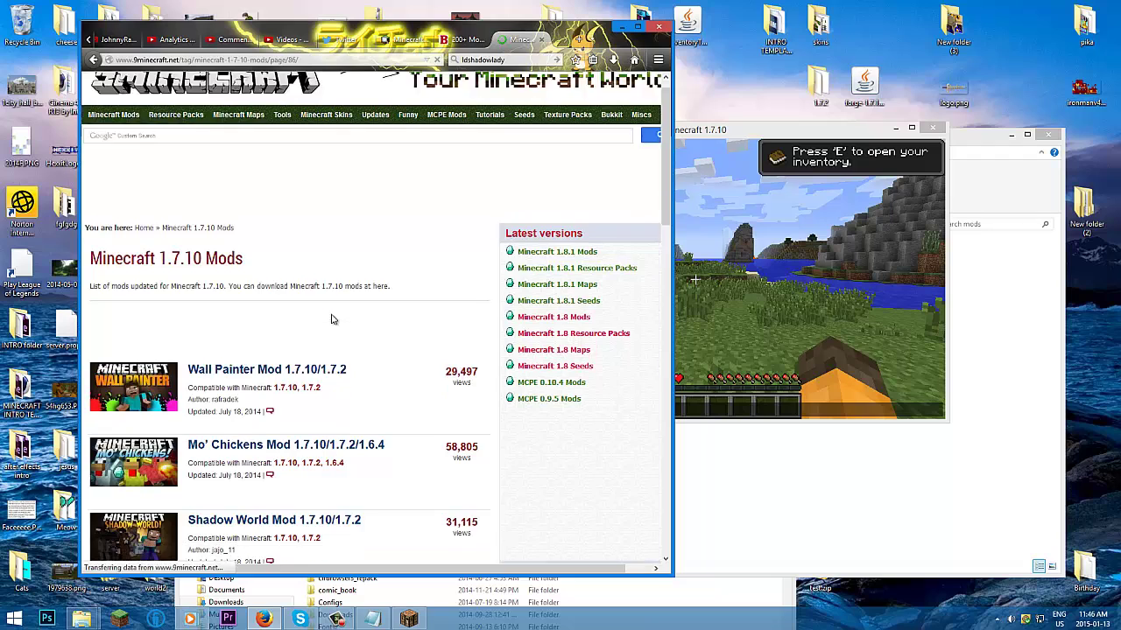
{"action": "scroll", "coordinate": [331, 319], "scroll_direction": "down", "scroll_amount": 3}
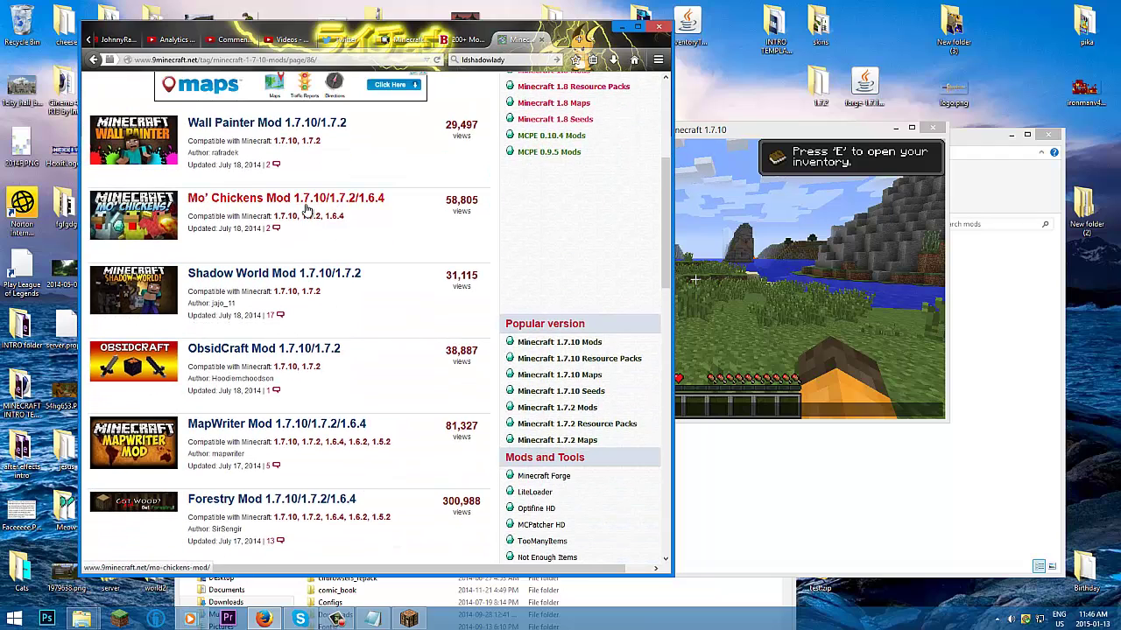
Step: Open the Mo' Chickens Mod page and follow its 1.7.10 download link
{"action": "left_click", "coordinate": [305, 208]}
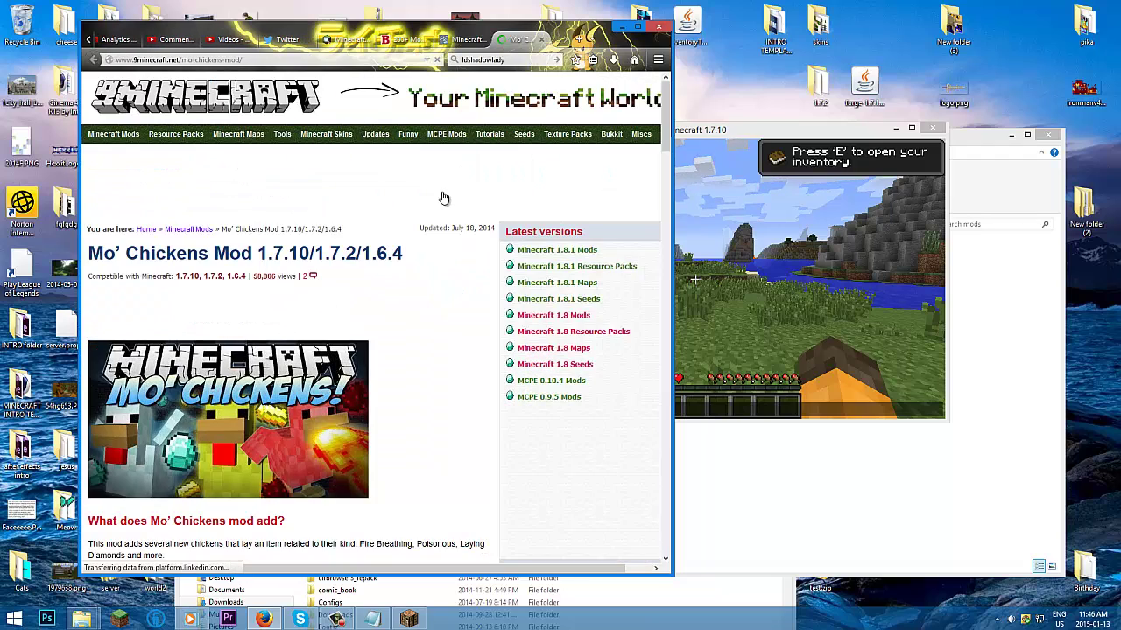
{"action": "scroll", "coordinate": [444, 198], "scroll_direction": "down", "scroll_amount": 15}
{"action": "scroll", "coordinate": [390, 298], "scroll_direction": "down", "scroll_amount": 20}
{"action": "scroll", "coordinate": [225, 388], "scroll_direction": "down", "scroll_amount": 3}
{"action": "left_click", "coordinate": [247, 287]}
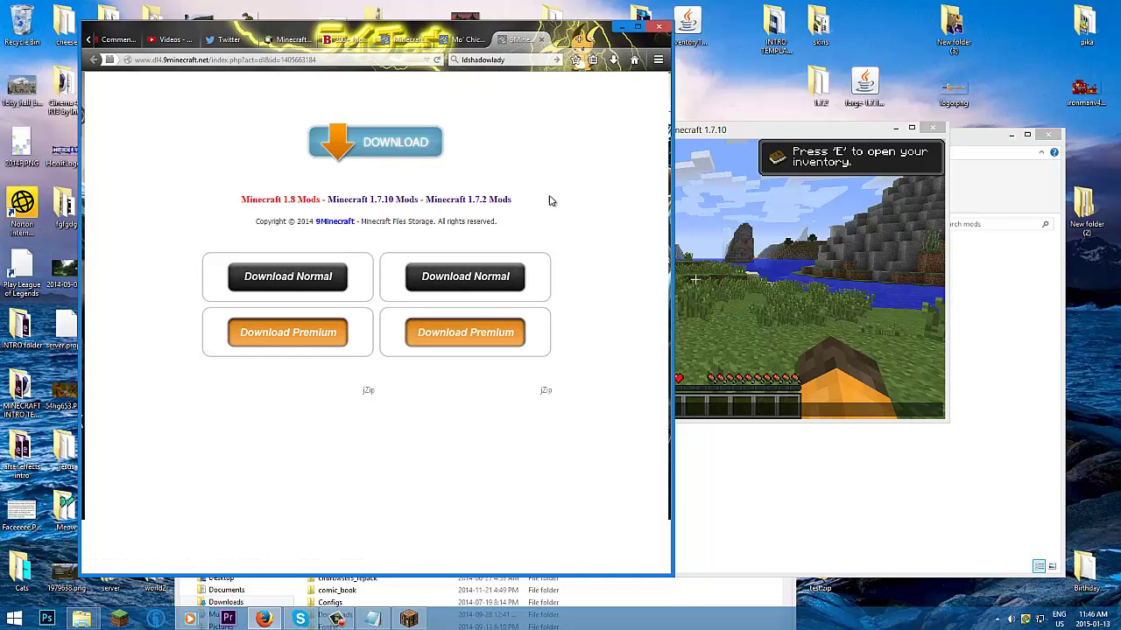
Step: Download and save the Mo' Chickens 1.7.10 jar, dismissing the pop-up window
{"action": "left_click", "coordinate": [376, 147]}
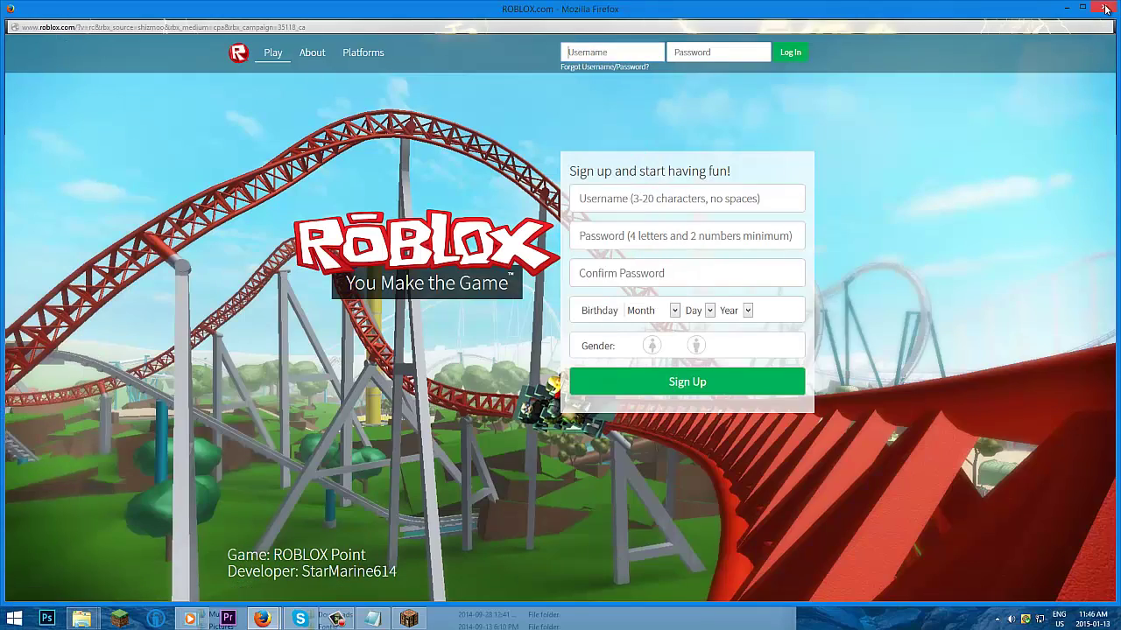
{"action": "left_click", "coordinate": [1105, 8]}
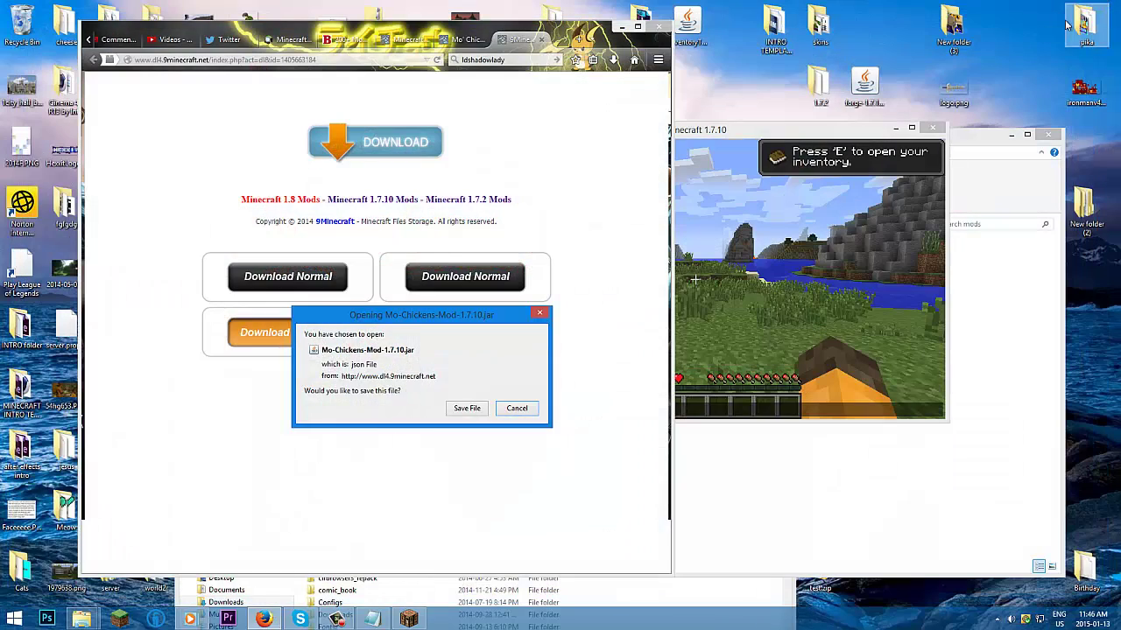
{"action": "left_click", "coordinate": [466, 405]}
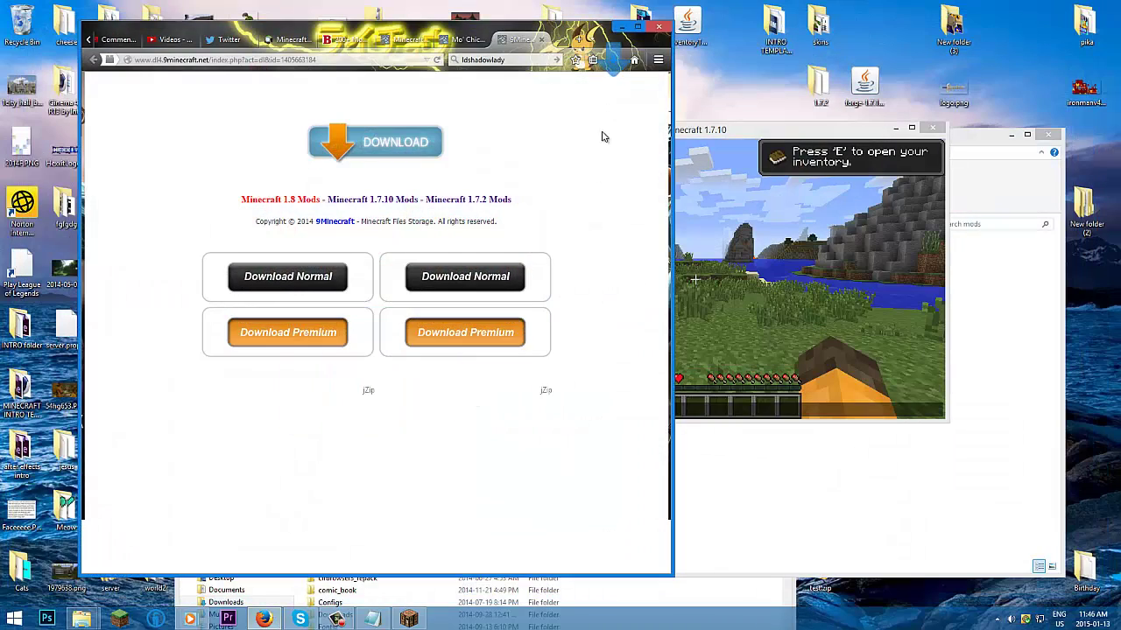
Step: Drag Mo-Chickens-Mod-1.7.10.jar into the mods folder and close the download tab
{"action": "left_click", "coordinate": [976, 363]}
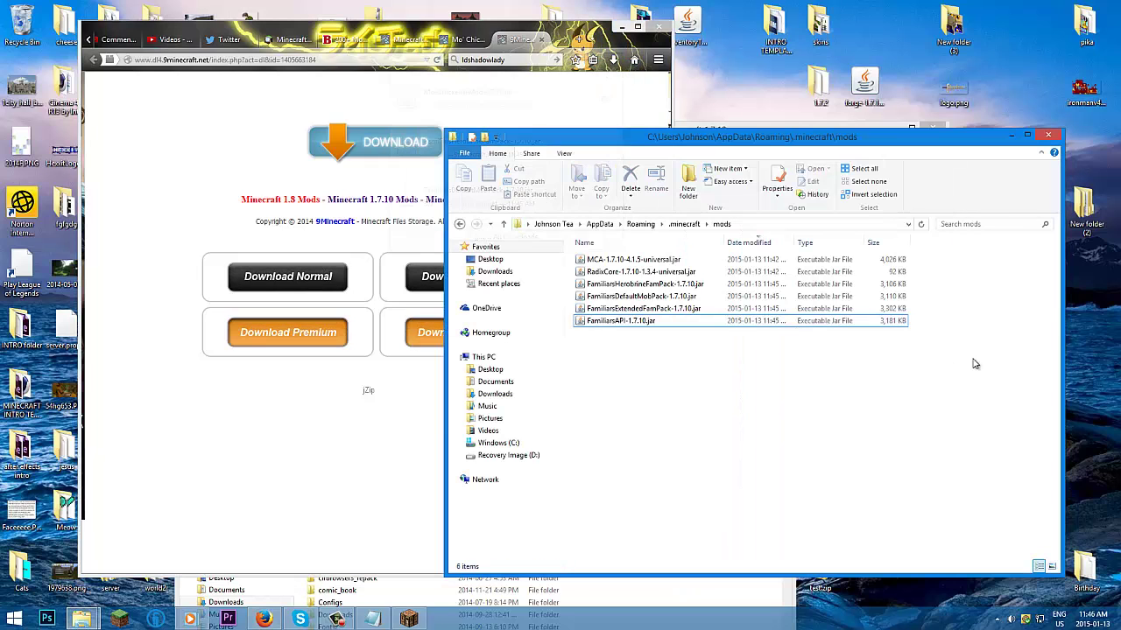
{"action": "left_click", "coordinate": [612, 60]}
{"action": "left_click_drag", "start_coordinate": [500, 114], "coordinate": [726, 435]}
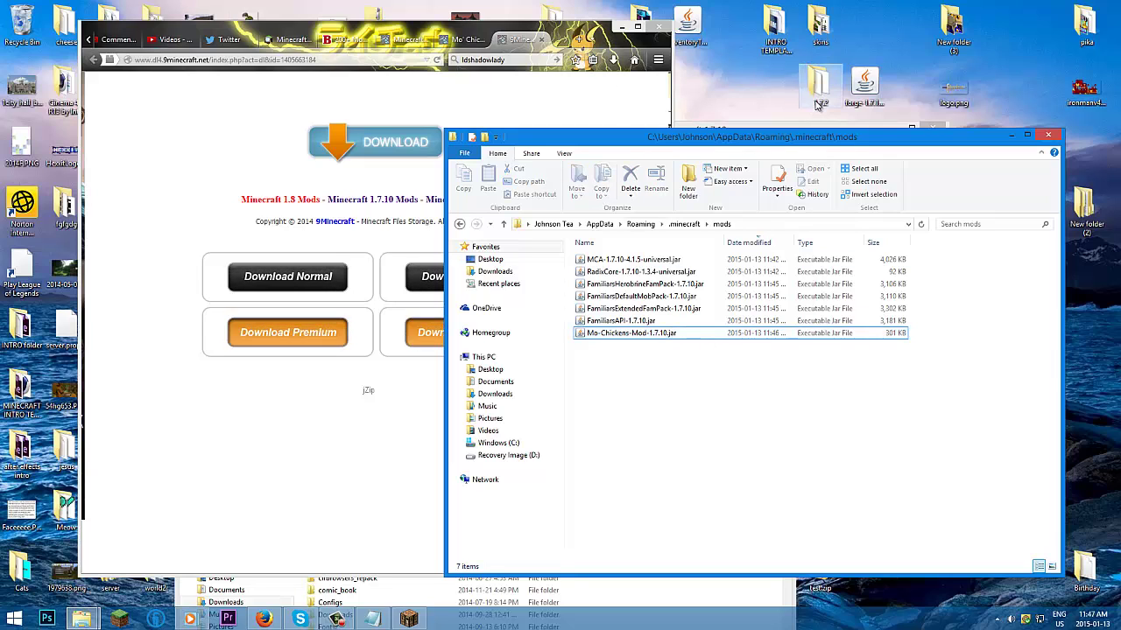
{"action": "left_click", "coordinate": [541, 40]}
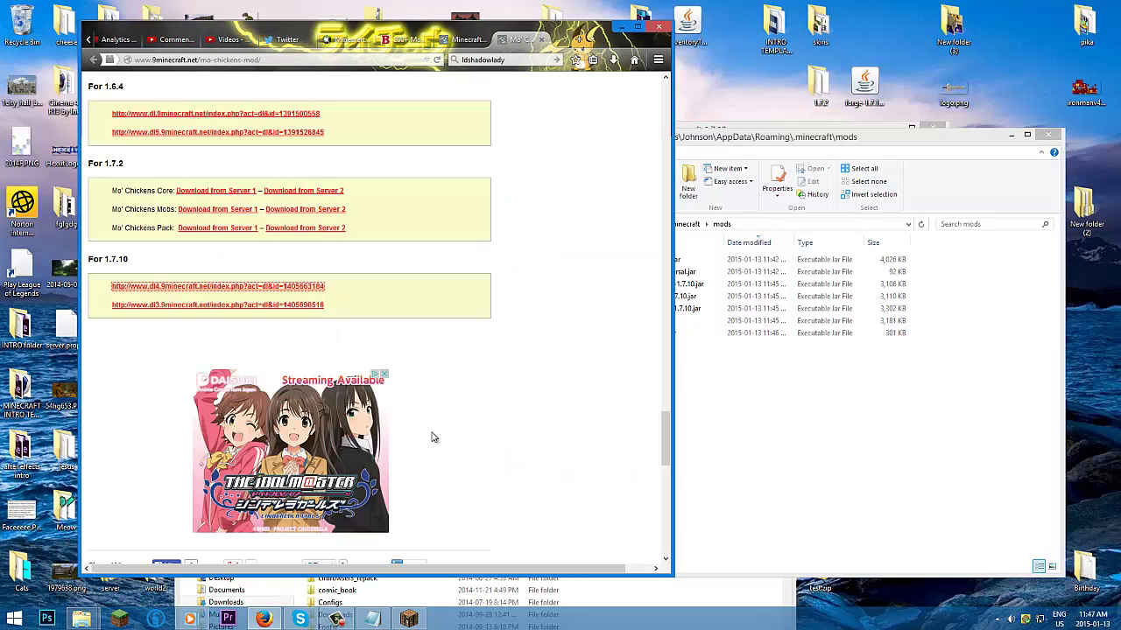
Step: Quit the running Minecraft game
{"action": "left_click", "coordinate": [408, 619]}
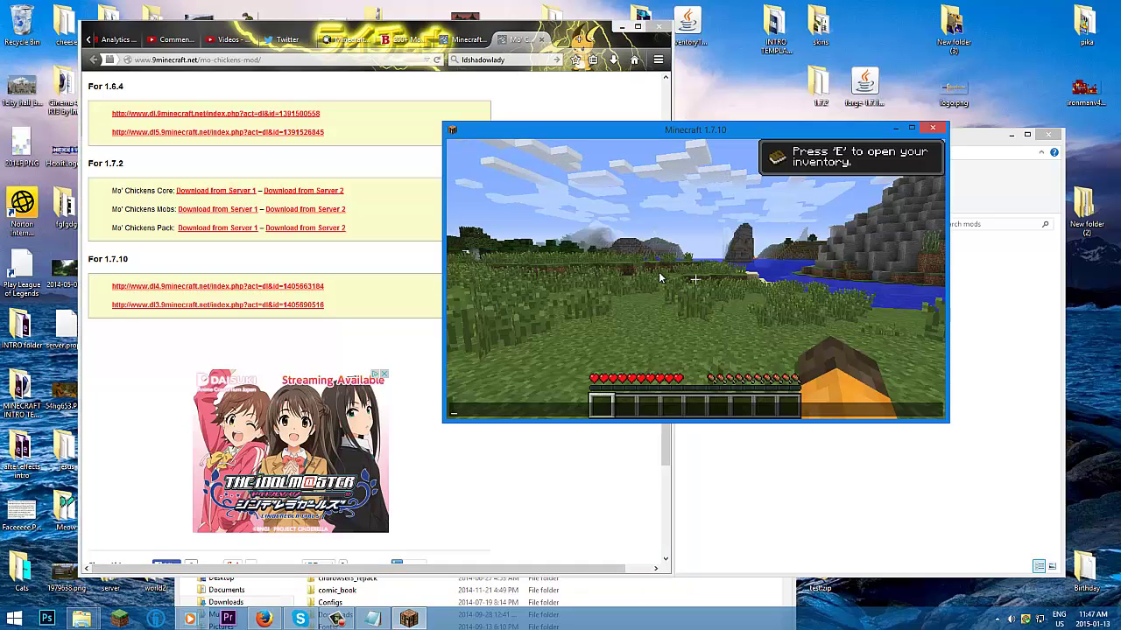
{"action": "left_click", "coordinate": [935, 130]}
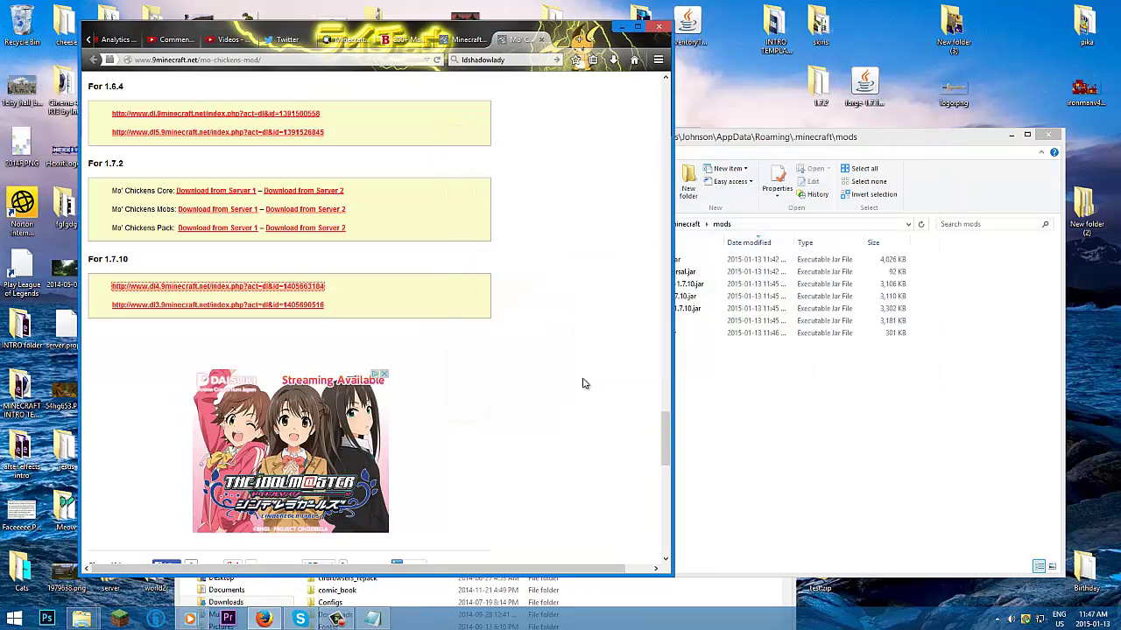
{"action": "scroll", "coordinate": [430, 192], "scroll_direction": "up", "scroll_amount": 10}
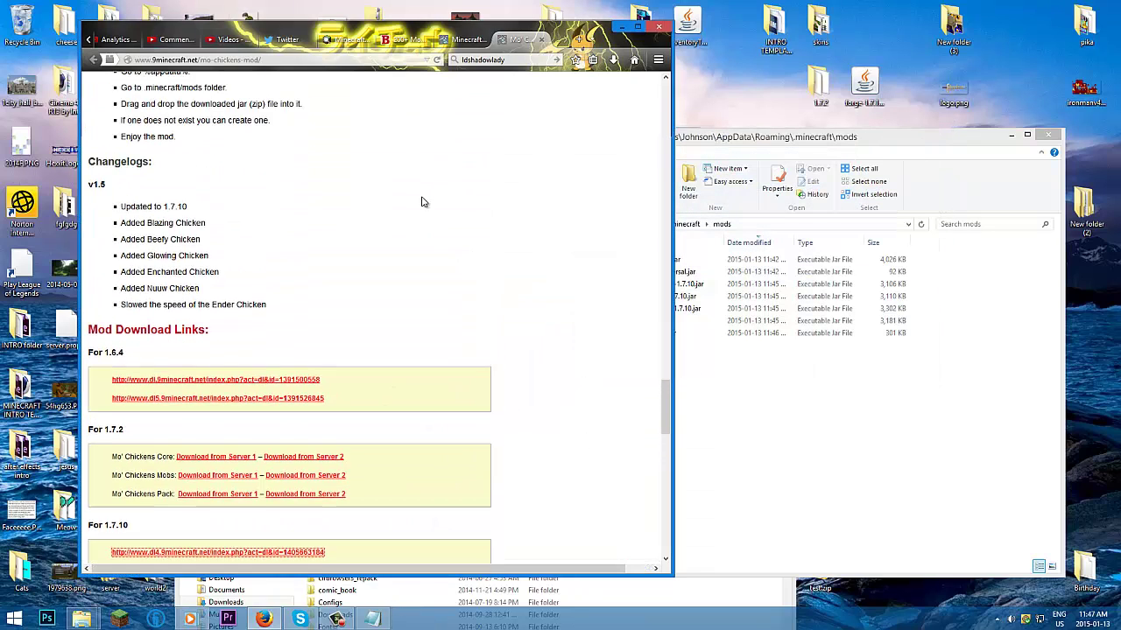
{"action": "scroll", "coordinate": [430, 223], "scroll_direction": "up", "scroll_amount": 3}
Step: Return to the 1.7.10 mods list and relaunch Minecraft from the launcher
{"action": "key", "text": "alt+Left"}
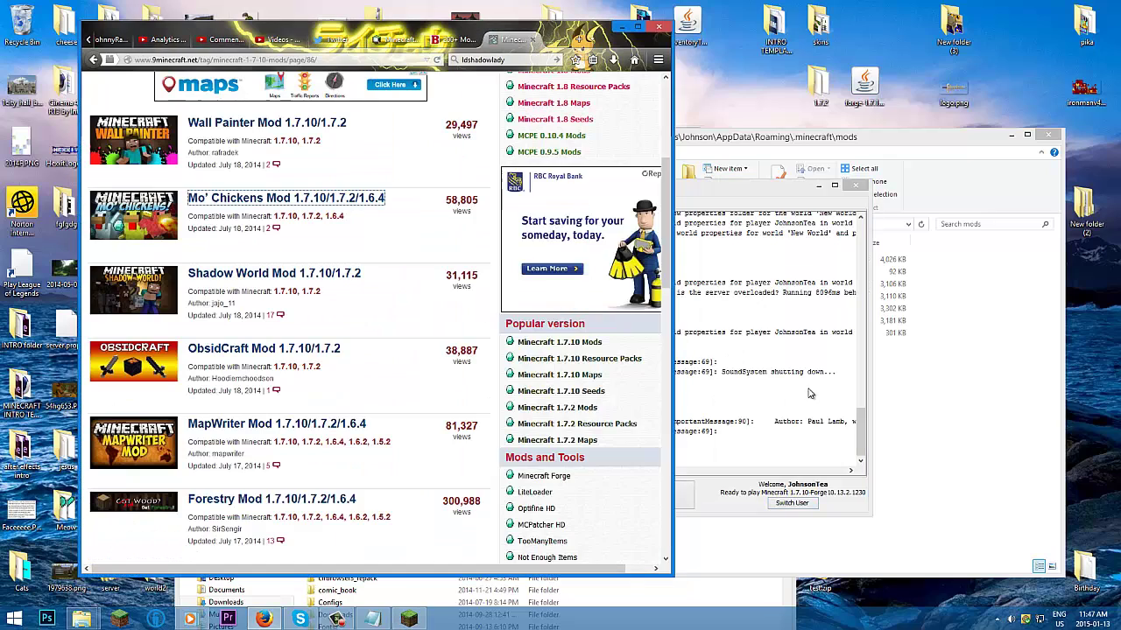
{"action": "left_click", "coordinate": [603, 499]}
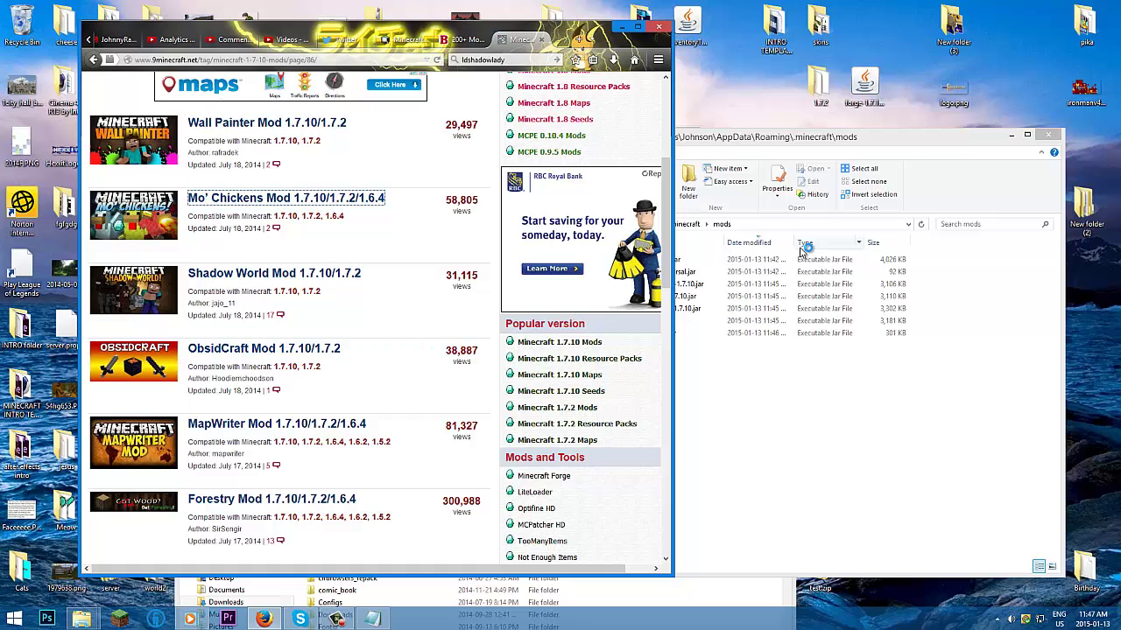
{"action": "scroll", "coordinate": [339, 339], "scroll_direction": "down", "scroll_amount": 5}
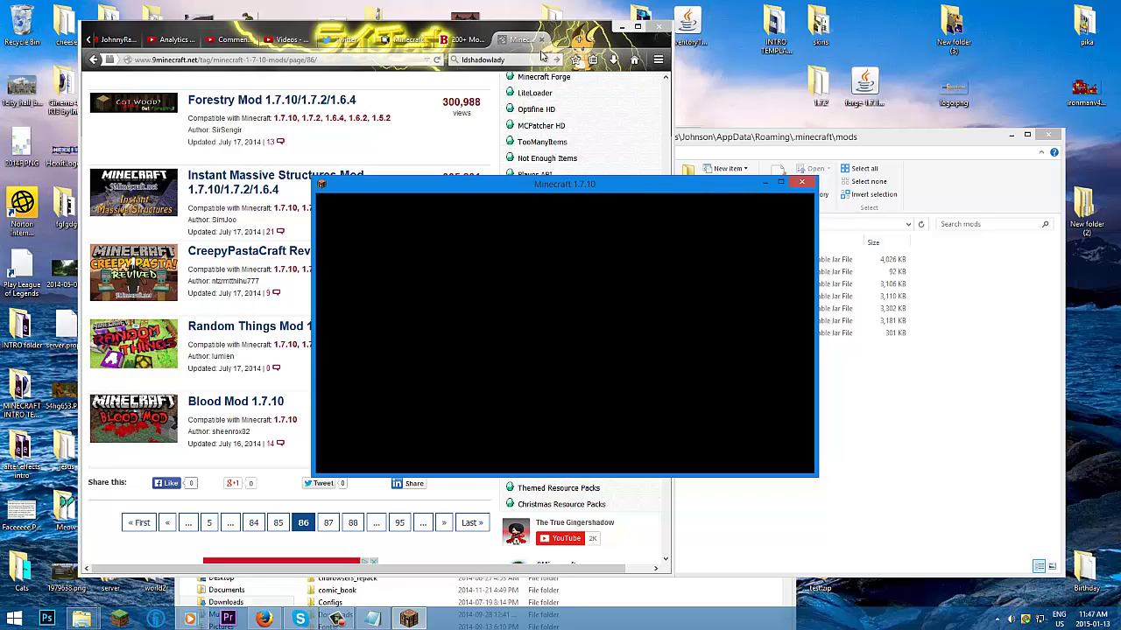
Step: Browse pages 87 and 88 of the 1.7.10 mods list and open TragicMC Mod
{"action": "left_click", "coordinate": [495, 25]}
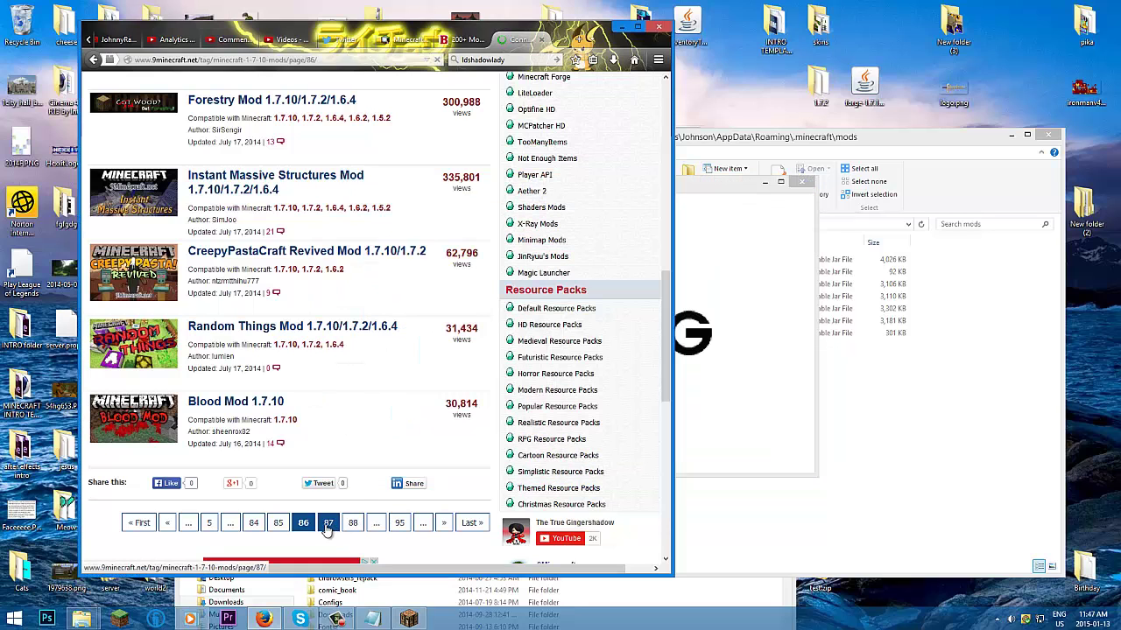
{"action": "scroll", "coordinate": [362, 450], "scroll_direction": "down", "scroll_amount": 1}
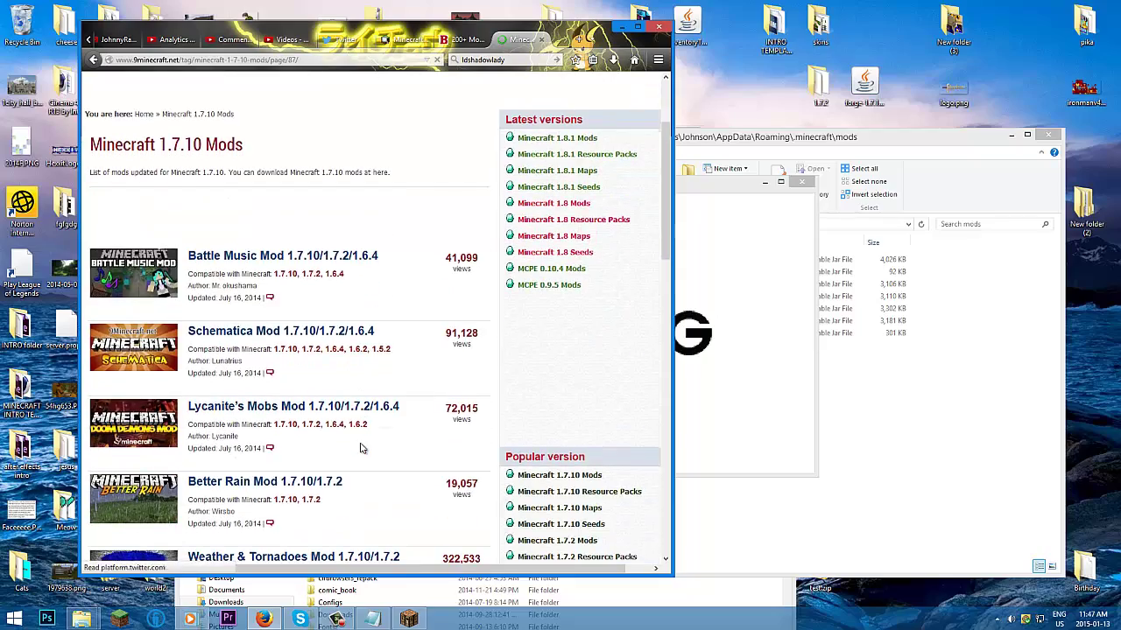
{"action": "scroll", "coordinate": [363, 450], "scroll_direction": "down", "scroll_amount": 2}
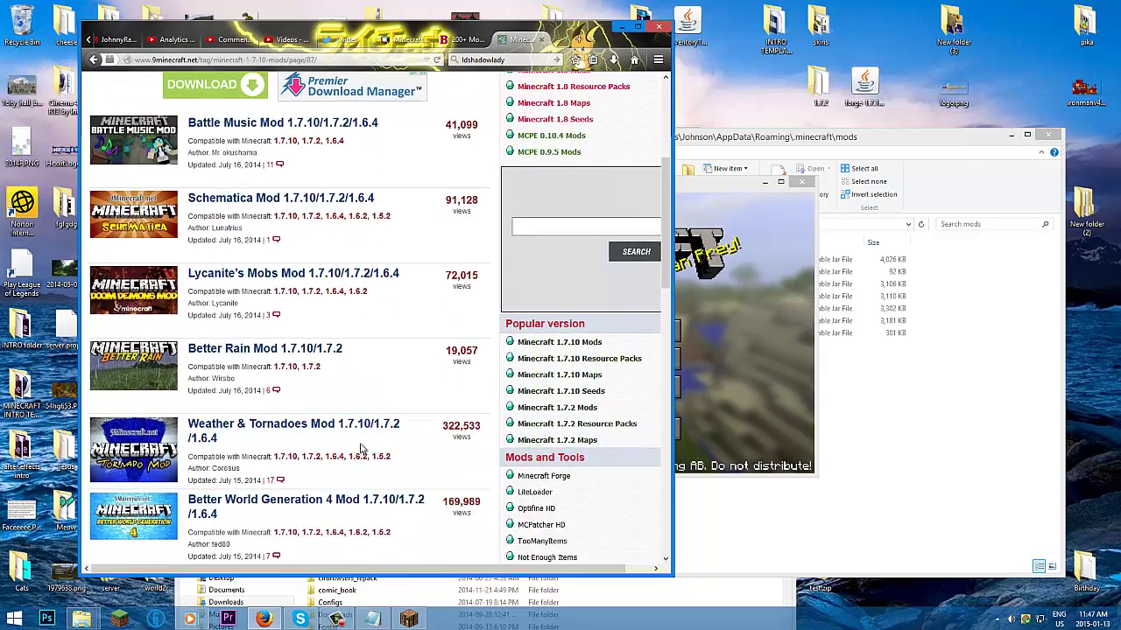
{"action": "scroll", "coordinate": [363, 450], "scroll_direction": "down", "scroll_amount": 4}
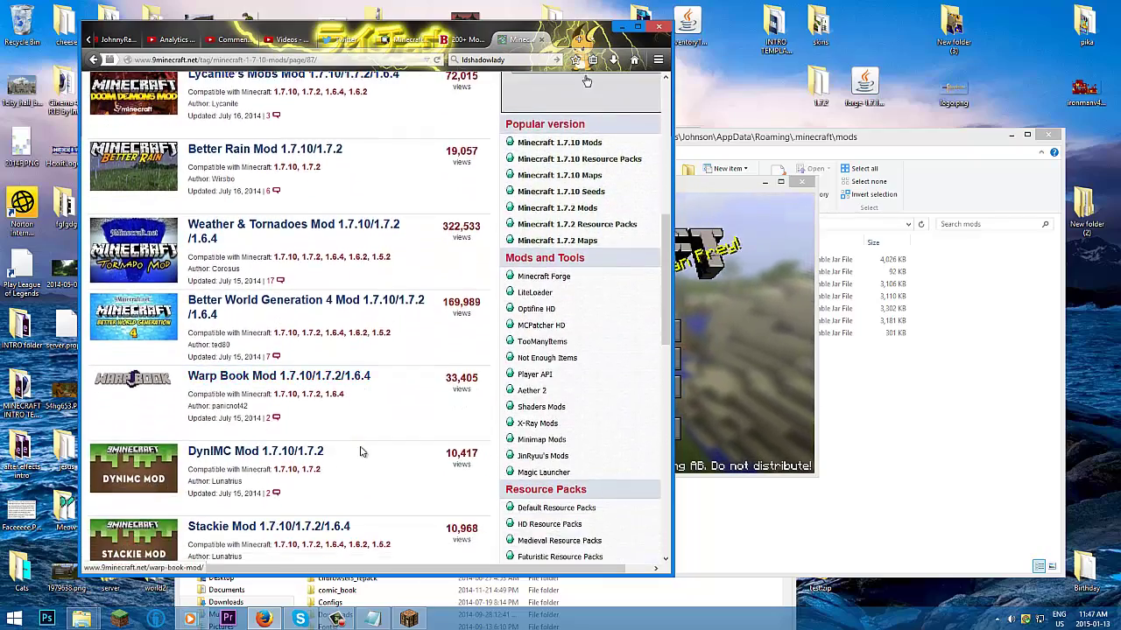
{"action": "scroll", "coordinate": [363, 452], "scroll_direction": "down", "scroll_amount": 1}
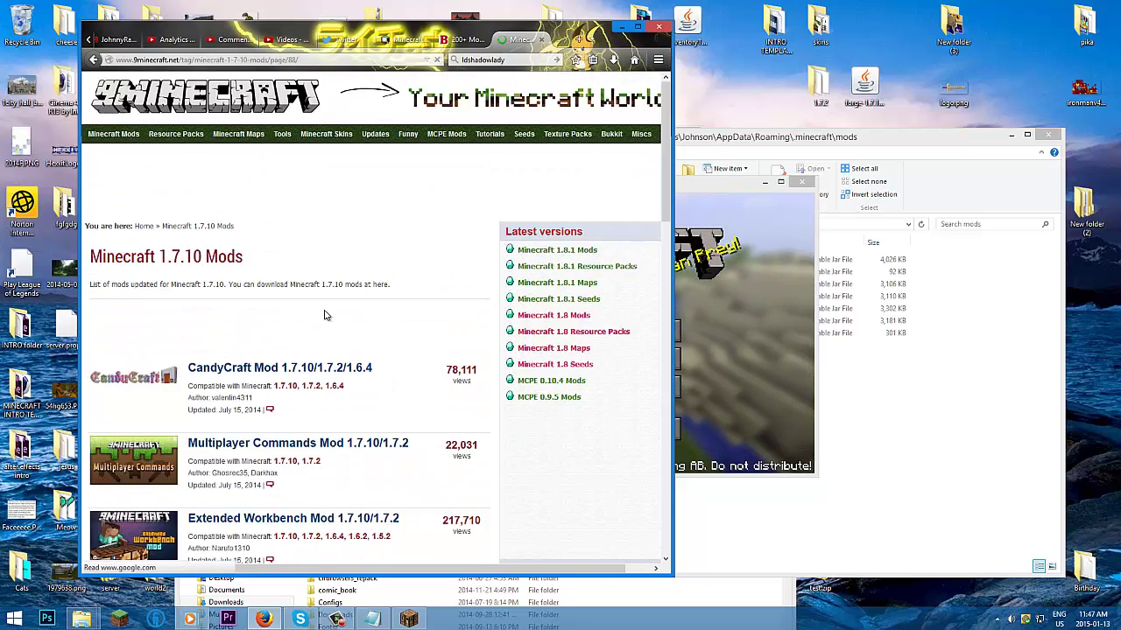
{"action": "scroll", "coordinate": [324, 317], "scroll_direction": "down", "scroll_amount": 3}
{"action": "scroll", "coordinate": [324, 317], "scroll_direction": "down", "scroll_amount": 2}
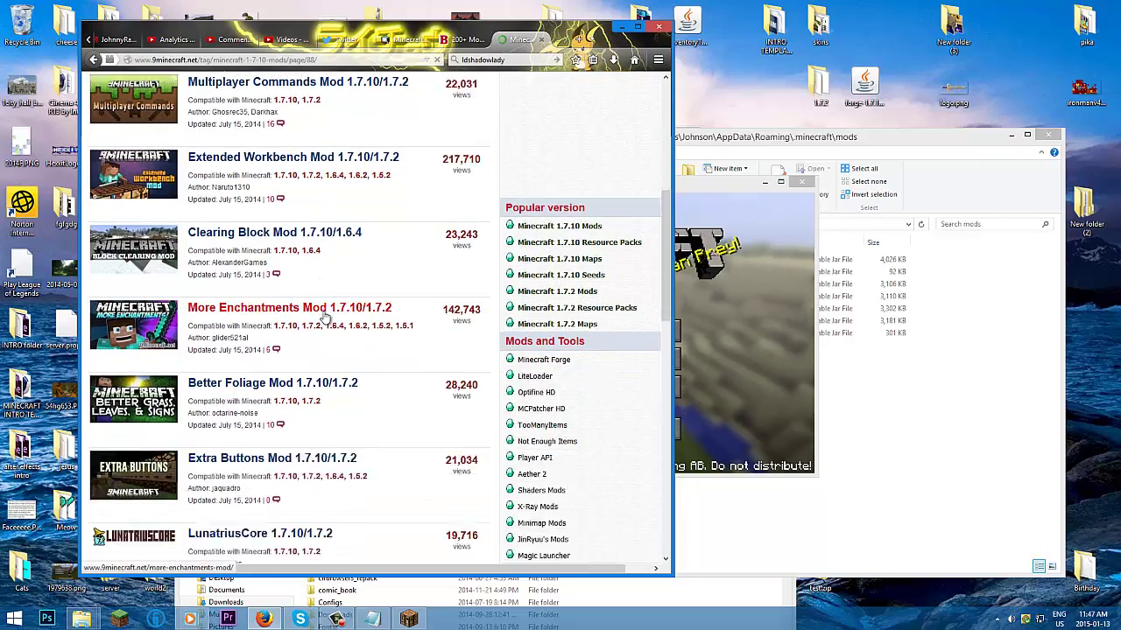
{"action": "scroll", "coordinate": [250, 232], "scroll_direction": "up", "scroll_amount": 3}
{"action": "scroll", "coordinate": [248, 241], "scroll_direction": "down", "scroll_amount": 5}
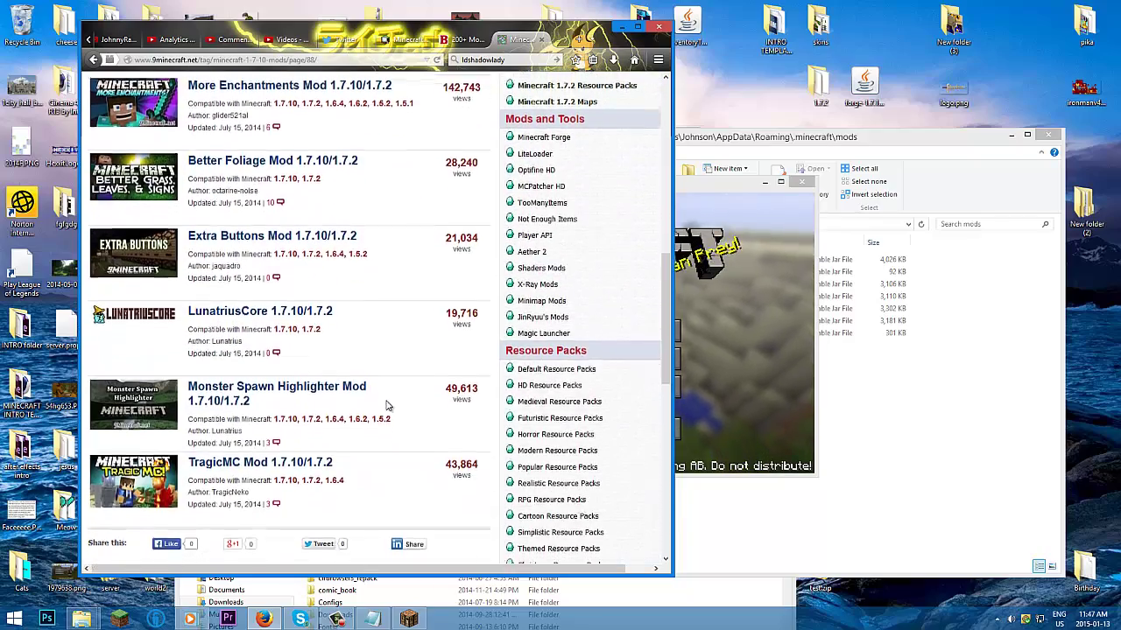
{"action": "scroll", "coordinate": [332, 432], "scroll_direction": "down", "scroll_amount": 2}
{"action": "left_click", "coordinate": [306, 338]}
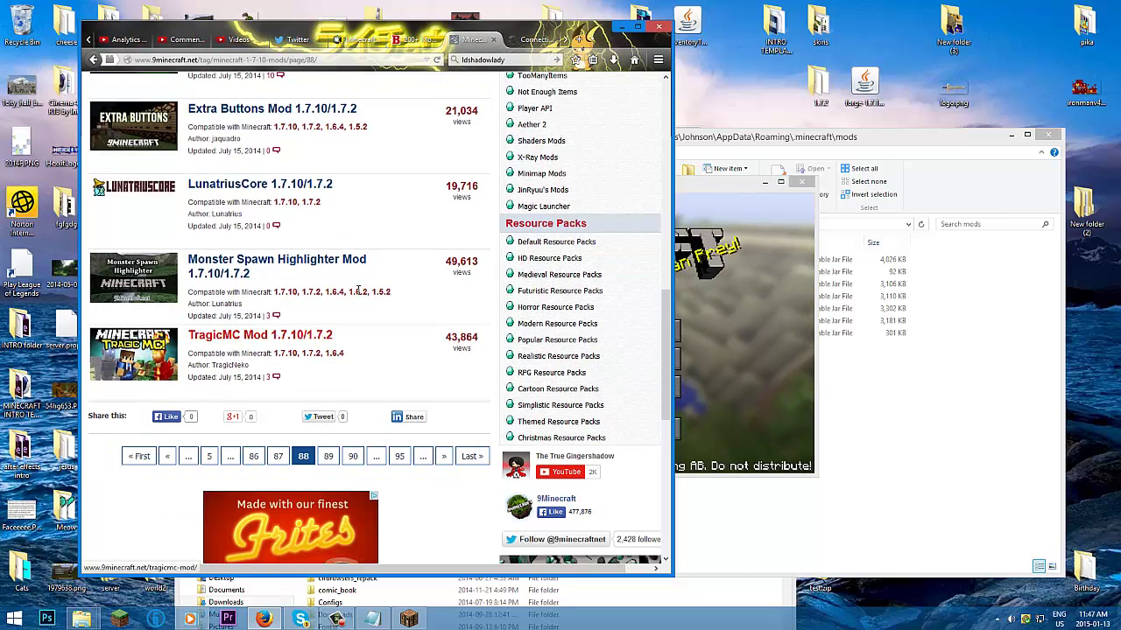
Step: Check the Mod List to confirm Mo' Chickens is among the 10 loaded mods
{"action": "left_click", "coordinate": [741, 305]}
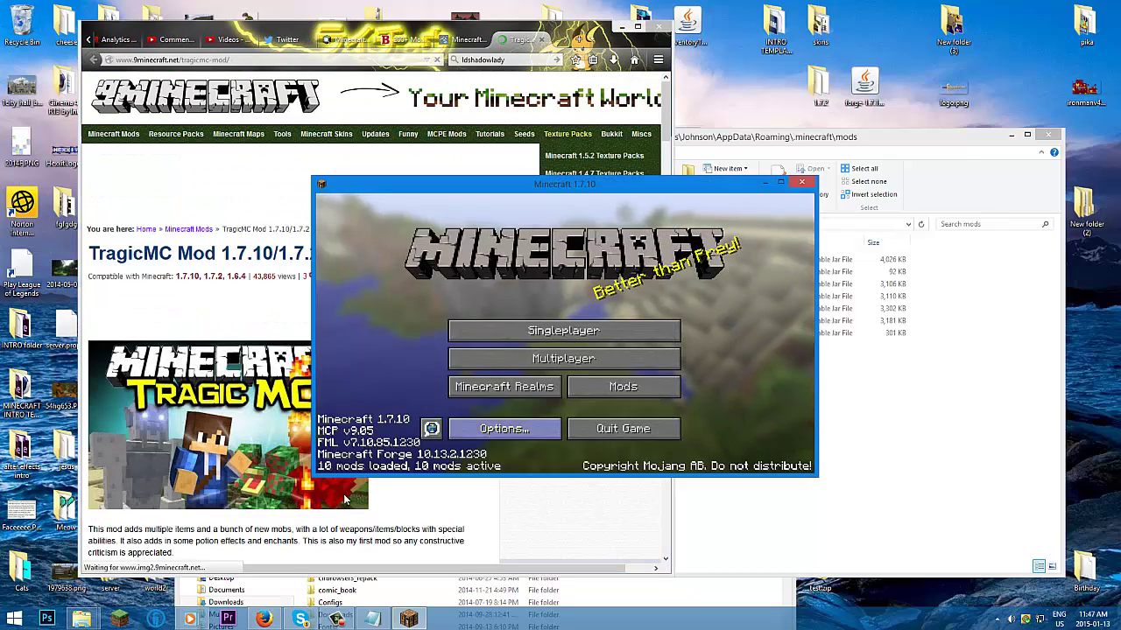
{"action": "left_click", "coordinate": [651, 388]}
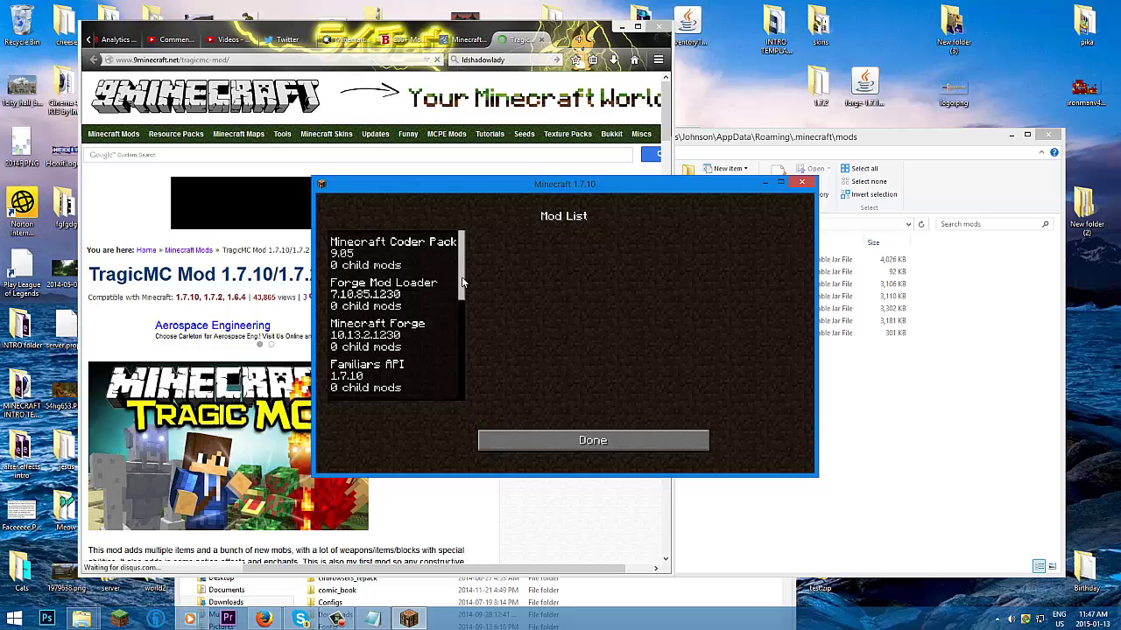
{"action": "scroll", "coordinate": [461, 313], "scroll_direction": "down", "scroll_amount": 5}
{"action": "left_click_drag", "start_coordinate": [460, 332], "coordinate": [455, 403]}
{"action": "left_click", "coordinate": [594, 447]}
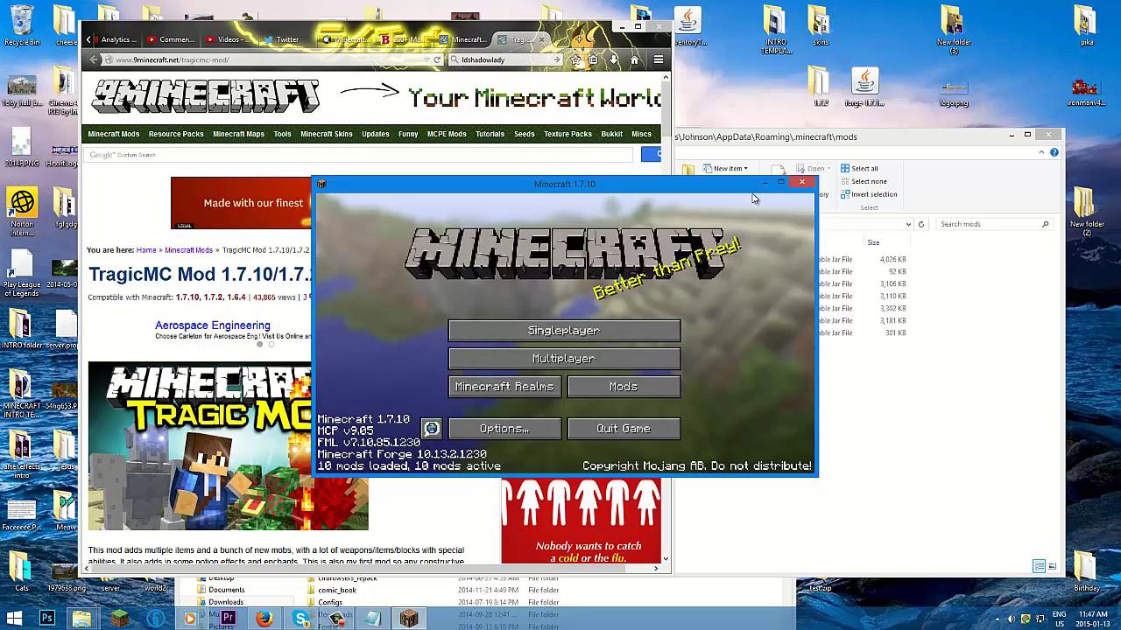
Step: Select the existing New World save from the Singleplayer world list
{"action": "left_click", "coordinate": [782, 182]}
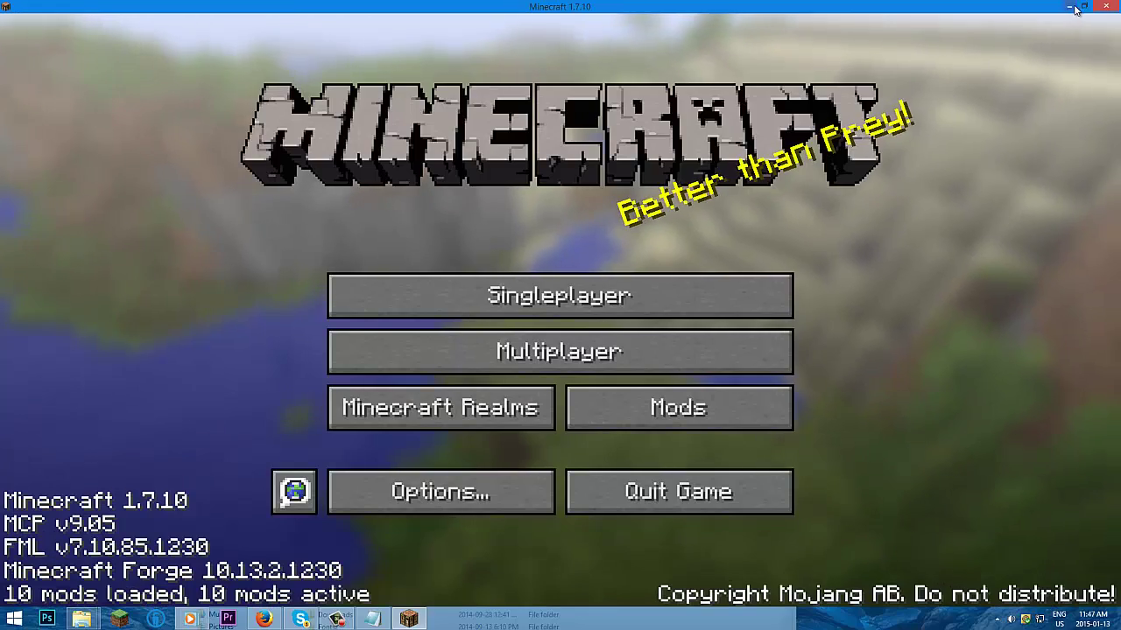
{"action": "left_click", "coordinate": [1083, 7]}
{"action": "left_click", "coordinate": [518, 331]}
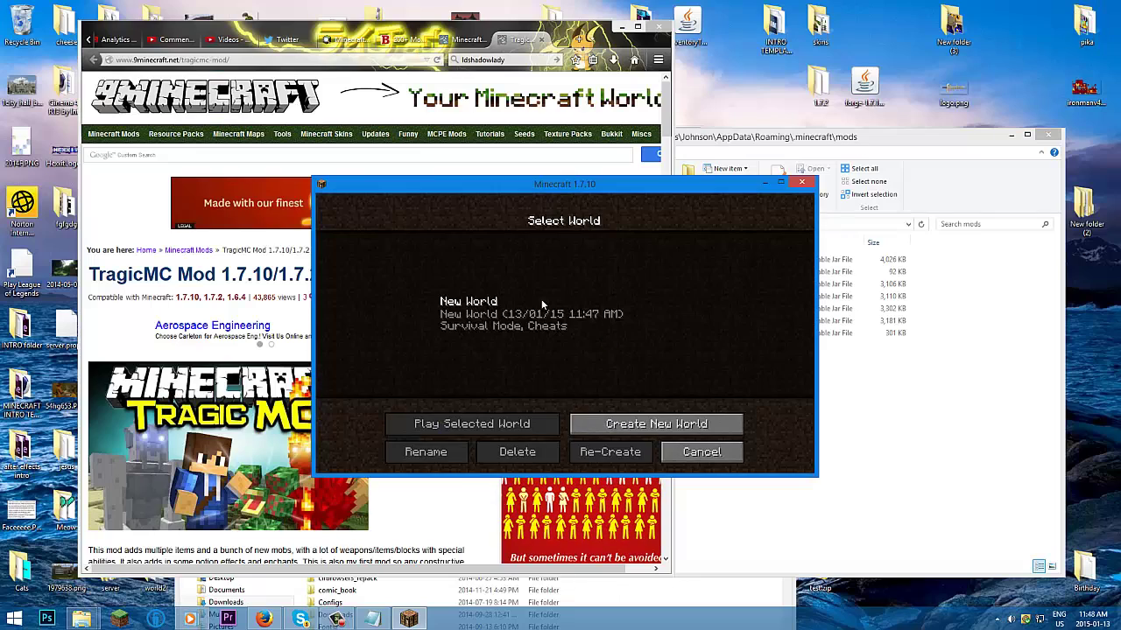
{"action": "left_click", "coordinate": [514, 317]}
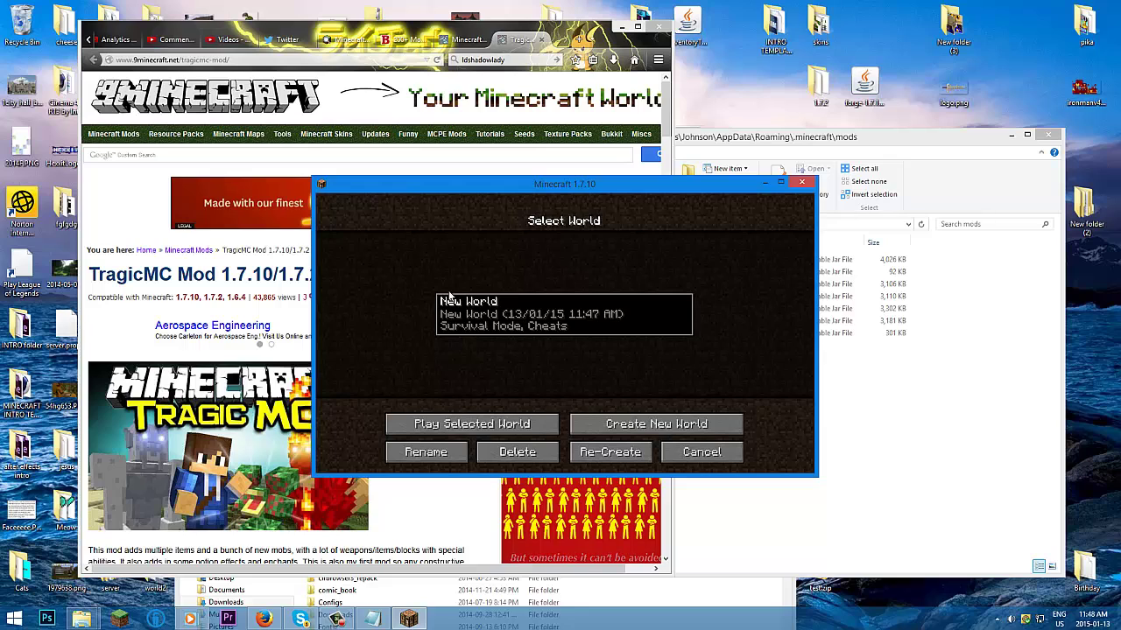
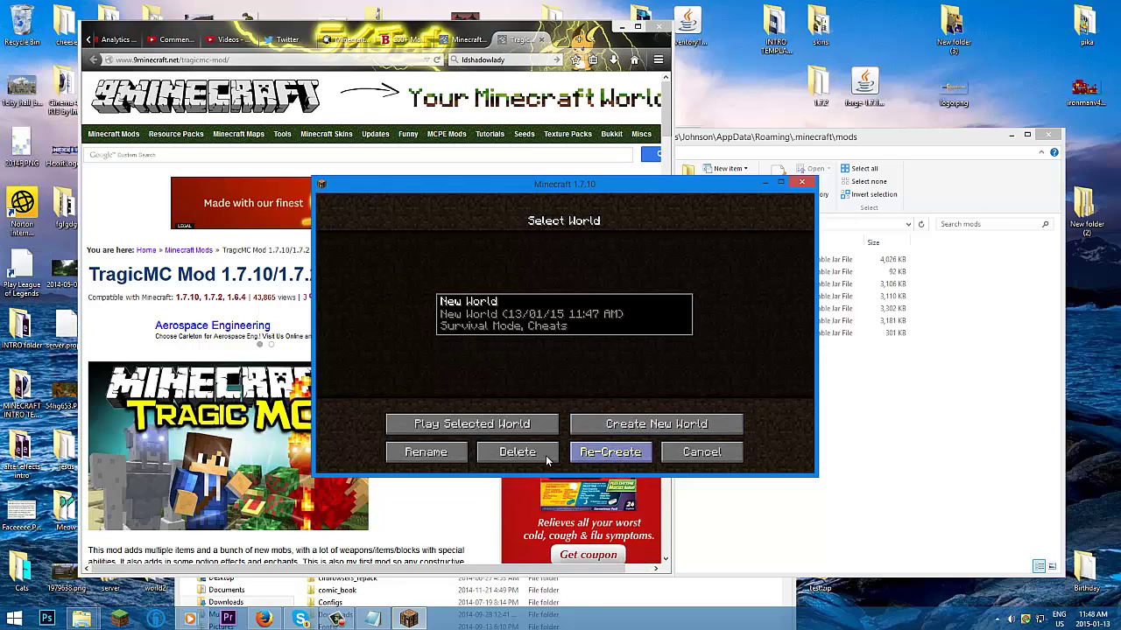
Step: Delete the old New World save and generate a fresh world with default settings
{"action": "left_click", "coordinate": [530, 459]}
{"action": "left_click", "coordinate": [500, 363]}
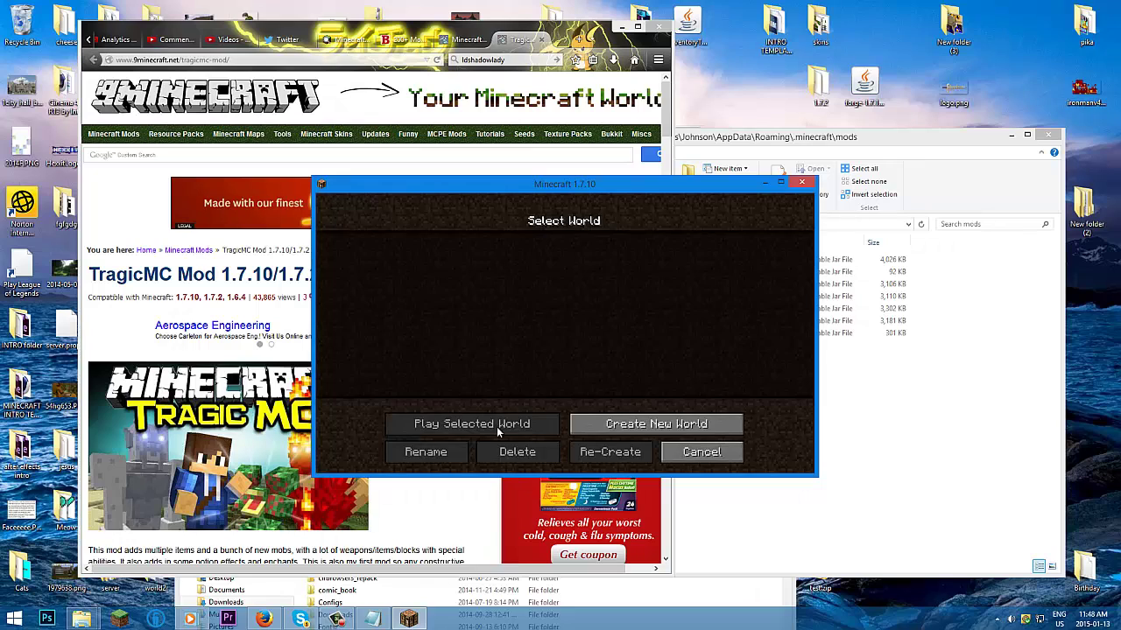
{"action": "left_click", "coordinate": [613, 425]}
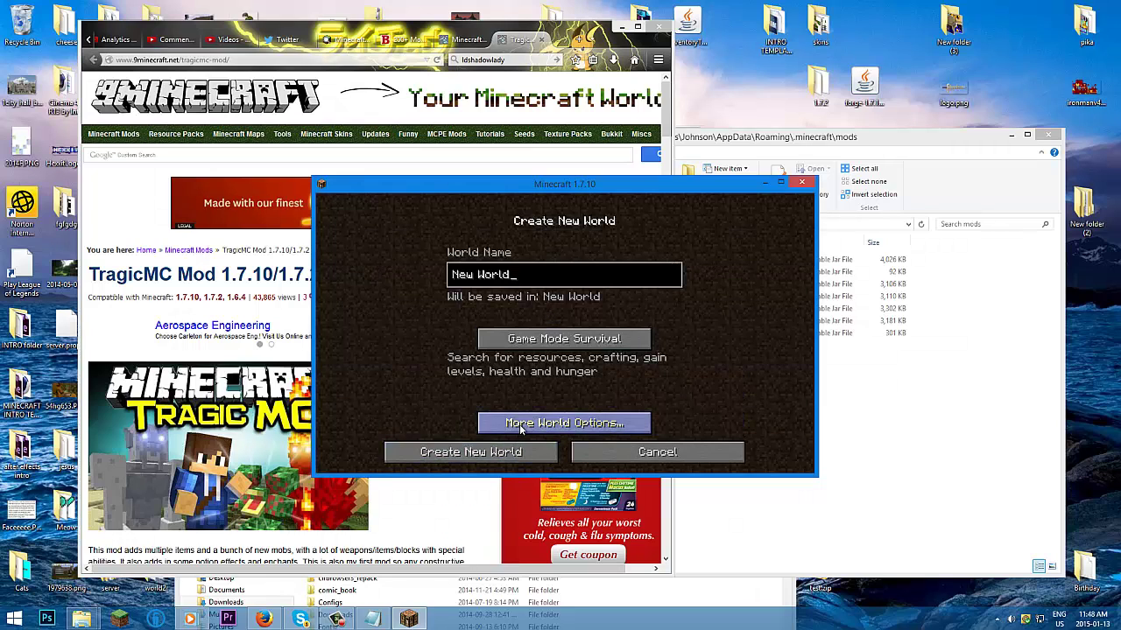
{"action": "left_click", "coordinate": [515, 457]}
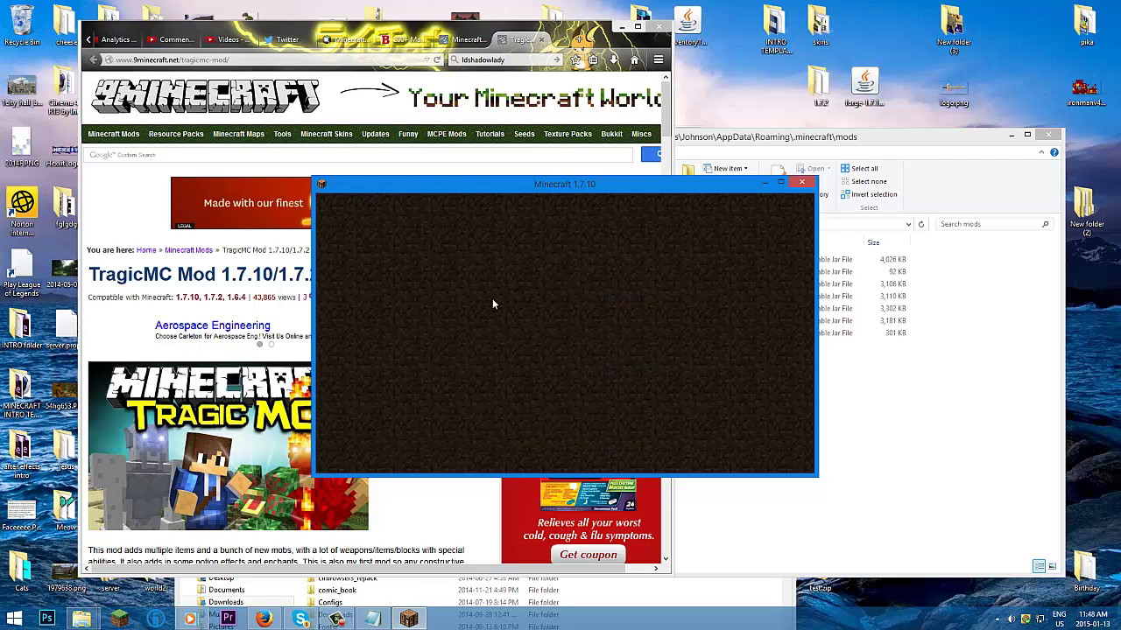
Step: Scroll the TragicMC page to its 1.7.10 link and switch to the MediaFire download tab
{"action": "left_click", "coordinate": [519, 31]}
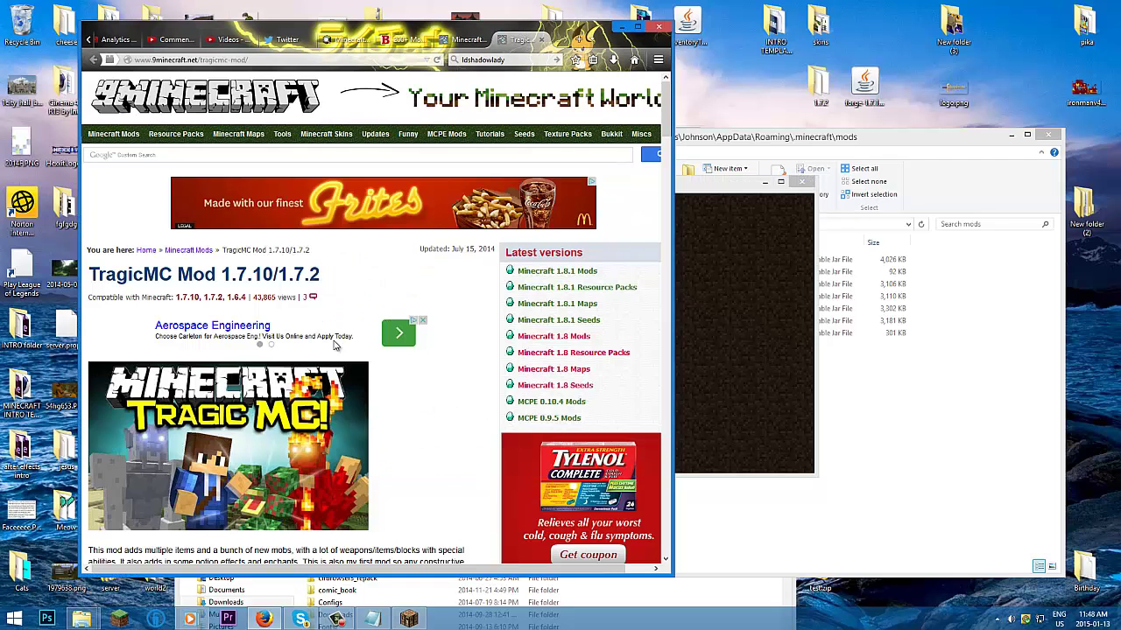
{"action": "scroll", "coordinate": [333, 345], "scroll_direction": "down", "scroll_amount": 10}
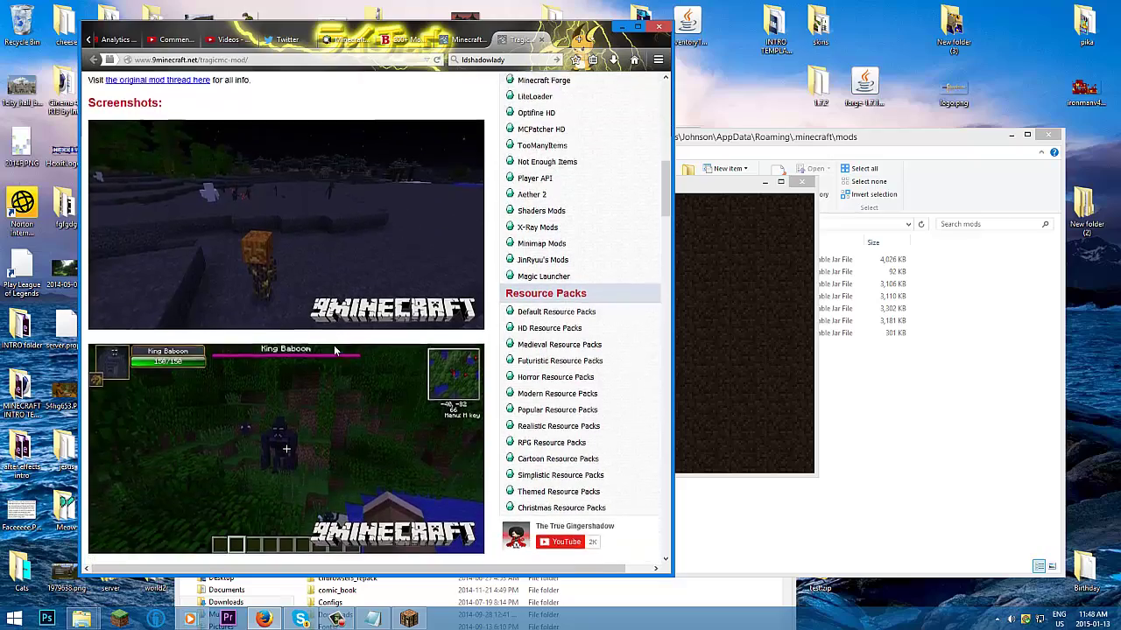
{"action": "scroll", "coordinate": [333, 351], "scroll_direction": "down", "scroll_amount": 10}
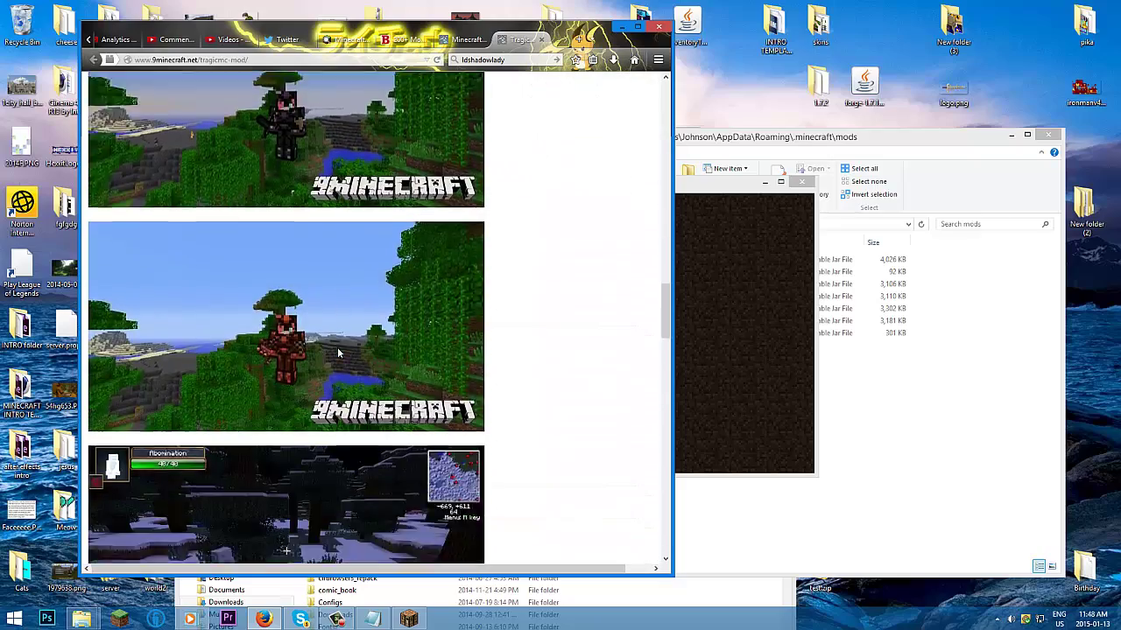
{"action": "scroll", "coordinate": [338, 353], "scroll_direction": "down", "scroll_amount": 15}
{"action": "scroll", "coordinate": [237, 212], "scroll_direction": "up", "scroll_amount": 2}
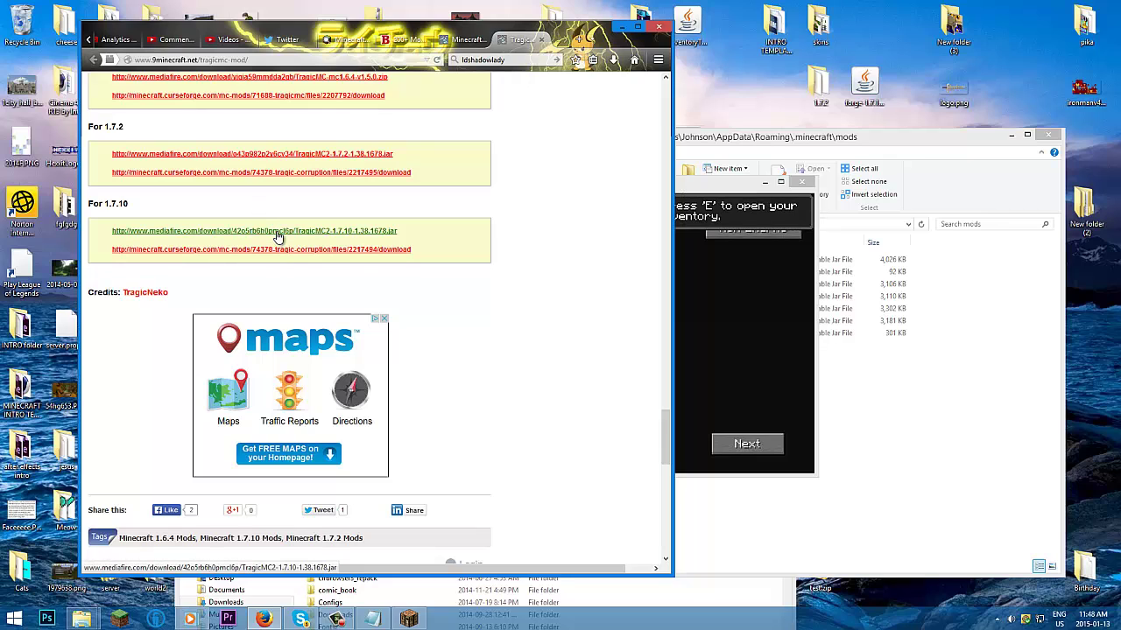
{"action": "left_click", "coordinate": [529, 41]}
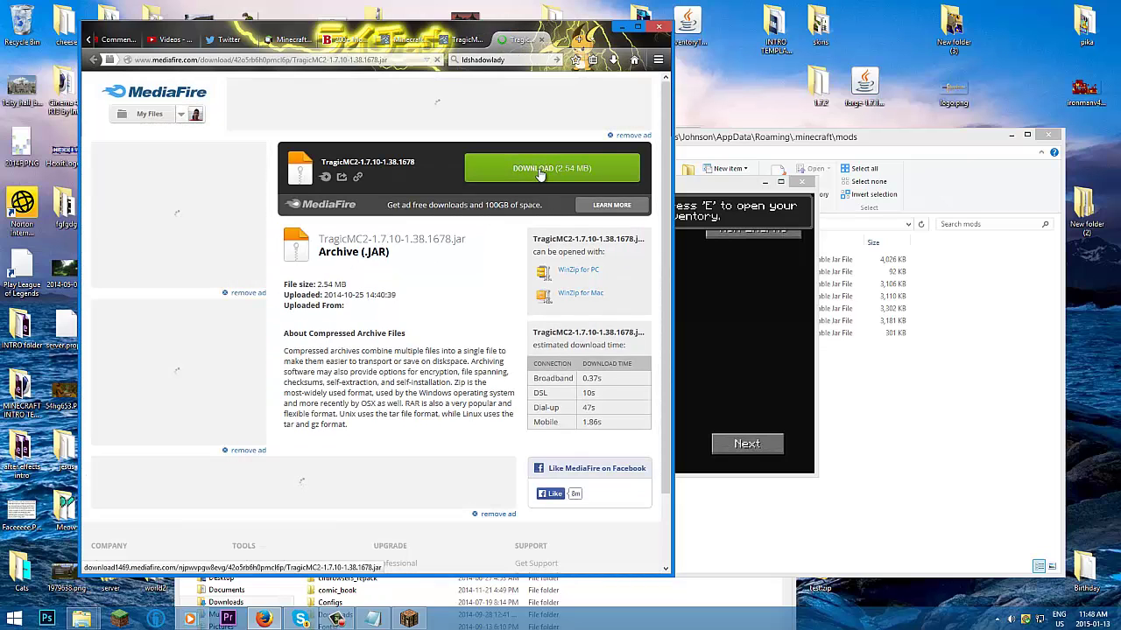
Step: Download TragicMC2-1.7.10-1.38.1678.jar from MediaFire and save the file
{"action": "left_click", "coordinate": [540, 173]}
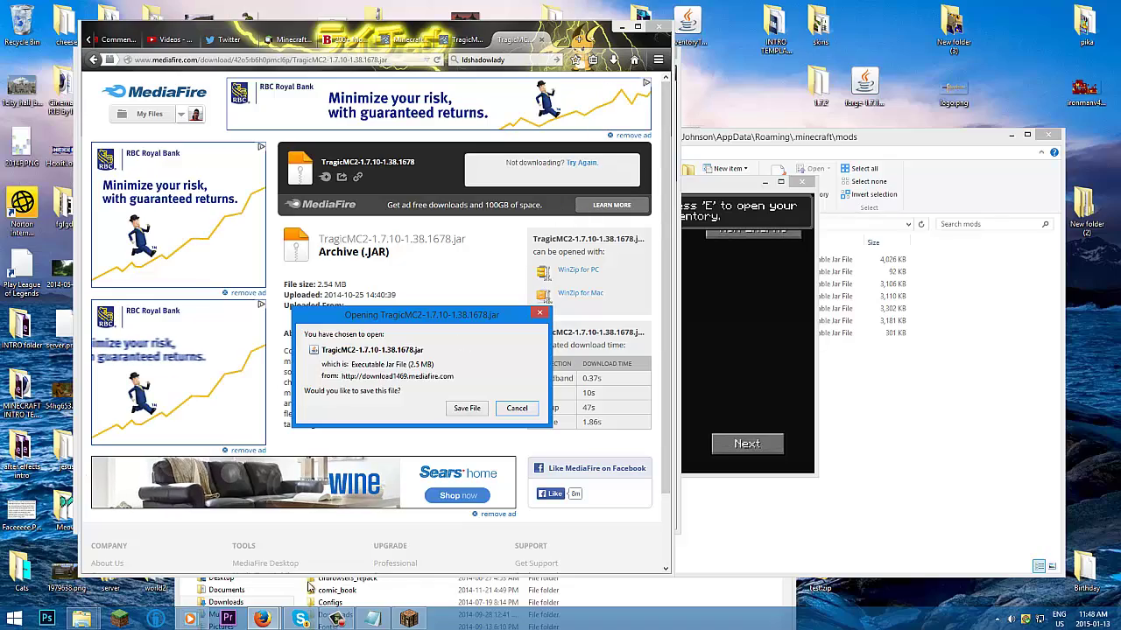
{"action": "mouse_move", "coordinate": [263, 619]}
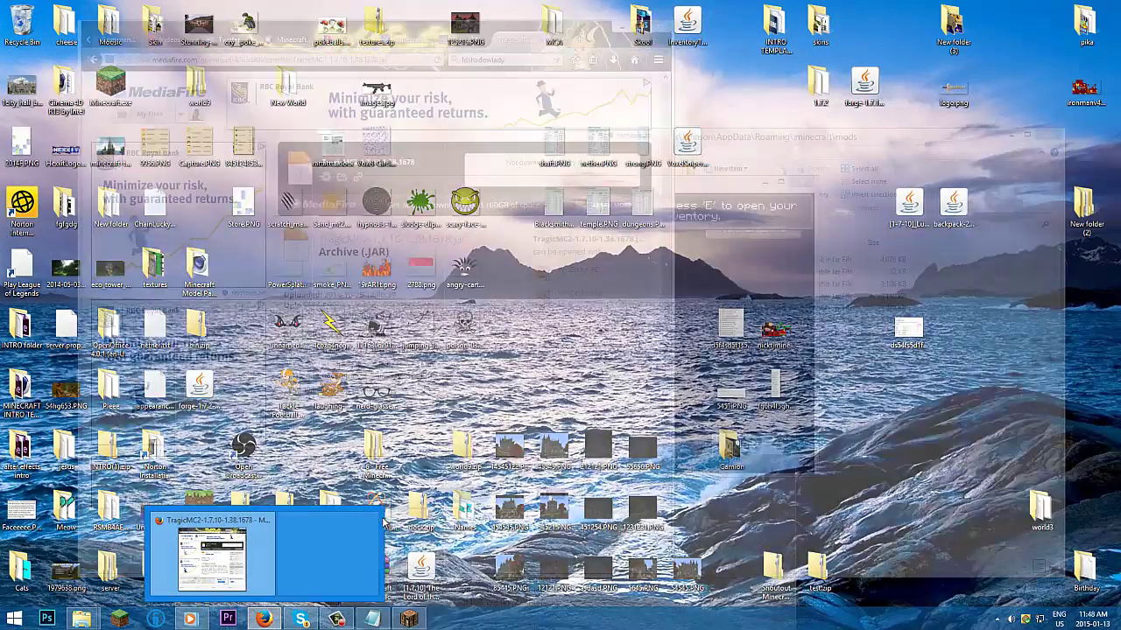
{"action": "left_click", "coordinate": [289, 543]}
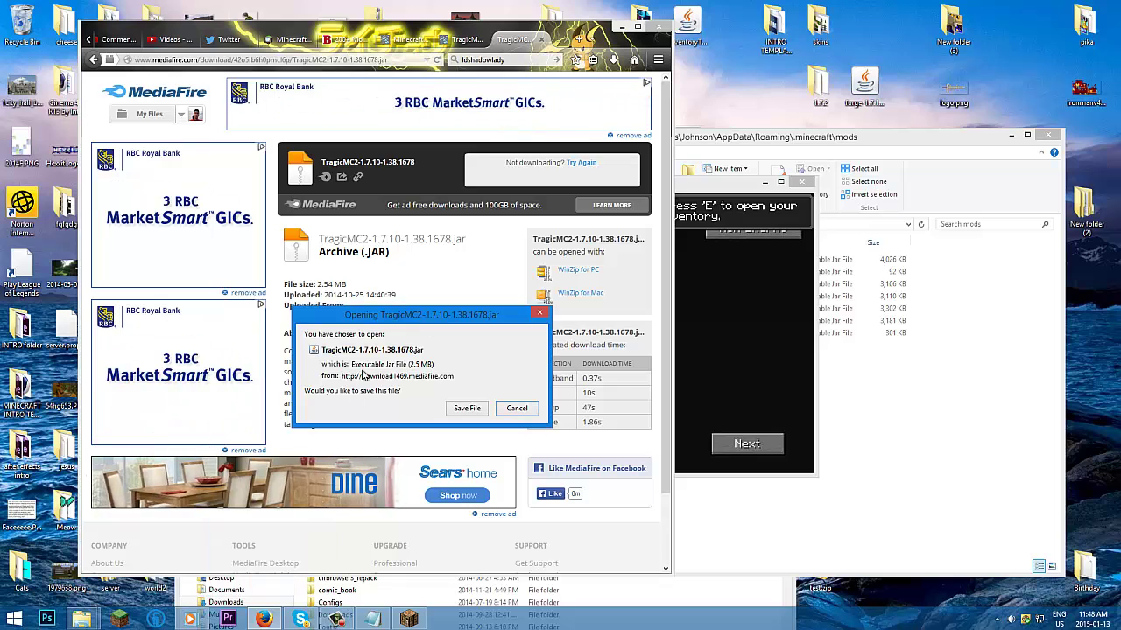
{"action": "left_click", "coordinate": [466, 409]}
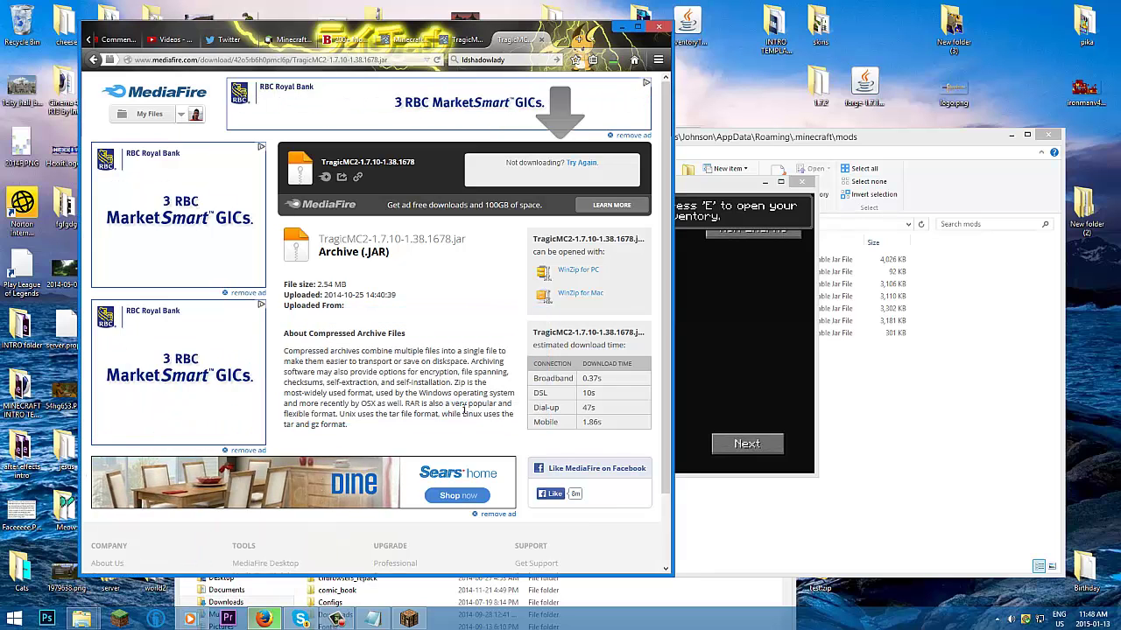
Step: Drag the TragicMC2 jar into the .minecraft mods folder and close the MediaFire and TragicMC tabs
{"action": "left_click", "coordinate": [614, 60]}
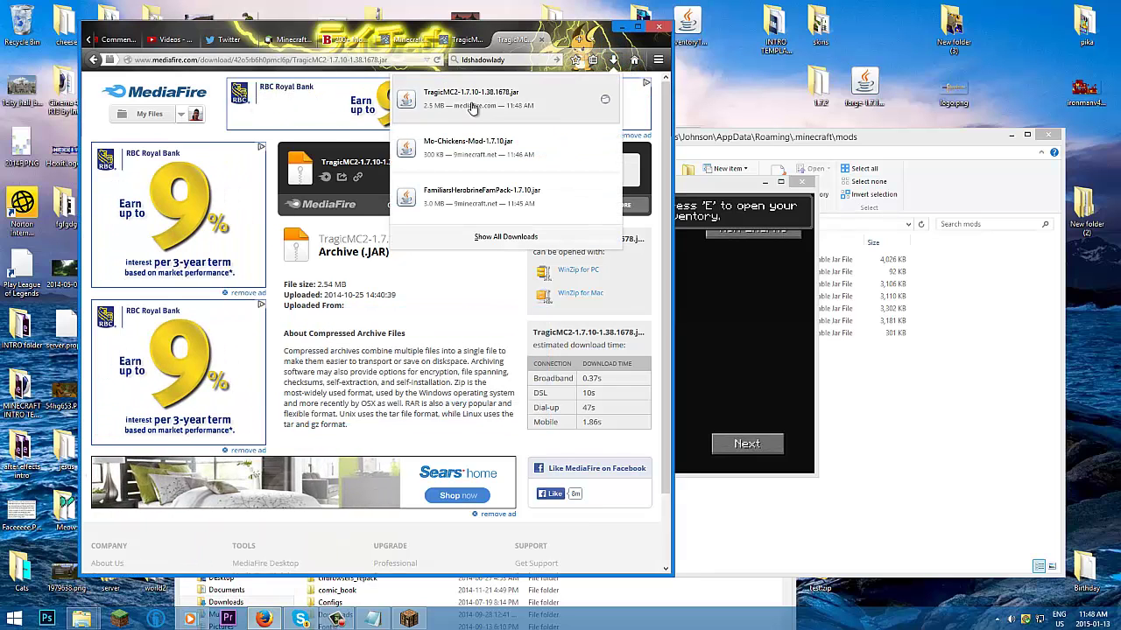
{"action": "left_click_drag", "start_coordinate": [473, 98], "coordinate": [915, 435]}
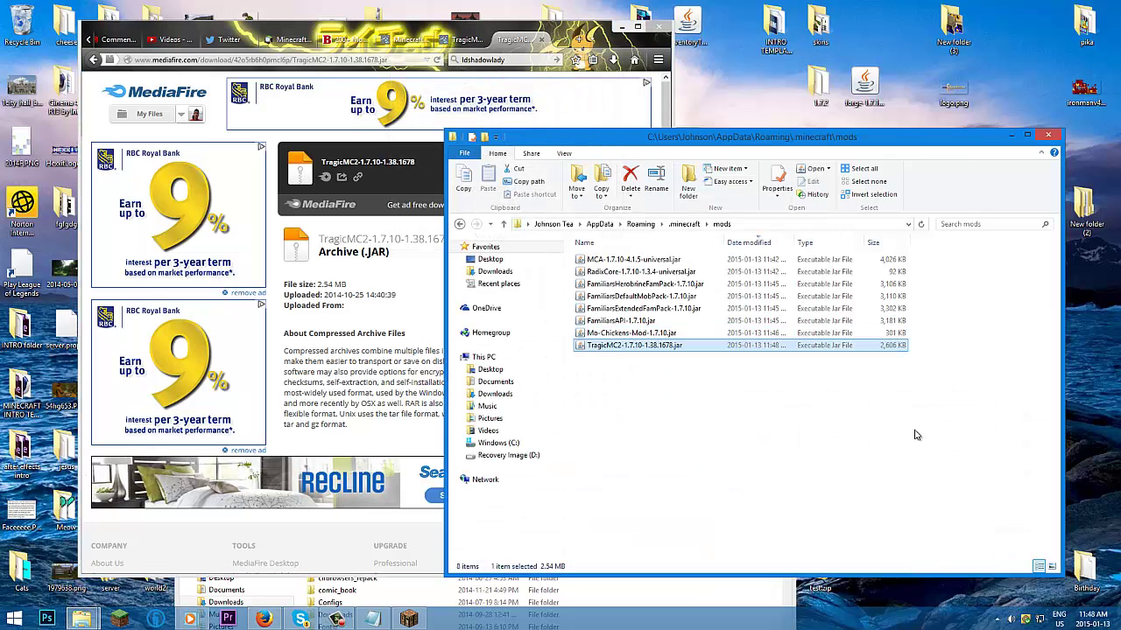
{"action": "middle_click", "coordinate": [521, 41]}
{"action": "left_click", "coordinate": [539, 41]}
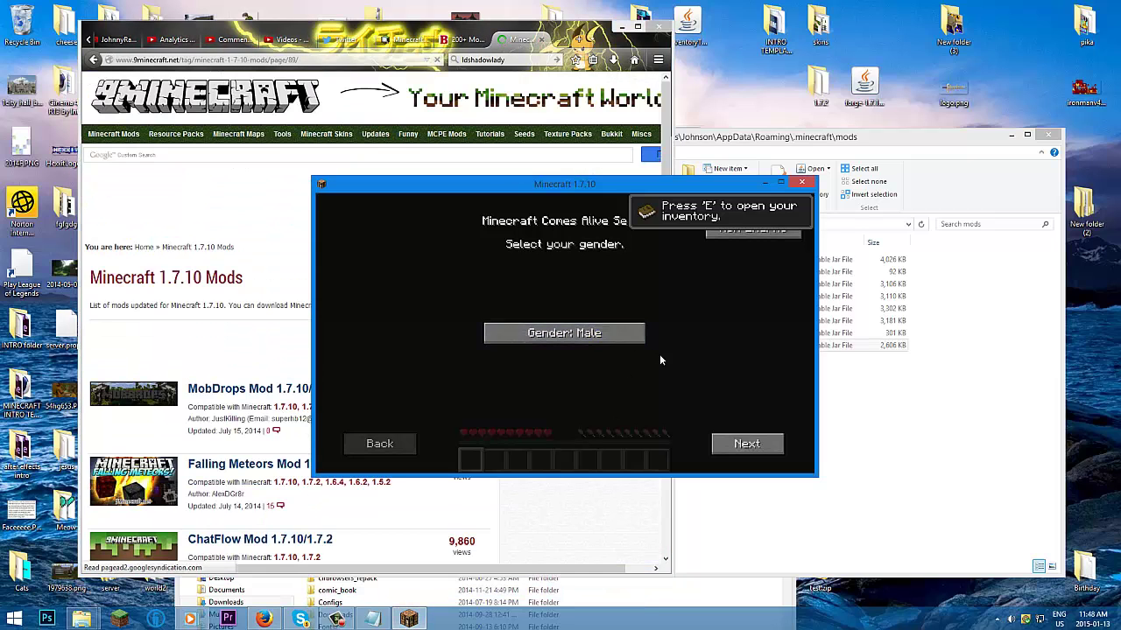
Step: Finish the mod's setup screens, enter the world, and enlarge the game window
{"action": "left_click", "coordinate": [735, 445]}
{"action": "left_click", "coordinate": [735, 445]}
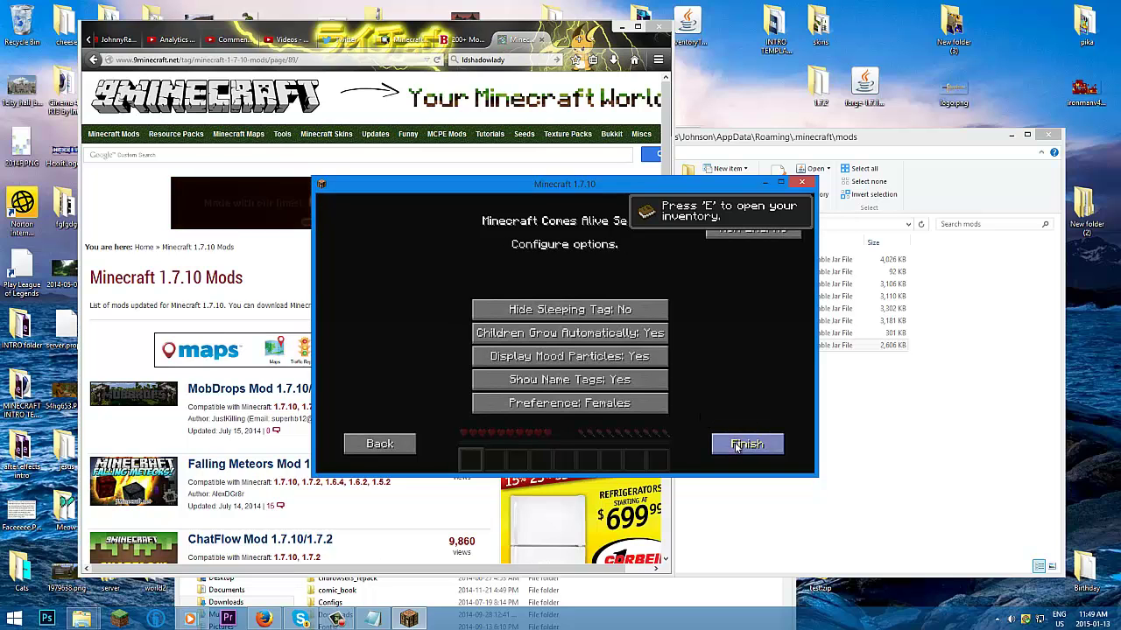
{"action": "left_click", "coordinate": [736, 445]}
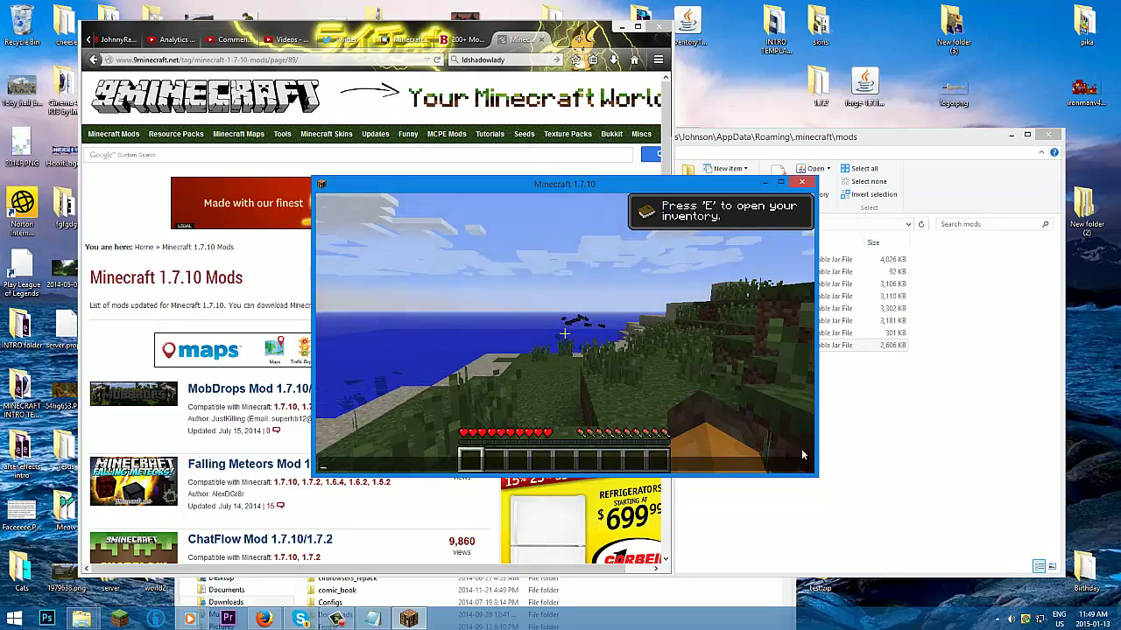
{"action": "left_click_drag", "start_coordinate": [818, 477], "coordinate": [938, 583]}
{"action": "left_click", "coordinate": [700, 431]}
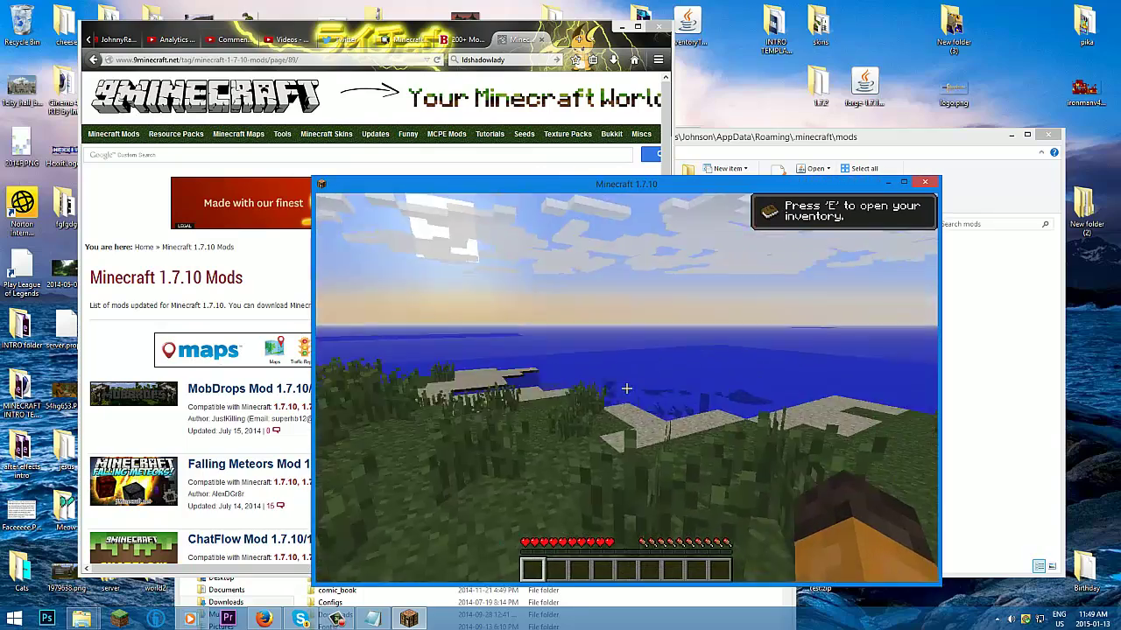
Step: Check the inventory, walk across sand and grass to the ledge above the ocean, then save and quit
{"action": "key", "text": "e"}
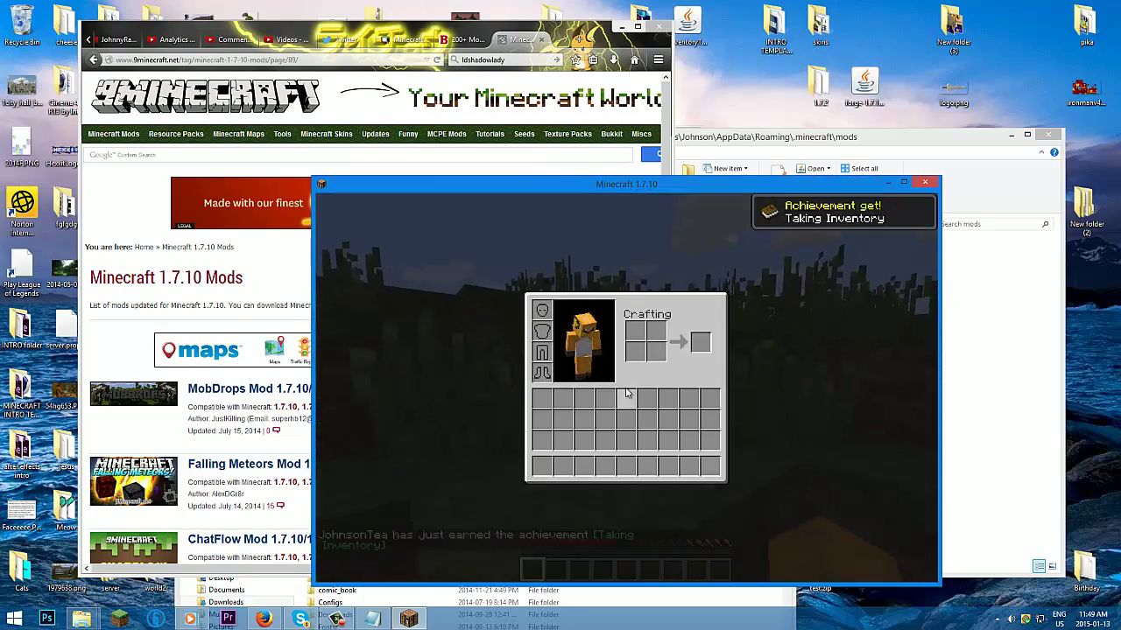
{"action": "key", "text": "e"}
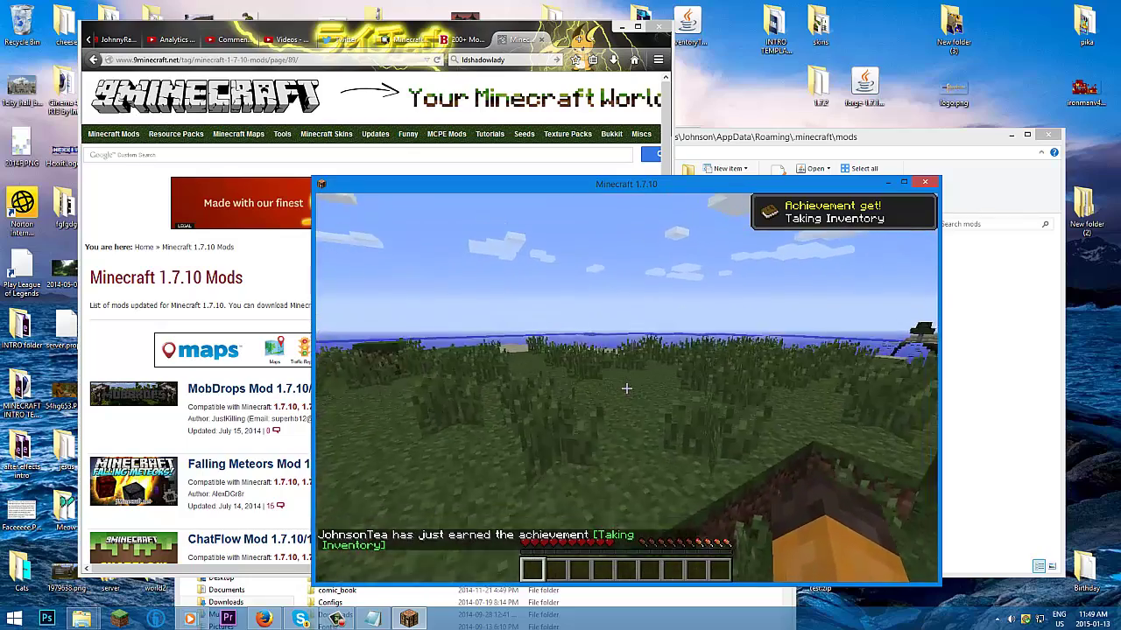
{"action": "key", "text": "w"}
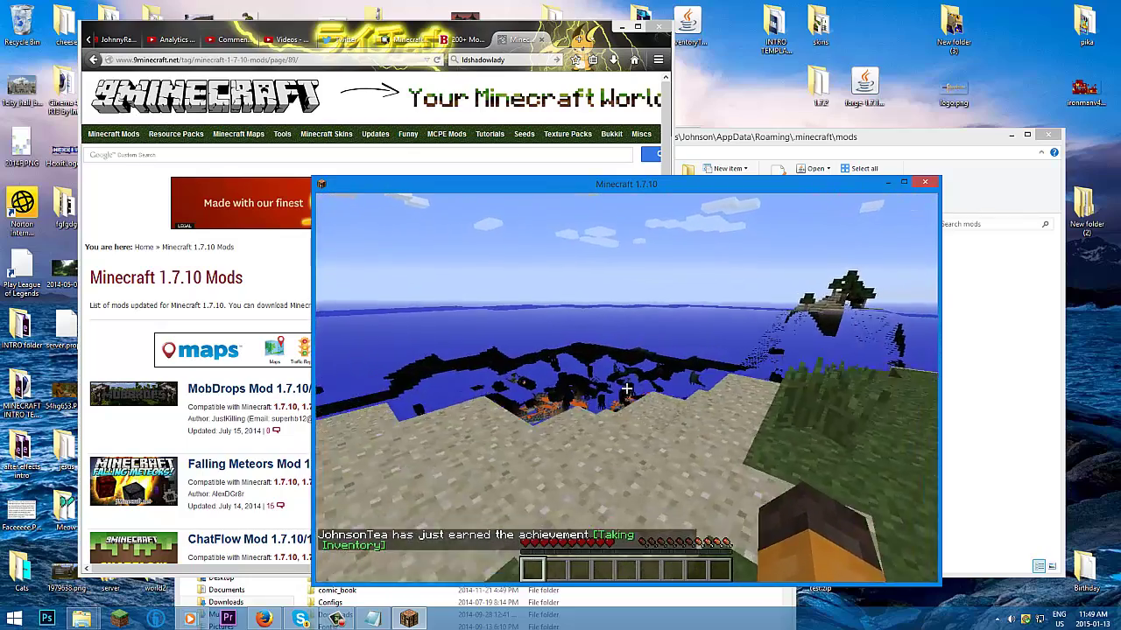
{"action": "key", "text": "w"}
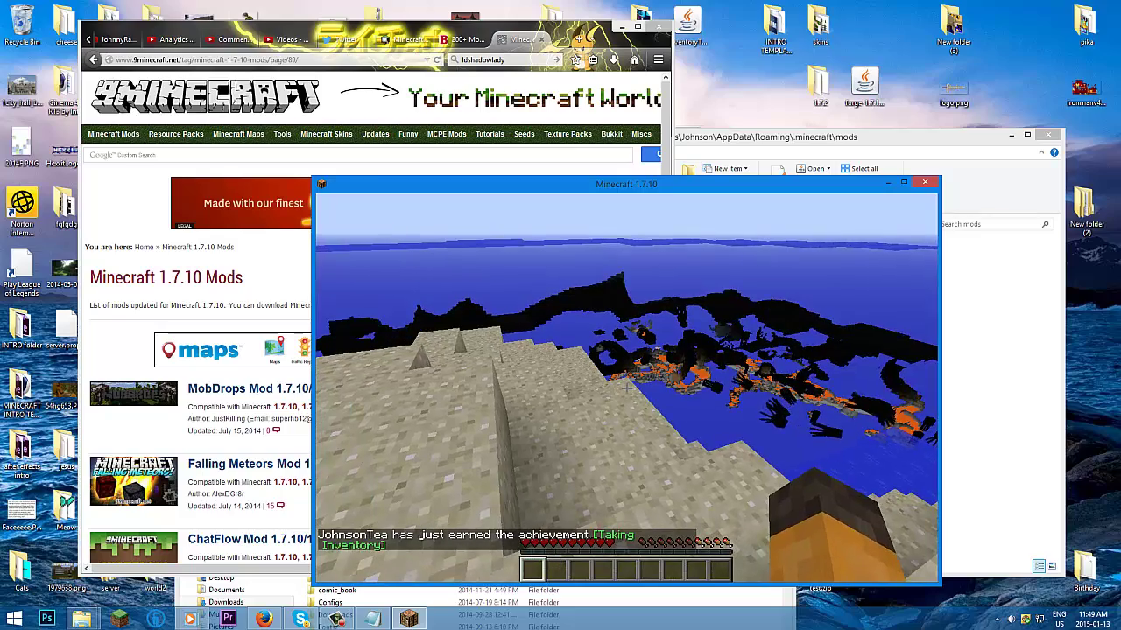
{"action": "key", "text": "w"}
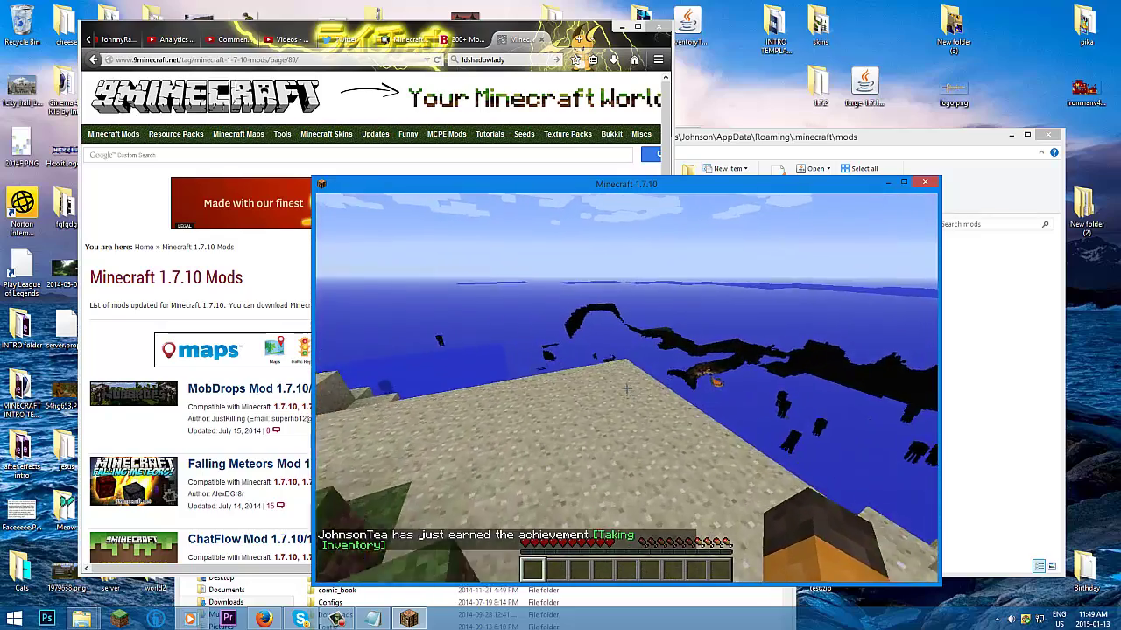
{"action": "key", "text": "w"}
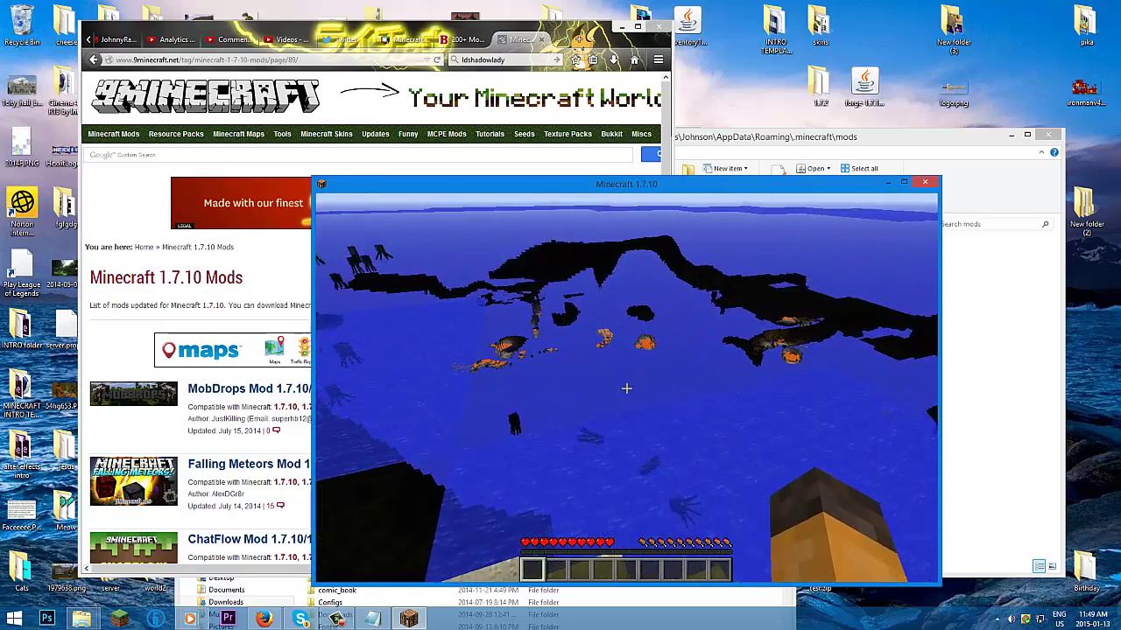
{"action": "key", "text": "w"}
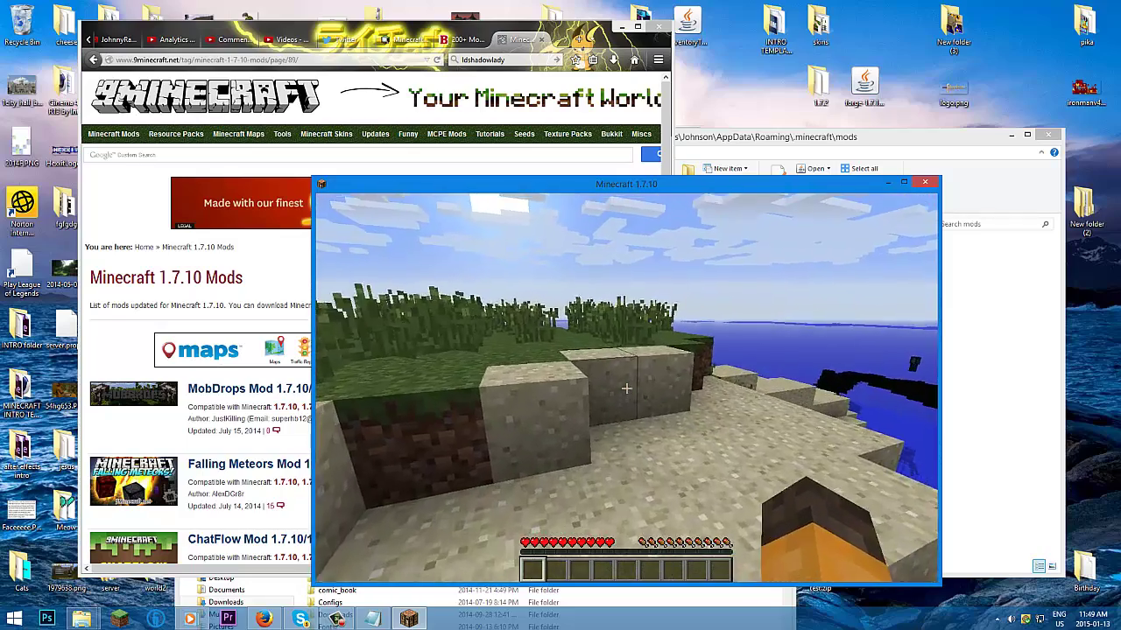
{"action": "key", "text": "w"}
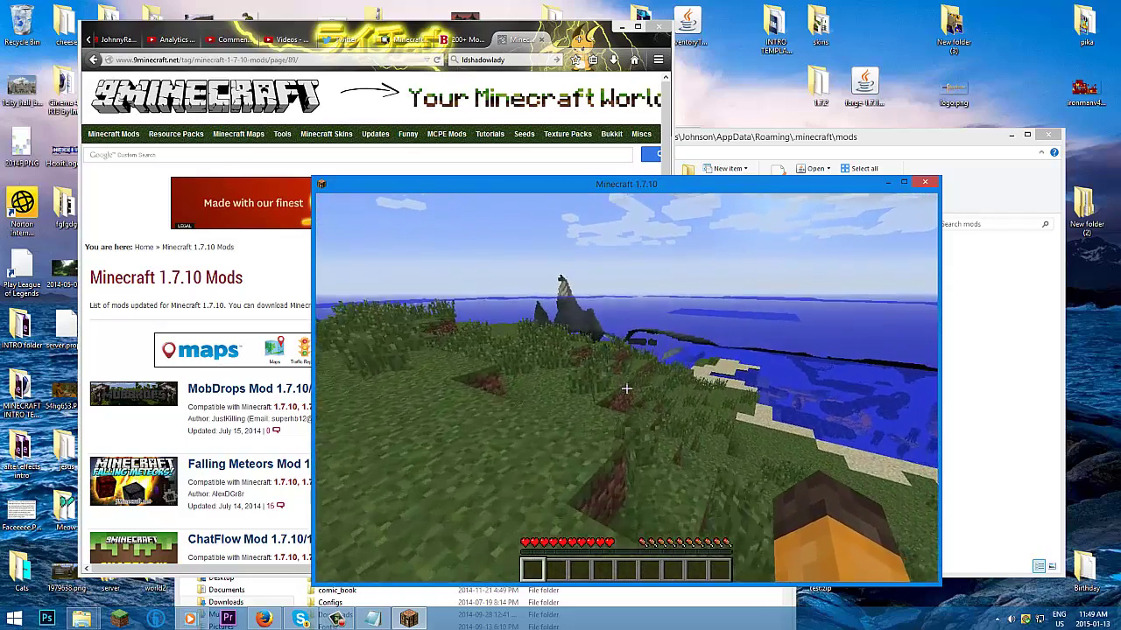
{"action": "key", "text": "w"}
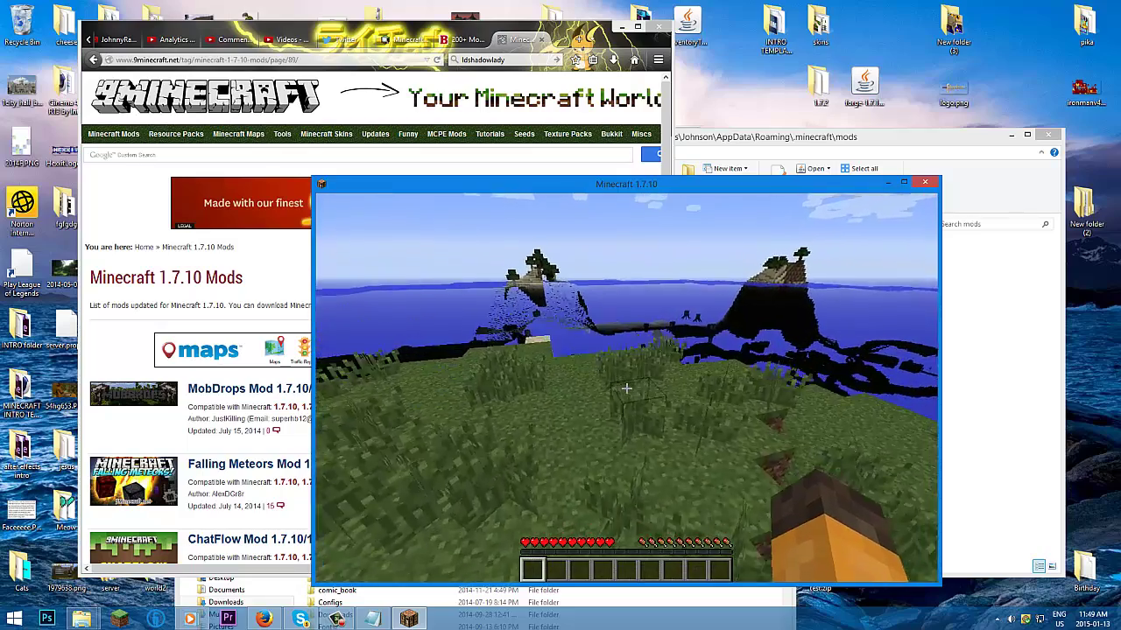
{"action": "key", "text": "w"}
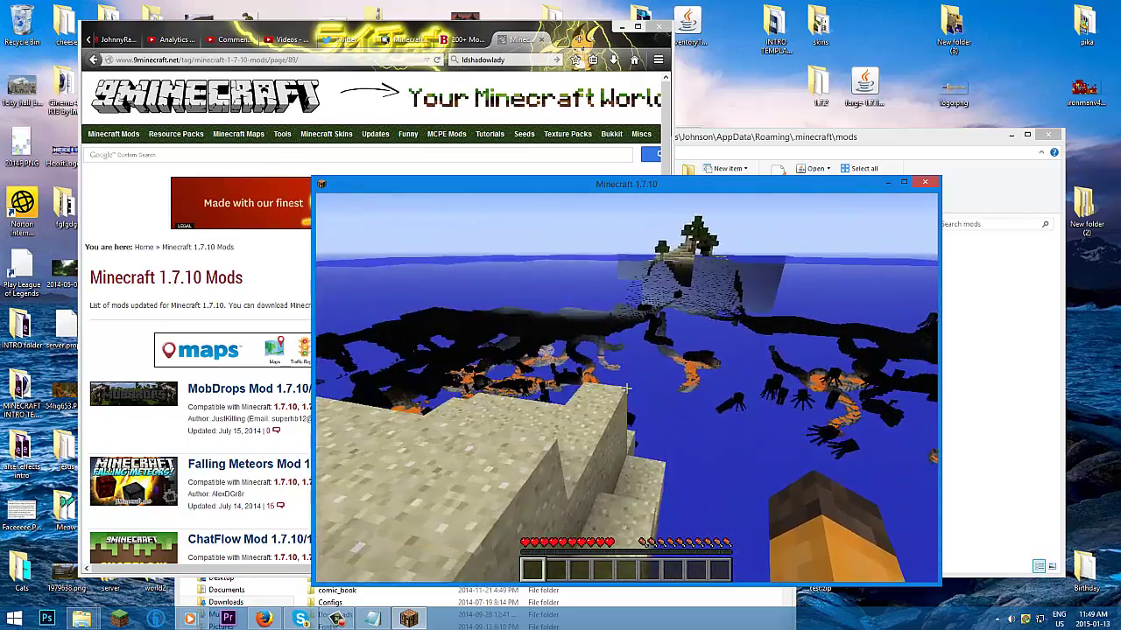
{"action": "key", "text": "Escape"}
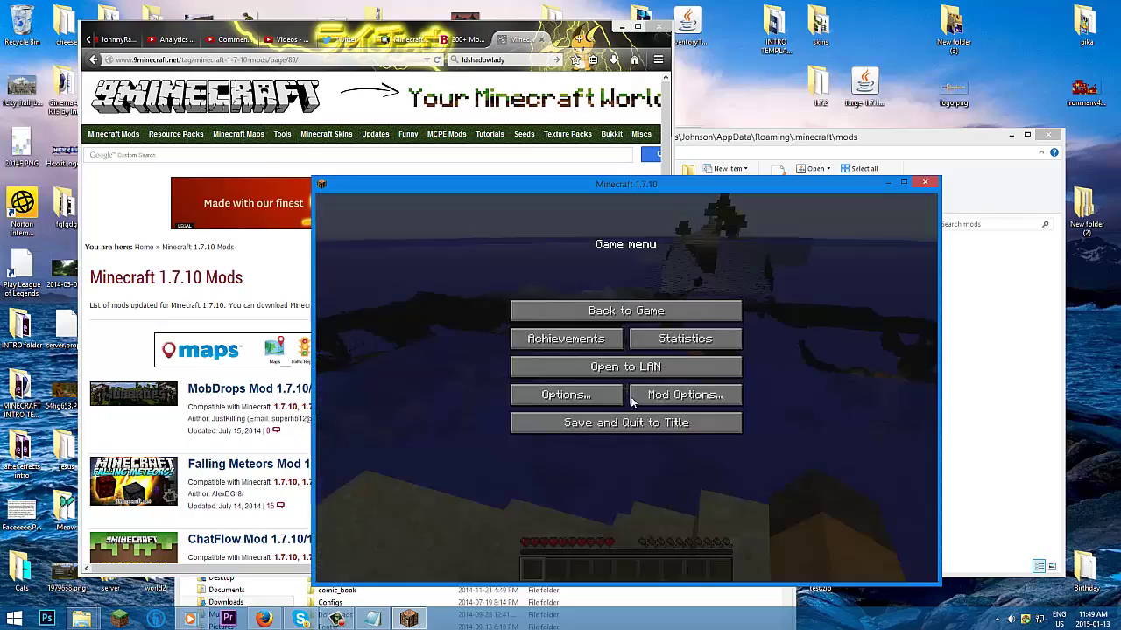
{"action": "left_click", "coordinate": [643, 423]}
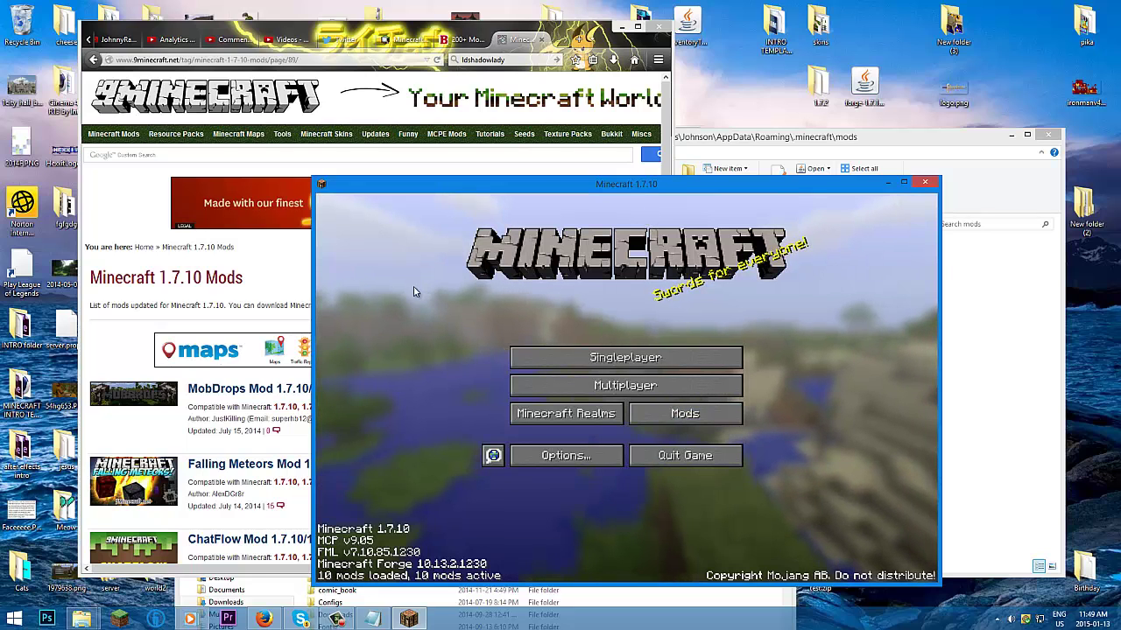
Step: Open the Falling Meteors Mod page from the 9Minecraft listing and scroll to its download links
{"action": "left_click", "coordinate": [464, 32]}
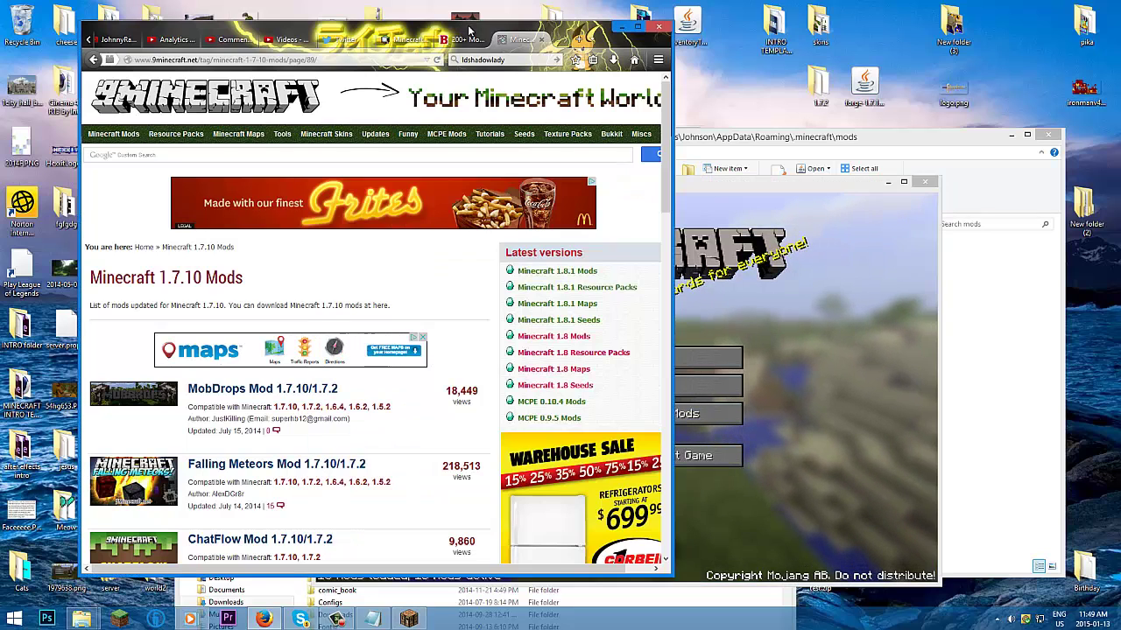
{"action": "middle_click", "coordinate": [296, 464]}
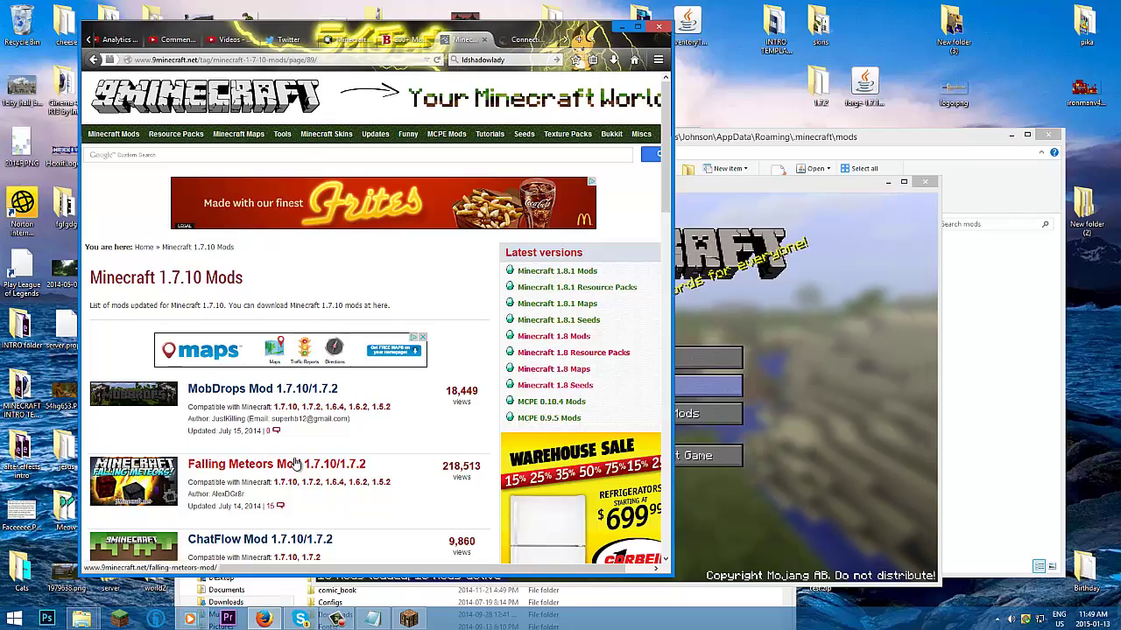
{"action": "scroll", "coordinate": [295, 464], "scroll_direction": "down", "scroll_amount": 5}
{"action": "scroll", "coordinate": [296, 464], "scroll_direction": "down", "scroll_amount": 5}
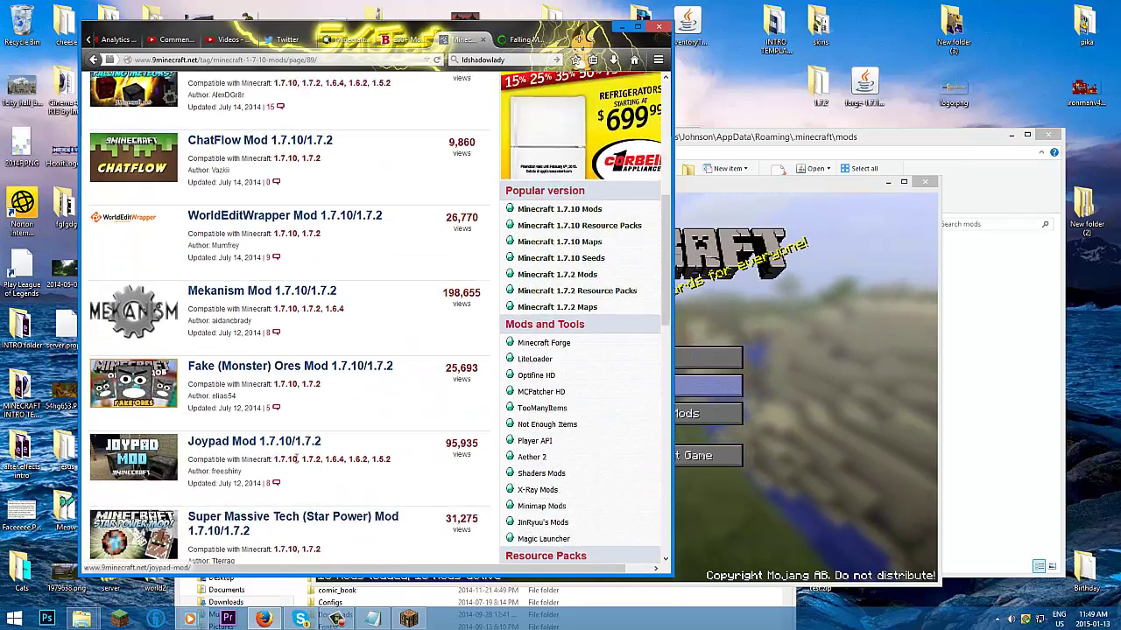
{"action": "scroll", "coordinate": [296, 464], "scroll_direction": "down", "scroll_amount": 1}
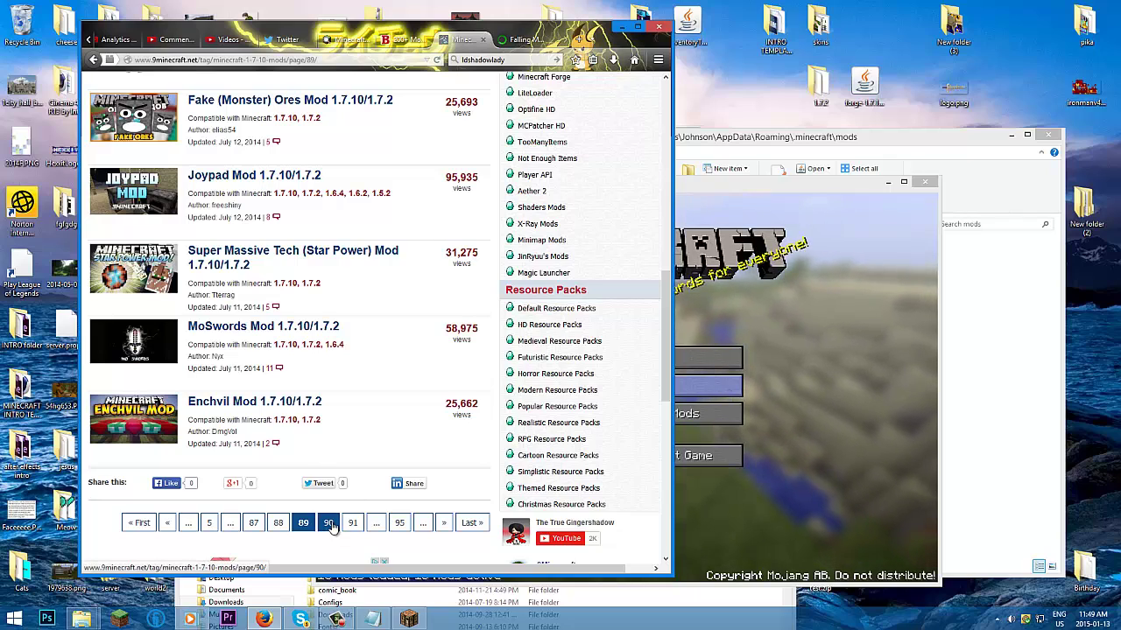
{"action": "left_click", "coordinate": [526, 39]}
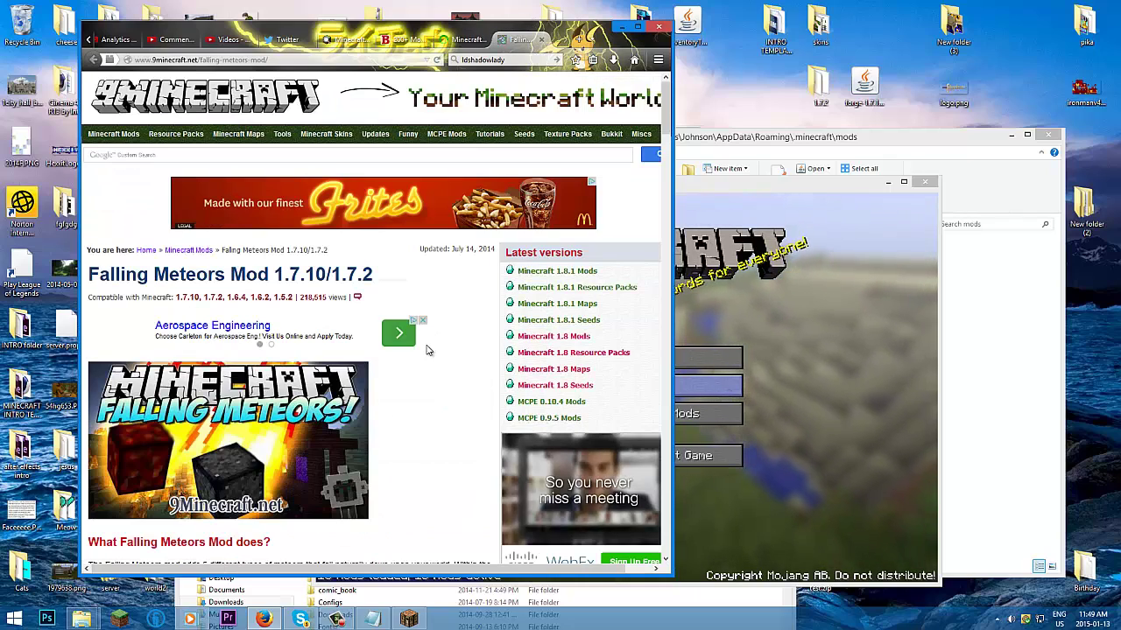
{"action": "scroll", "coordinate": [426, 350], "scroll_direction": "down", "scroll_amount": 12}
{"action": "scroll", "coordinate": [410, 346], "scroll_direction": "down", "scroll_amount": 8}
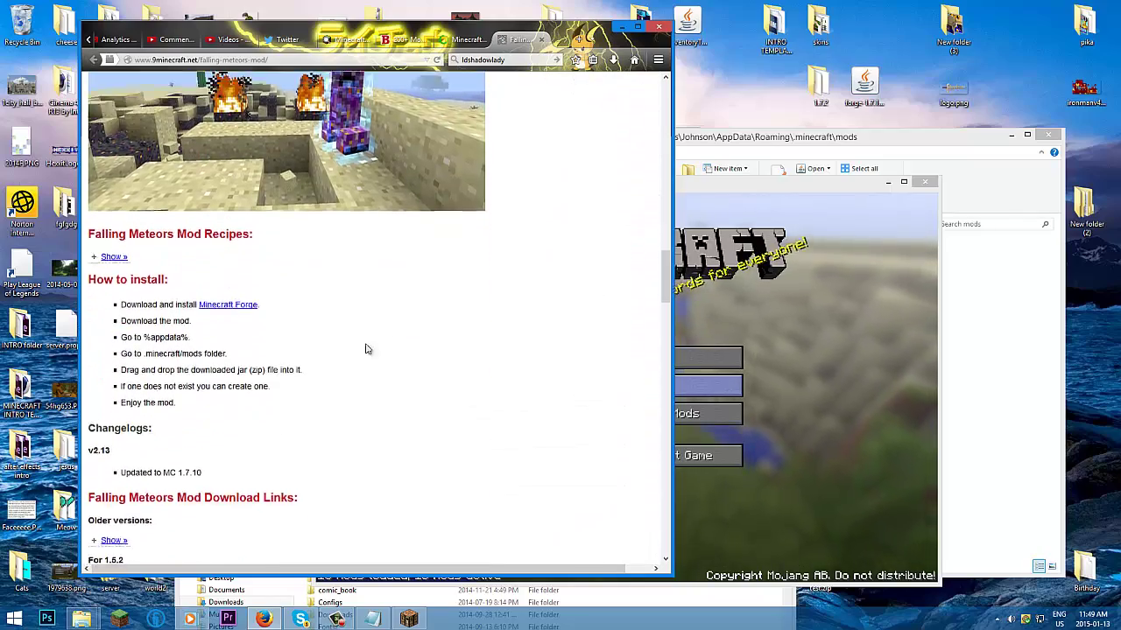
{"action": "scroll", "coordinate": [366, 349], "scroll_direction": "down", "scroll_amount": 8}
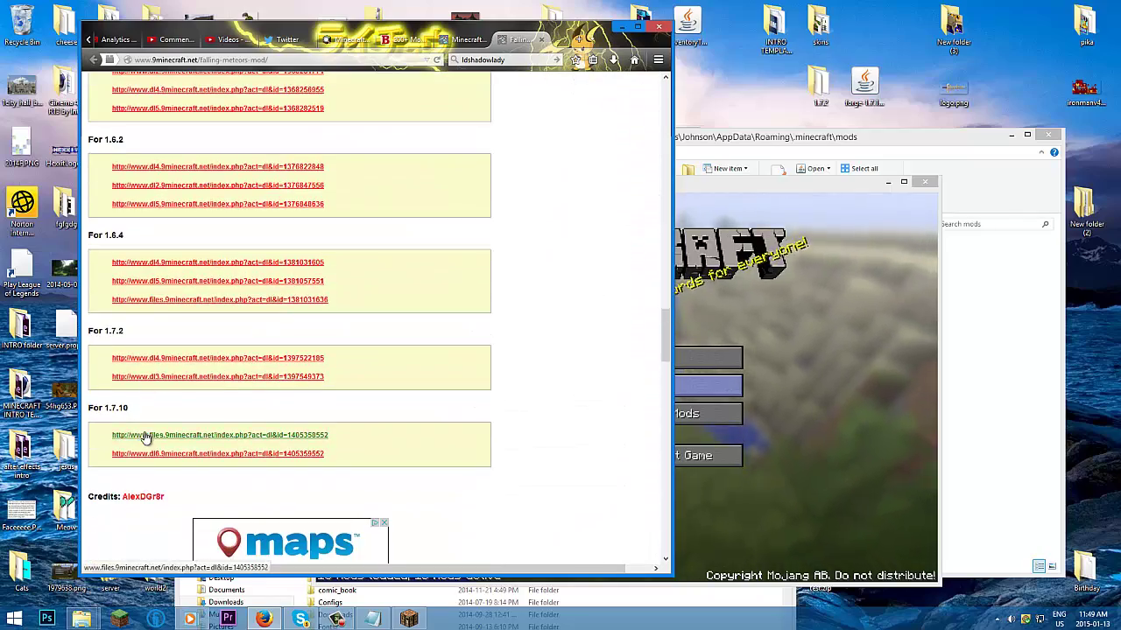
Step: Download Falling-Meteors-Mod-1.7.10.jar from the first 1.7.10 link and save the file
{"action": "middle_click", "coordinate": [146, 440]}
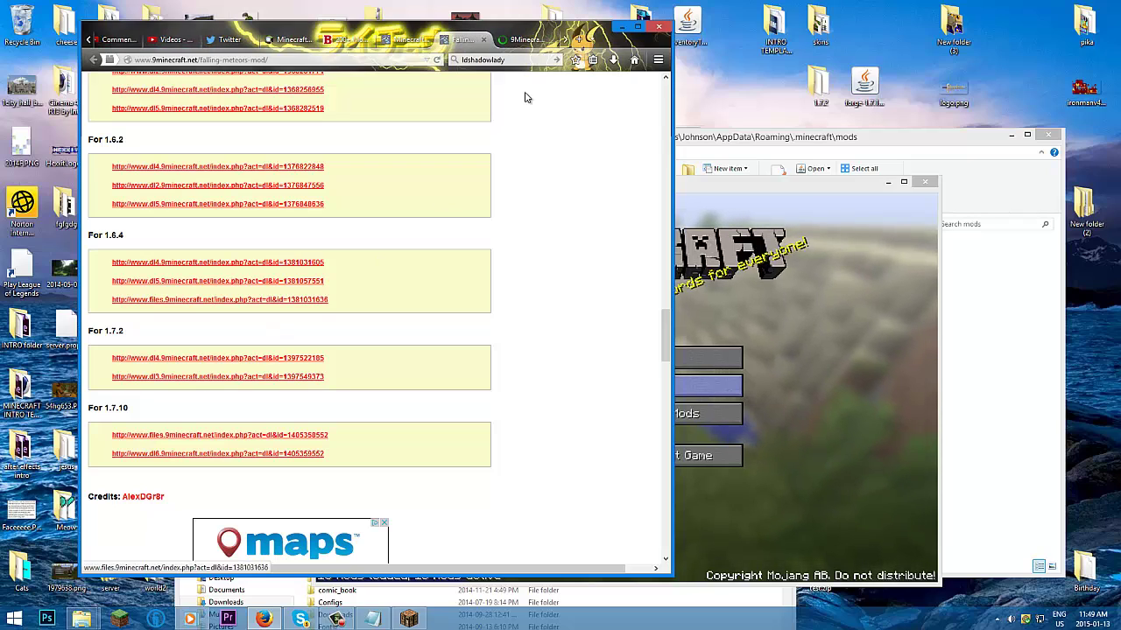
{"action": "left_click", "coordinate": [524, 40]}
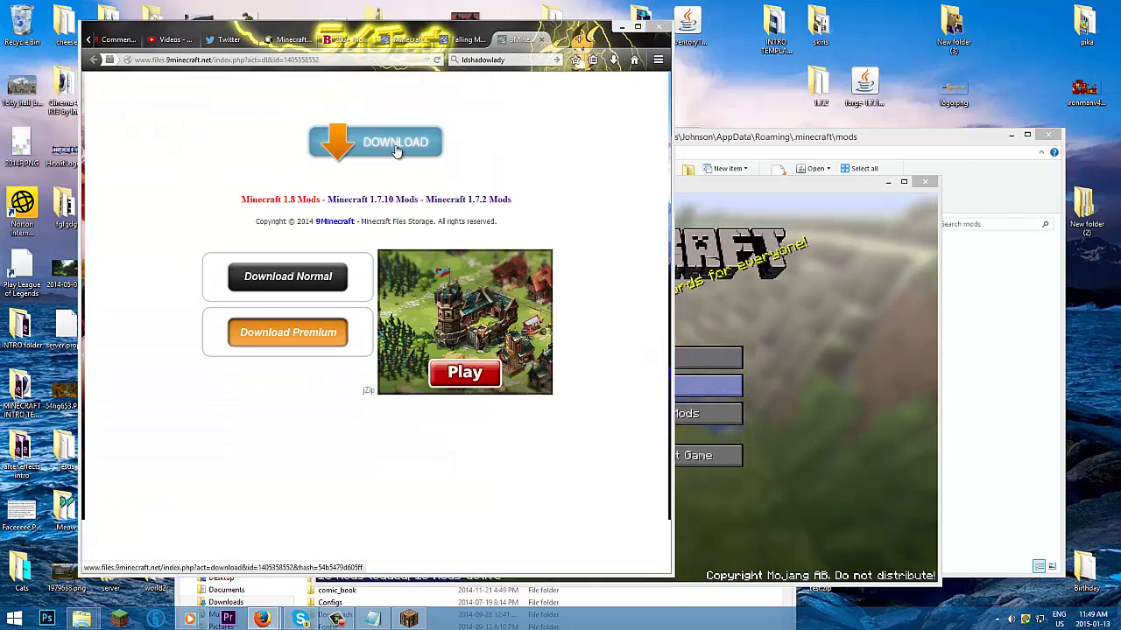
{"action": "left_click", "coordinate": [397, 150]}
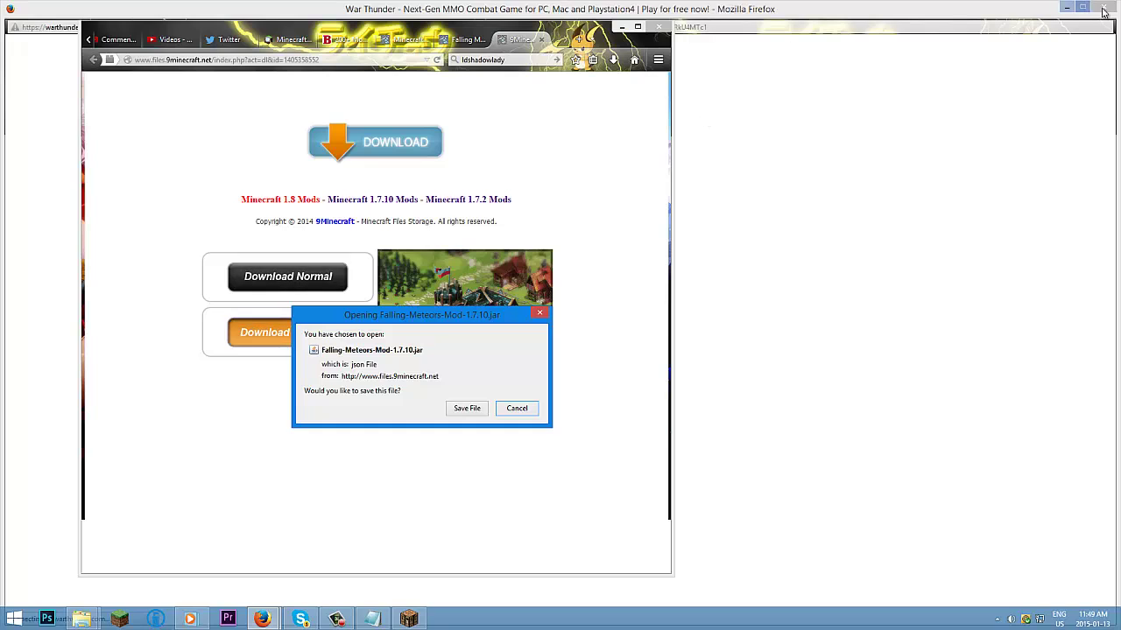
{"action": "left_click", "coordinate": [1103, 8]}
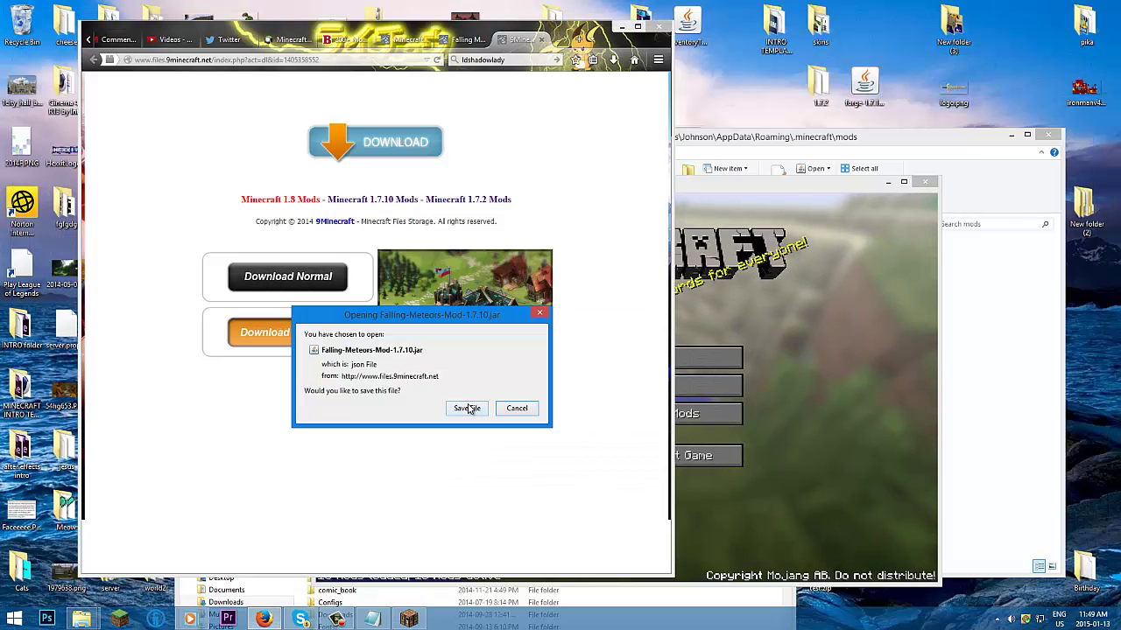
{"action": "left_click", "coordinate": [466, 408]}
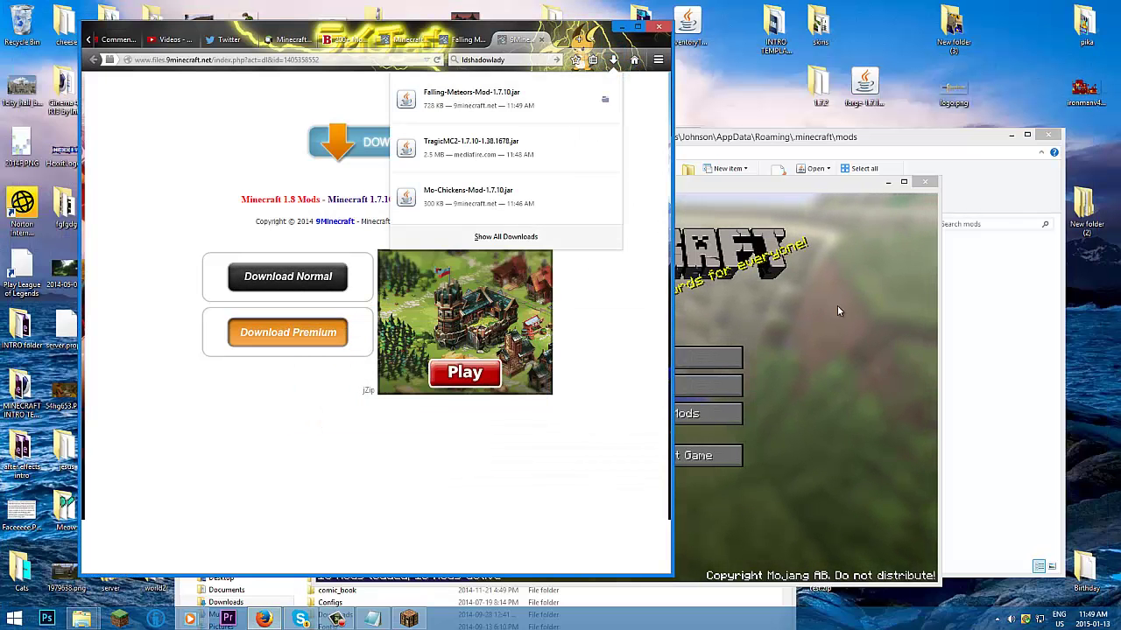
Step: Drag Falling-Meteors-Mod-1.7.10.jar from the downloads list into the .minecraft mods folder
{"action": "left_click", "coordinate": [604, 99]}
{"action": "left_click", "coordinate": [616, 60]}
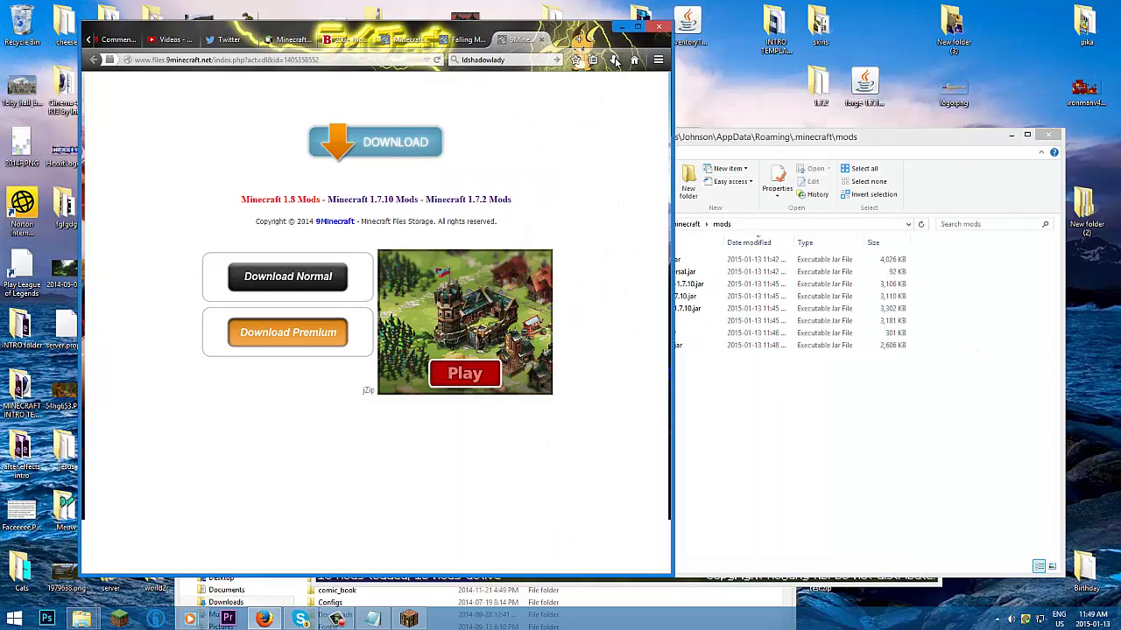
{"action": "left_click", "coordinate": [615, 61]}
{"action": "left_click_drag", "start_coordinate": [475, 117], "coordinate": [871, 434]}
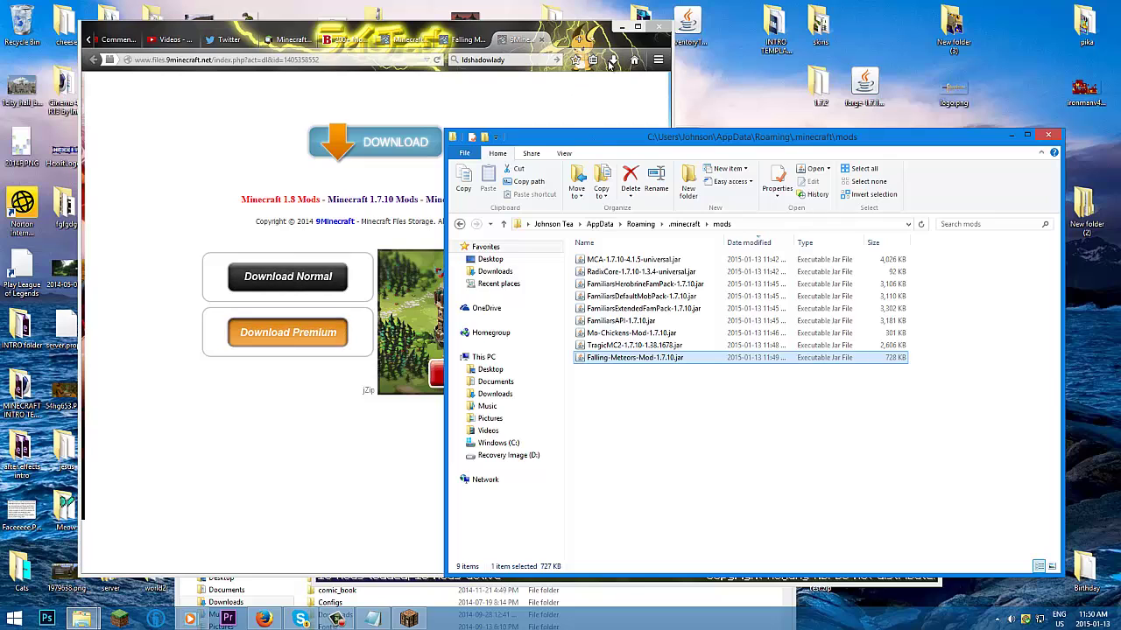
Step: Close the Falling Meteors page and its download page
{"action": "left_click", "coordinate": [462, 39]}
{"action": "left_click", "coordinate": [524, 39]}
{"action": "left_click", "coordinate": [473, 39]}
{"action": "left_click", "coordinate": [483, 40]}
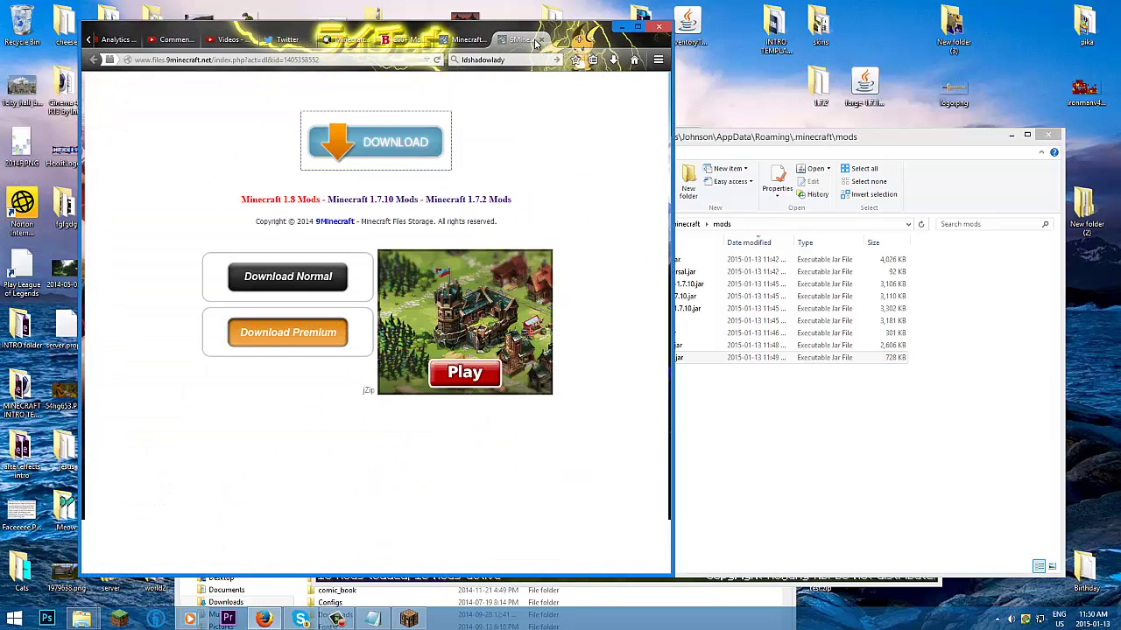
{"action": "left_click", "coordinate": [483, 40]}
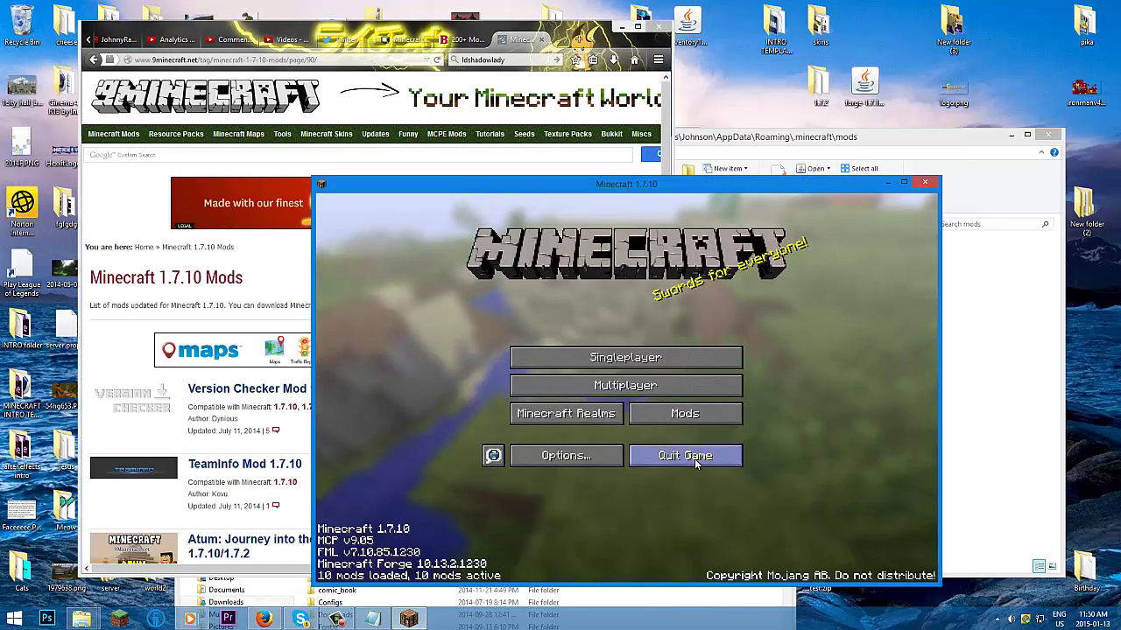
Step: Quit Minecraft and relaunch it with the Forge profile from the launcher
{"action": "left_click", "coordinate": [685, 456]}
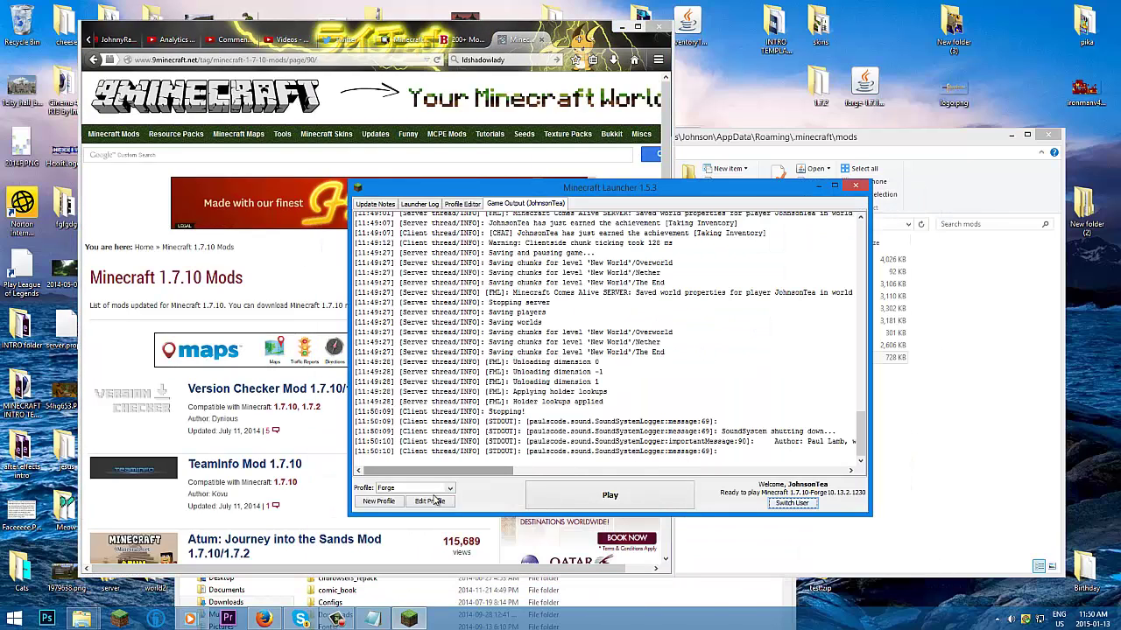
{"action": "left_click", "coordinate": [546, 497]}
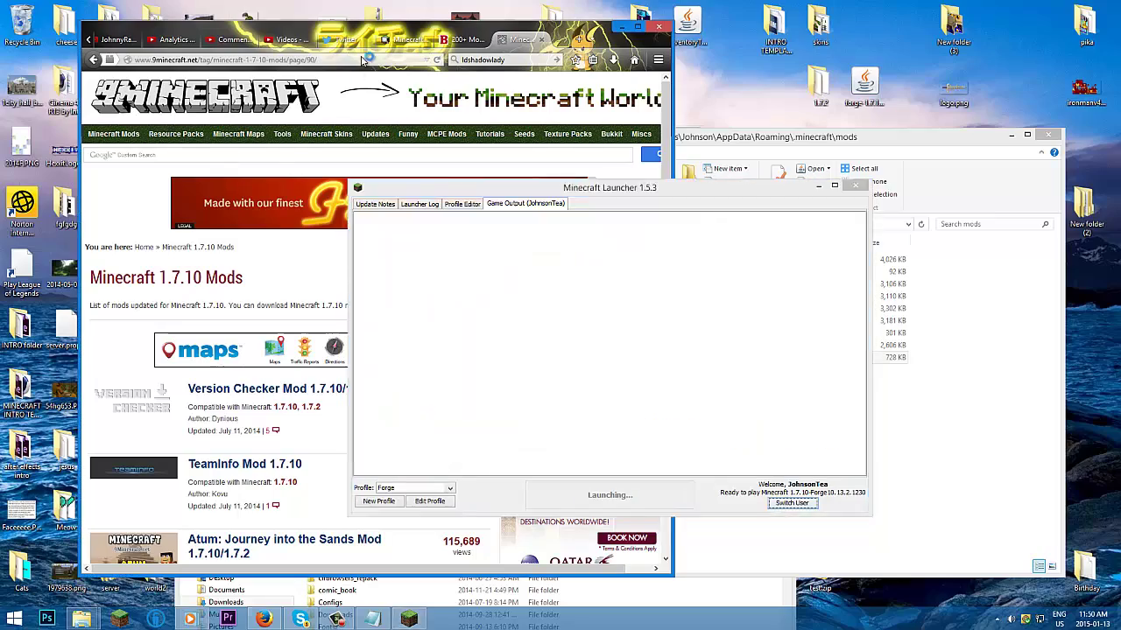
{"action": "scroll", "coordinate": [385, 269], "scroll_direction": "down", "scroll_amount": 5}
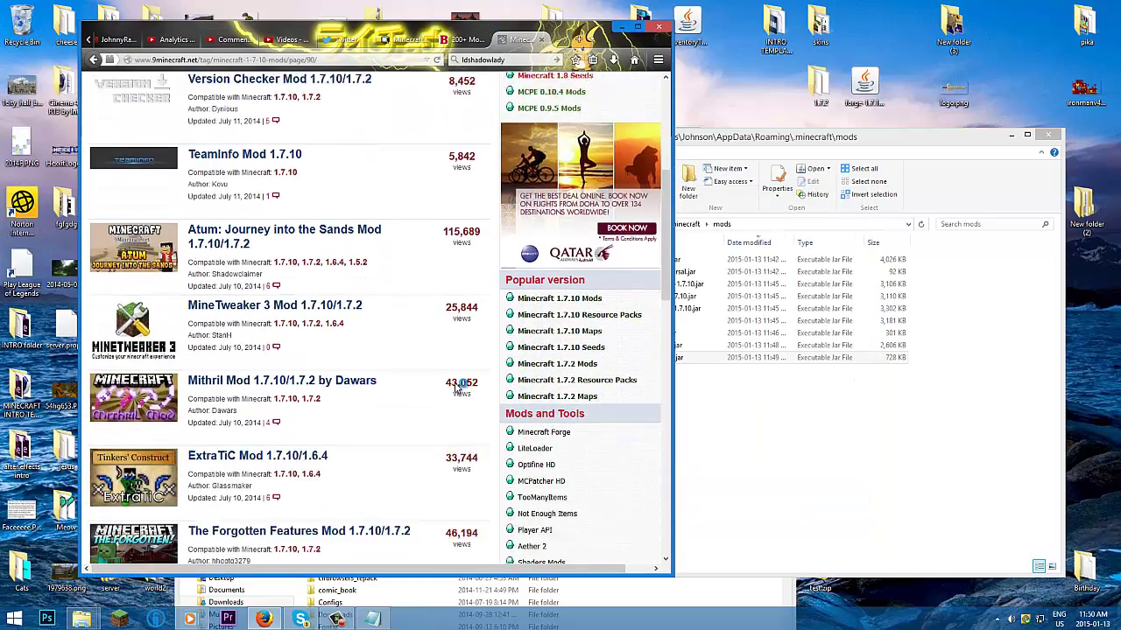
{"action": "scroll", "coordinate": [363, 399], "scroll_direction": "down", "scroll_amount": 9}
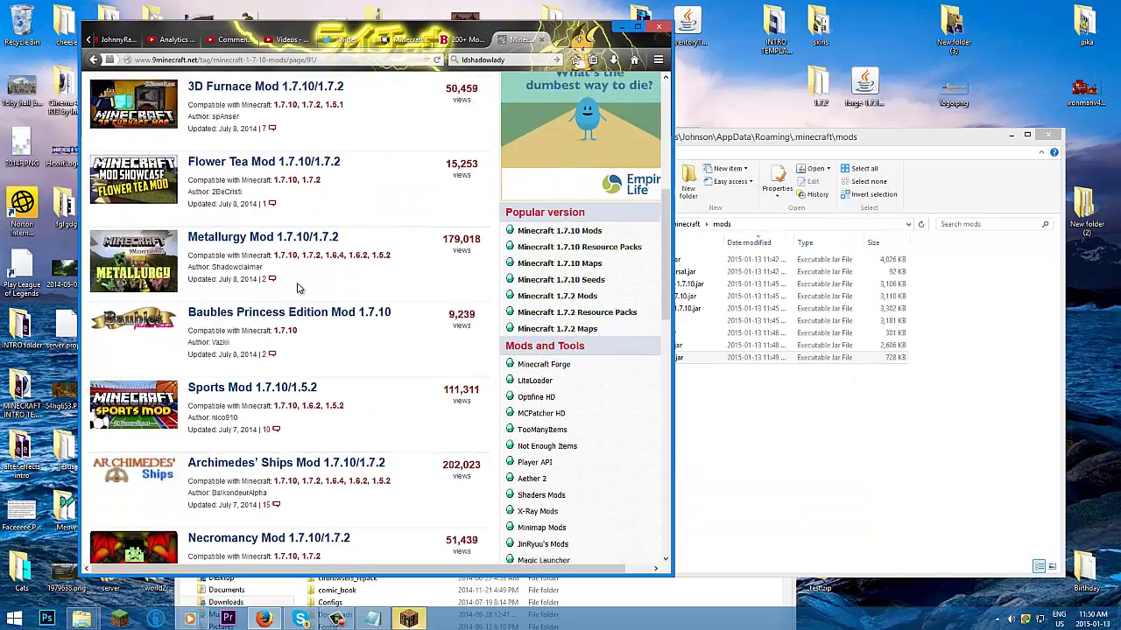
{"action": "scroll", "coordinate": [296, 295], "scroll_direction": "down", "scroll_amount": 1}
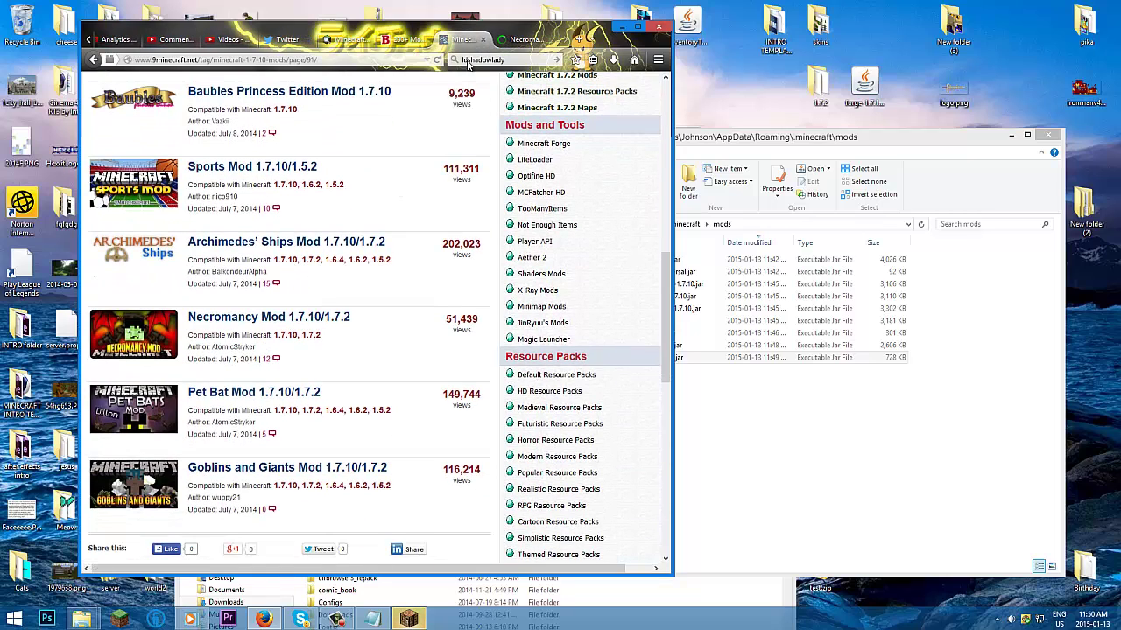
Step: Switch to the Necromancy Mod page and scroll down to its 1.7.10 download links
{"action": "left_click", "coordinate": [519, 40]}
{"action": "scroll", "coordinate": [396, 277], "scroll_direction": "down", "scroll_amount": 8}
{"action": "scroll", "coordinate": [396, 277], "scroll_direction": "down", "scroll_amount": 5}
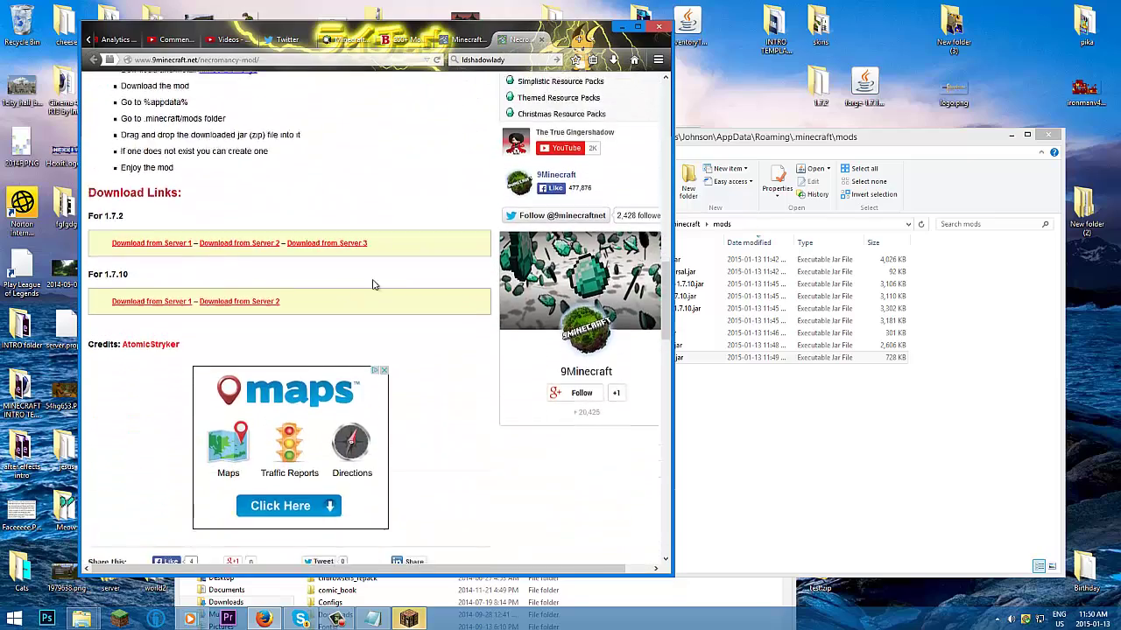
{"action": "scroll", "coordinate": [373, 284], "scroll_direction": "down", "scroll_amount": 1}
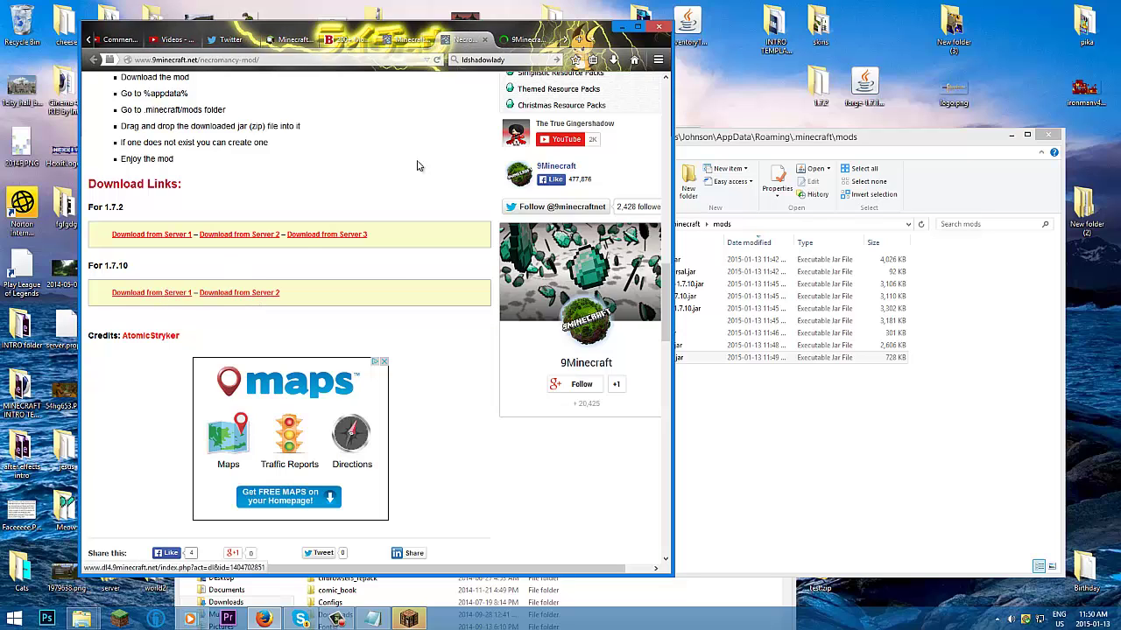
Step: Download Necromancy-Mod-1.7.10.jar and check it in the recent downloads list
{"action": "left_click", "coordinate": [526, 42]}
{"action": "left_click", "coordinate": [404, 150]}
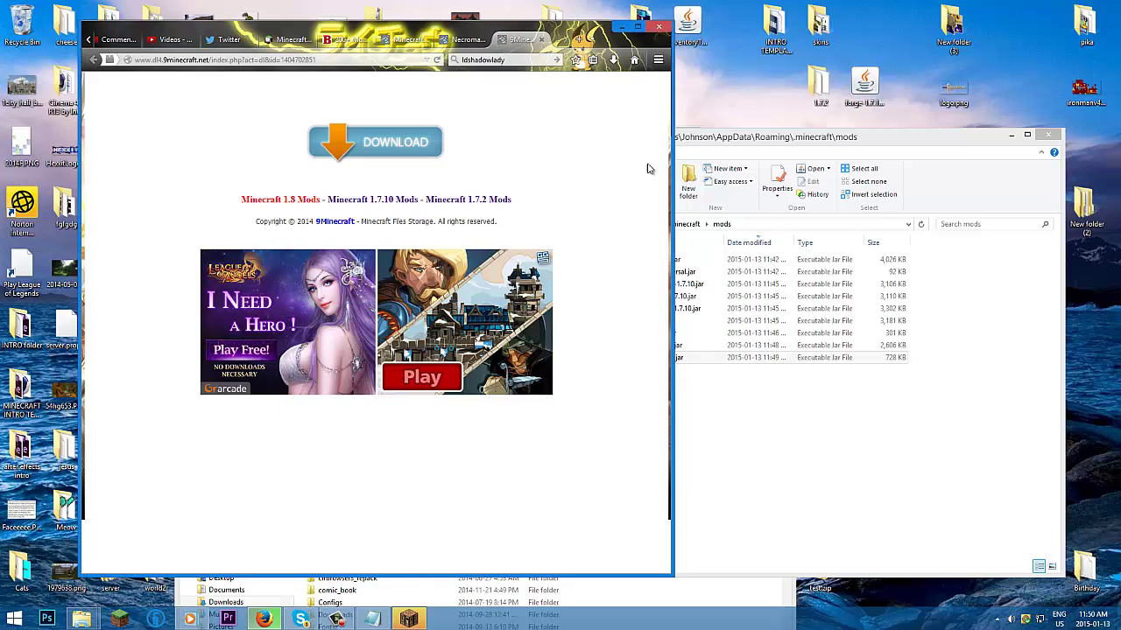
{"action": "left_click", "coordinate": [611, 63]}
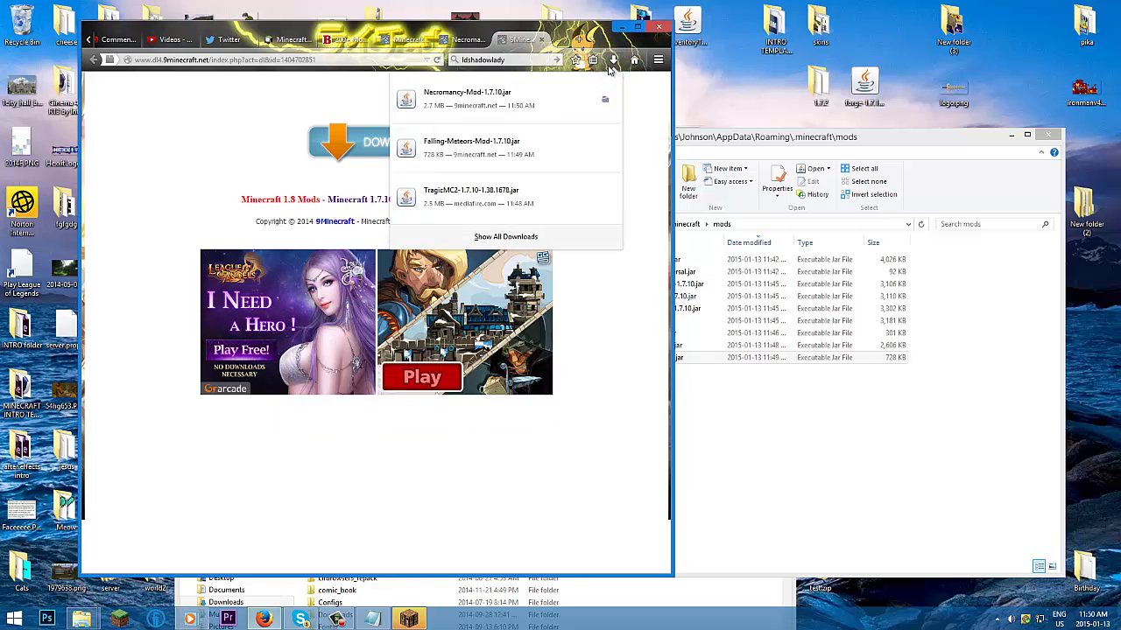
{"action": "left_click", "coordinate": [645, 125]}
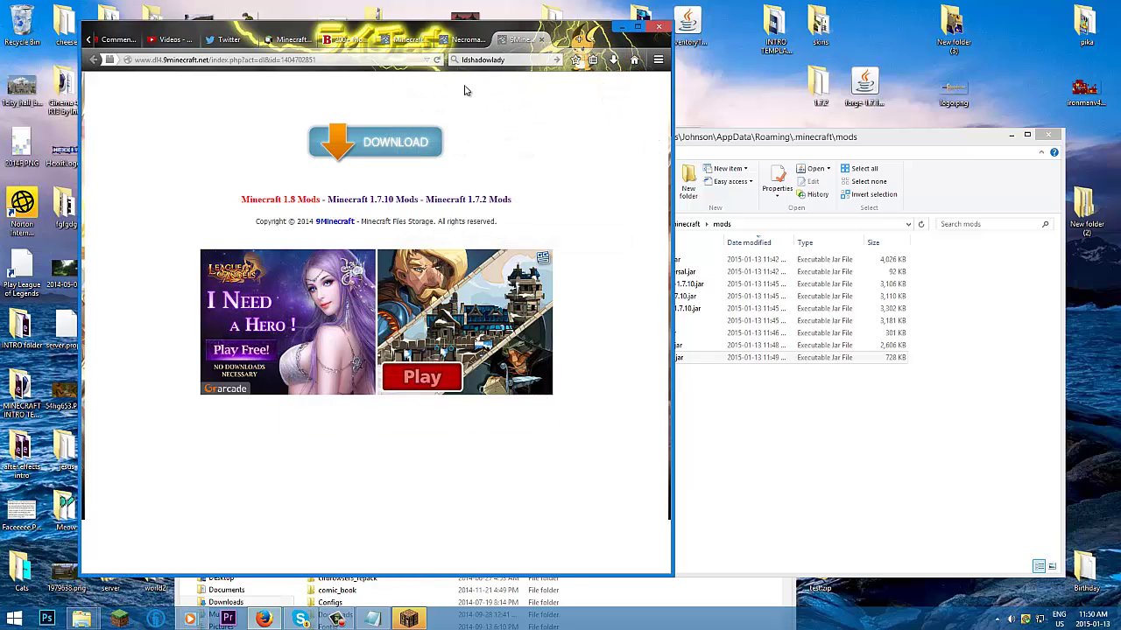
Step: Close the finished download page and bring the Downloads Explorer window forward
{"action": "left_click", "coordinate": [539, 40]}
{"action": "mouse_move", "coordinate": [80, 619]}
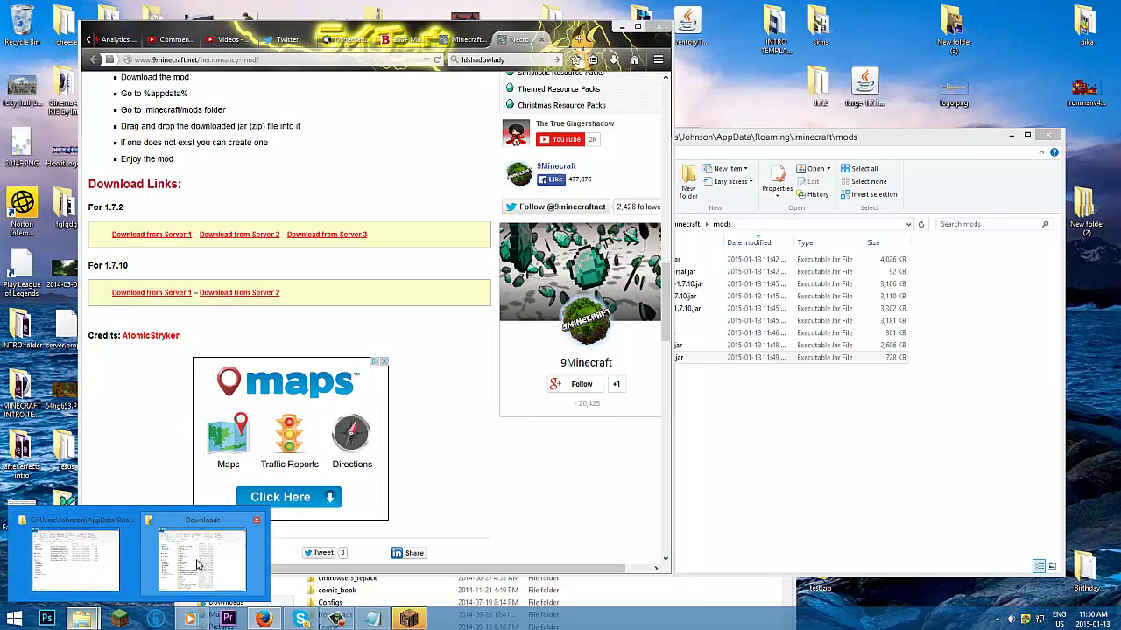
{"action": "left_click", "coordinate": [193, 560]}
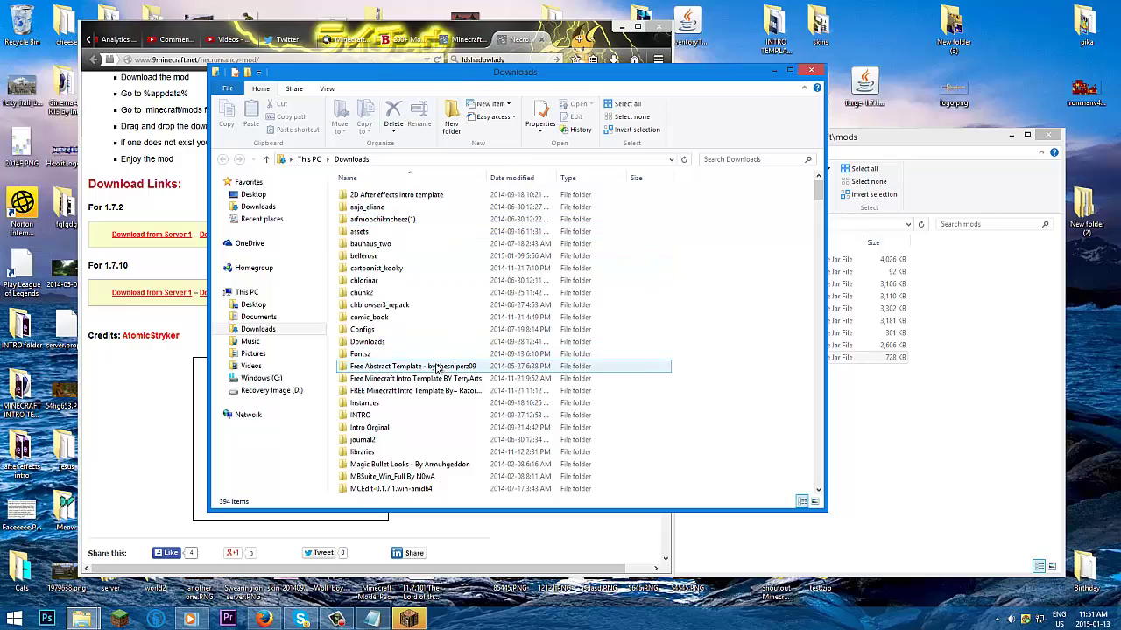
Step: Find Necromancy-Mod-1.7.10.jar in This PC > Downloads and drag it into the .minecraft mods folder
{"action": "left_click", "coordinate": [419, 285]}
{"action": "left_click_drag", "start_coordinate": [819, 191], "coordinate": [832, 357]}
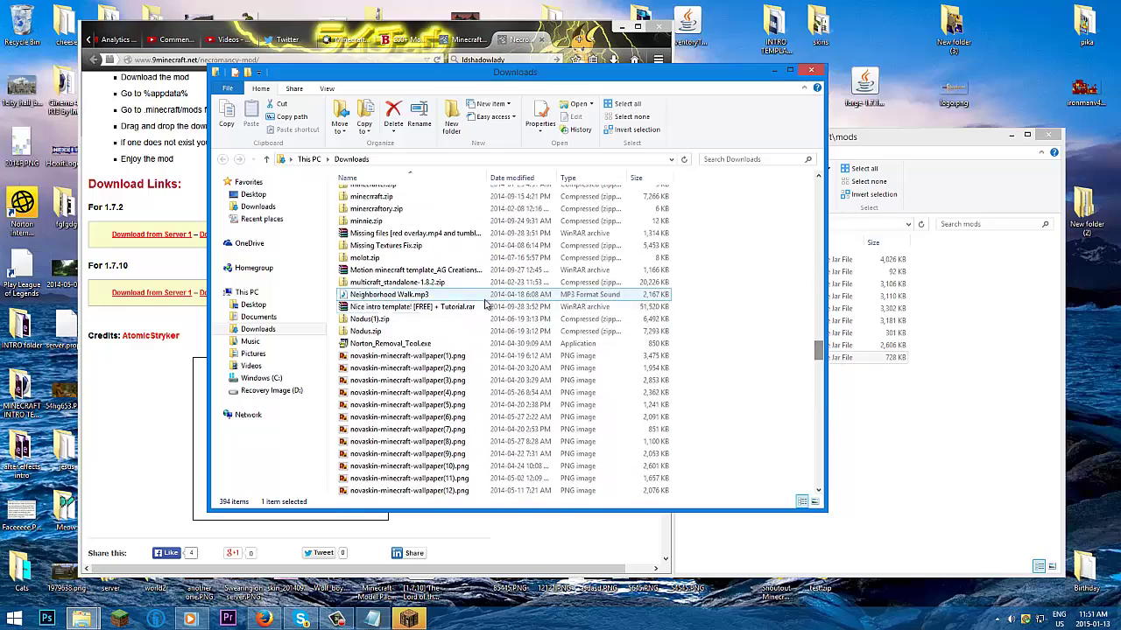
{"action": "scroll", "coordinate": [482, 302], "scroll_direction": "up", "scroll_amount": 2}
{"action": "scroll", "coordinate": [482, 303], "scroll_direction": "up", "scroll_amount": 1}
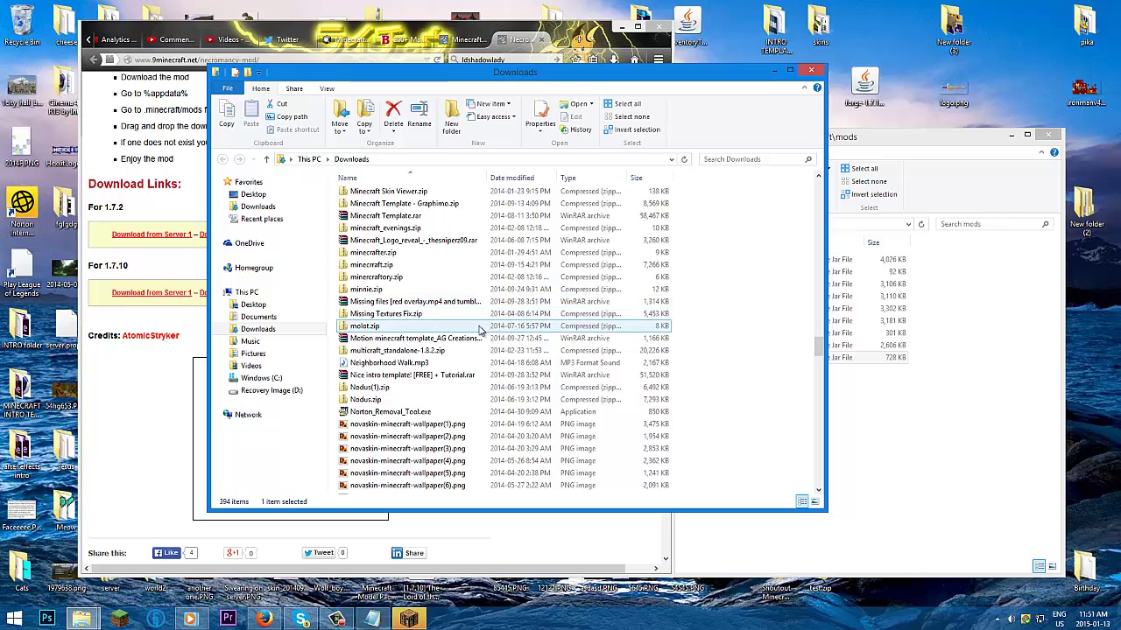
{"action": "left_click", "coordinate": [308, 159]}
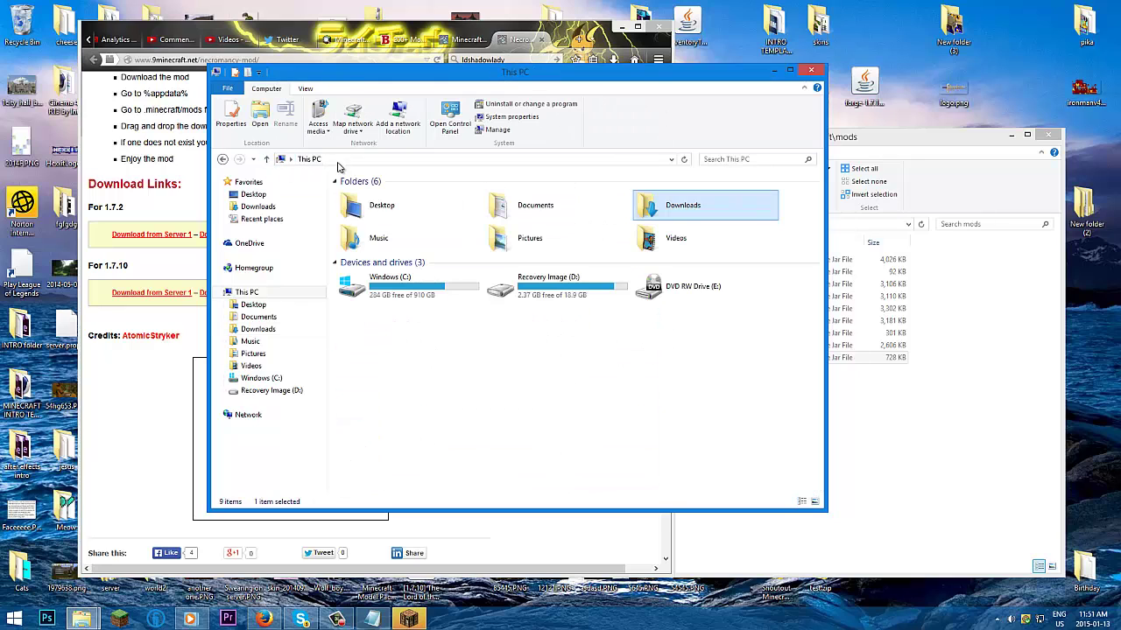
{"action": "double_click", "coordinate": [415, 294]}
{"action": "left_click", "coordinate": [229, 163]}
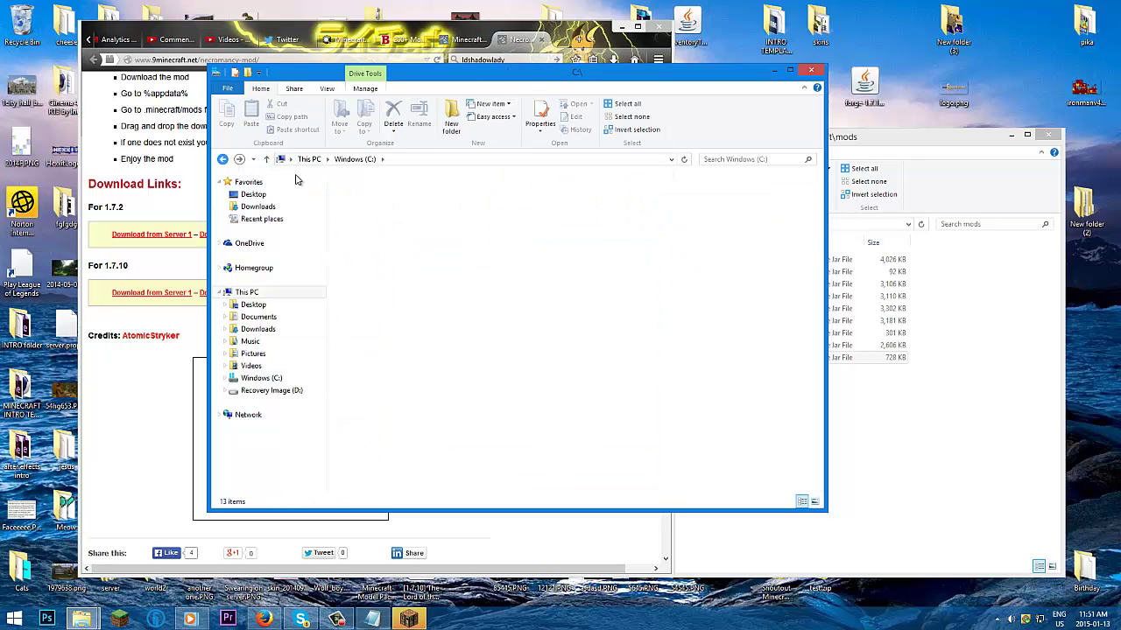
{"action": "double_click", "coordinate": [655, 216]}
{"action": "left_click_drag", "start_coordinate": [819, 186], "coordinate": [826, 350]}
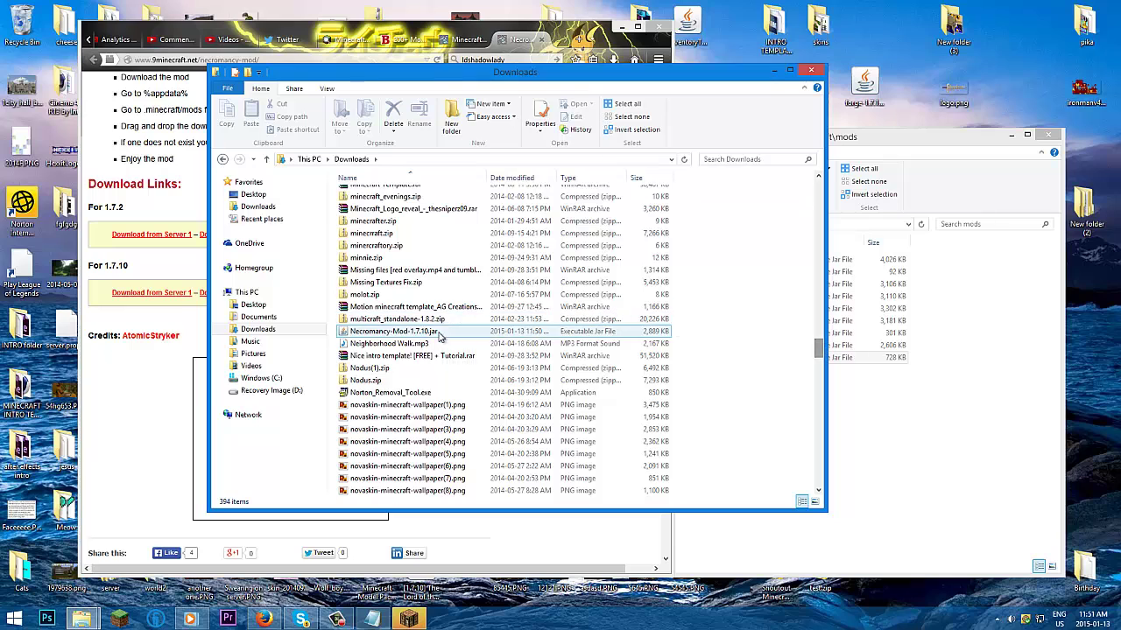
{"action": "left_click_drag", "start_coordinate": [393, 336], "coordinate": [917, 429]}
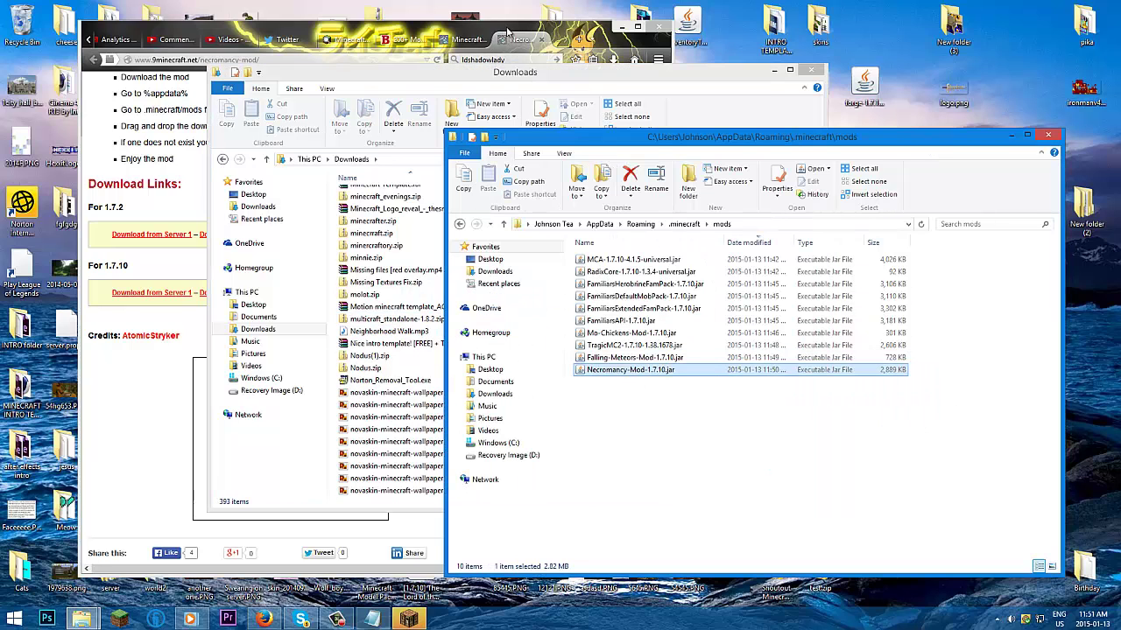
{"action": "left_click", "coordinate": [506, 33]}
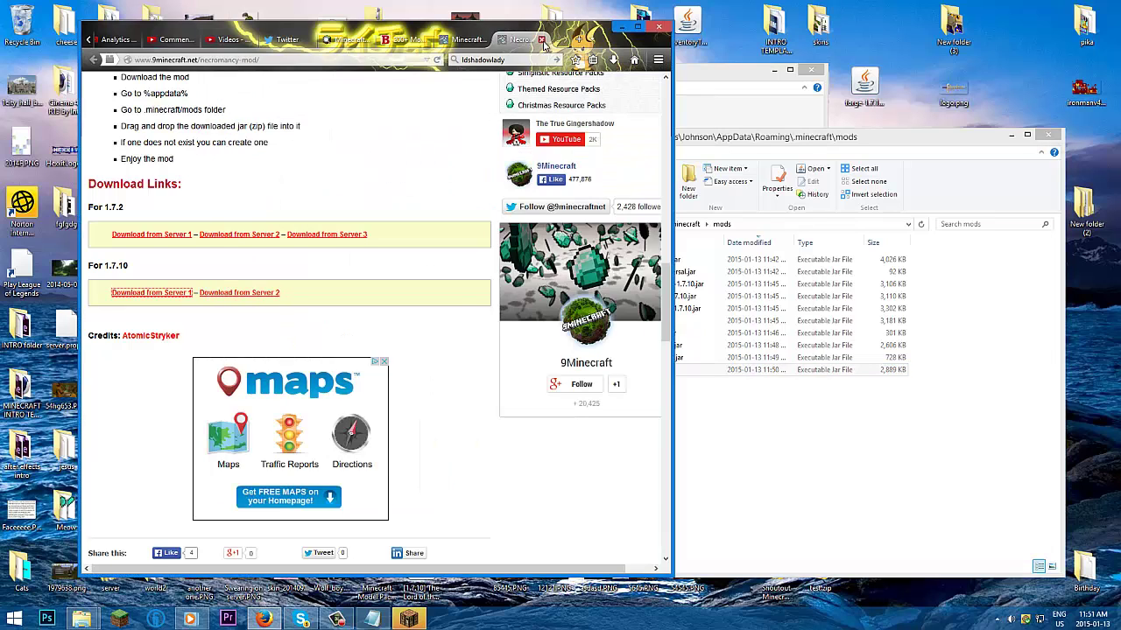
Step: Close the Necromancy tab, delete the old New World, and create a fresh one with 12 mods
{"action": "left_click", "coordinate": [542, 41]}
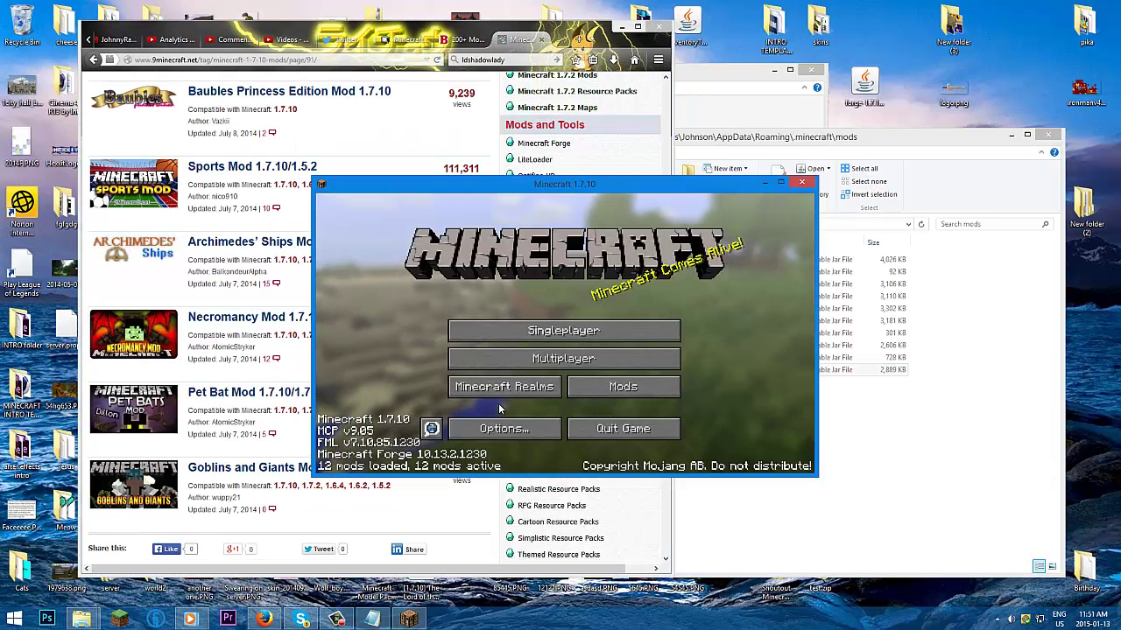
{"action": "left_click", "coordinate": [563, 330]}
{"action": "left_click", "coordinate": [563, 319]}
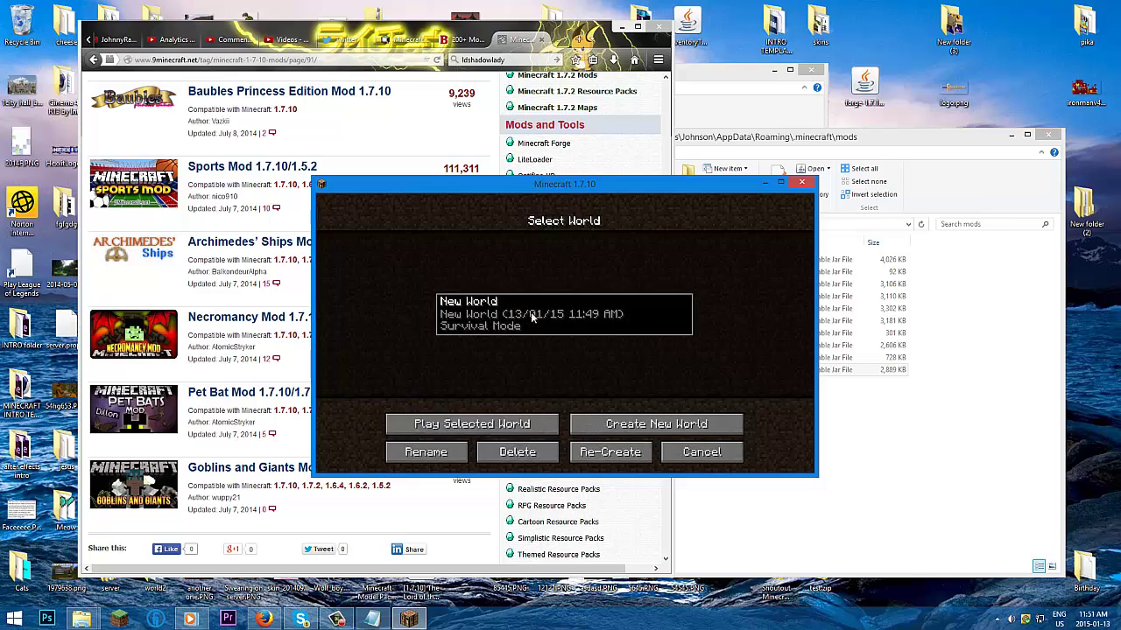
{"action": "left_click", "coordinate": [515, 463]}
{"action": "left_click", "coordinate": [487, 372]}
{"action": "left_click", "coordinate": [656, 424]}
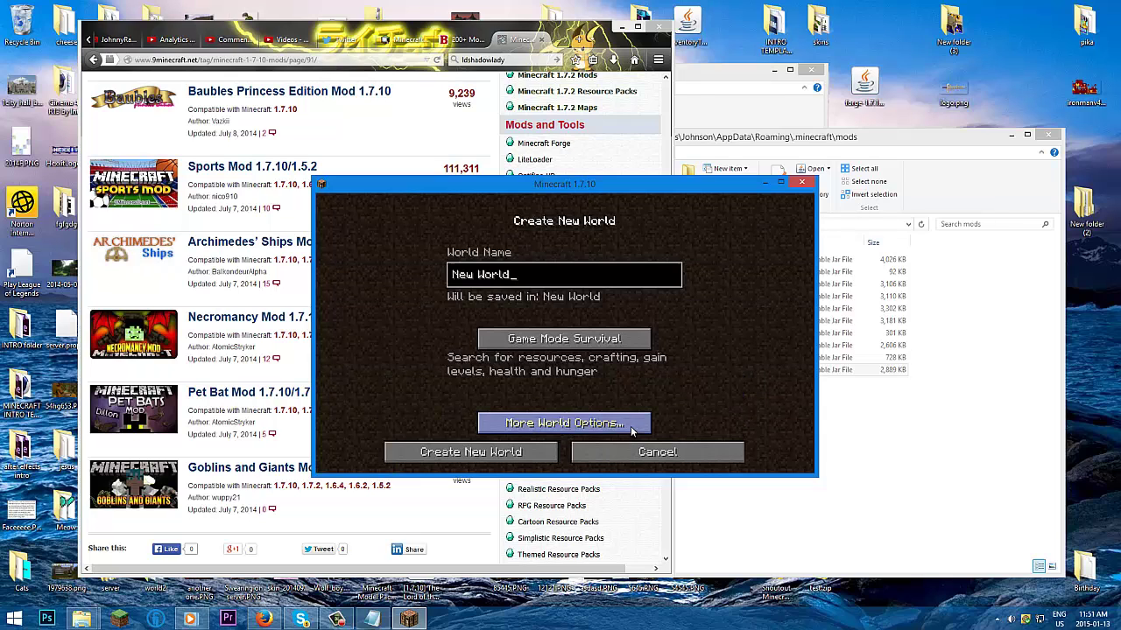
{"action": "left_click", "coordinate": [496, 452]}
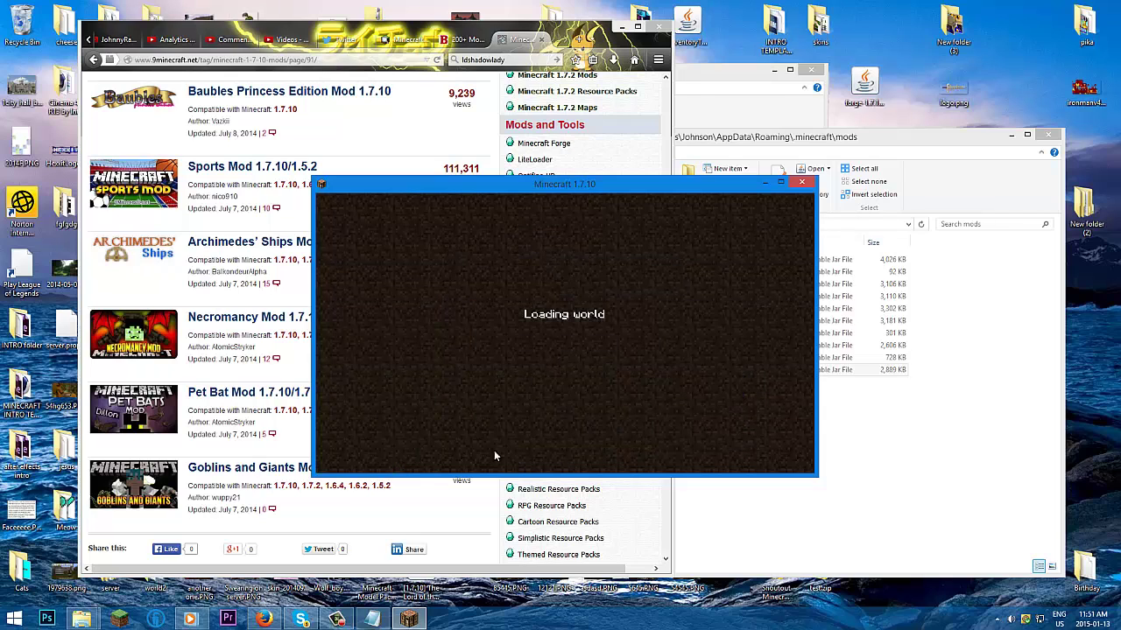
{"action": "left_click", "coordinate": [488, 31]}
Step: Go to page 92 of 9Minecraft's 1.7.10 mods list and scroll through it
{"action": "scroll", "coordinate": [369, 359], "scroll_direction": "down", "scroll_amount": 4}
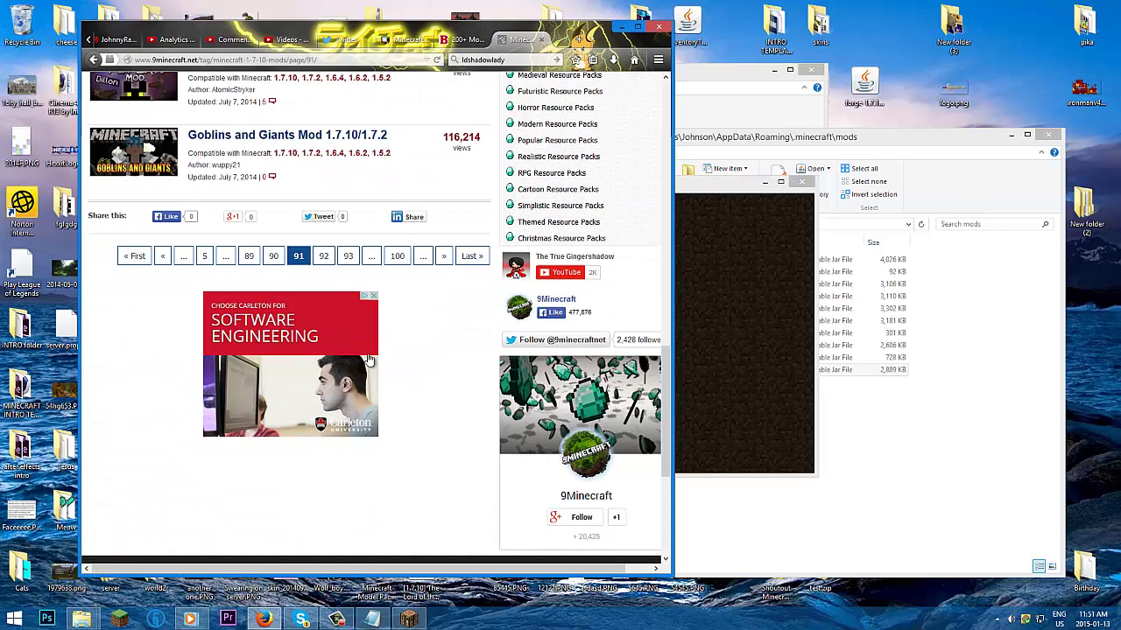
{"action": "scroll", "coordinate": [336, 333], "scroll_direction": "up", "scroll_amount": 3}
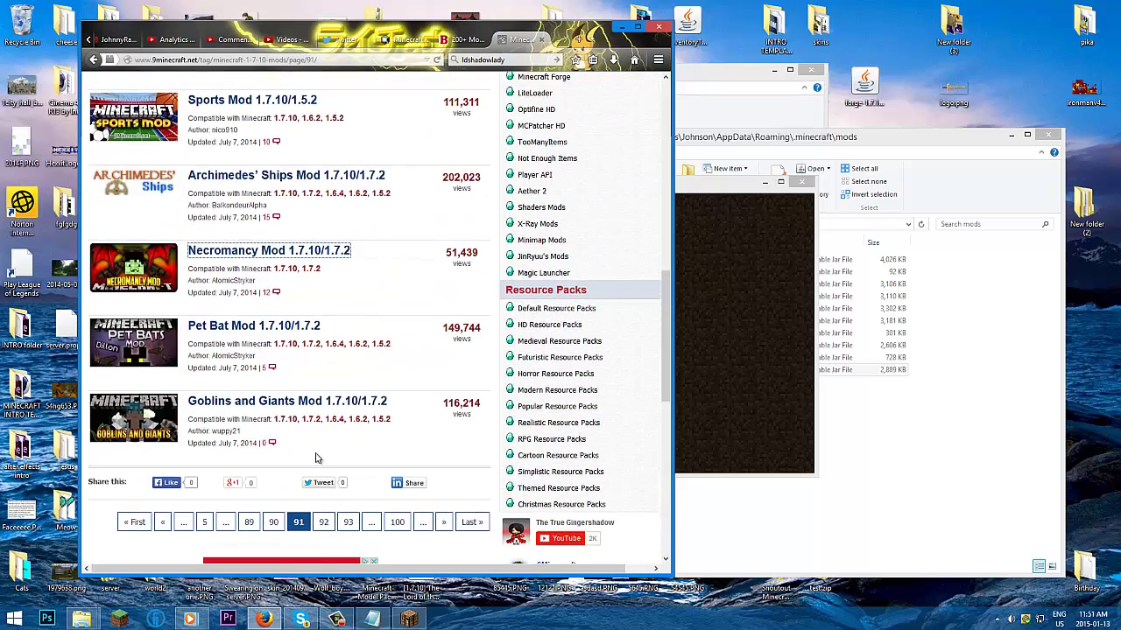
{"action": "left_click", "coordinate": [326, 394]}
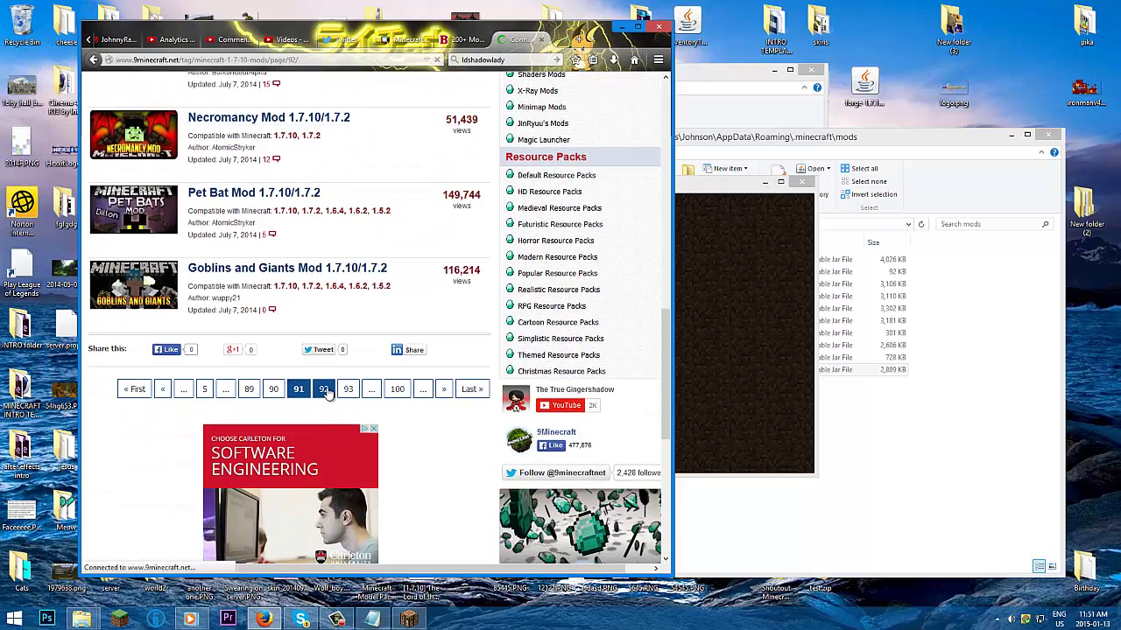
{"action": "scroll", "coordinate": [331, 394], "scroll_direction": "down", "scroll_amount": 5}
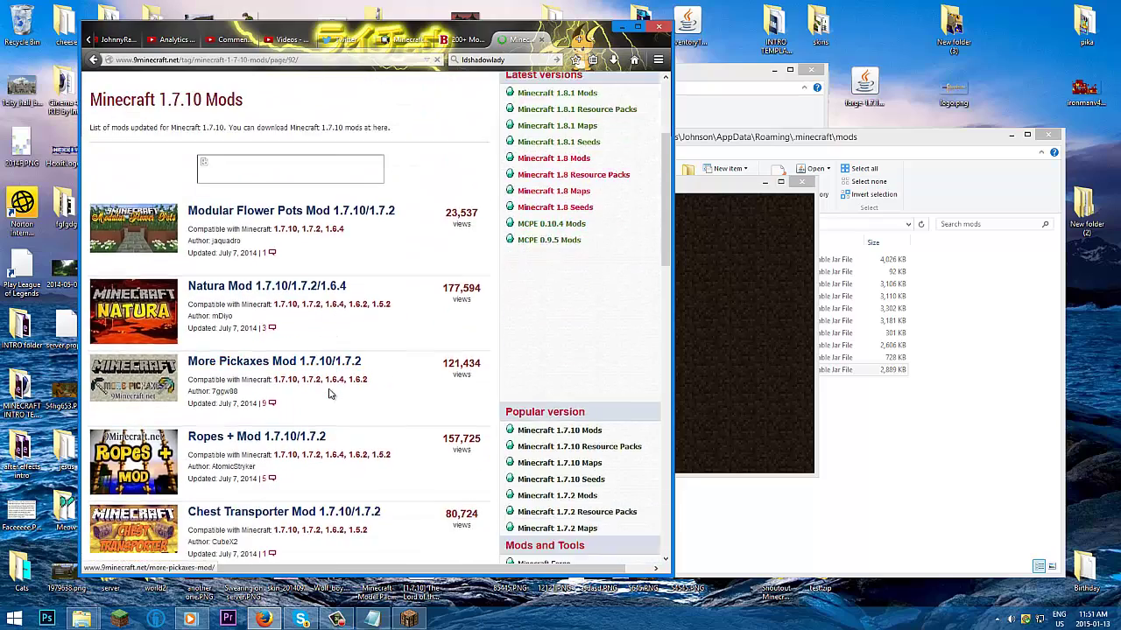
{"action": "scroll", "coordinate": [329, 394], "scroll_direction": "down", "scroll_amount": 3}
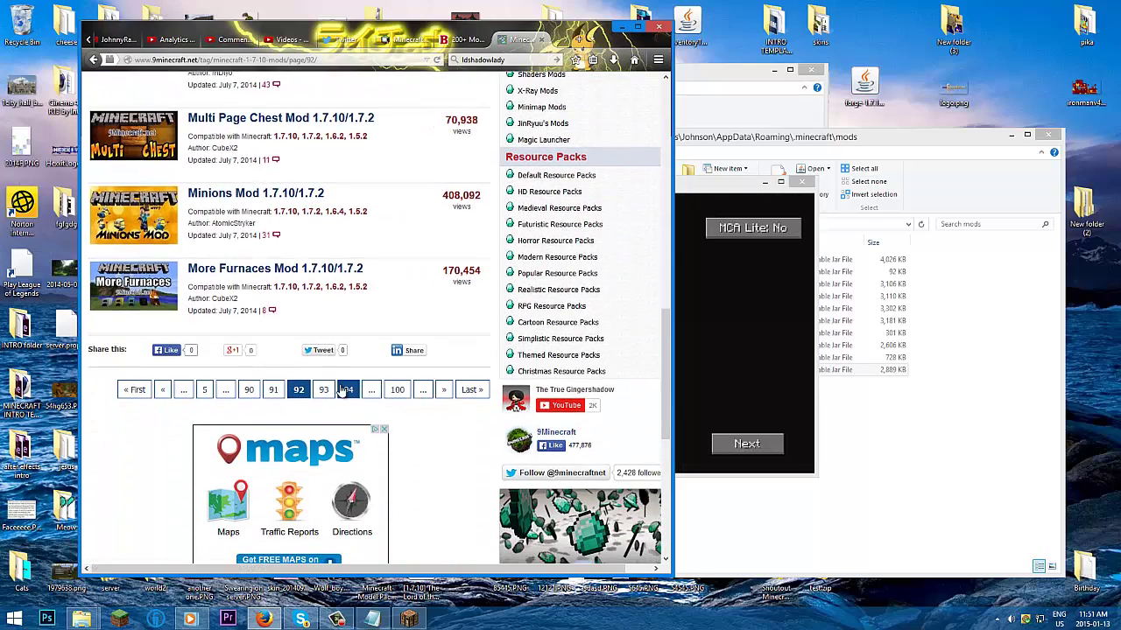
Step: Finish the Minecraft Comes Alive setup past the gender step, then open the inventory to earn Taking Inventory
{"action": "left_click", "coordinate": [336, 384]}
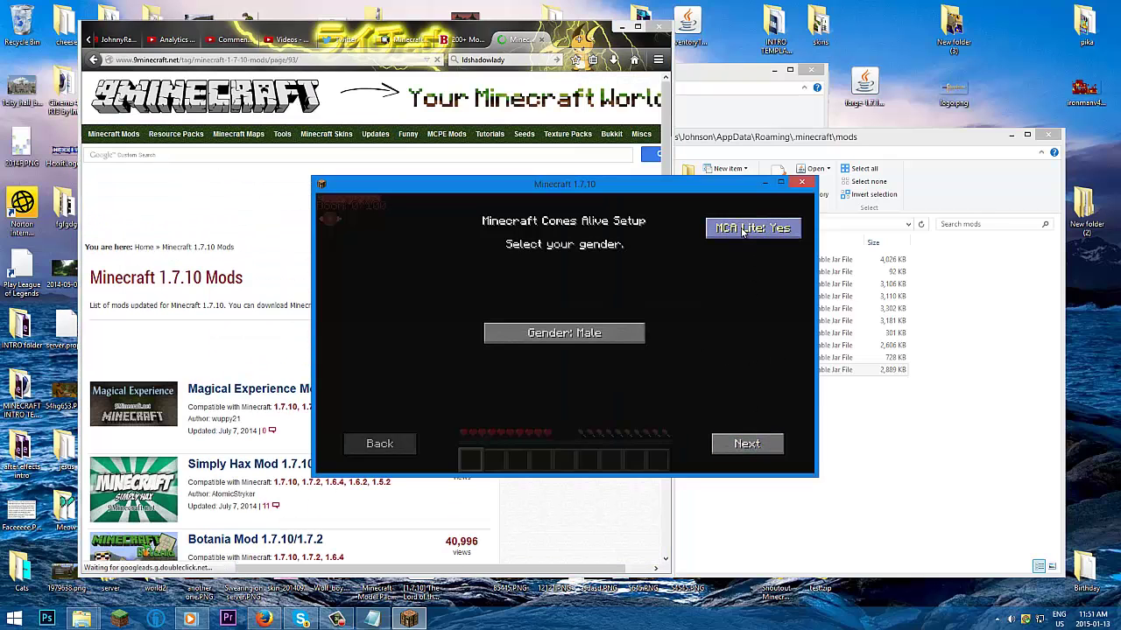
{"action": "left_click", "coordinate": [760, 446]}
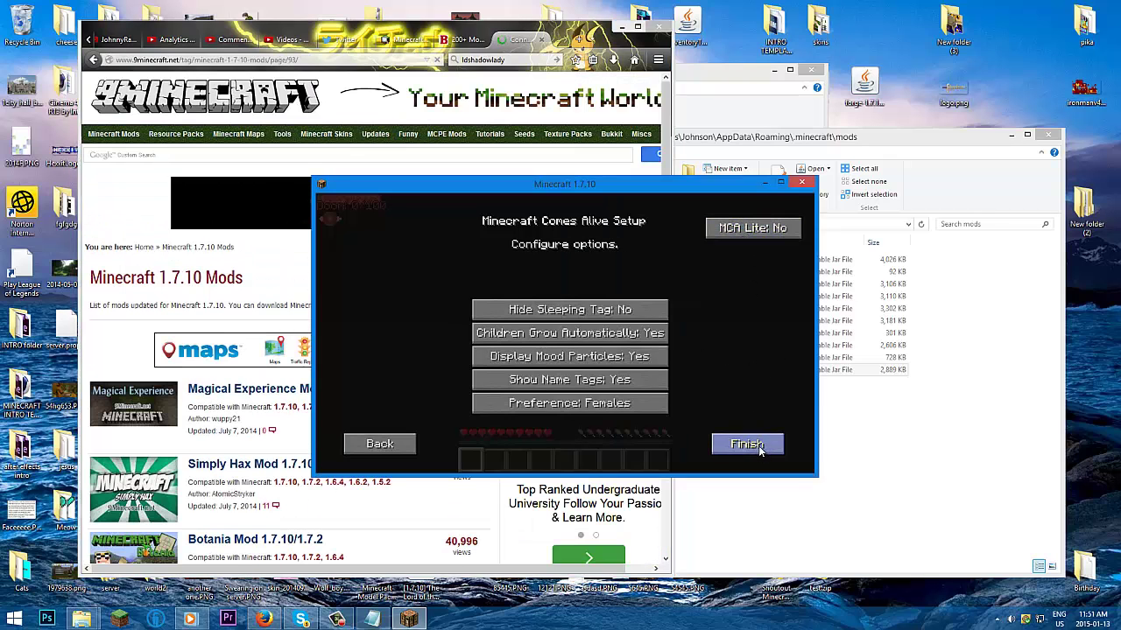
{"action": "left_click", "coordinate": [746, 445]}
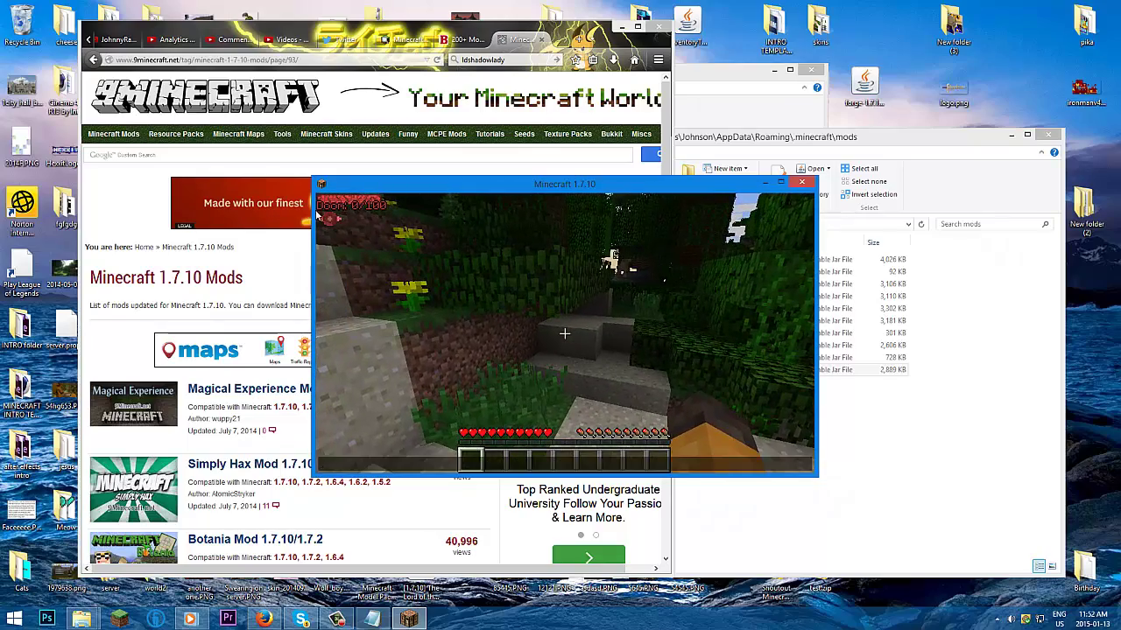
{"action": "key", "text": "e"}
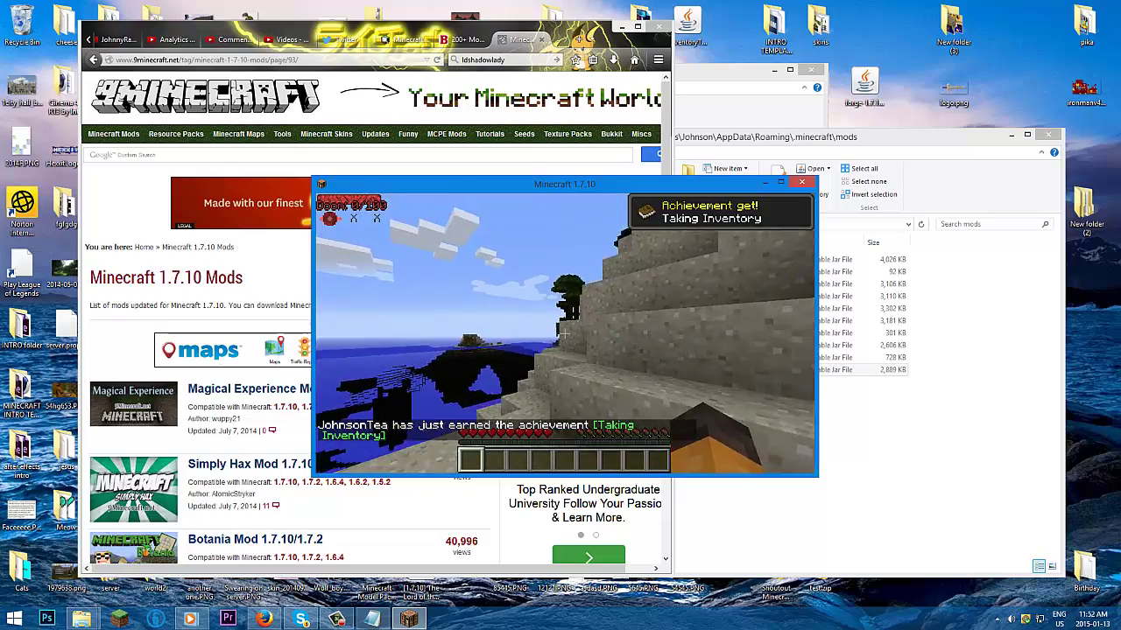